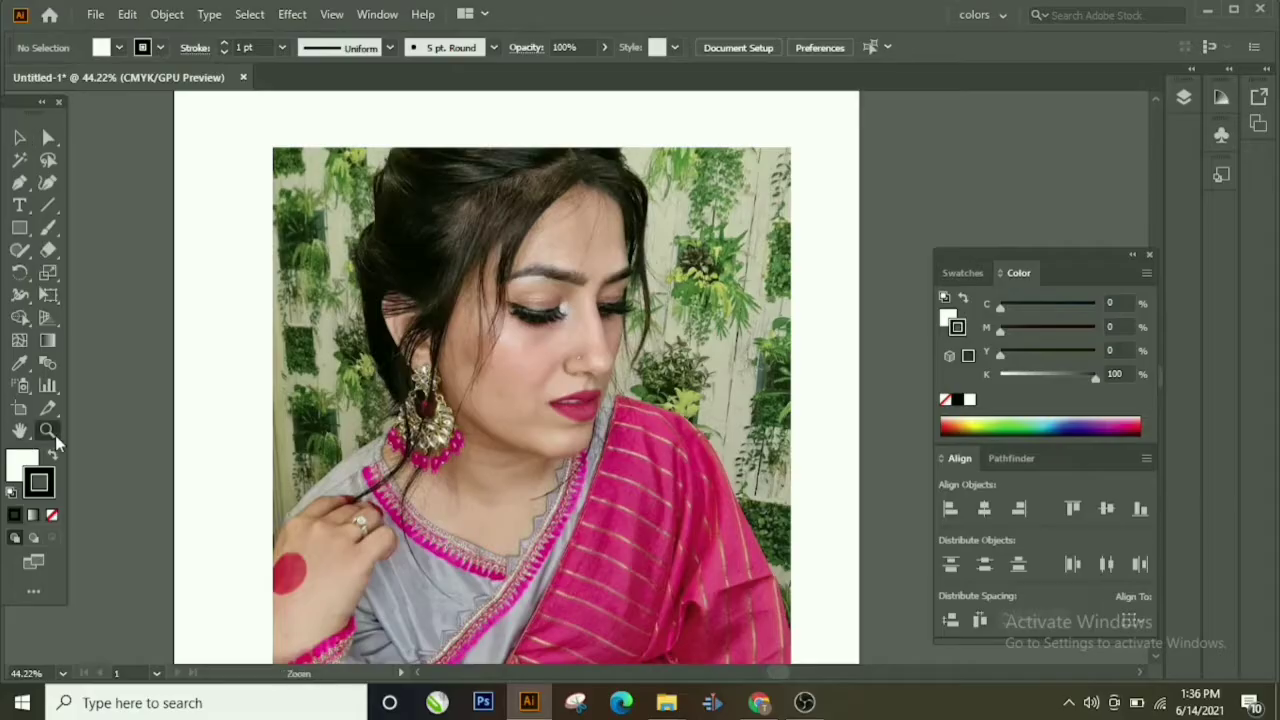
Step: Zoom in on the woman's portrait photo on the artboard
left_click(506, 349)
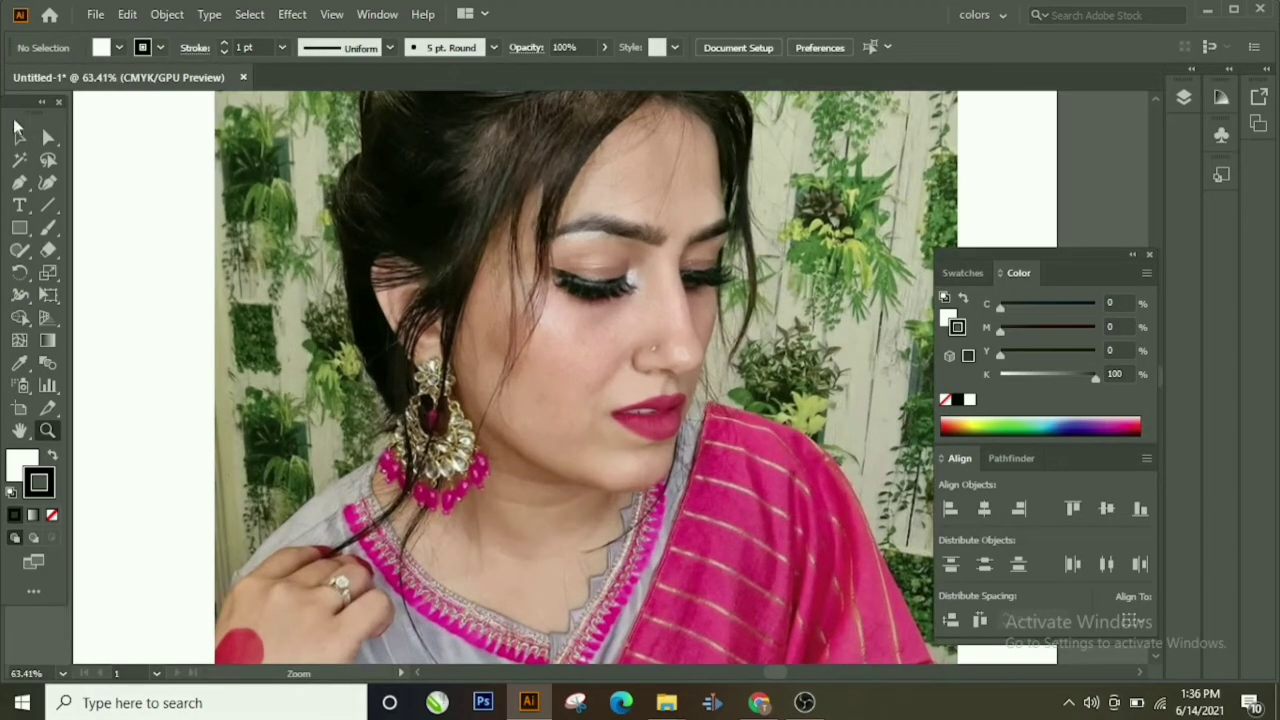
Step: Lock the placed photo and set the fill to None, keeping the black stroke
key("ctrl+a")
left_click(167, 14)
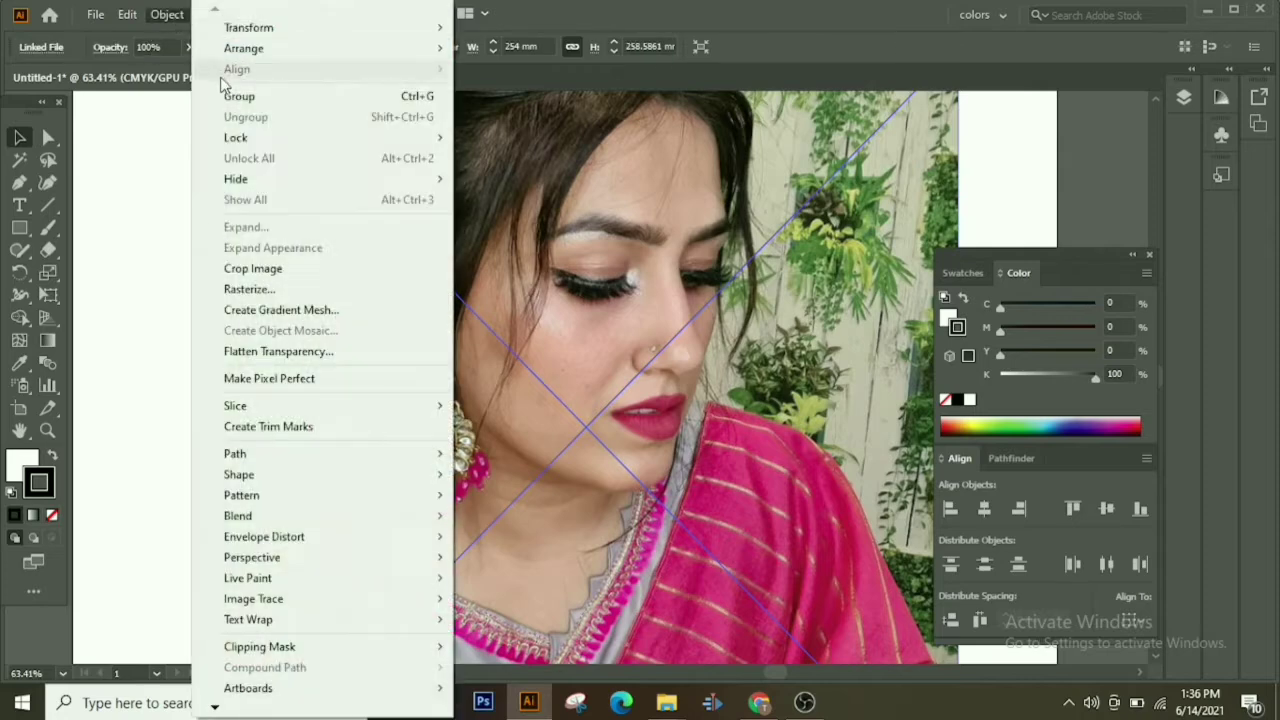
left_click(503, 137)
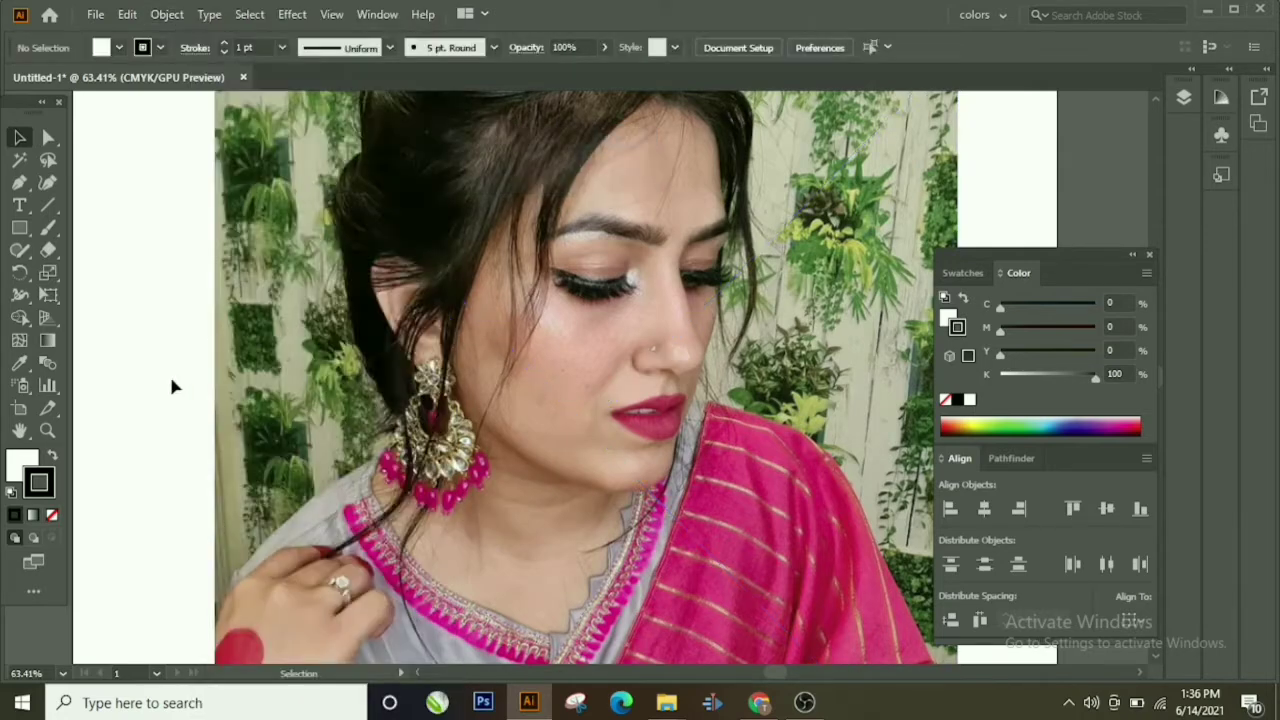
left_click(22, 462)
left_click(52, 515)
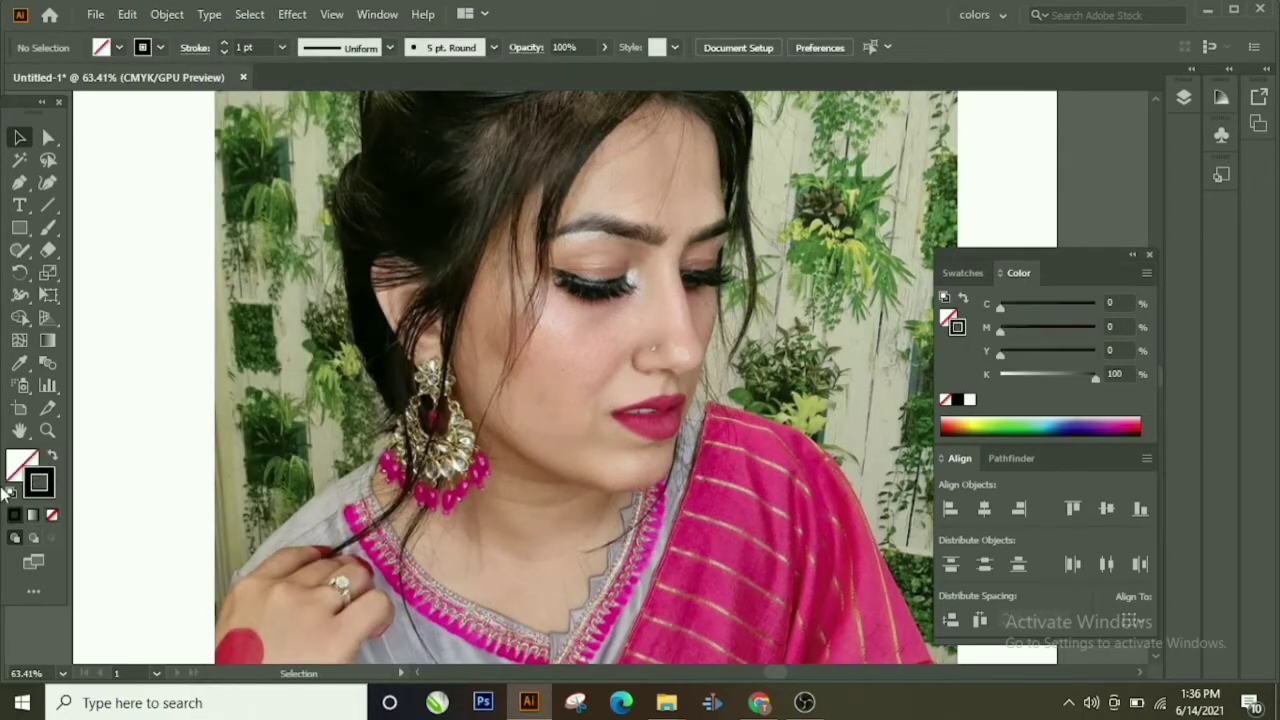
Step: Zoom in on the hair and pan to the top of the artboard
left_click(47, 430)
left_click_drag(560, 277, 586, 269)
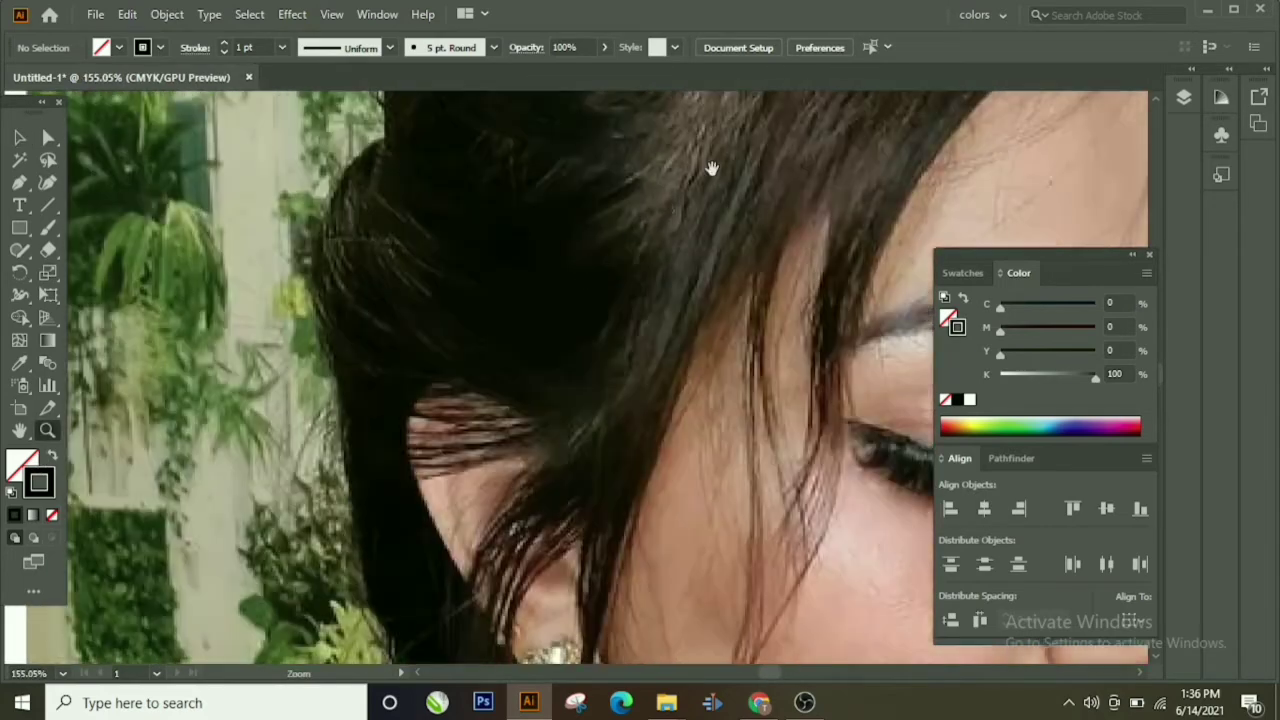
mouse_move(711, 171)
left_mouse_down()
mouse_move(546, 661)
mouse_move(535, 443)
left_mouse_up()
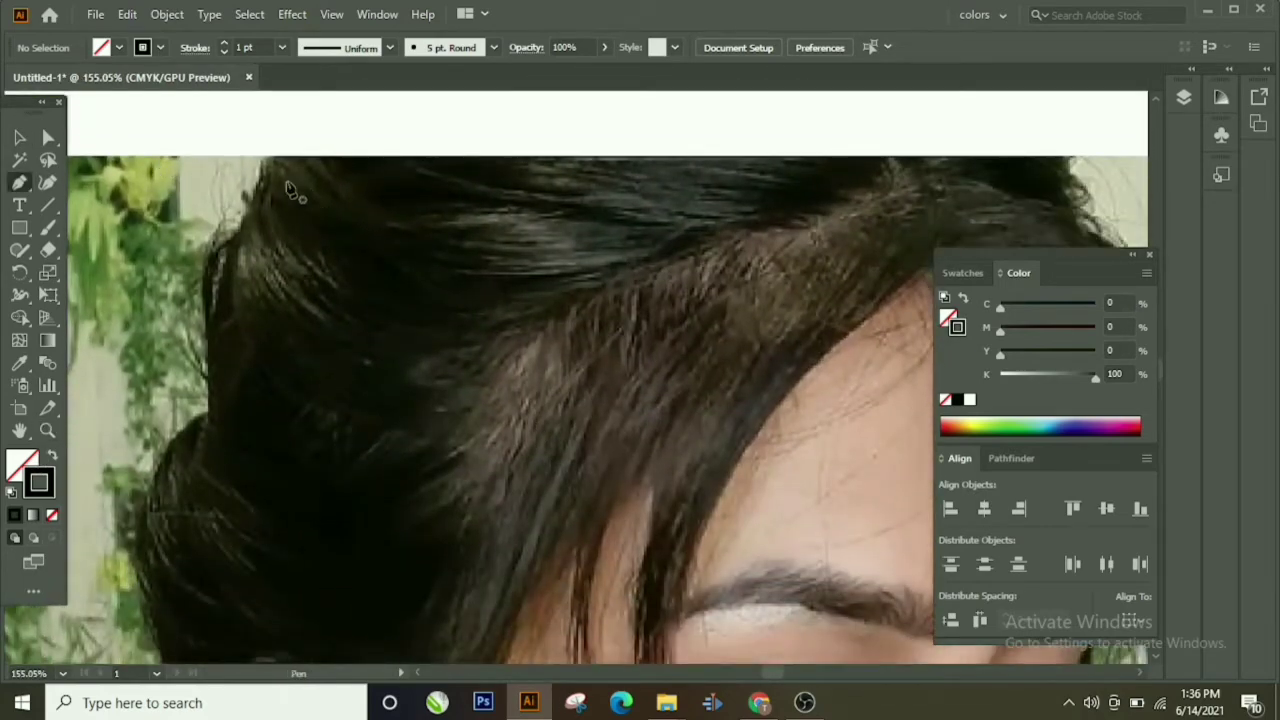
Step: Draw a closed triangle along the hair's top edge and start a second beside it
left_click(241, 231)
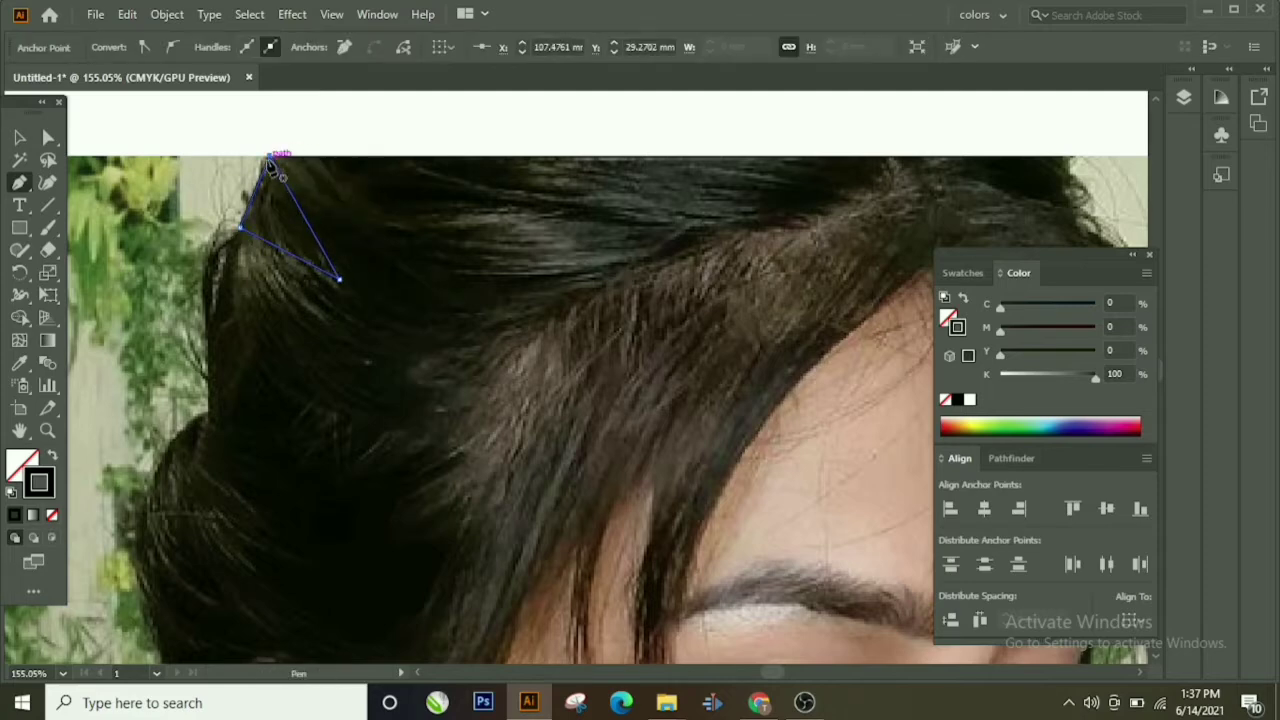
left_click_drag(270, 158, 363, 170)
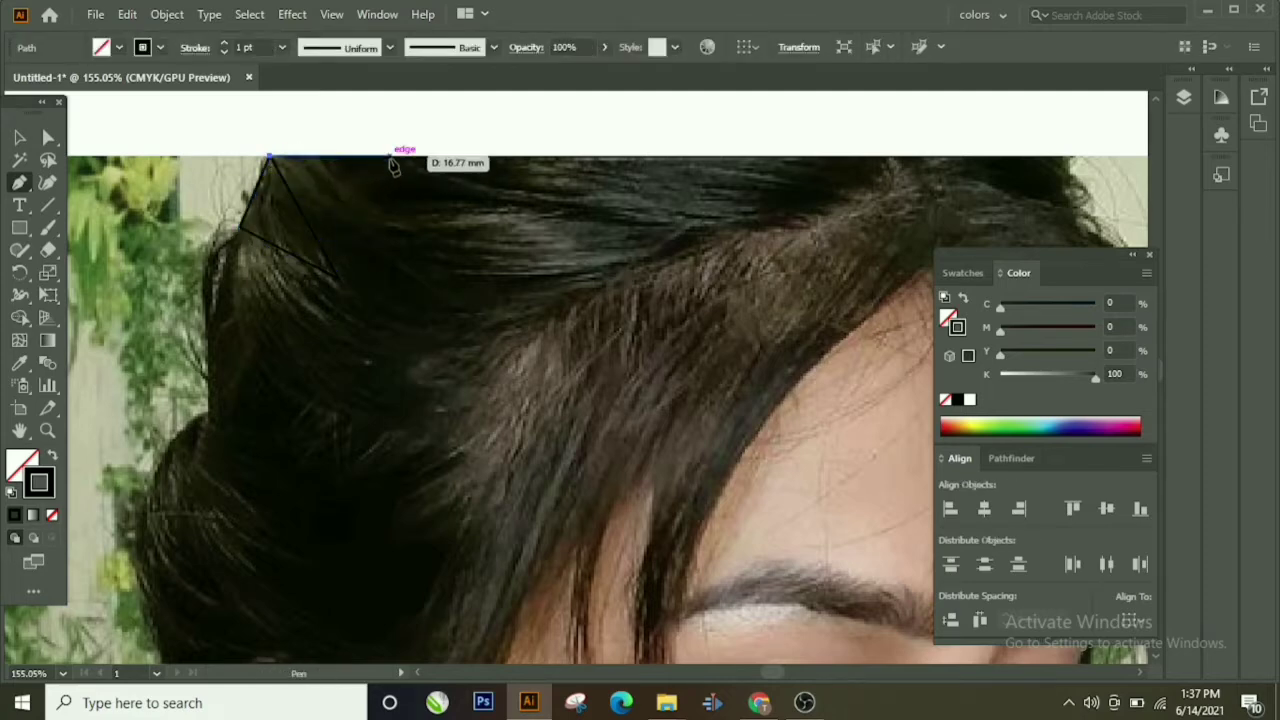
left_click(390, 158)
left_click(338, 278)
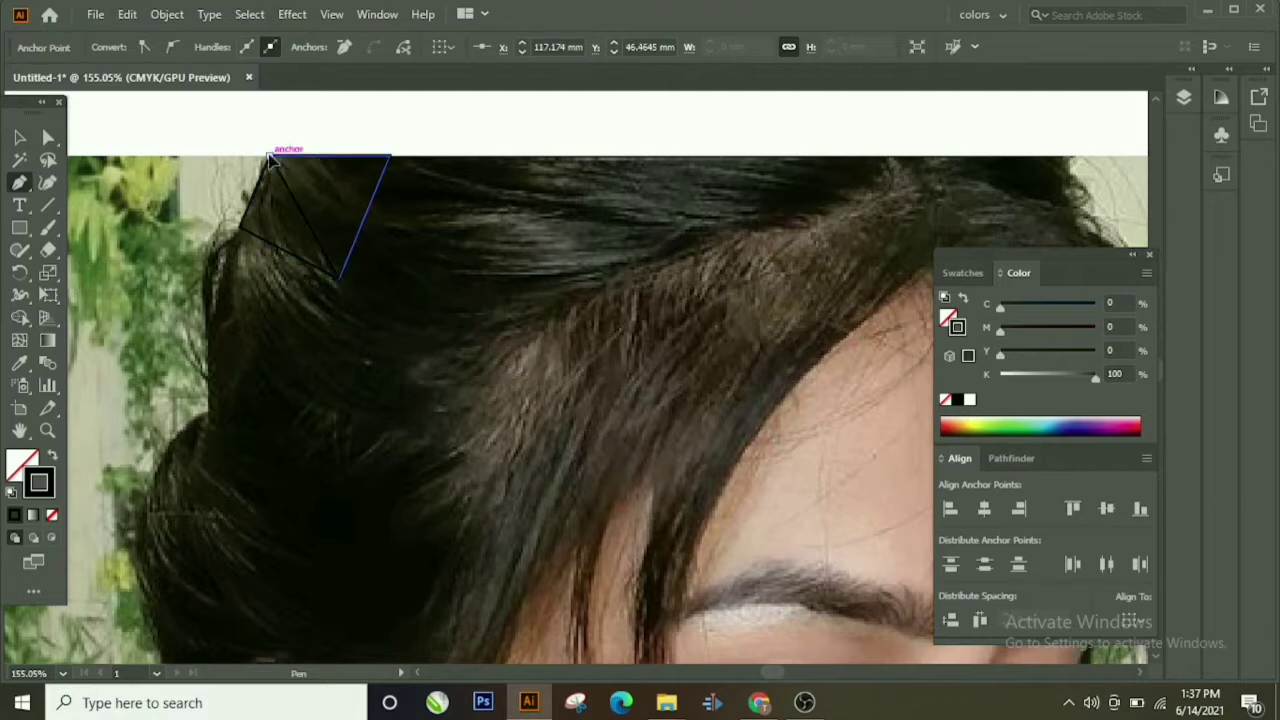
Step: Set the stroke colour to pink (M 98.43%) in the Color Picker
double_click(40, 483)
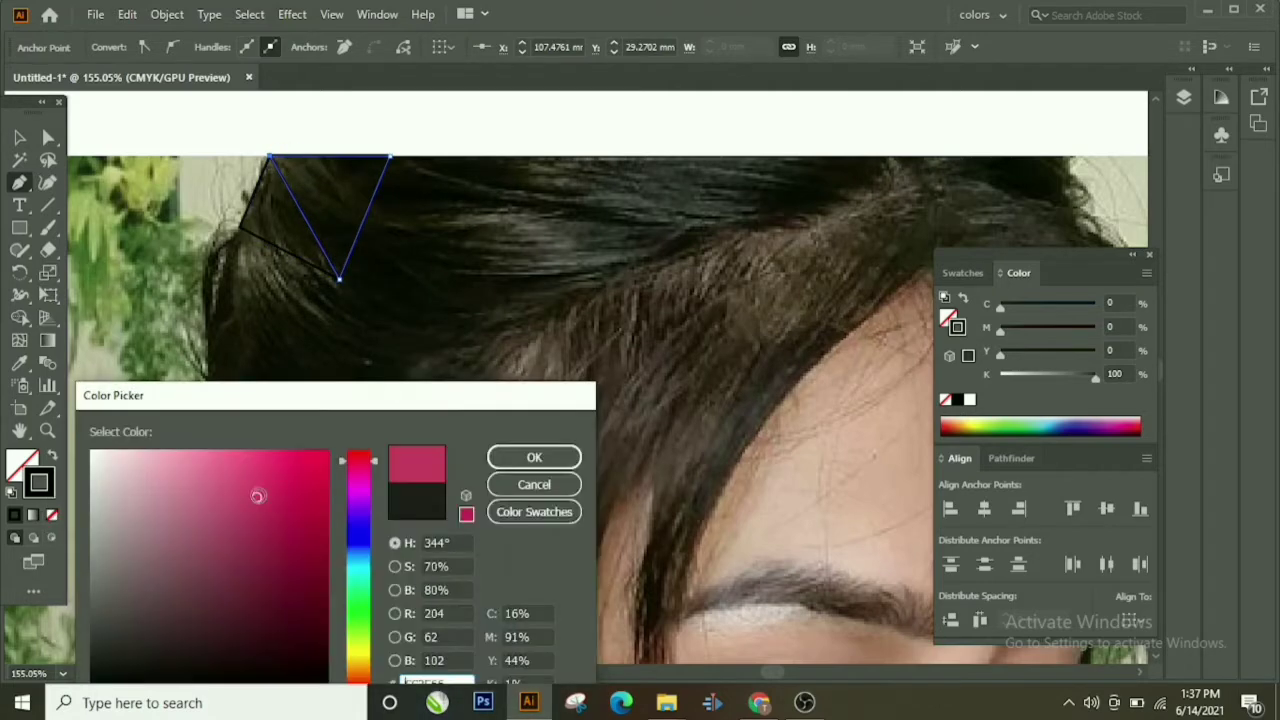
left_click(292, 481)
left_click(534, 458)
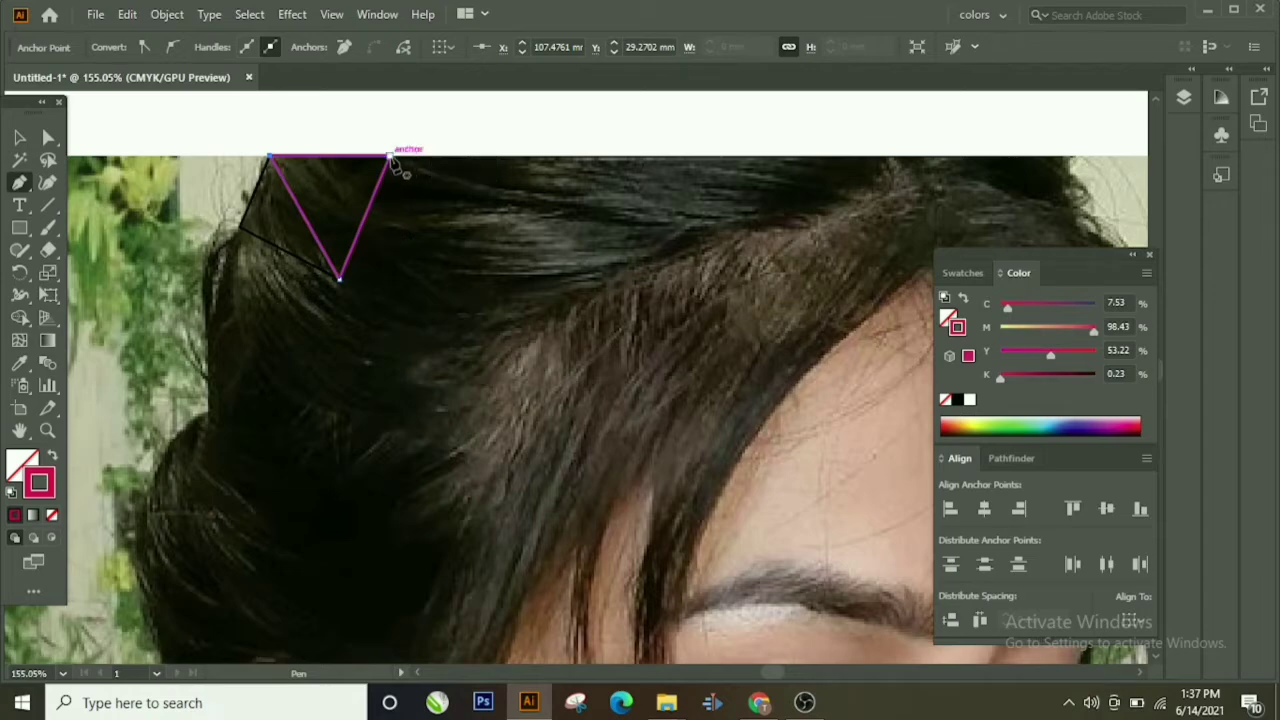
Step: Draw a polygon along the top hair edge joined to the triangle's lower point
left_click_drag(392, 159, 462, 168)
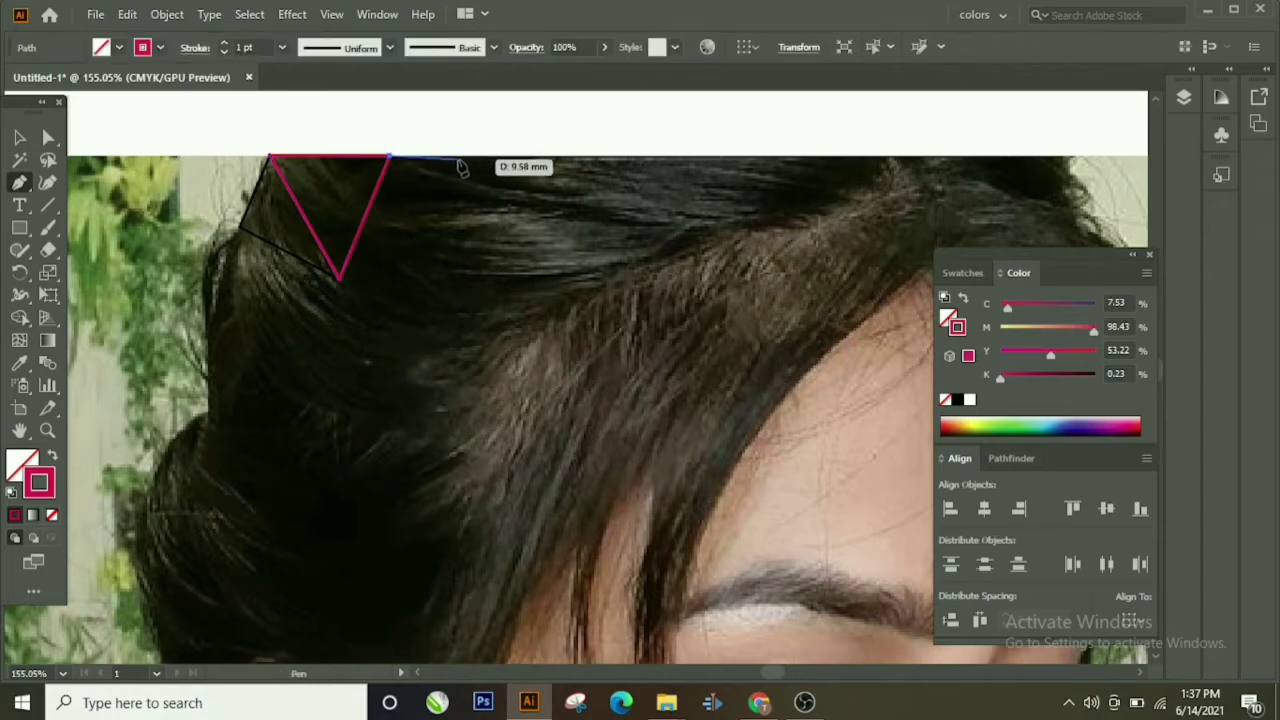
left_click(530, 158)
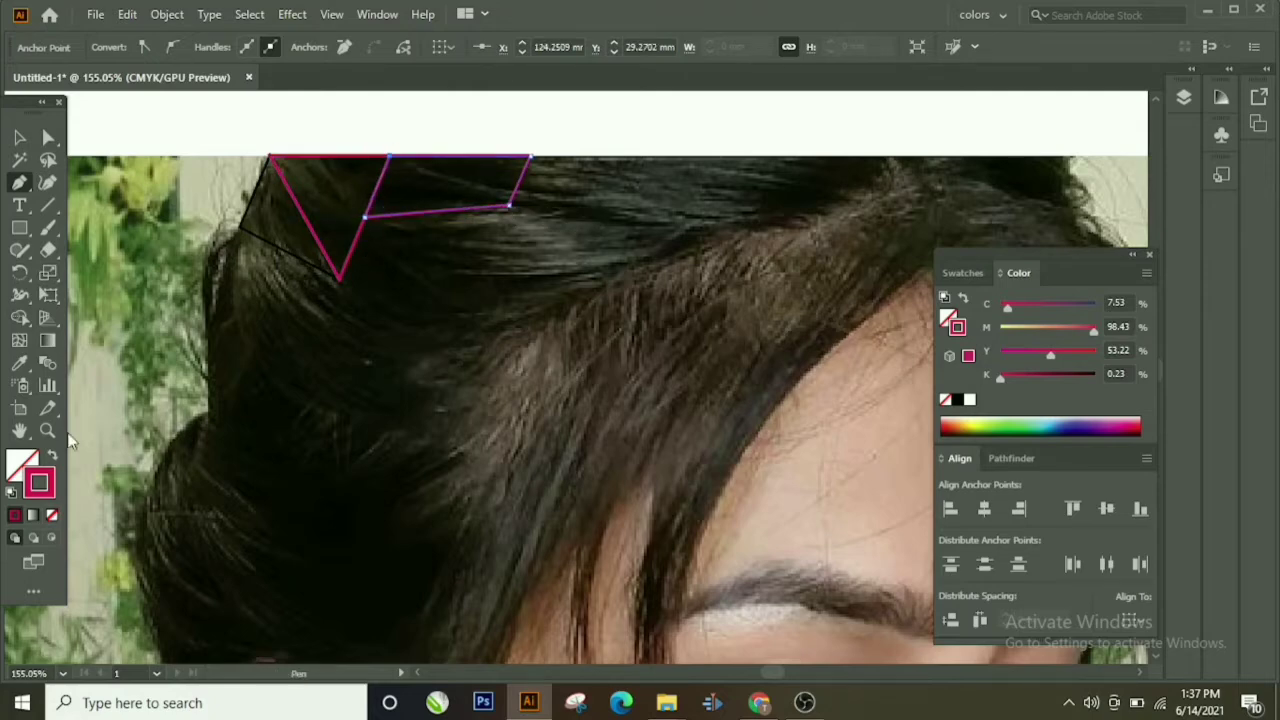
left_click(366, 291)
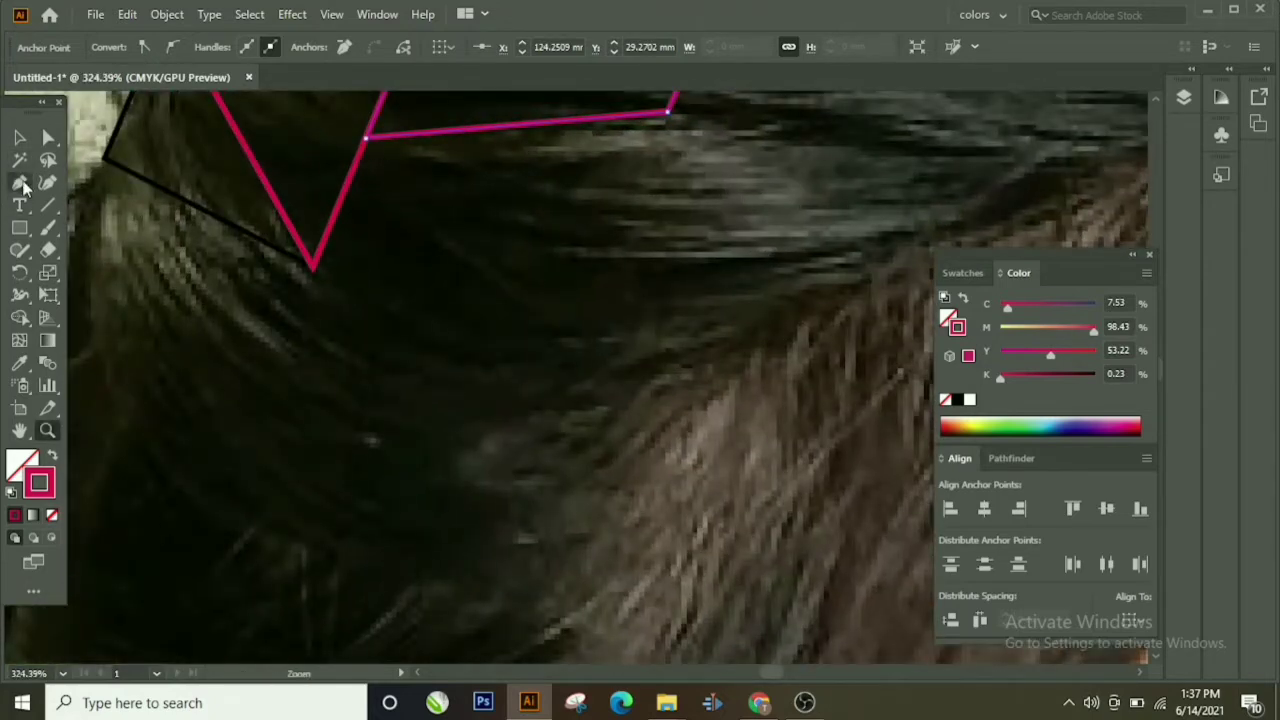
left_click(665, 117)
left_click(713, 227)
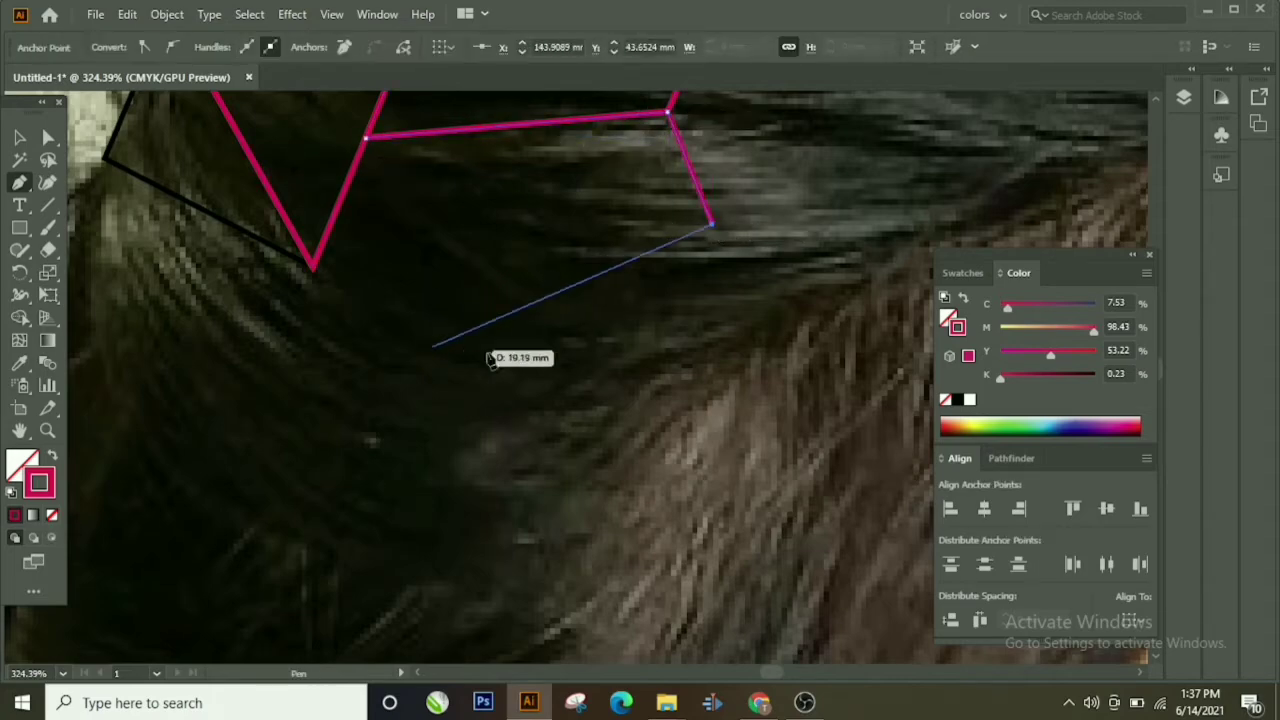
left_click(572, 331)
left_click(312, 271)
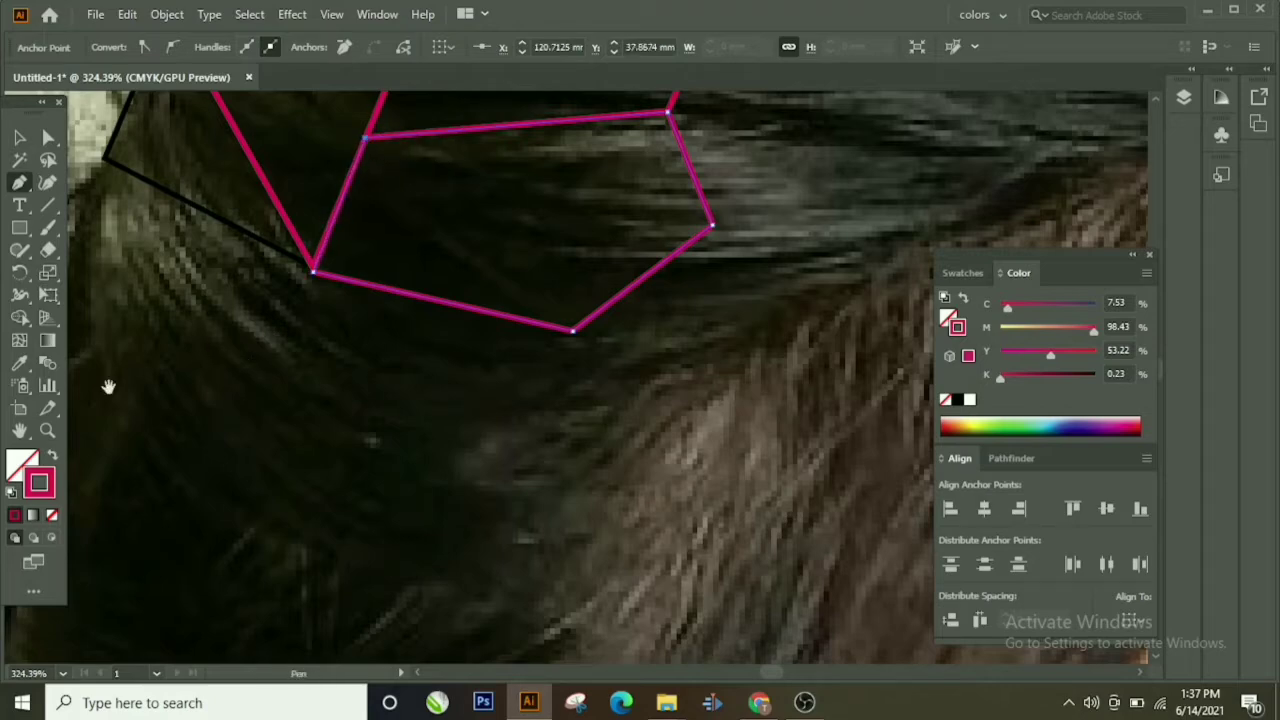
Step: Trace a curved-edge shape at the hair's outer corner
left_click_drag(108, 387, 423, 385)
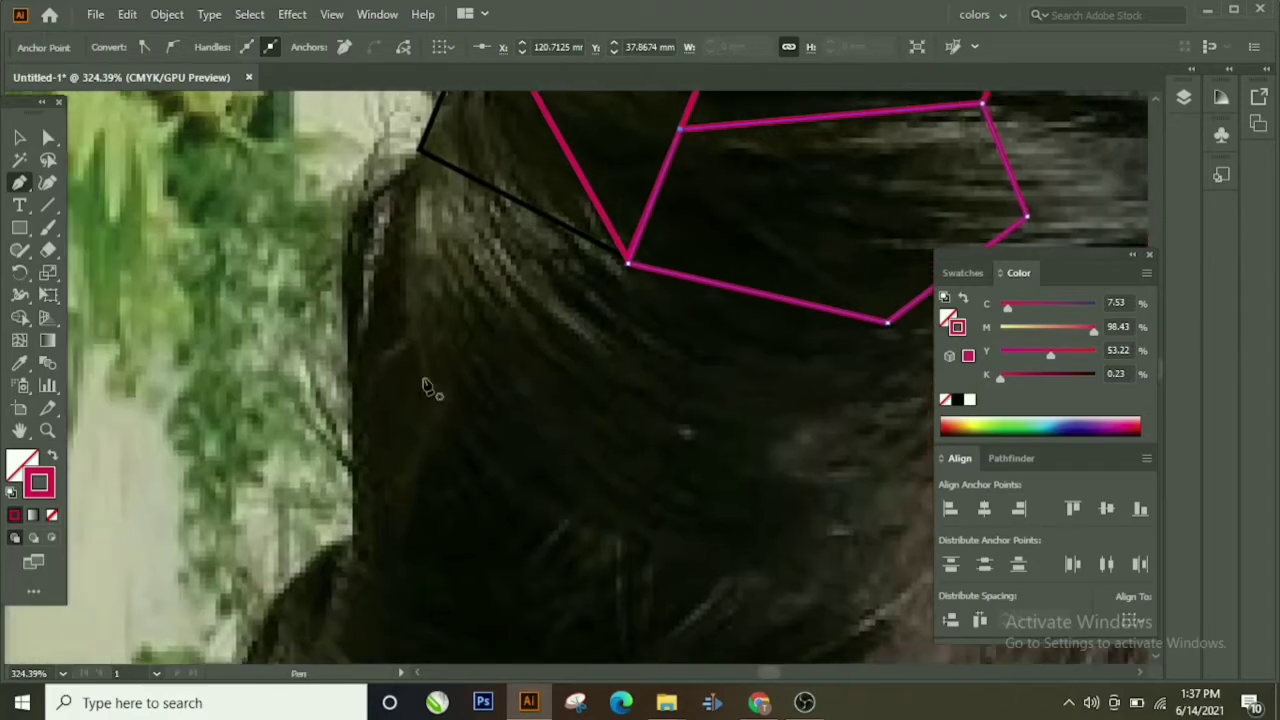
left_click(421, 151)
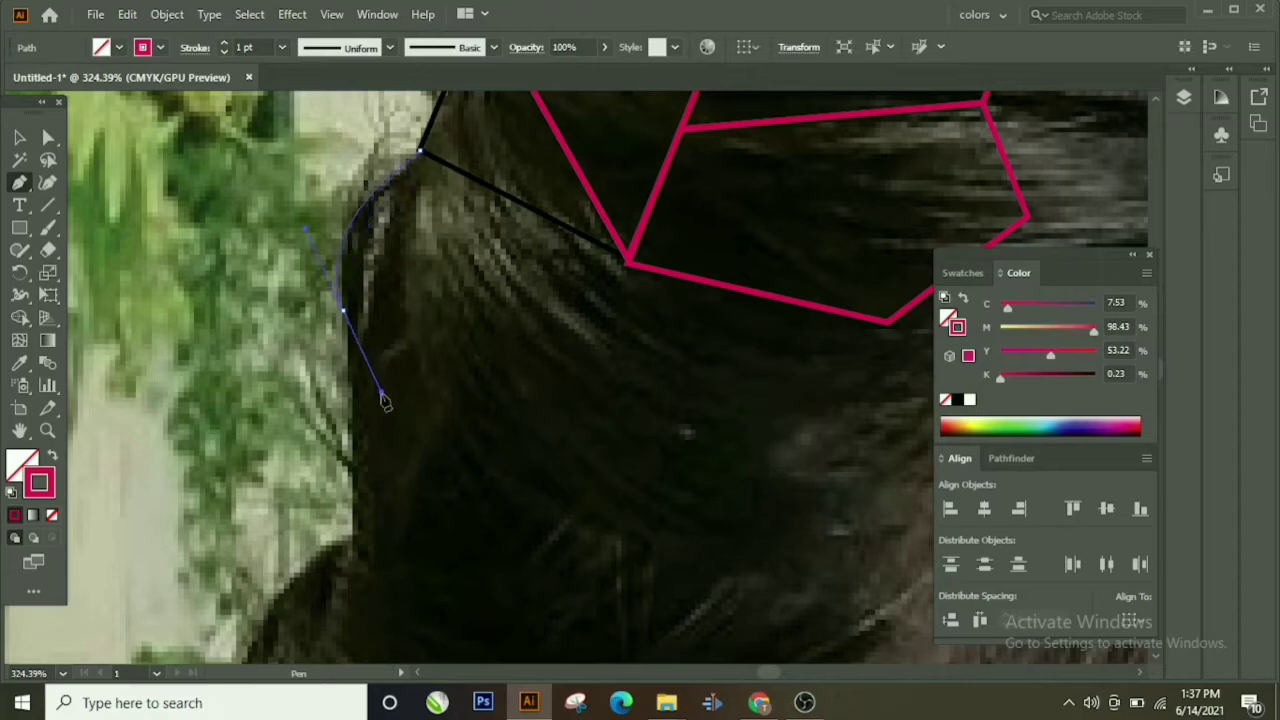
left_click_drag(385, 402, 382, 394)
left_click(408, 415)
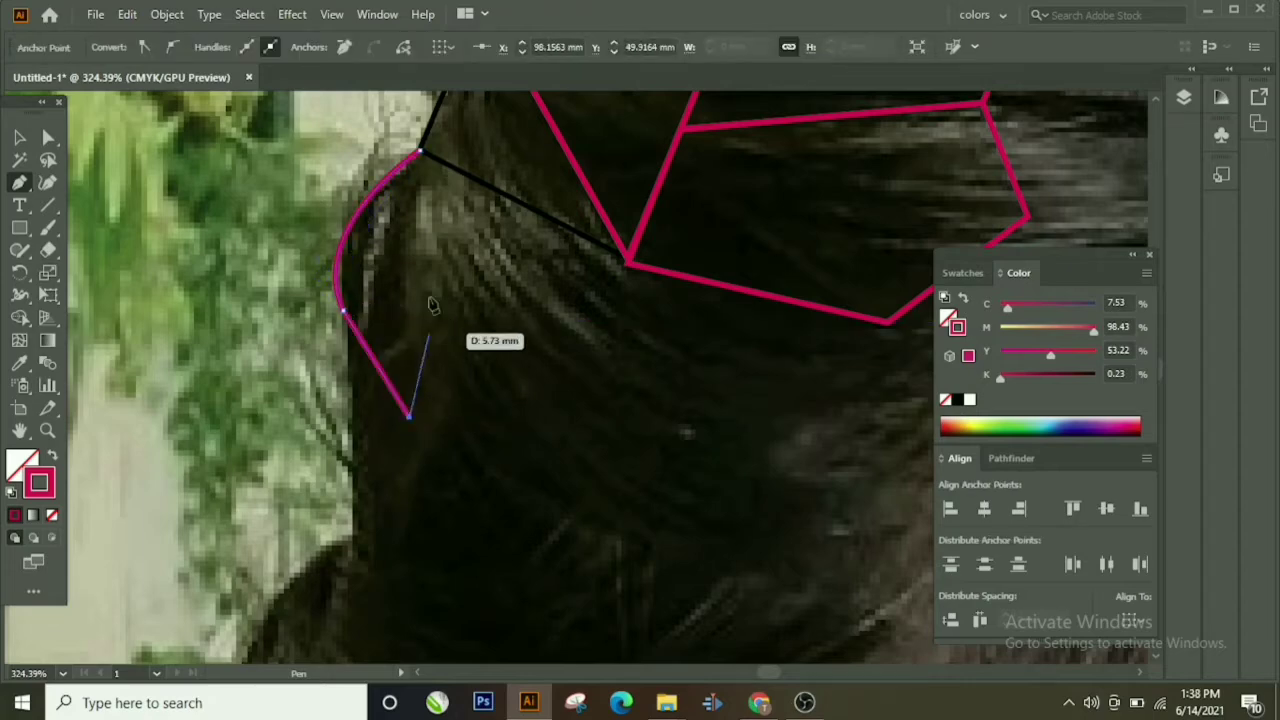
left_click(421, 153)
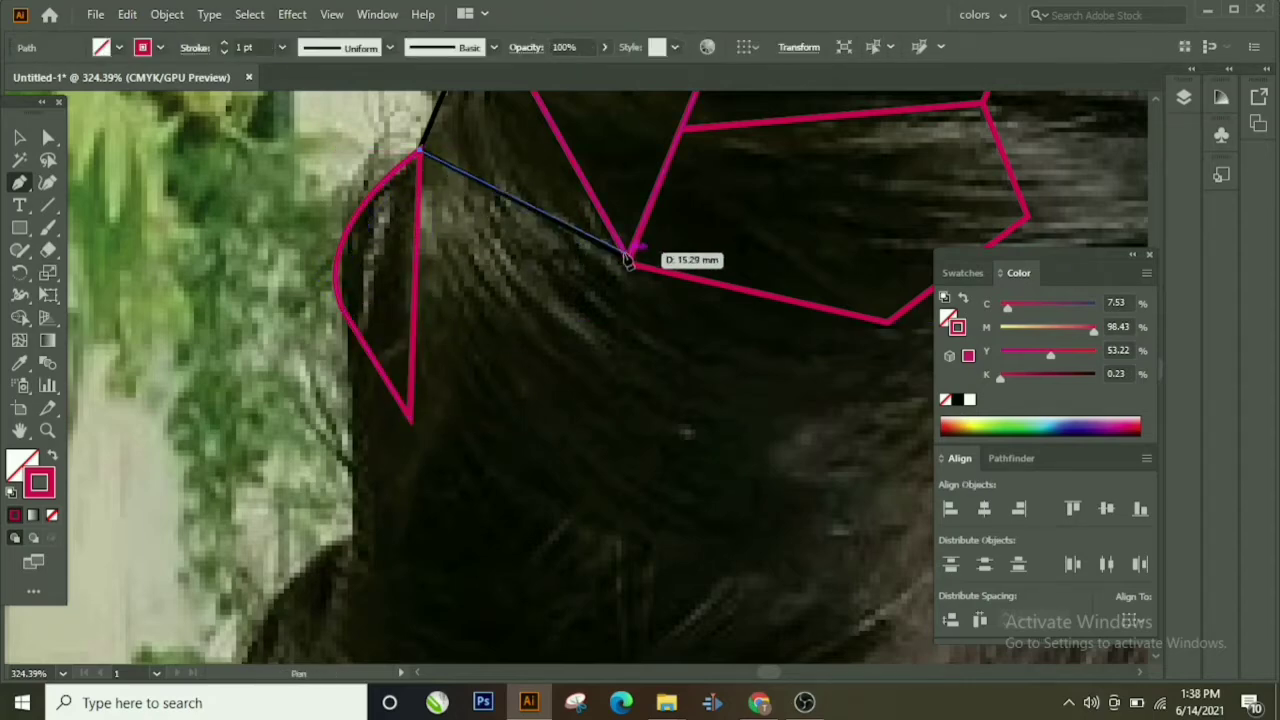
Step: Add triangle edges linking the top anchor to the curved shape's bottom point
left_click(627, 259)
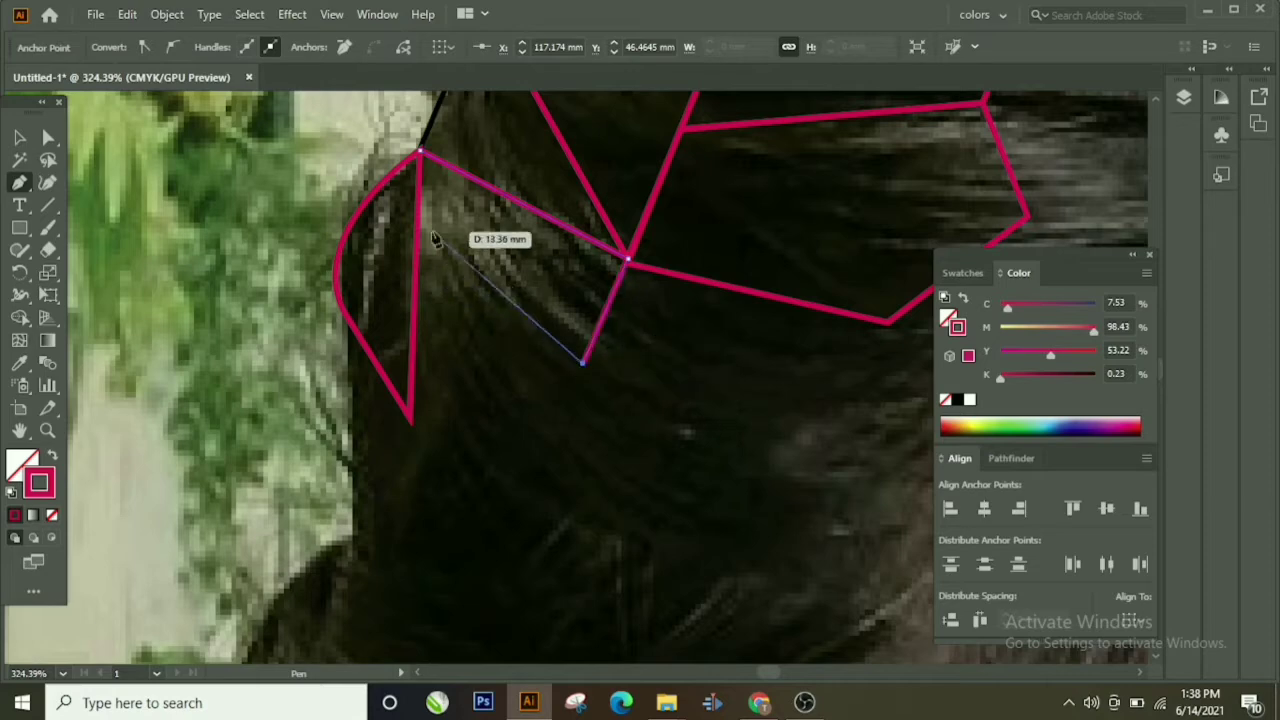
left_click(421, 153)
left_click(584, 363)
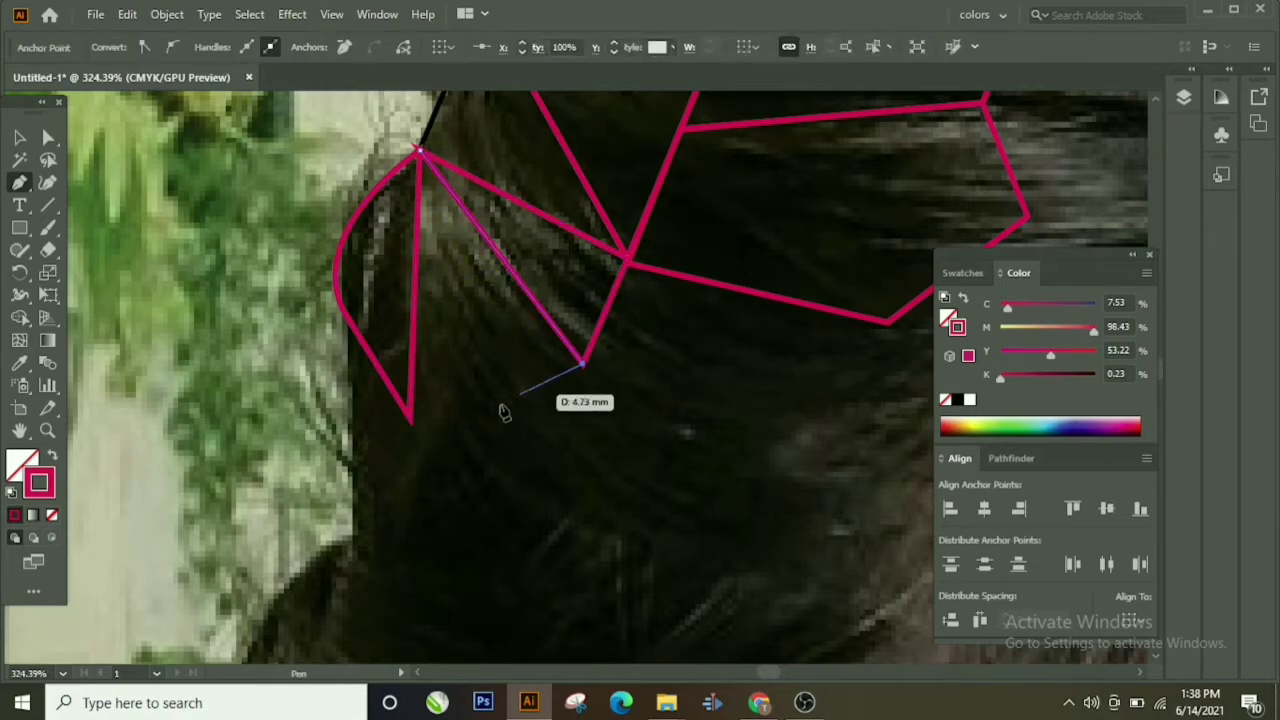
left_click(410, 424)
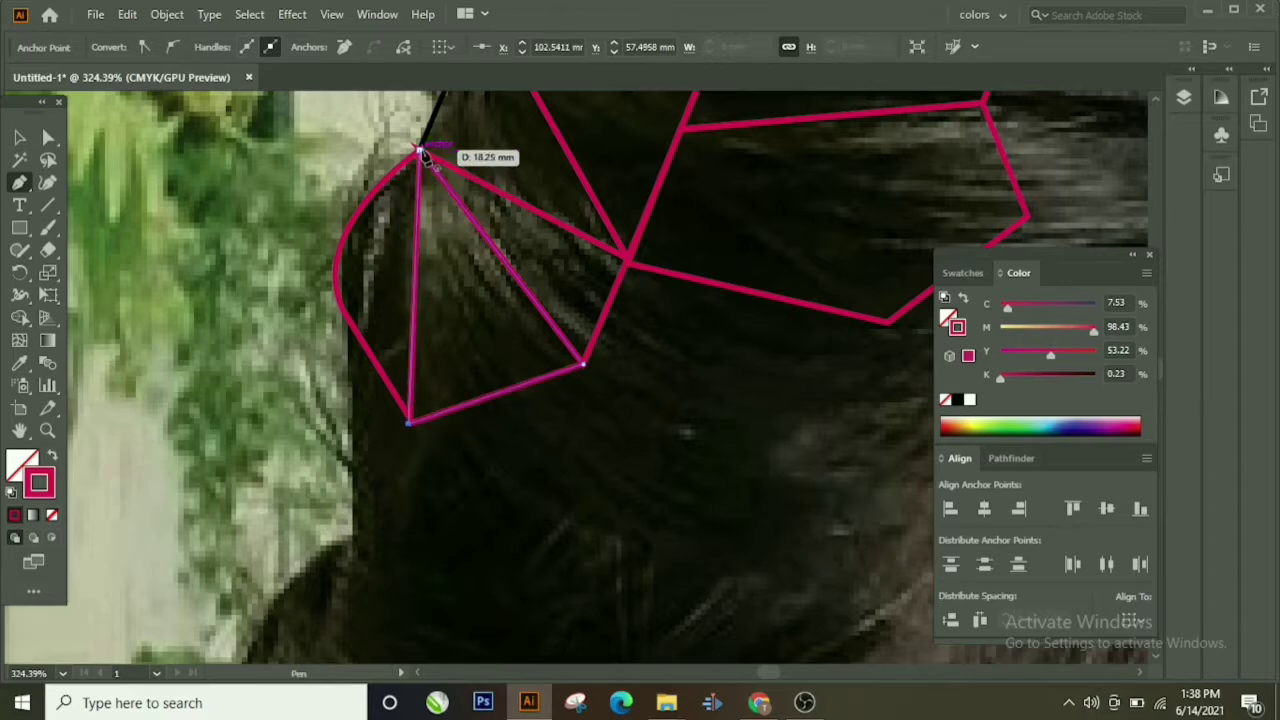
Step: Draw a closed polygon along the hair's left edge
scroll(360, 205, "down", 3)
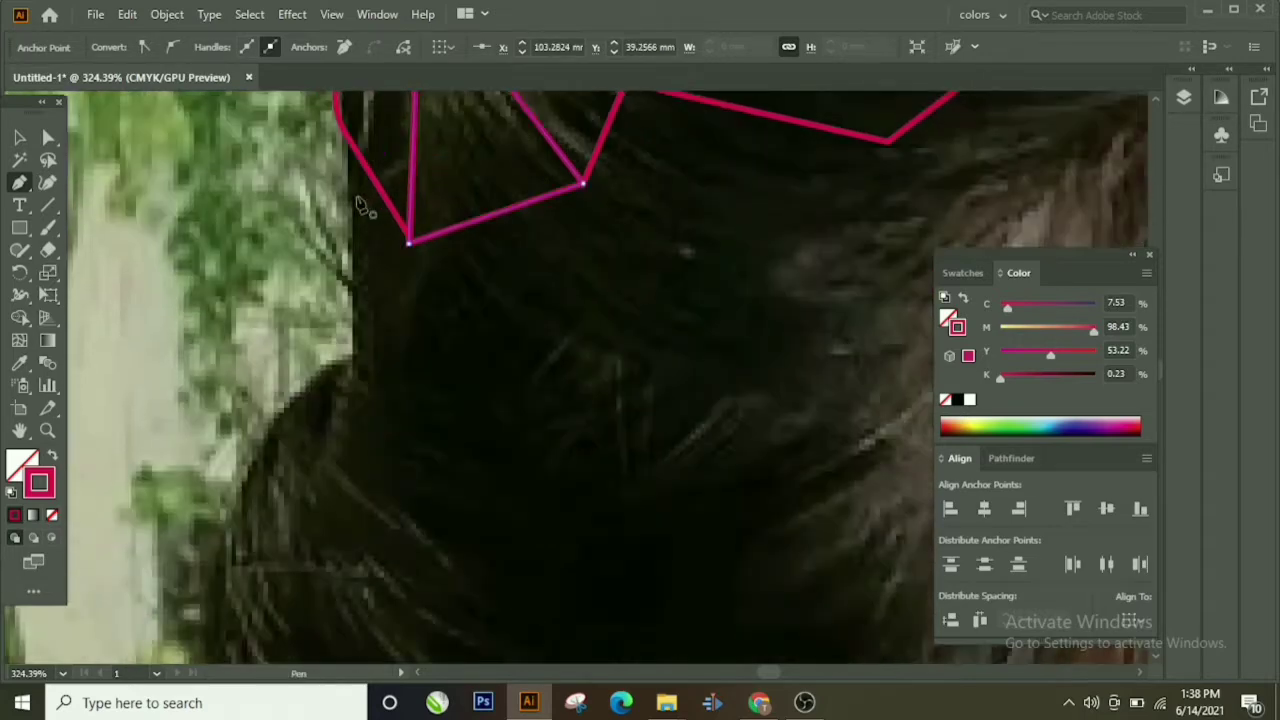
left_click(350, 143)
left_click(350, 357)
left_click(467, 446)
left_click(467, 224)
left_click(405, 241)
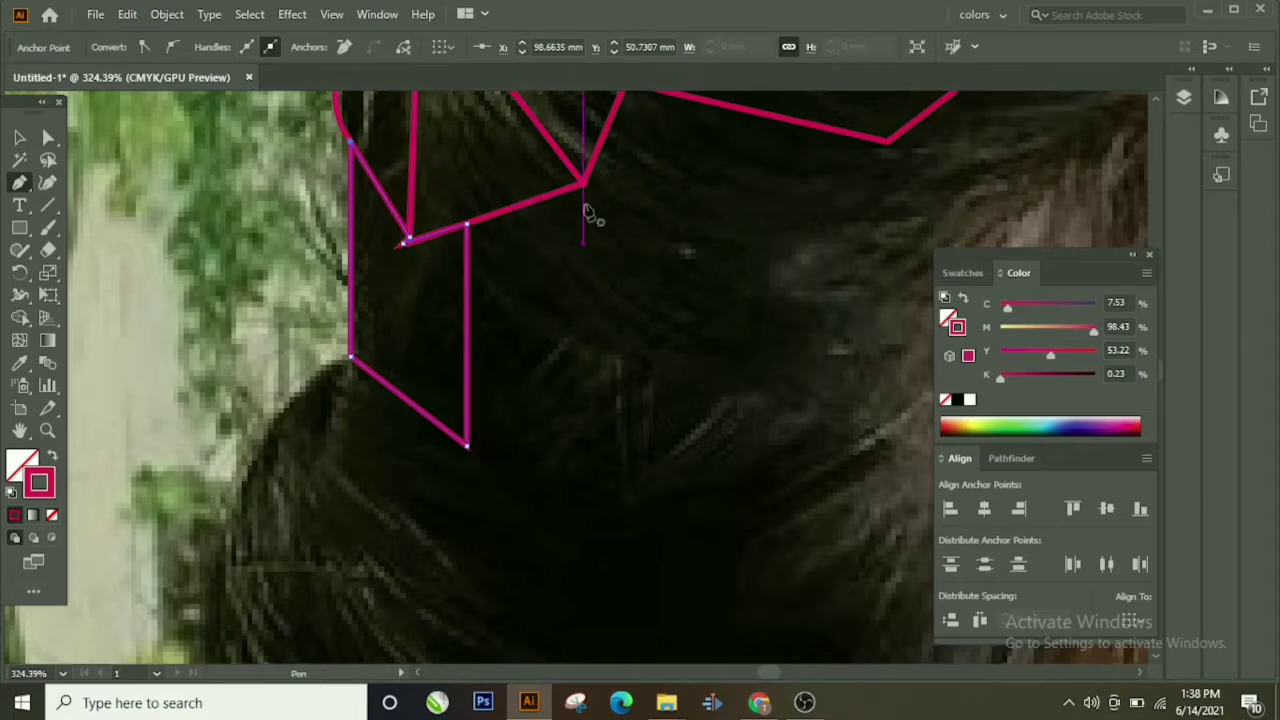
Step: Add a quadrilateral further right in the hair
left_click(782, 306)
left_click(749, 388)
left_click(467, 224)
scroll(745, 297, "down", 2)
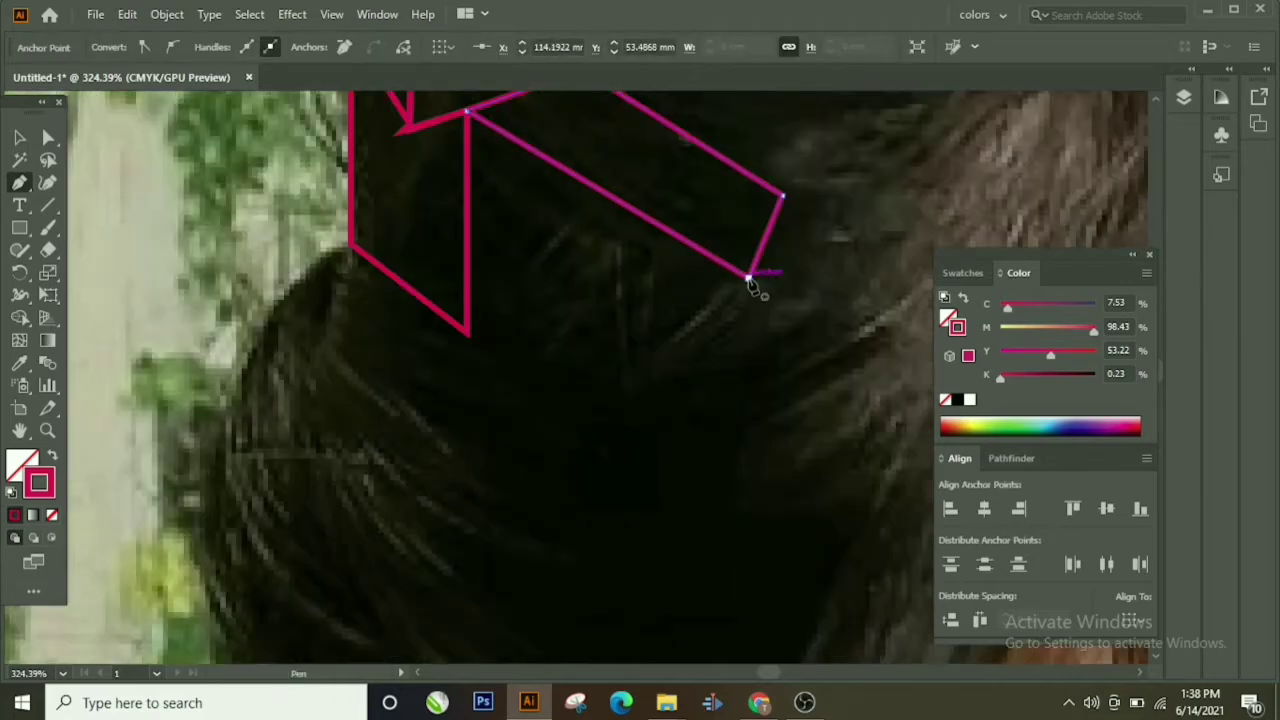
left_click(749, 279)
left_click(467, 331)
Step: Trace a shape with a curved edge around the outer hair
left_click(350, 247)
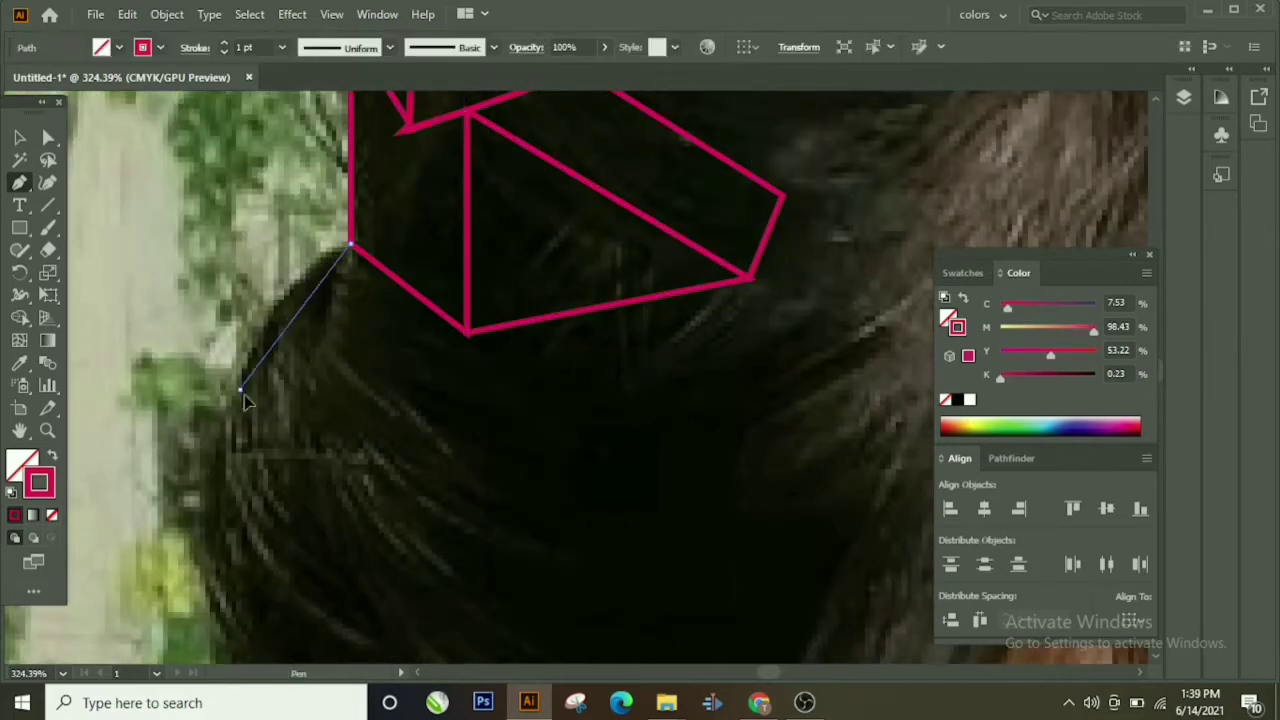
left_click_drag(240, 390, 351, 443)
left_click(397, 476)
left_click(350, 245)
Step: Draw a triangle from that shape's bottom point to an earlier anchor
left_click(397, 476)
left_click(502, 423)
left_click(467, 331)
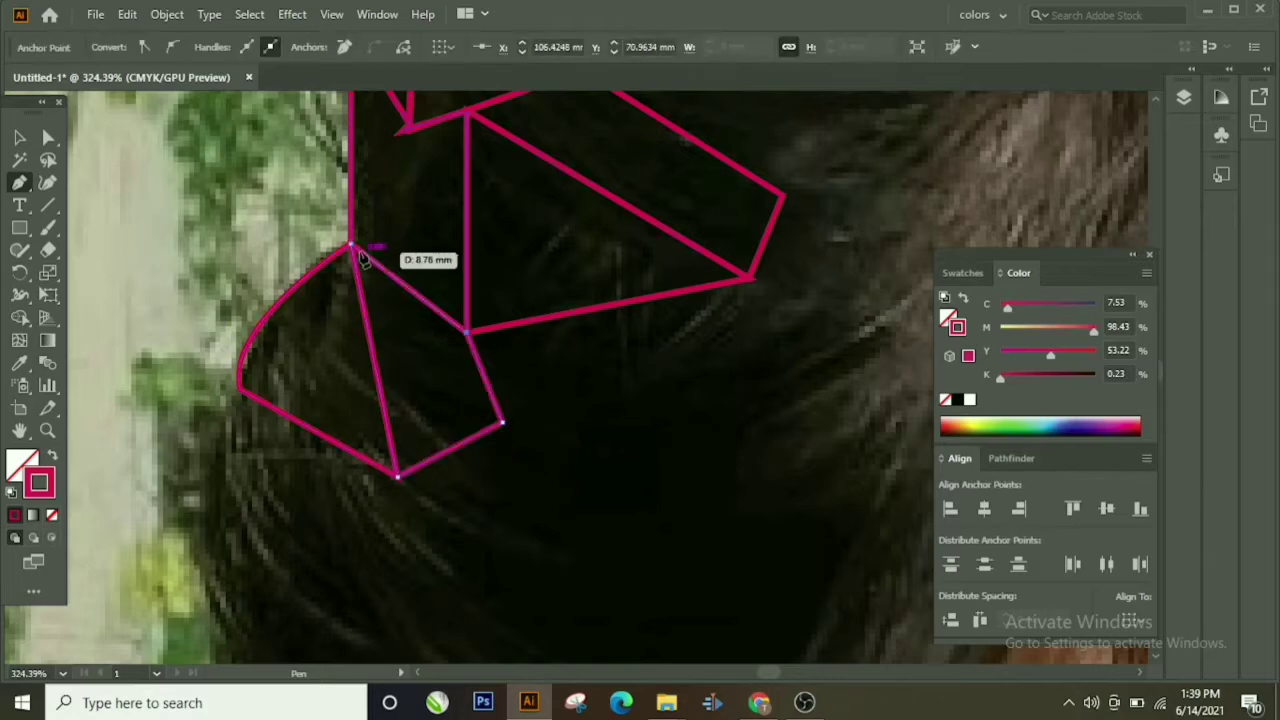
scroll(352, 250, "down", 3)
Step: Trace a curved path down the hair edge to the lower hair point
left_click(240, 210)
left_click_drag(210, 410, 271, 514)
left_click(343, 490)
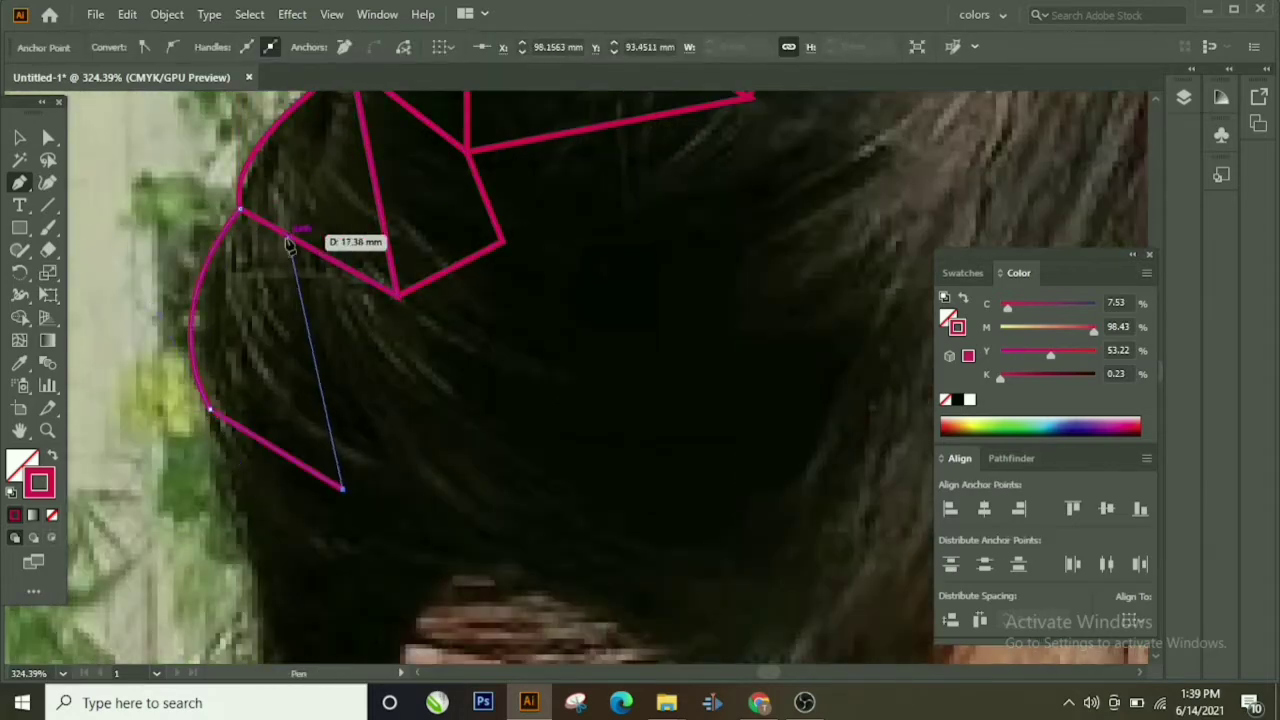
left_click(290, 237)
scroll(400, 350, "down", 3)
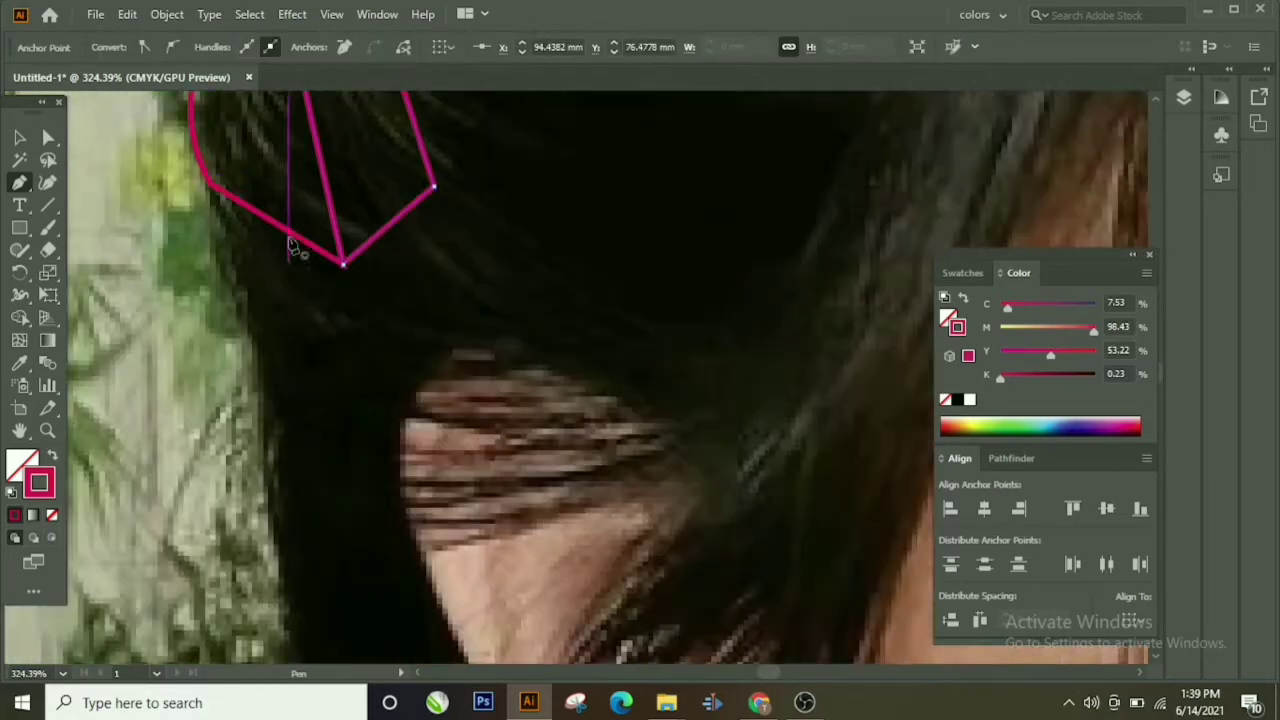
Step: Continue the polygons down the hair's left side to beside the ear
left_click(210, 185)
left_click(271, 422)
scroll(266, 300, "down", 2)
scroll(300, 420, "down", 2)
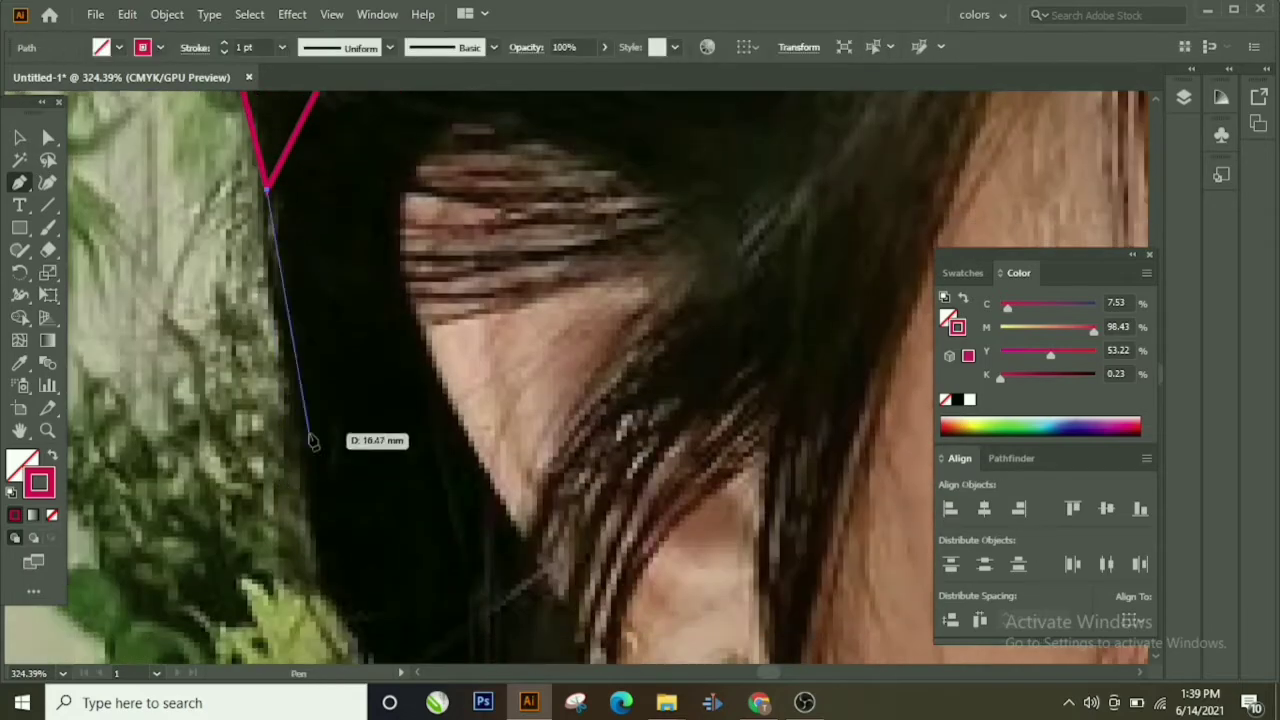
left_click(296, 443)
left_click(418, 320)
scroll(418, 320, "down", 2)
left_click(471, 250)
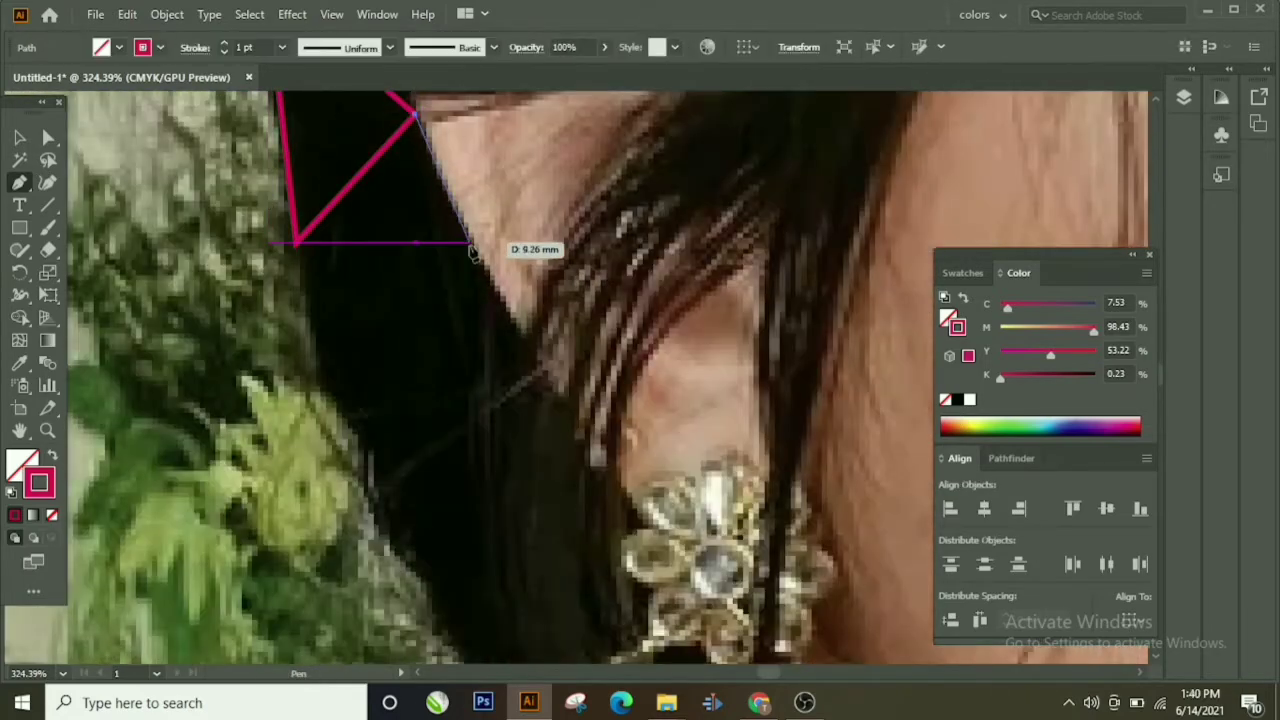
left_click(322, 385)
scroll(450, 150, "down", 2)
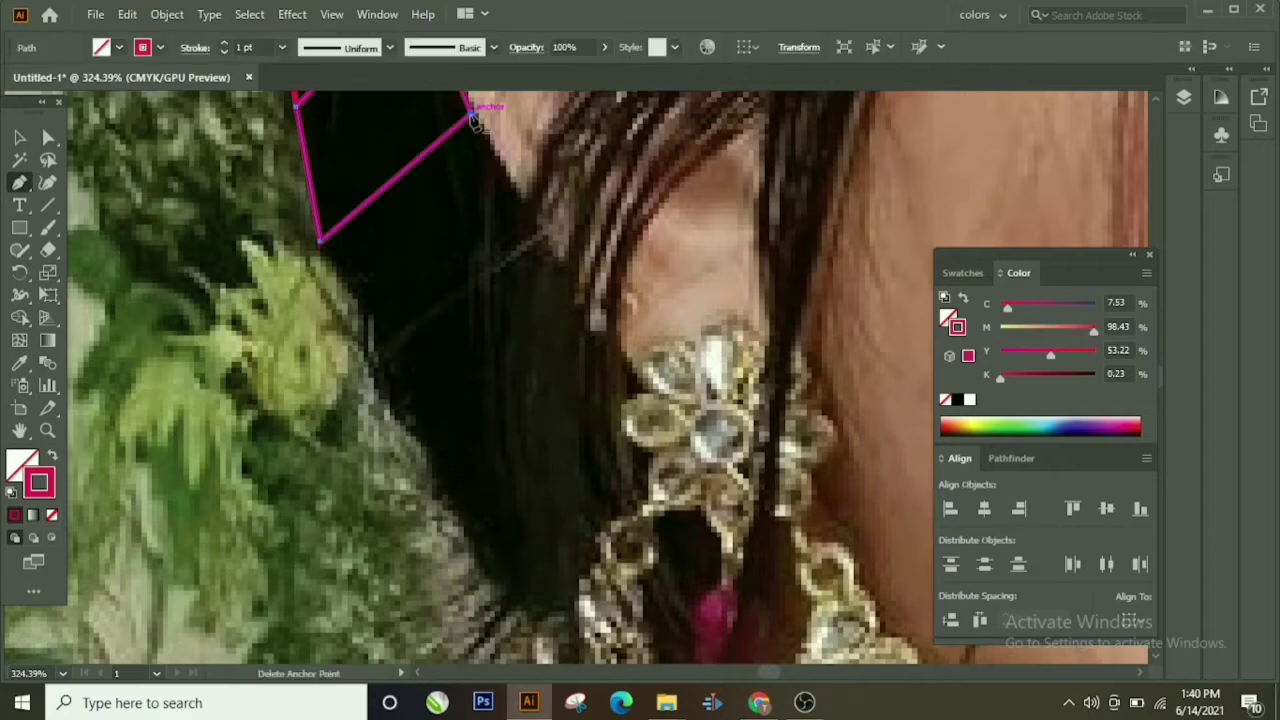
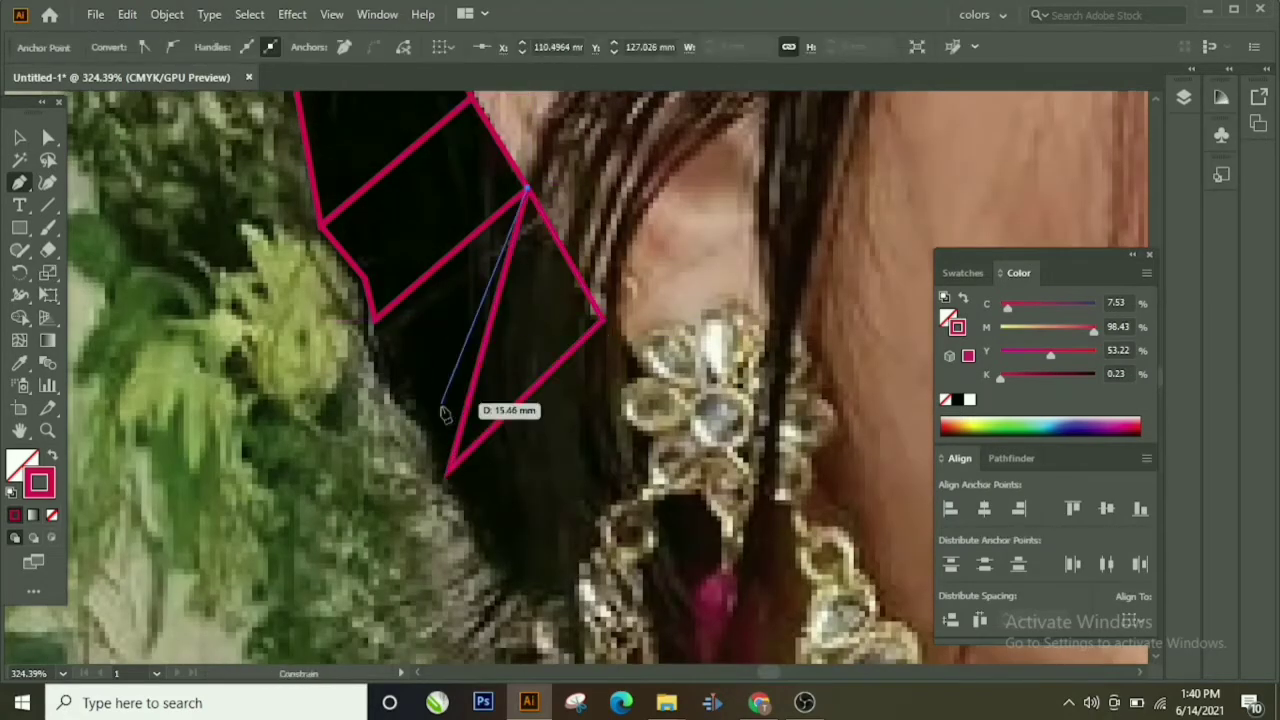
Step: Close the polygon beside the earring and begin a curved outline along the earring's top
left_click(372, 320)
left_click(374, 320)
scroll(374, 320, "down", 1)
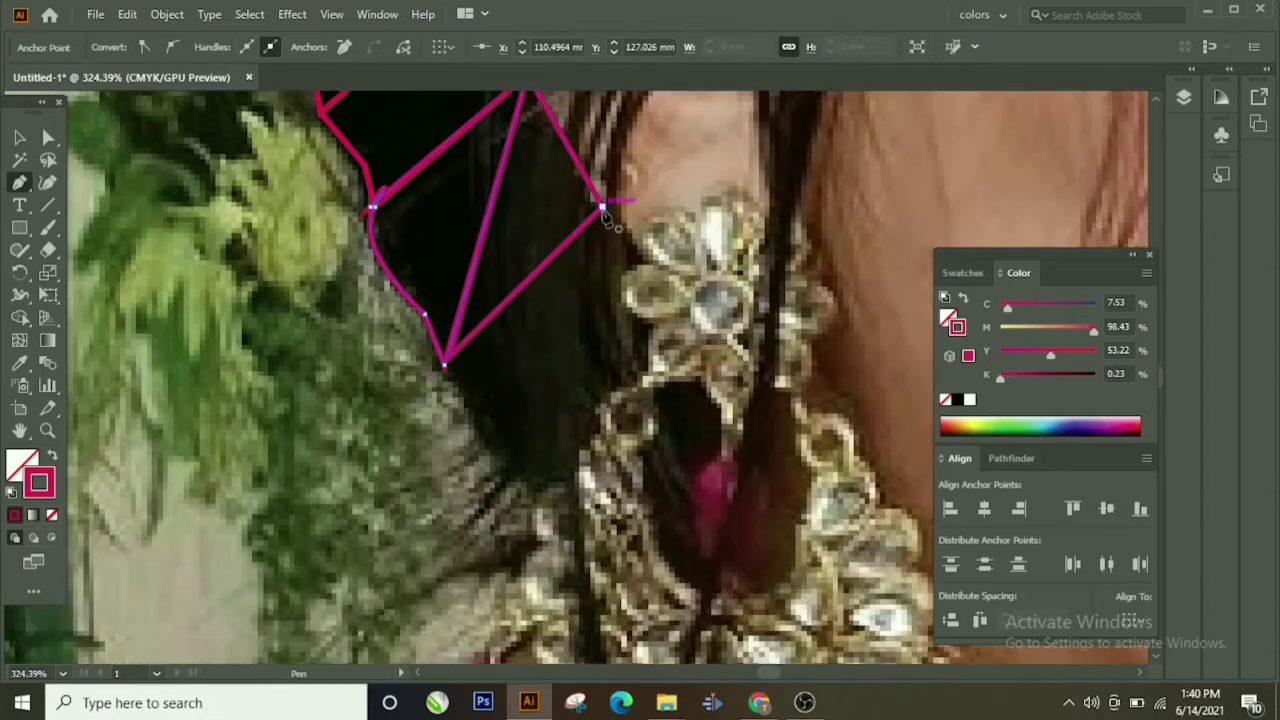
left_click(445, 365)
left_click_drag(573, 472, 635, 415)
left_click(603, 213)
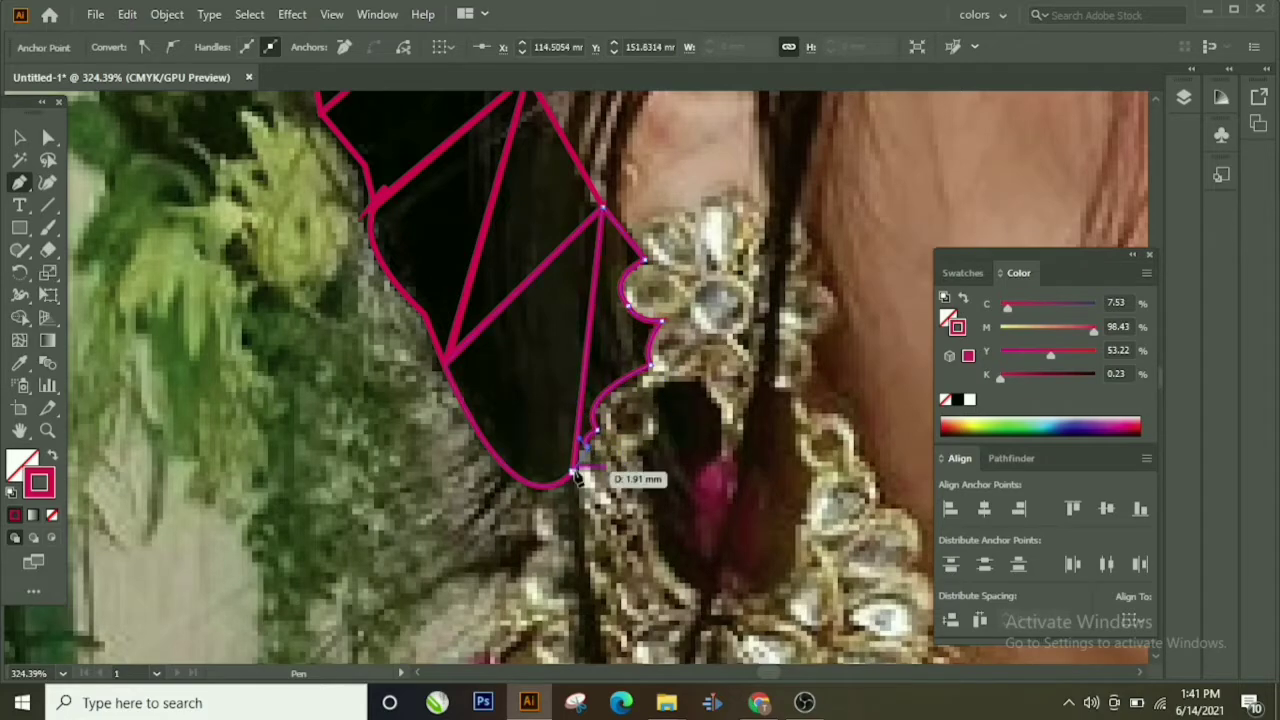
Step: Trace a hair polygon from the hair's lower edge and close it at its start point
scroll(603, 210, "up", 5)
left_click(432, 333)
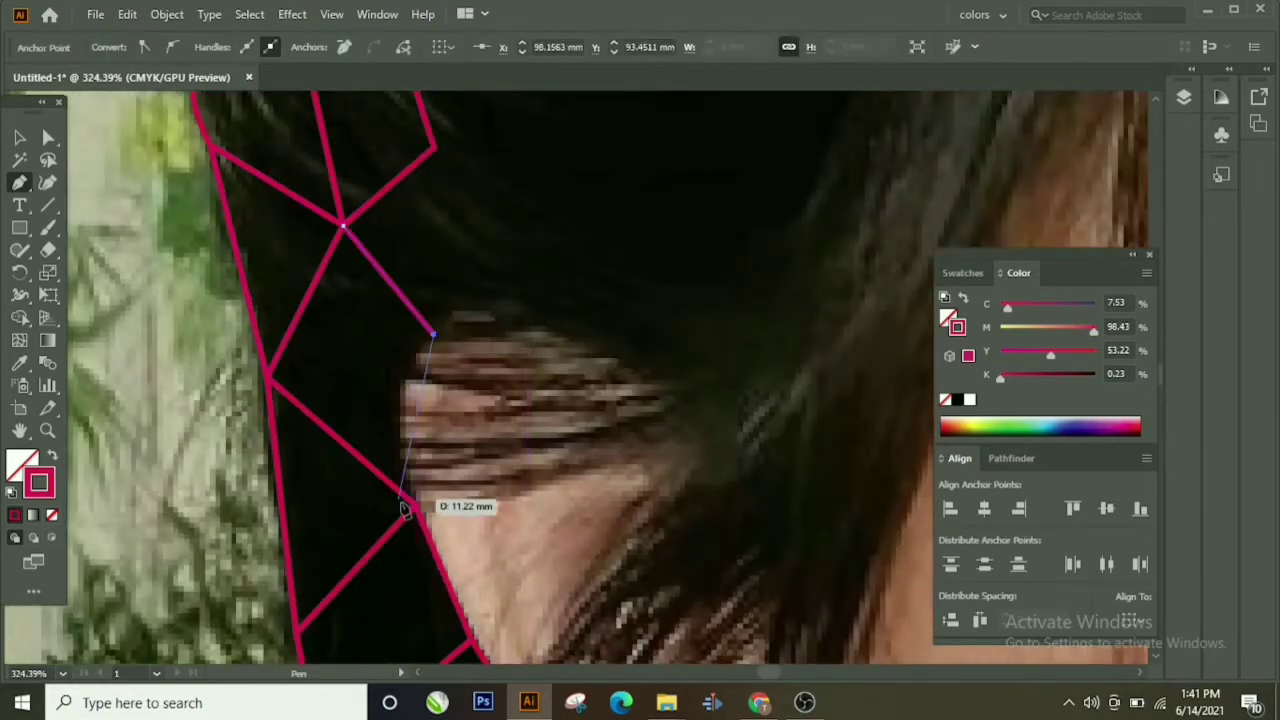
scroll(500, 200, "up", 5)
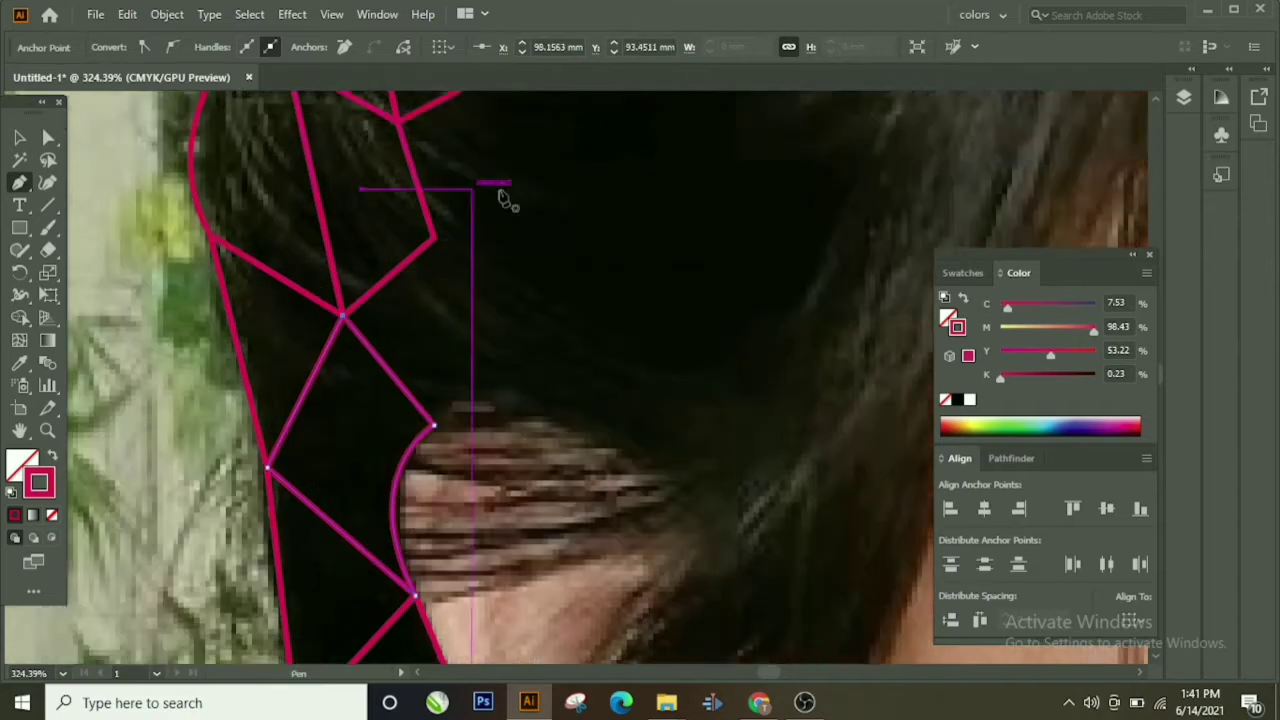
left_click(282, 190)
left_click(527, 343)
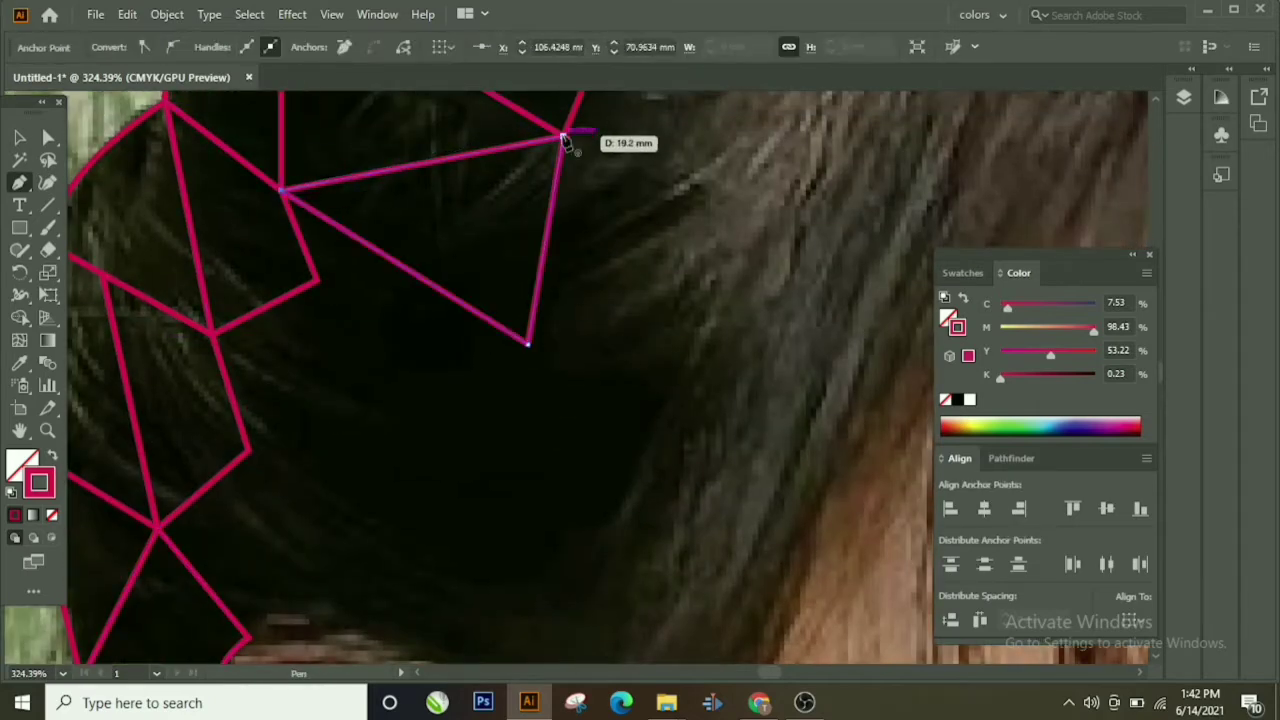
left_click(385, 360, "ctrl")
left_click(527, 343)
left_click(349, 414)
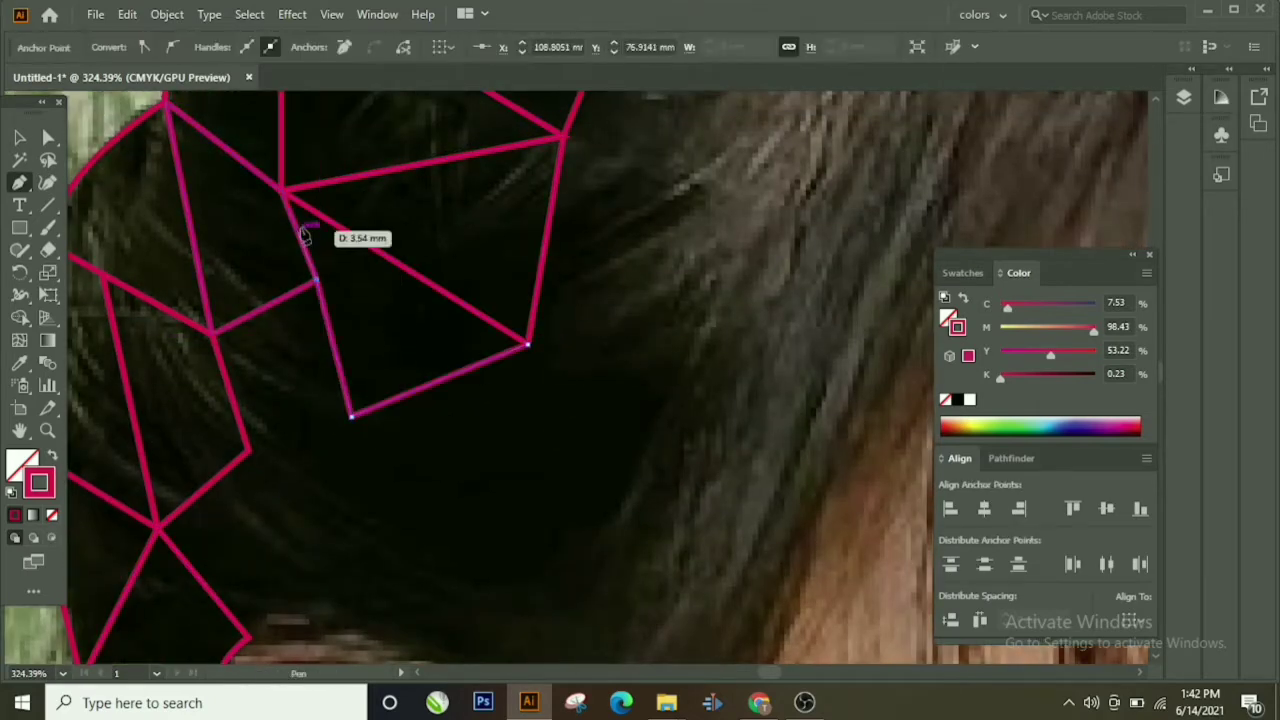
left_click(282, 190)
Step: Draw a small closed polygon in the hair from an existing corner
scroll(323, 383, "left", 3)
left_click(491, 293)
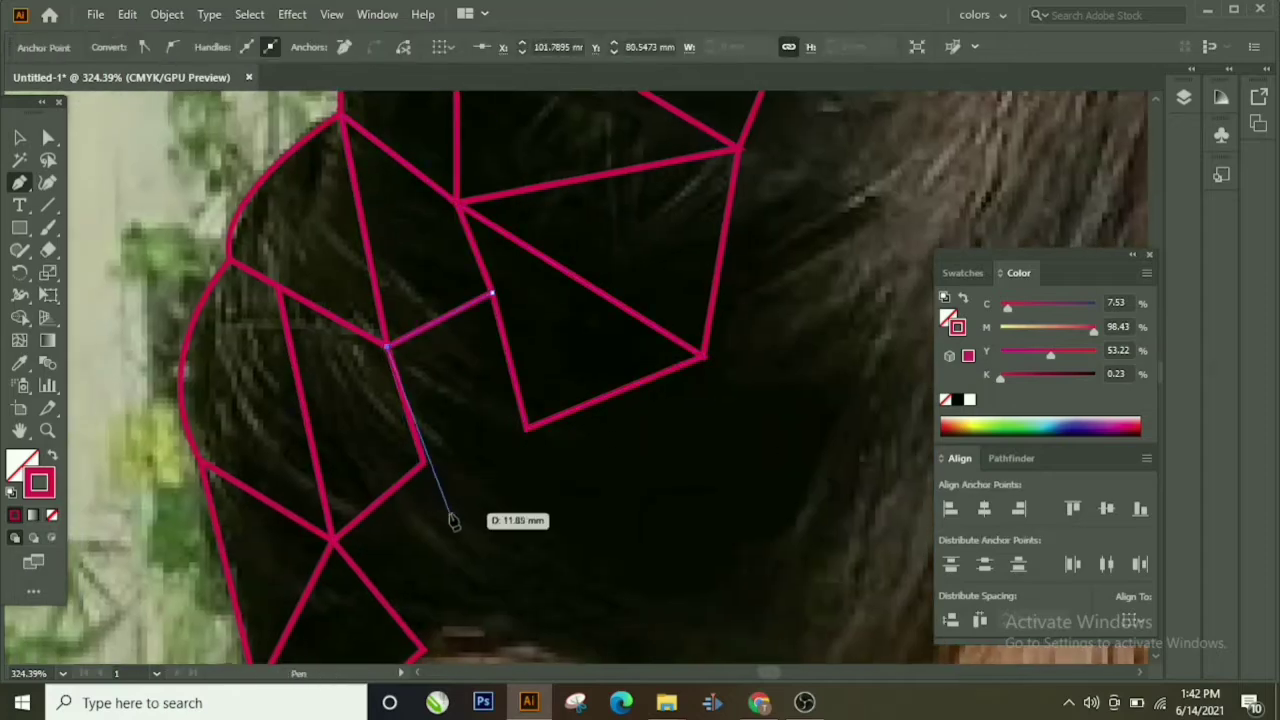
left_click(443, 506)
left_click(385, 345)
scroll(489, 351, "down", 3)
left_click(338, 384)
Step: Draw a shape from the upper corner down into the hair, closed at the top corner
left_click(528, 448)
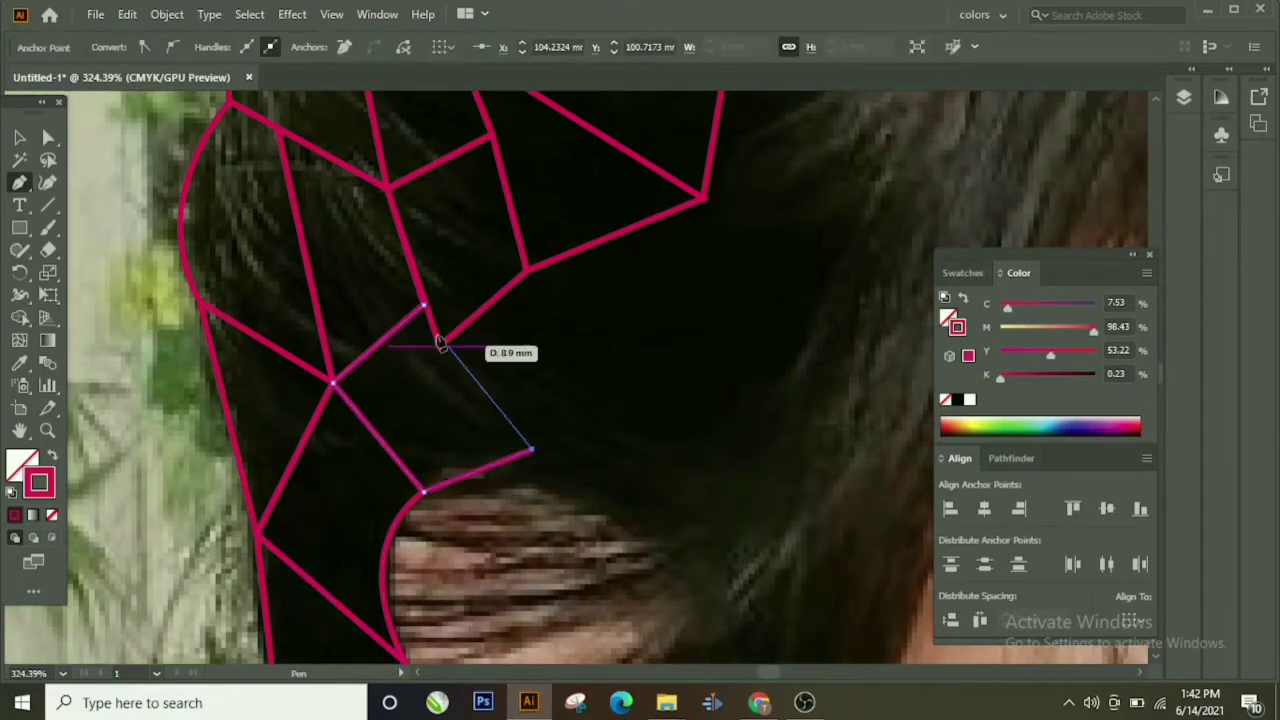
left_click(703, 198)
left_click(530, 450)
left_click(441, 346)
left_click(526, 269)
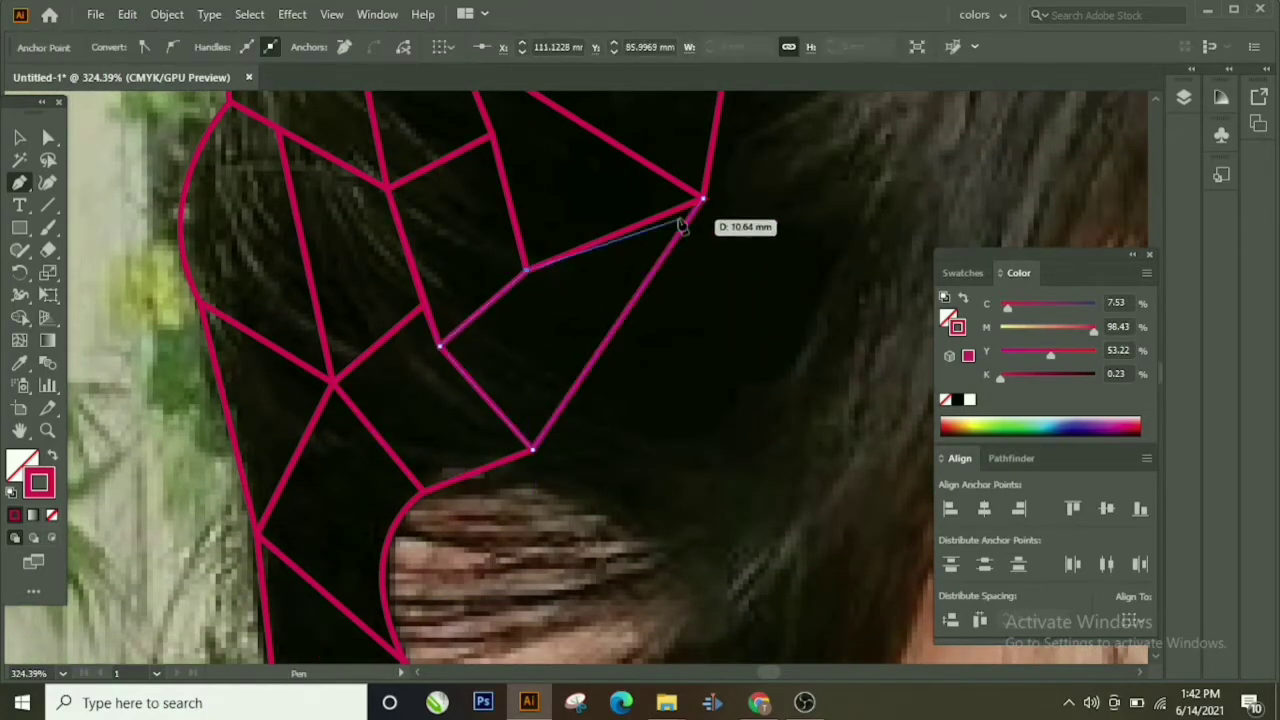
left_click(677, 558)
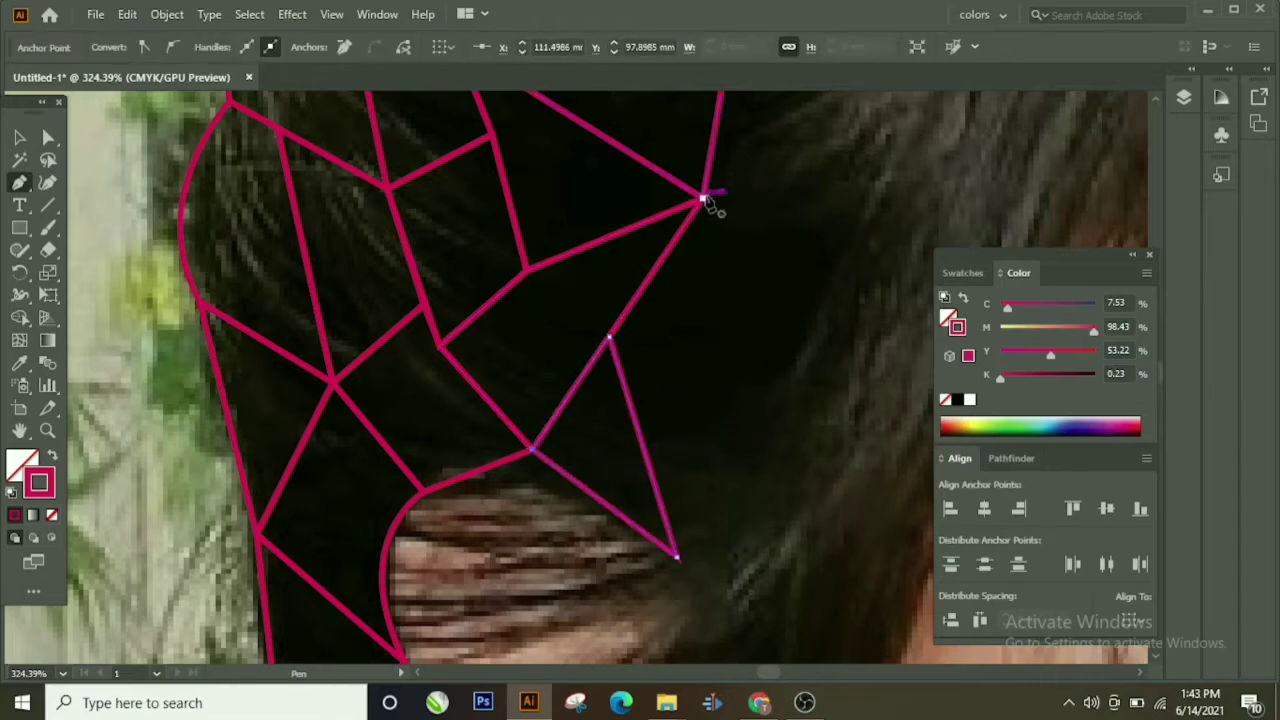
Step: Add a closed polygon from the top corner with right and lower corners
left_click(703, 198)
left_click(828, 294)
left_click(652, 478)
left_click(609, 336)
left_click(703, 198)
Step: Draw a closed four-sided shape at the upper junction of the hair
scroll(730, 180, "up", 3)
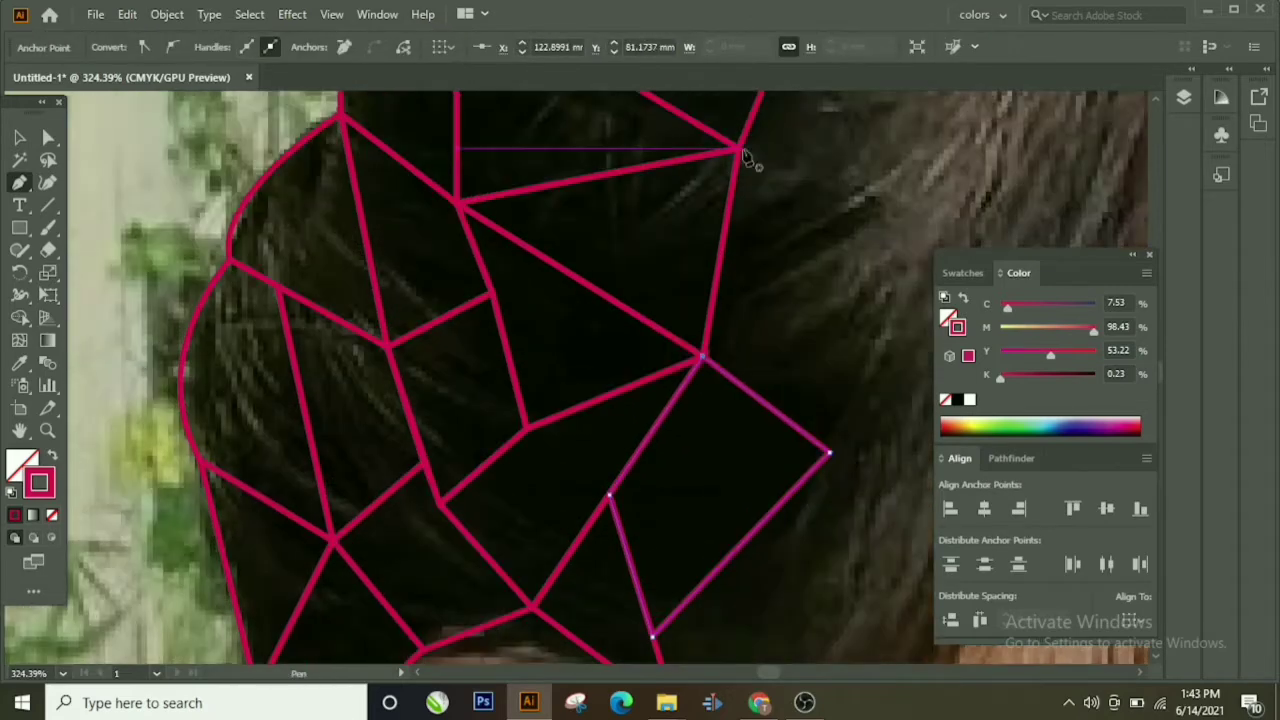
left_click(741, 150)
left_click(851, 128)
left_click(828, 452)
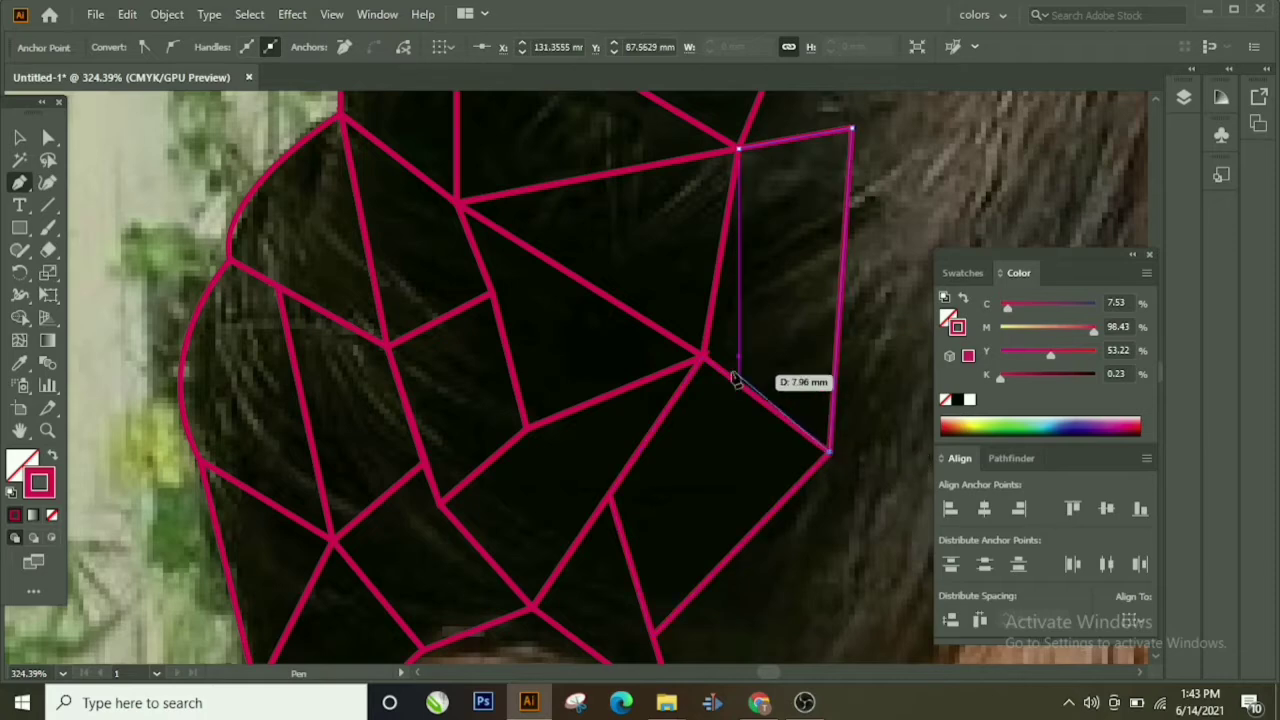
left_click(703, 355)
Step: Trace a closed polygon in the neighbouring hair area from an existing corner
left_click_drag(748, 143, 320, 223)
left_click(317, 225)
left_click(274, 329)
left_click(472, 456)
left_click(578, 290)
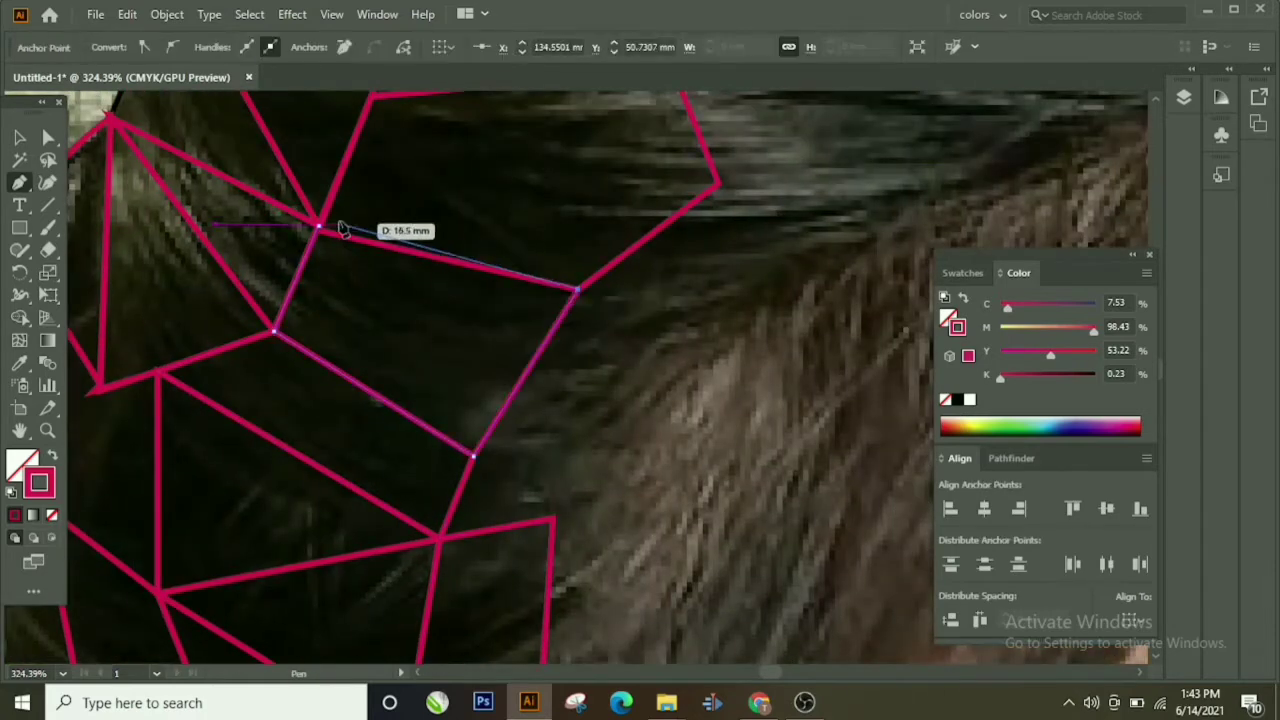
left_click(317, 225)
Step: Draw a closed shape along the photo's top edge reaching down into the hair
scroll(628, 300, "up", 5)
left_click(292, 216)
left_click(626, 216)
left_click(493, 360)
left_click(248, 320)
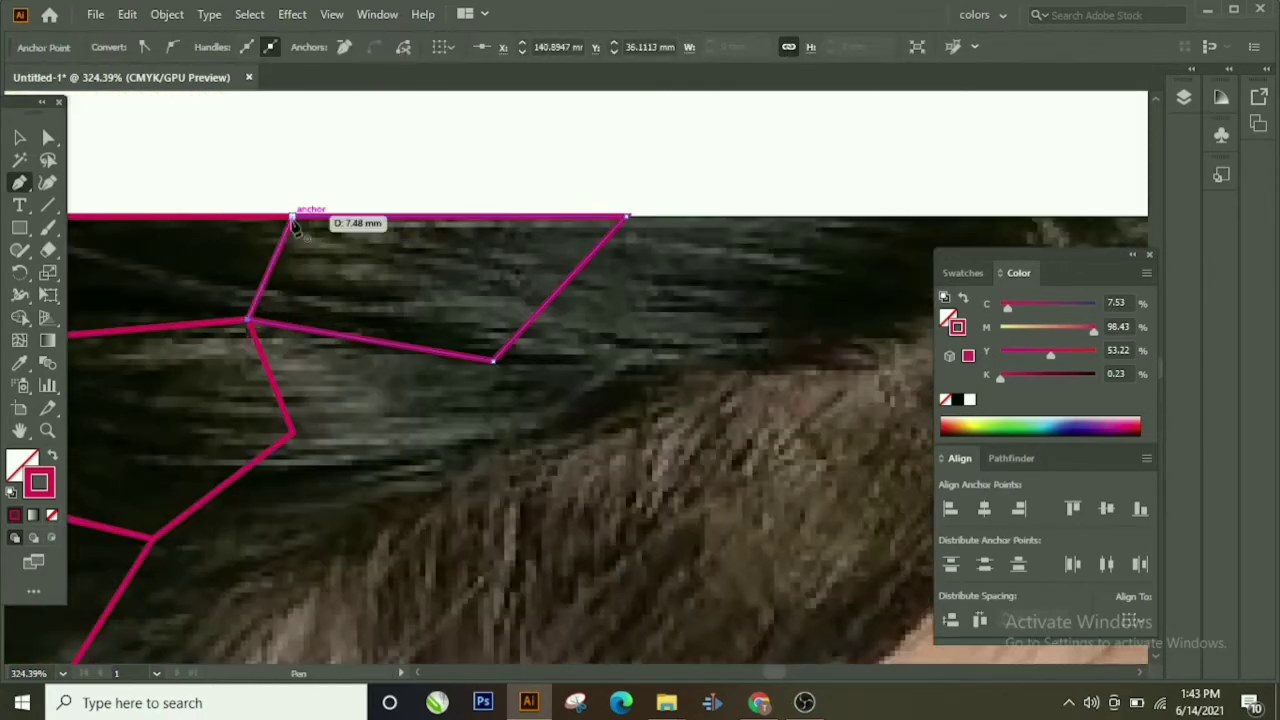
Step: Add a closed triangle just below the photo's top edge
left_click(292, 218)
scroll(300, 240, "down", 1)
scroll(286, 371, "down", 3)
left_click(152, 381)
left_click(310, 408)
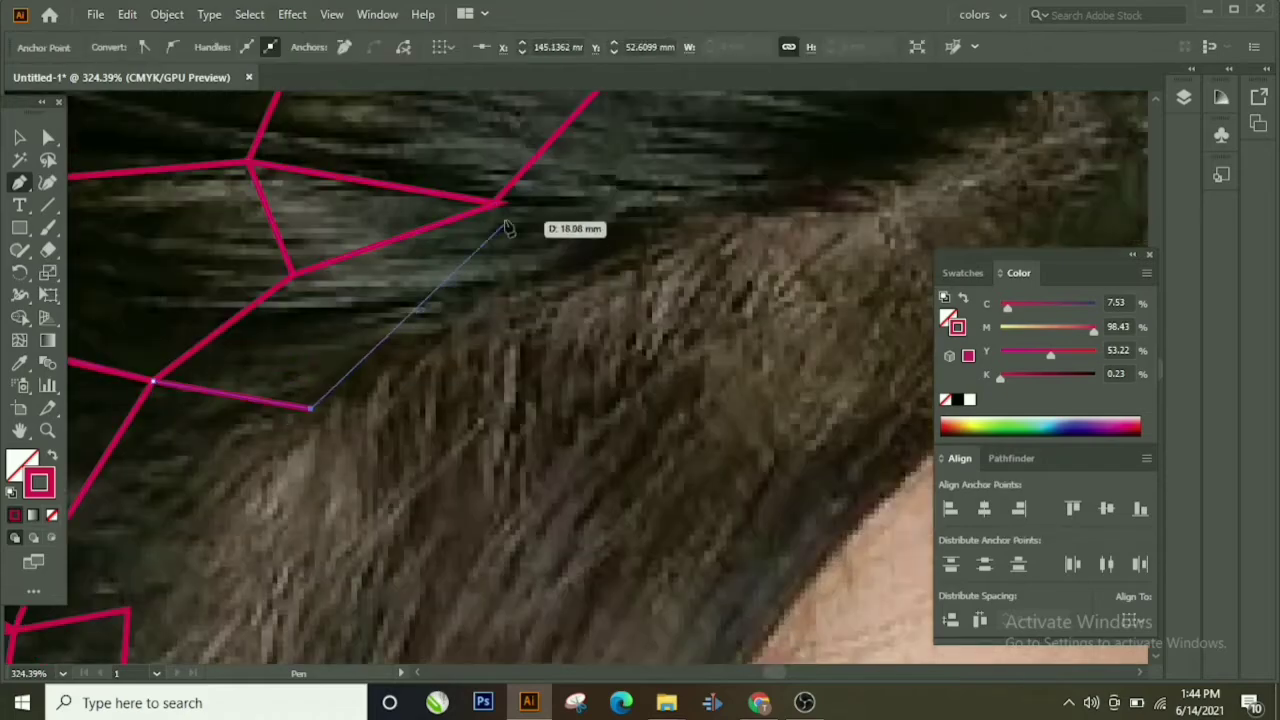
left_click(505, 228)
Step: Trace a closed shape down the hair toward the lighter strands
left_click(153, 381)
scroll(300, 390, "down", 3)
left_click(505, 168)
left_click(400, 333)
left_click(367, 417)
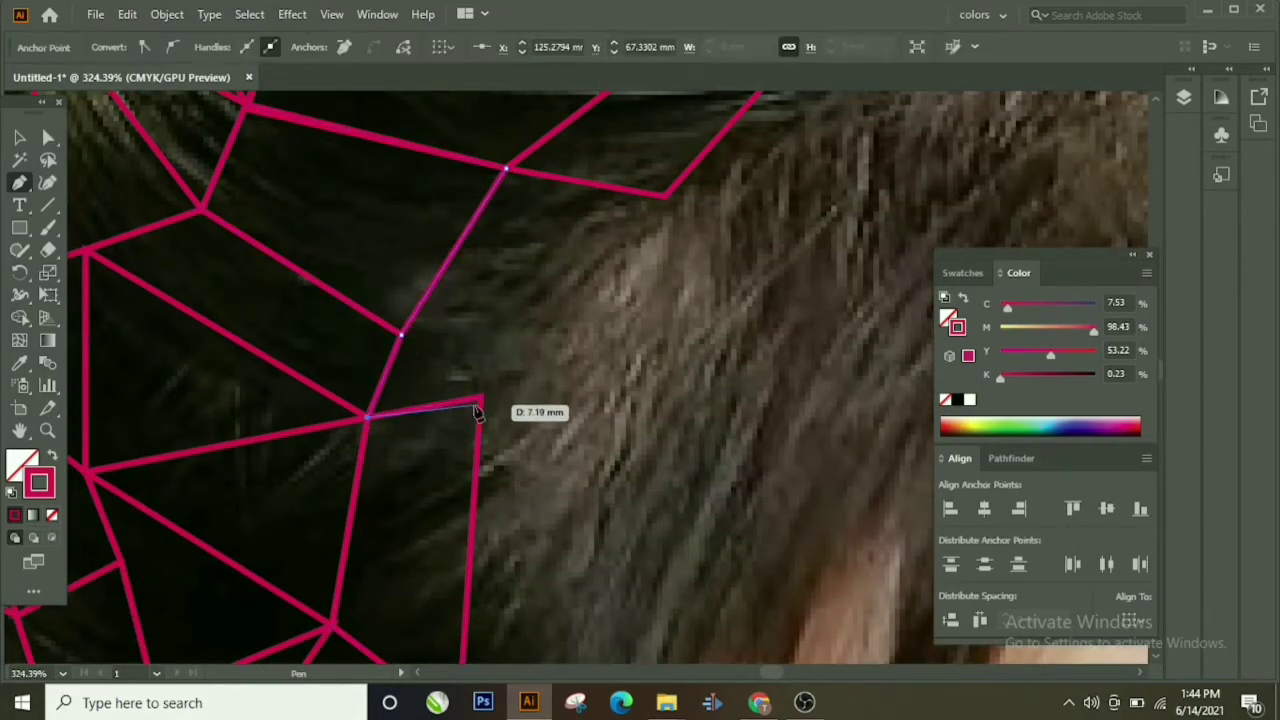
left_click(480, 401)
Step: Draw a closed quadrilateral to the right from the previous shape's edge
left_click(505, 168)
left_click(491, 300)
left_click(665, 194)
scroll(660, 200, "down", 3)
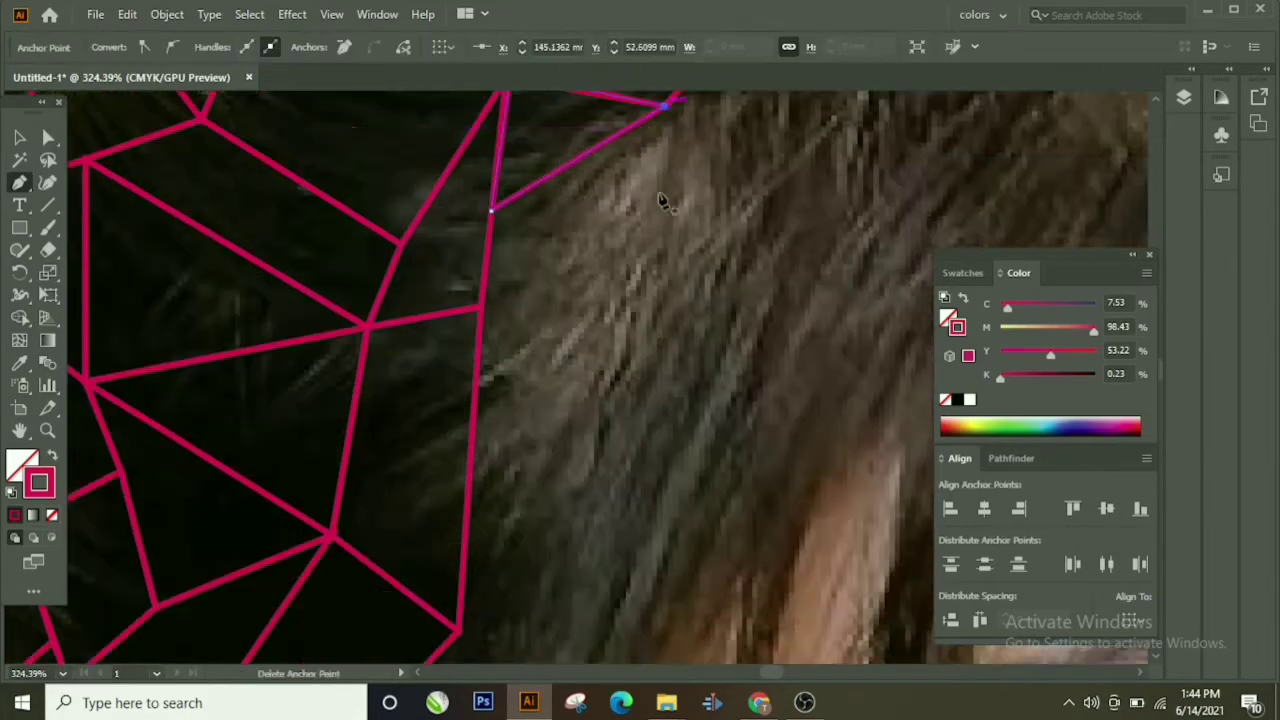
scroll(670, 170, "up", 1)
left_click(729, 220)
left_click(614, 340)
left_click(494, 225)
Step: Extend lines from the old bottom corner down the hair, joining the existing line junction
scroll(495, 120, "down", 3)
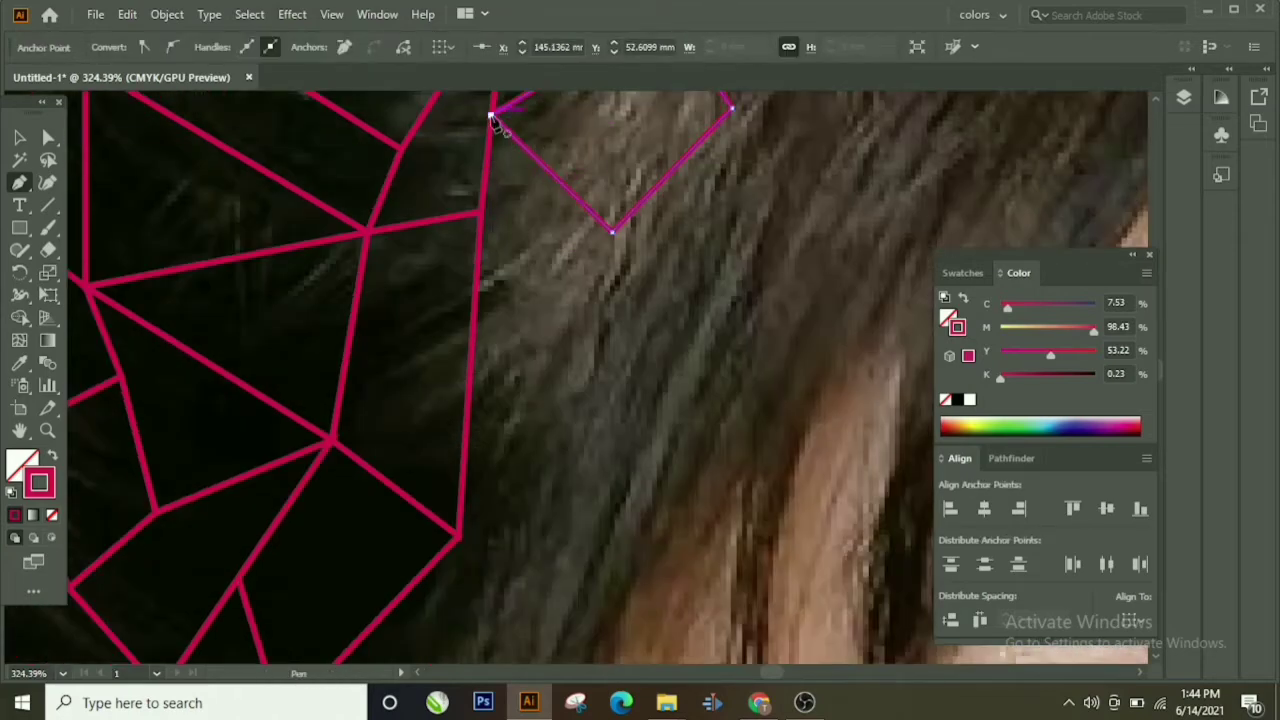
left_click(612, 232)
left_click(465, 422)
scroll(672, 128, "down", 3)
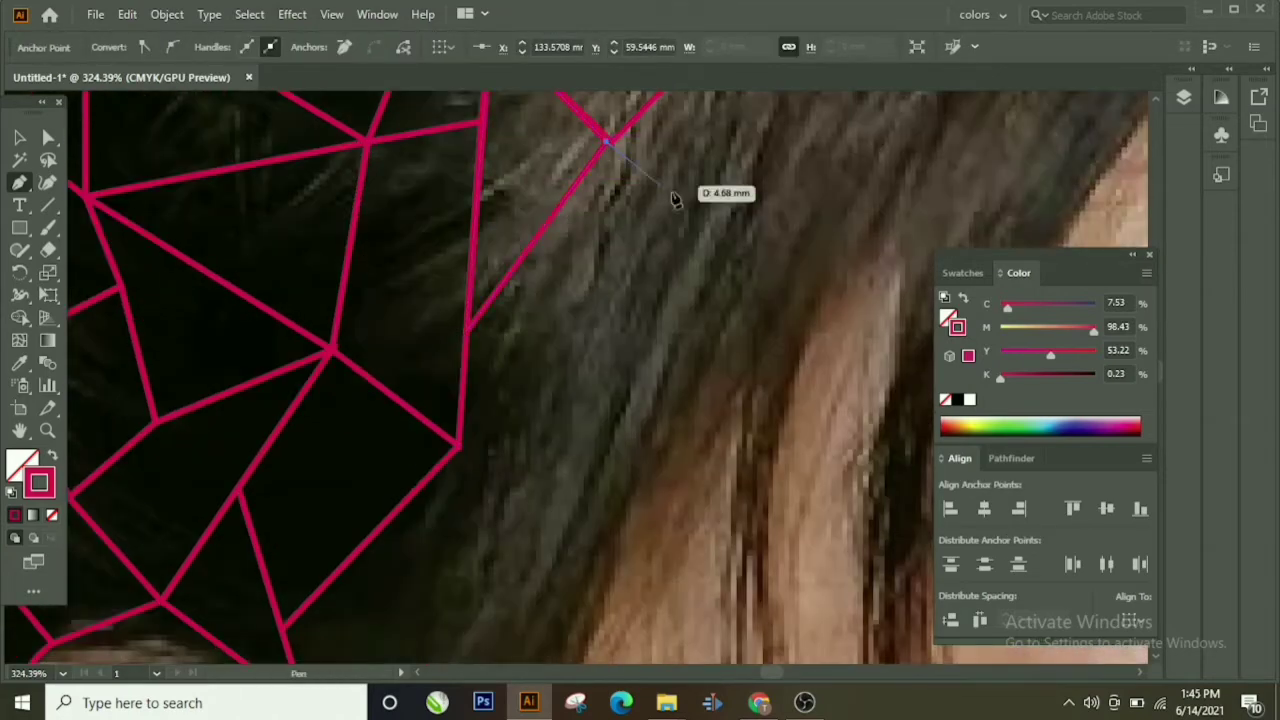
left_click(709, 230)
left_click(543, 430)
scroll(605, 145, "down", 3)
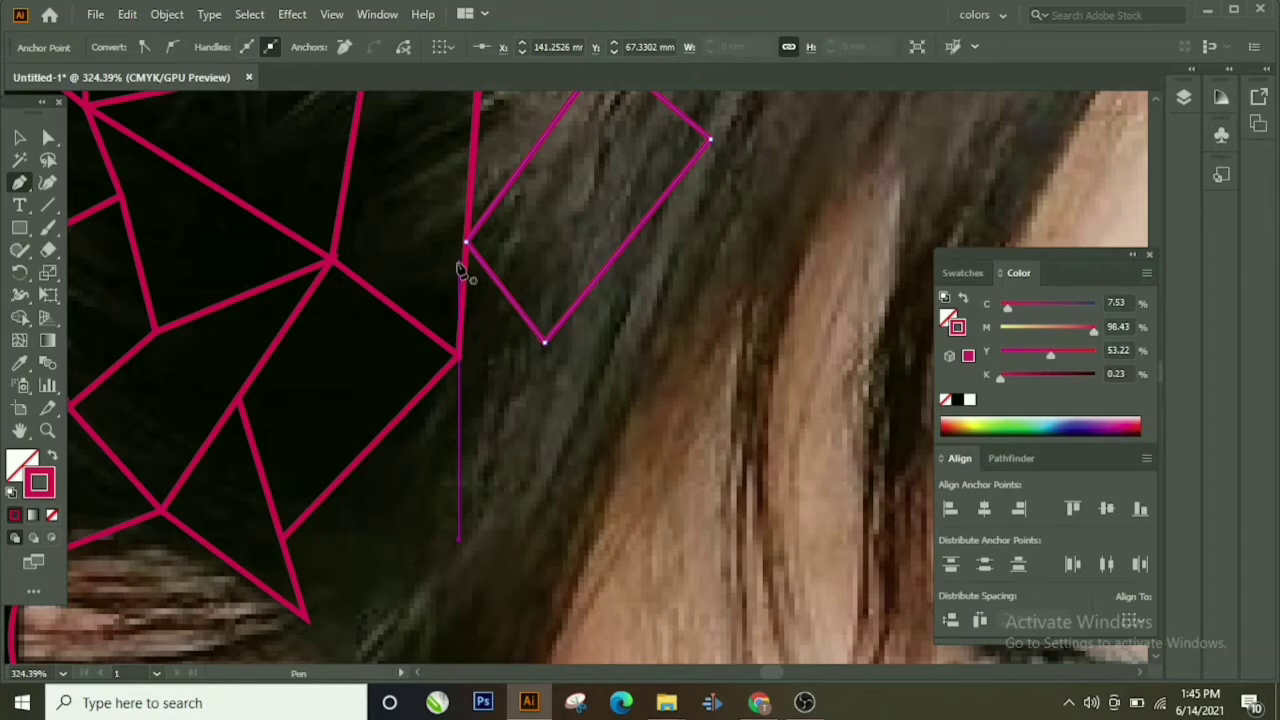
left_click(458, 352)
scroll(500, 290, "down", 3)
Step: Trace a path from the bottom corner up the hair strand to the junction
left_click(308, 503)
left_click(543, 230)
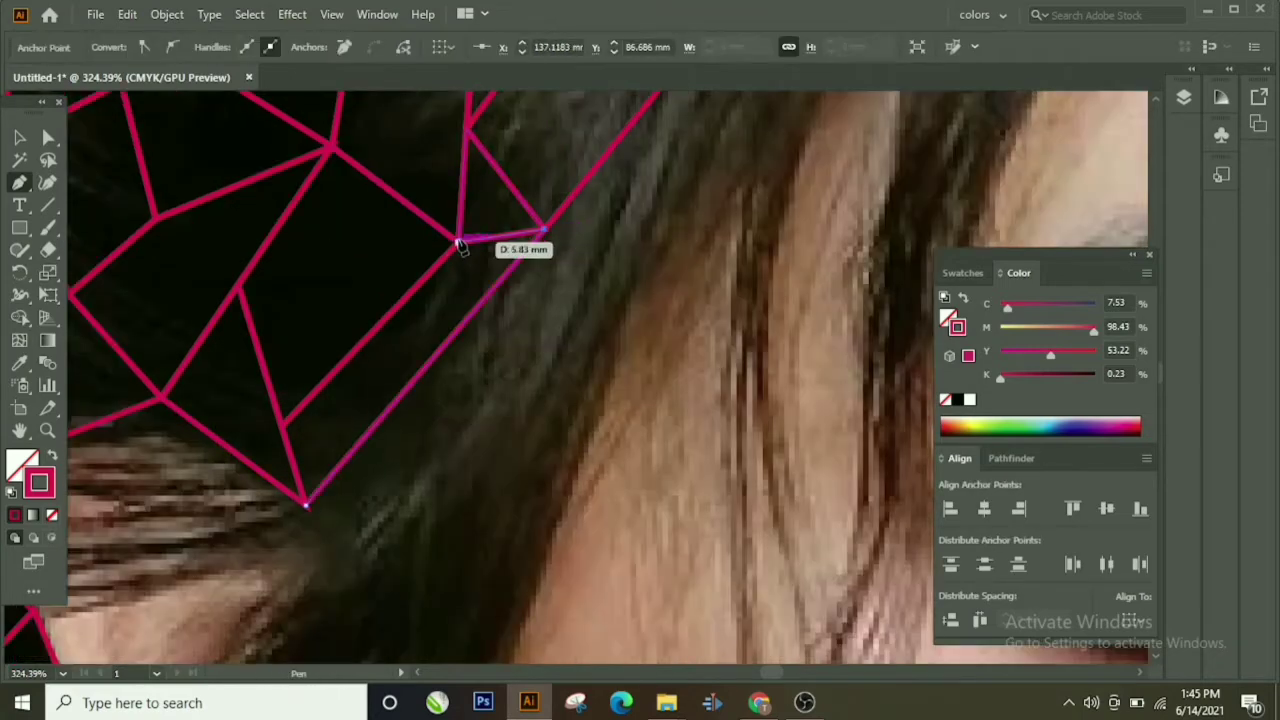
left_click(458, 242)
left_click(285, 425)
scroll(640, 210, "up", 1)
Step: Draw a triangle-based path in the hair and close it at its start corner
left_click(672, 171)
left_click(491, 448)
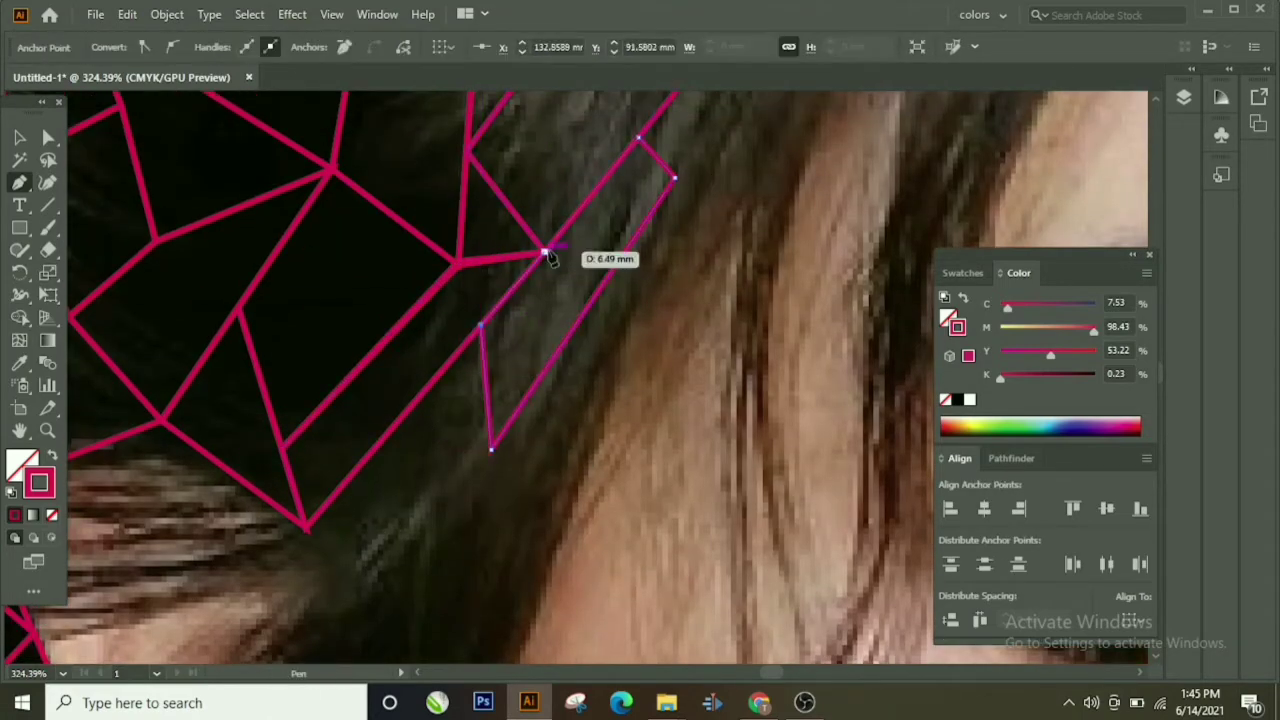
left_click(481, 325)
scroll(478, 290, "down", 3)
left_click(385, 459)
left_click(305, 415)
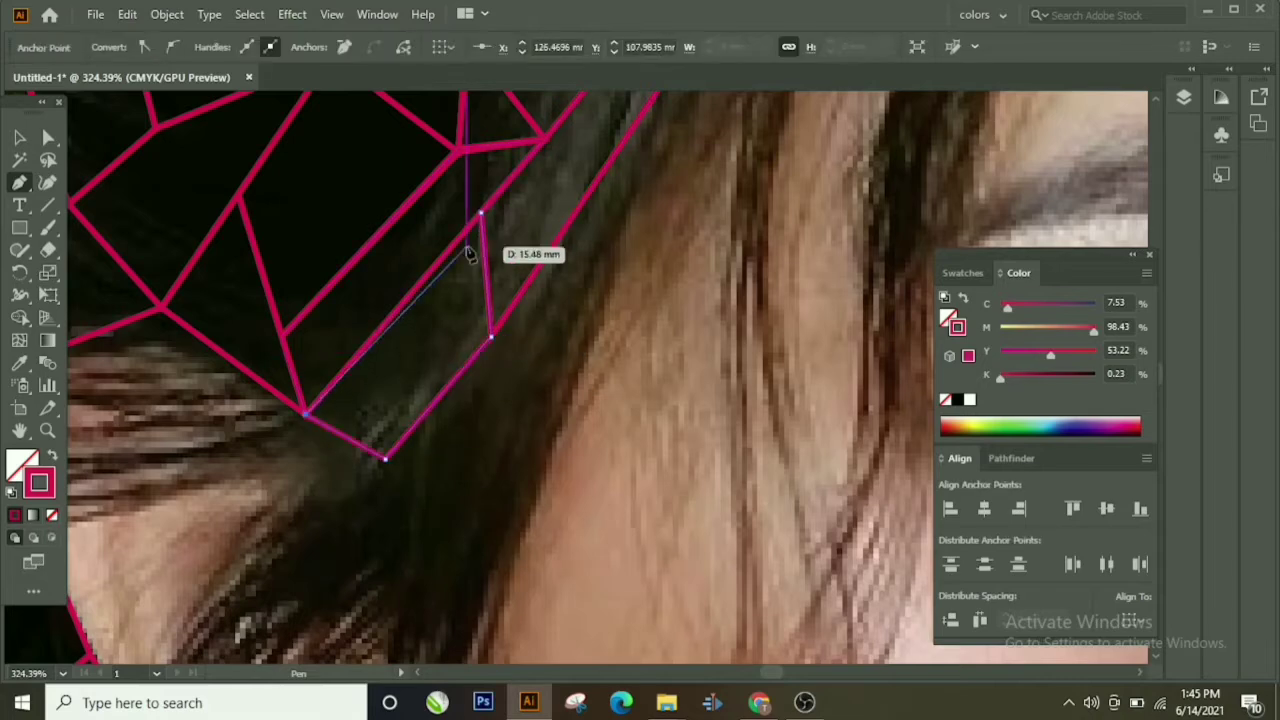
left_click(481, 215)
Step: Outline a curved, closed shape around the fringe over the forehead
left_click_drag(345, 279, 530, 221)
left_click(240, 295)
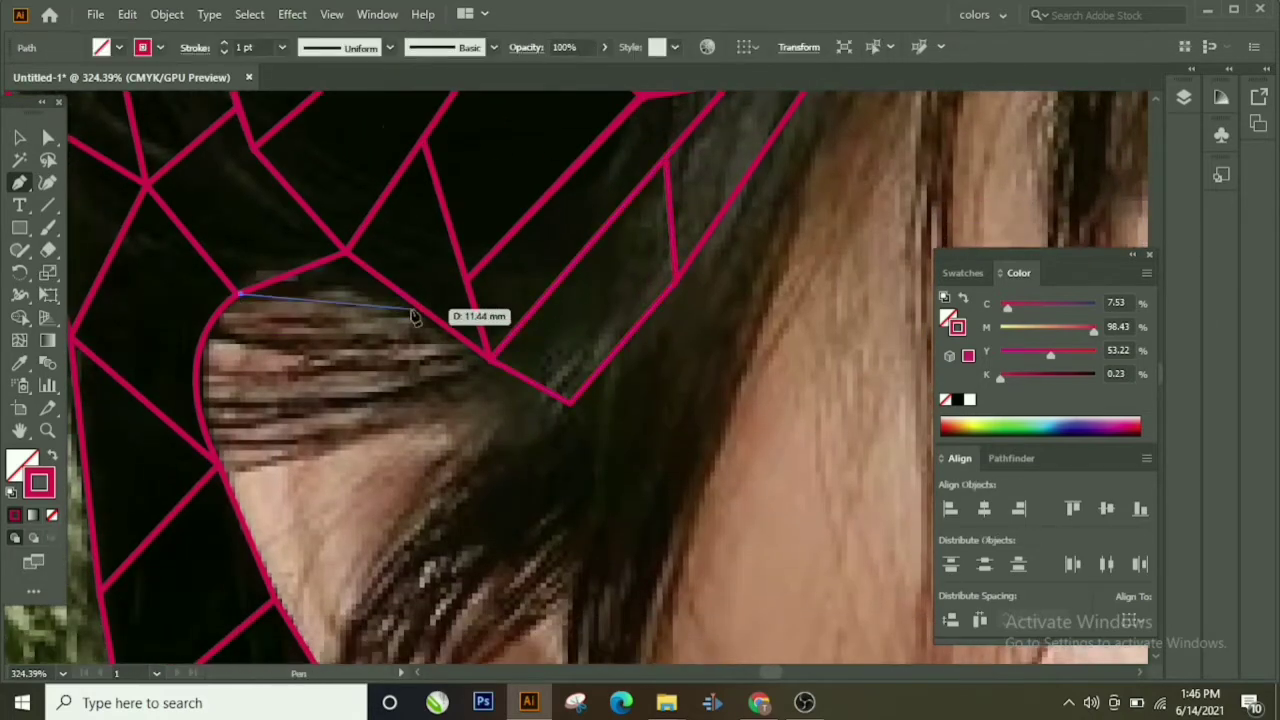
left_click_drag(443, 325, 513, 368)
left_click(345, 250)
scroll(240, 298, "down", 1)
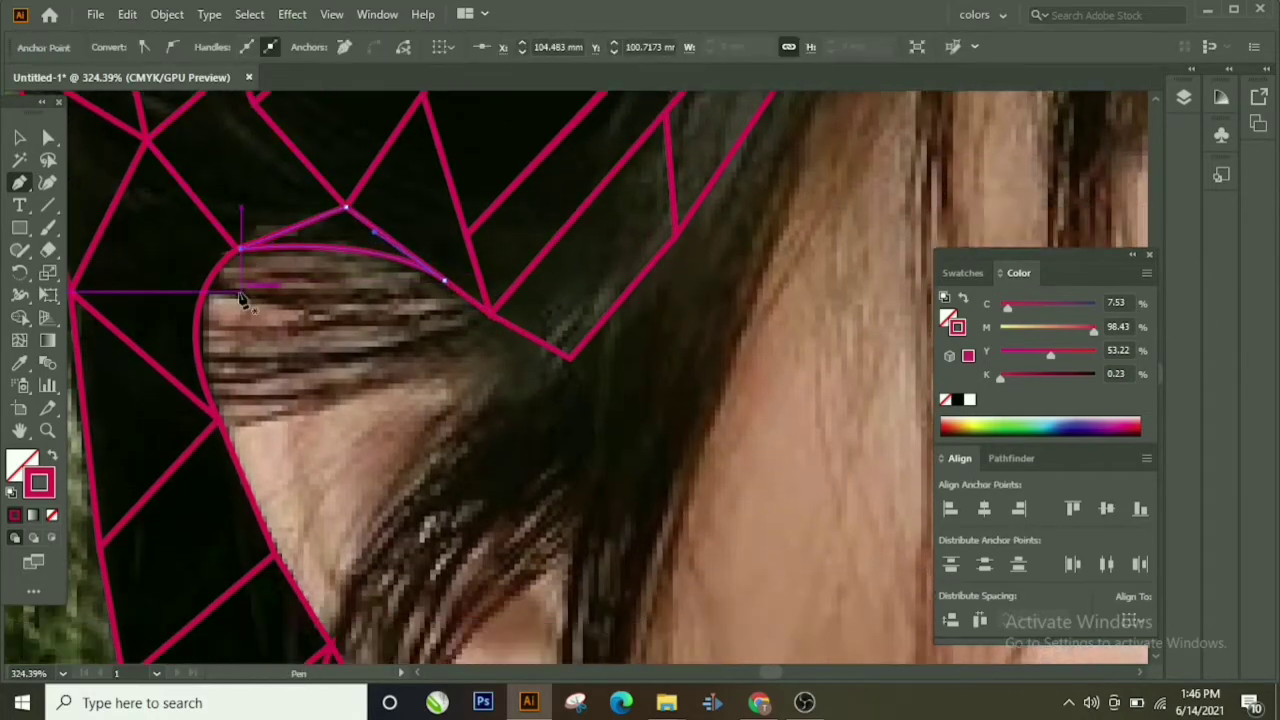
left_click(240, 255)
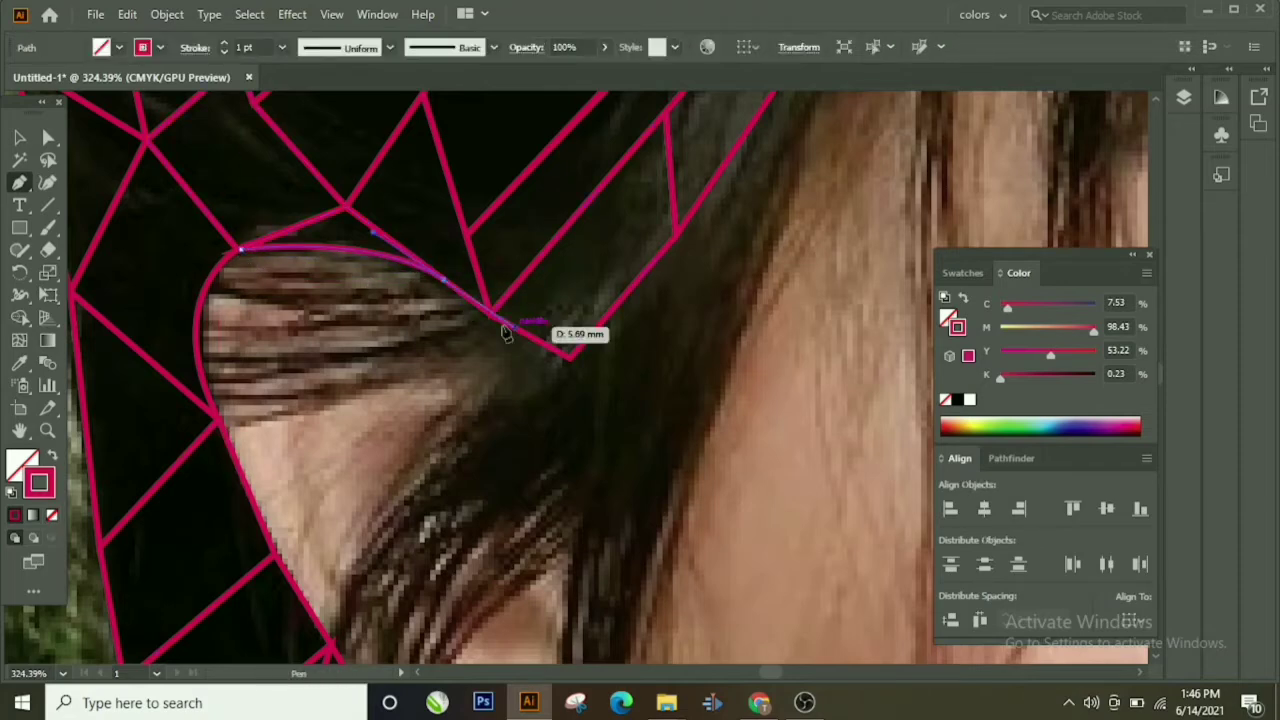
left_click_drag(505, 333, 458, 321)
Step: Trace a polygon across the fringe from its left edge to the junction
left_click(240, 250)
left_click(184, 290)
left_click(196, 345)
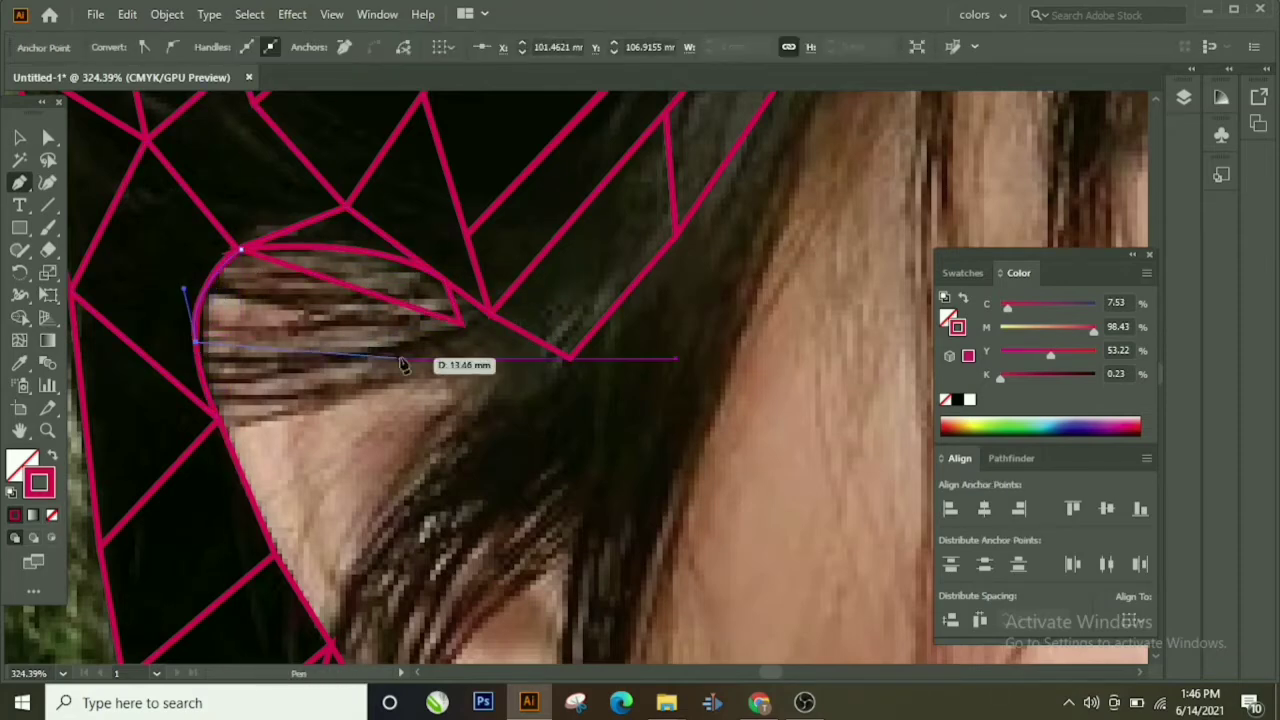
left_click(406, 353)
left_click(460, 322)
left_click(240, 249)
scroll(210, 310, "down", 1)
left_click(418, 330)
left_click(225, 378)
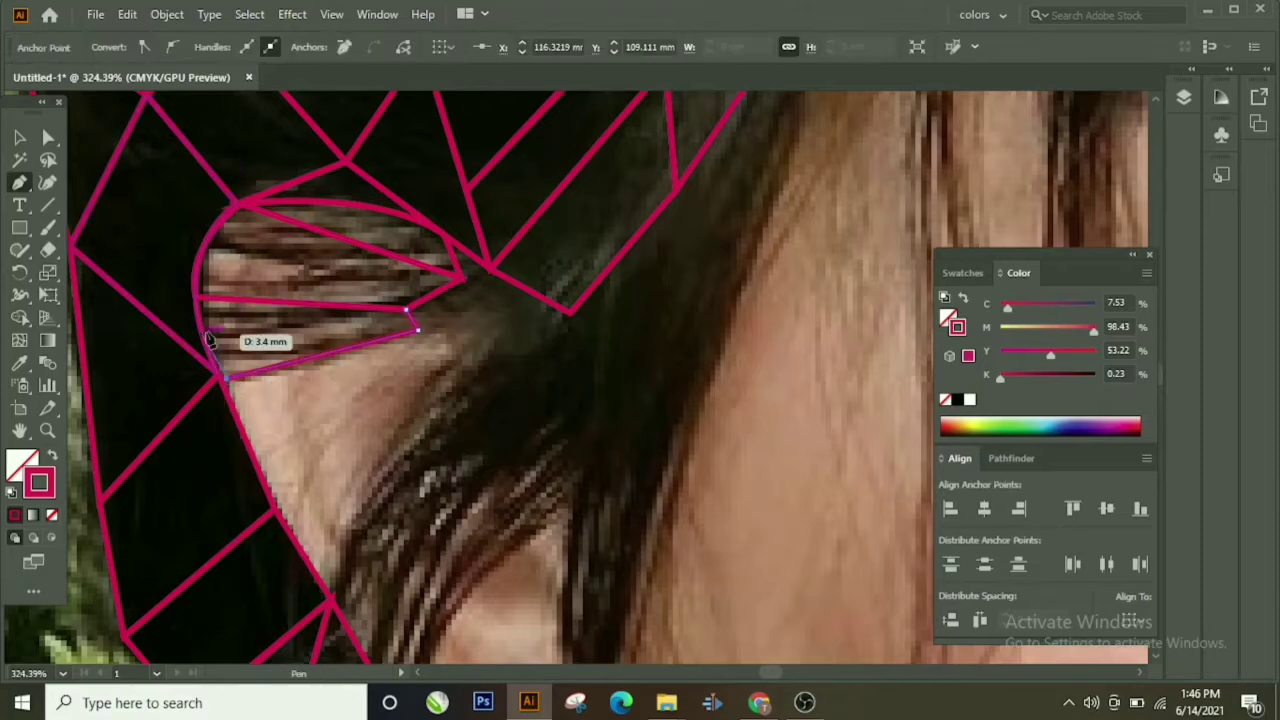
Step: Start a path below the fringe and place corners along the hair strand
left_click(444, 236)
left_click(490, 268)
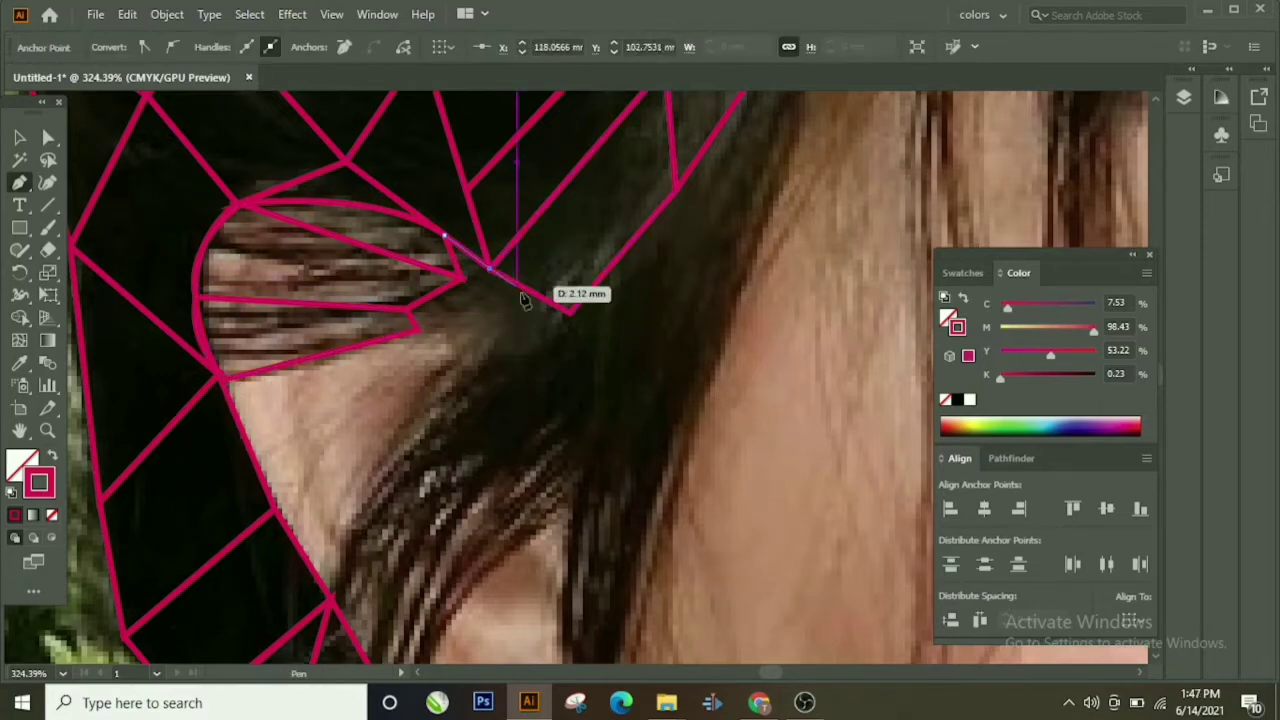
left_click(570, 313)
left_click(500, 356)
scroll(463, 283, "down", 3)
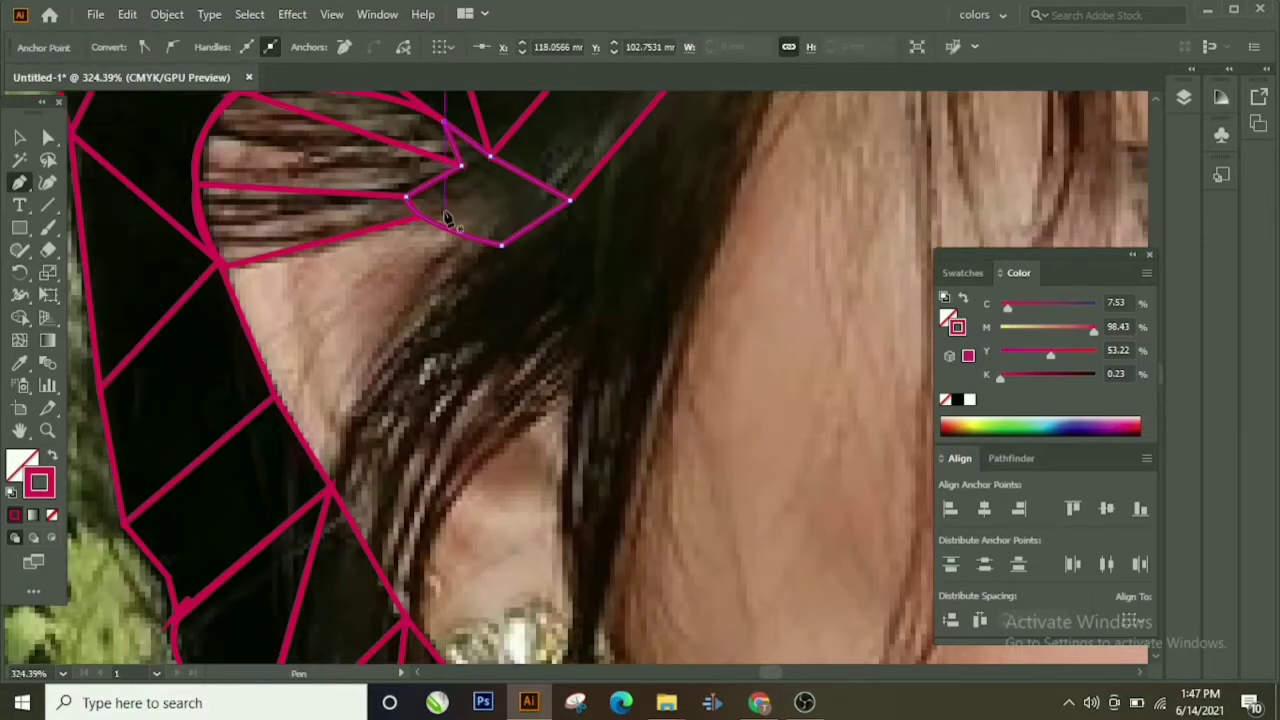
left_click(418, 220)
left_click(487, 243)
Step: Continue the outline down the strand with a curved edge along the ear and close it
scroll(352, 600, "down", 3)
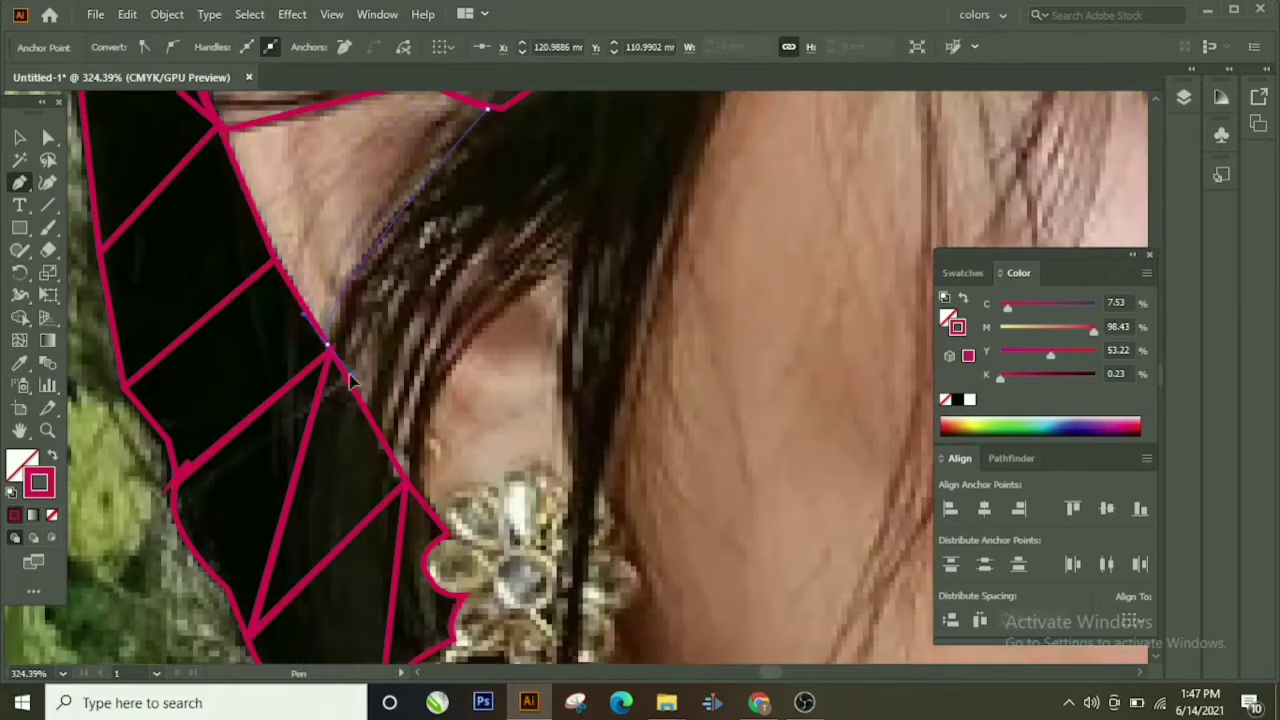
scroll(243, 245, "up", 2)
scroll(414, 177, "down", 2)
left_click(487, 109)
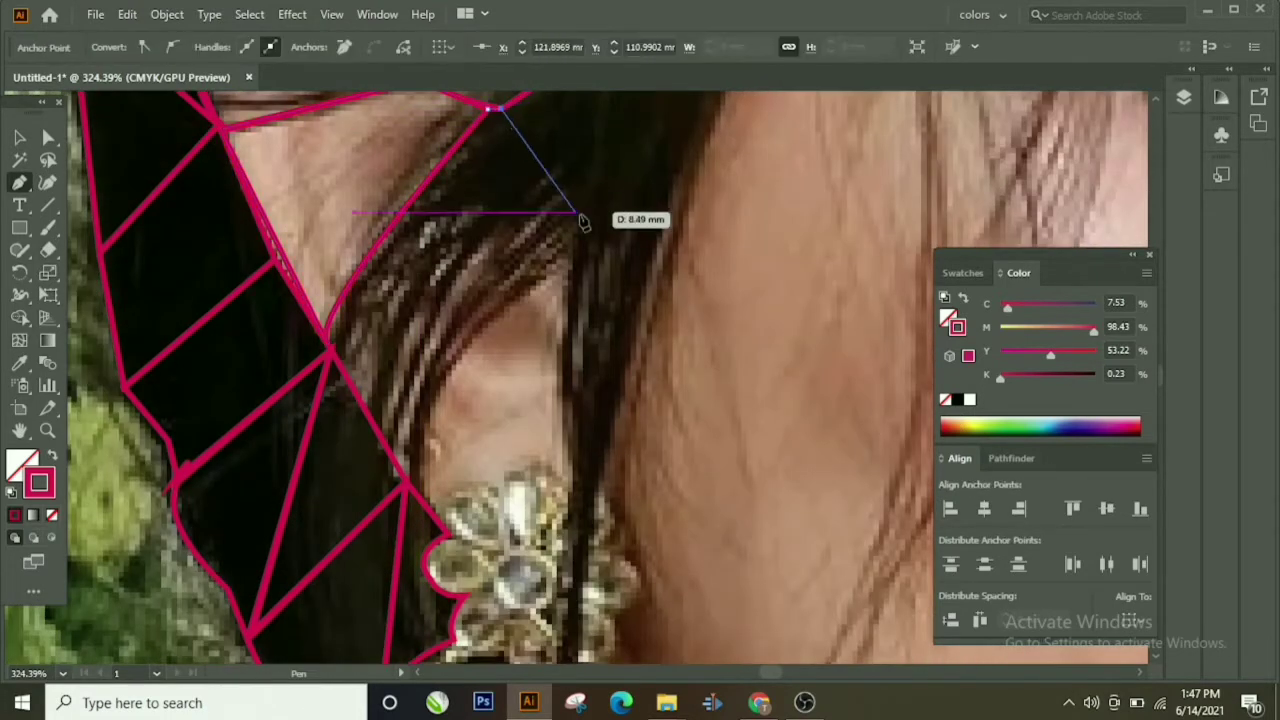
left_click(575, 240)
left_click_drag(418, 628, 418, 490)
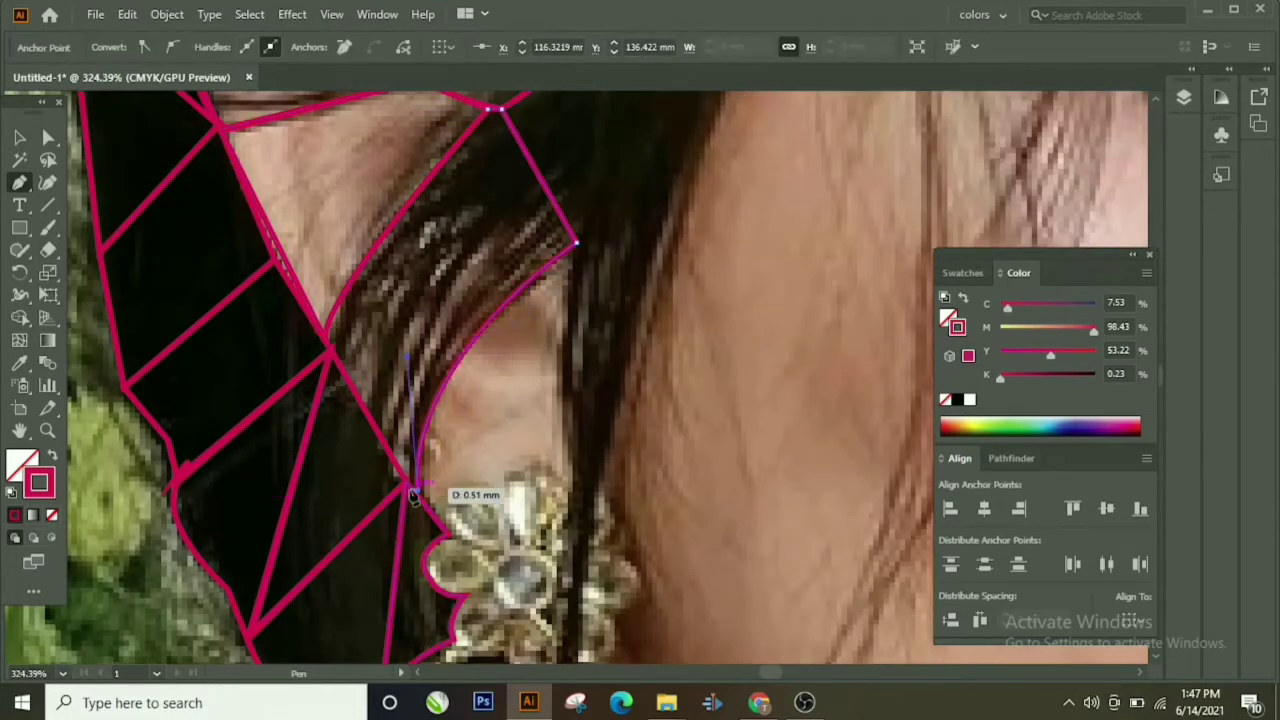
left_click(487, 109)
Step: Close a shape at the strand's bottom and extend the outline beside the earring
scroll(565, 268, "up", 3)
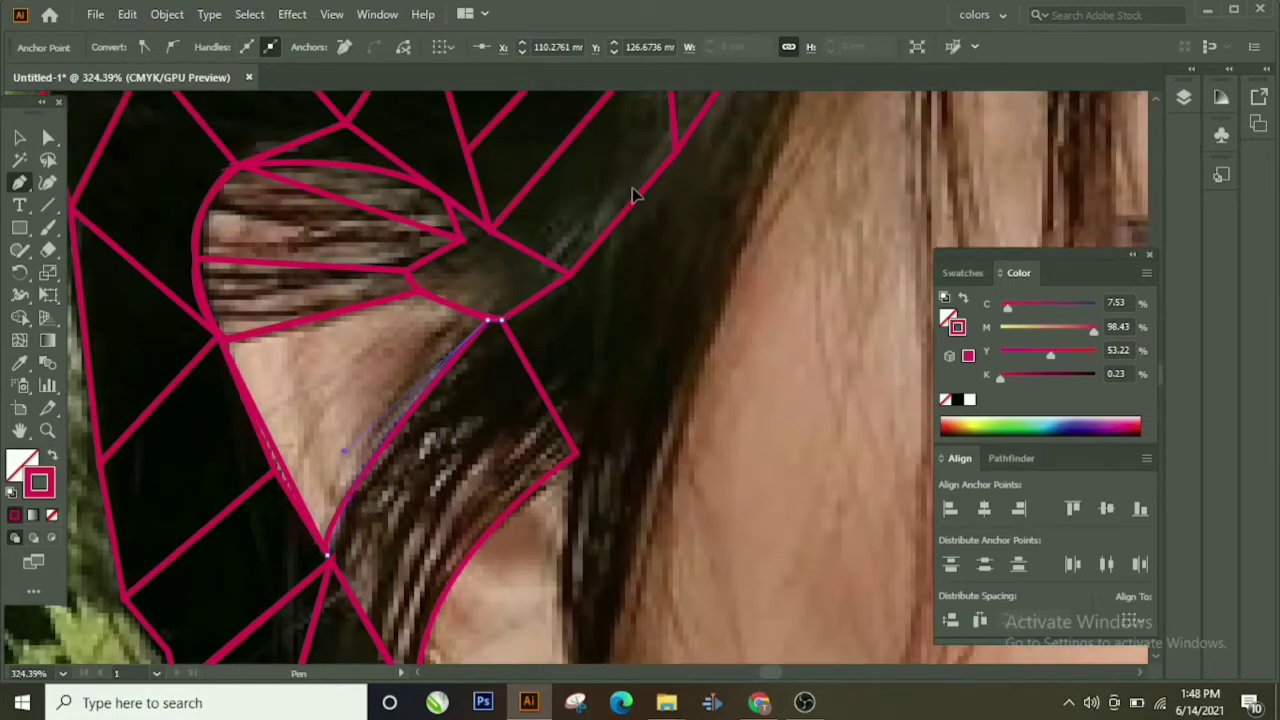
left_click(327, 550)
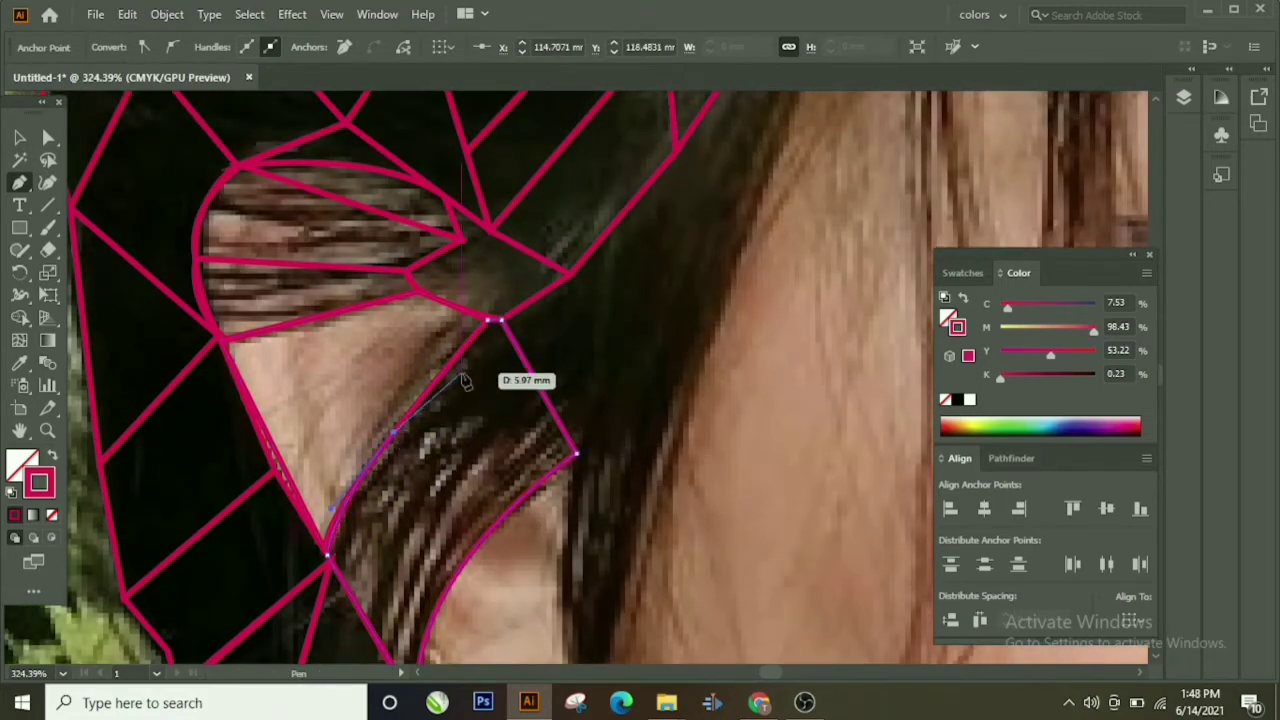
left_click(490, 320)
scroll(565, 270, "down", 3)
left_click(570, 505)
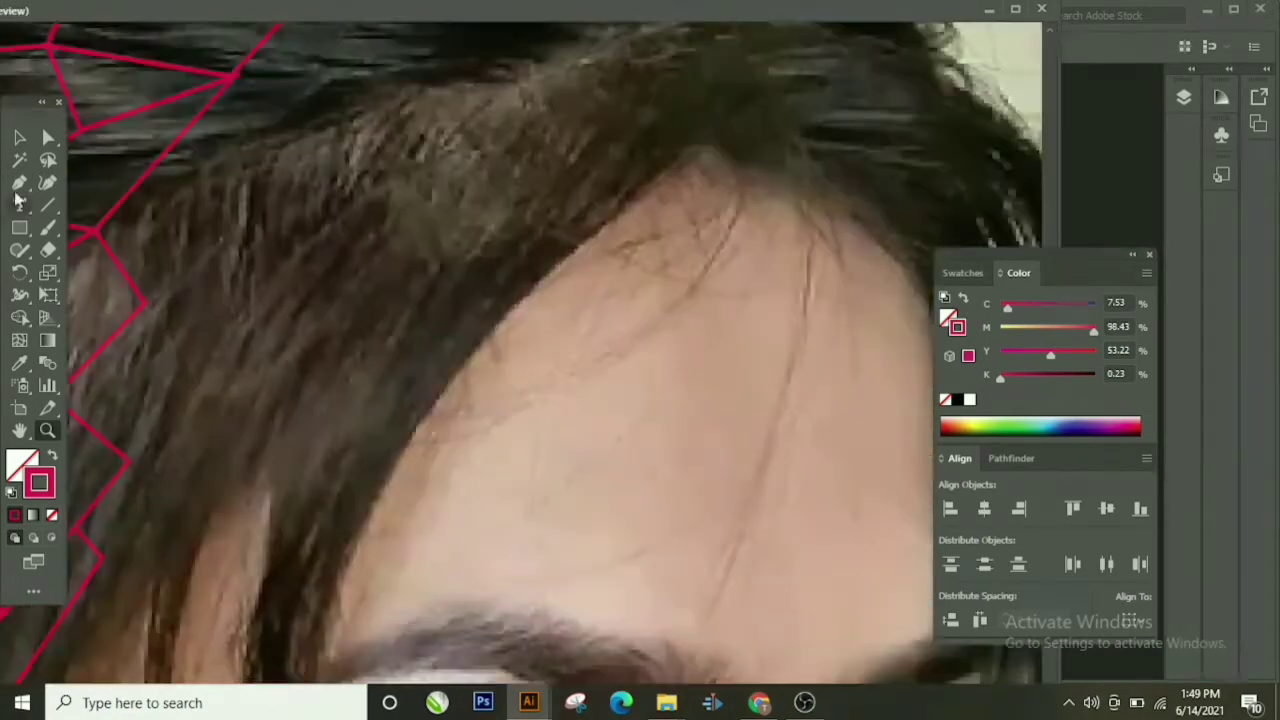
Step: Close the four-sided hair cell and draw a new quad cell over the upper hair
left_click(313, 127)
left_click(540, 68)
left_click(480, 145)
left_click(265, 250)
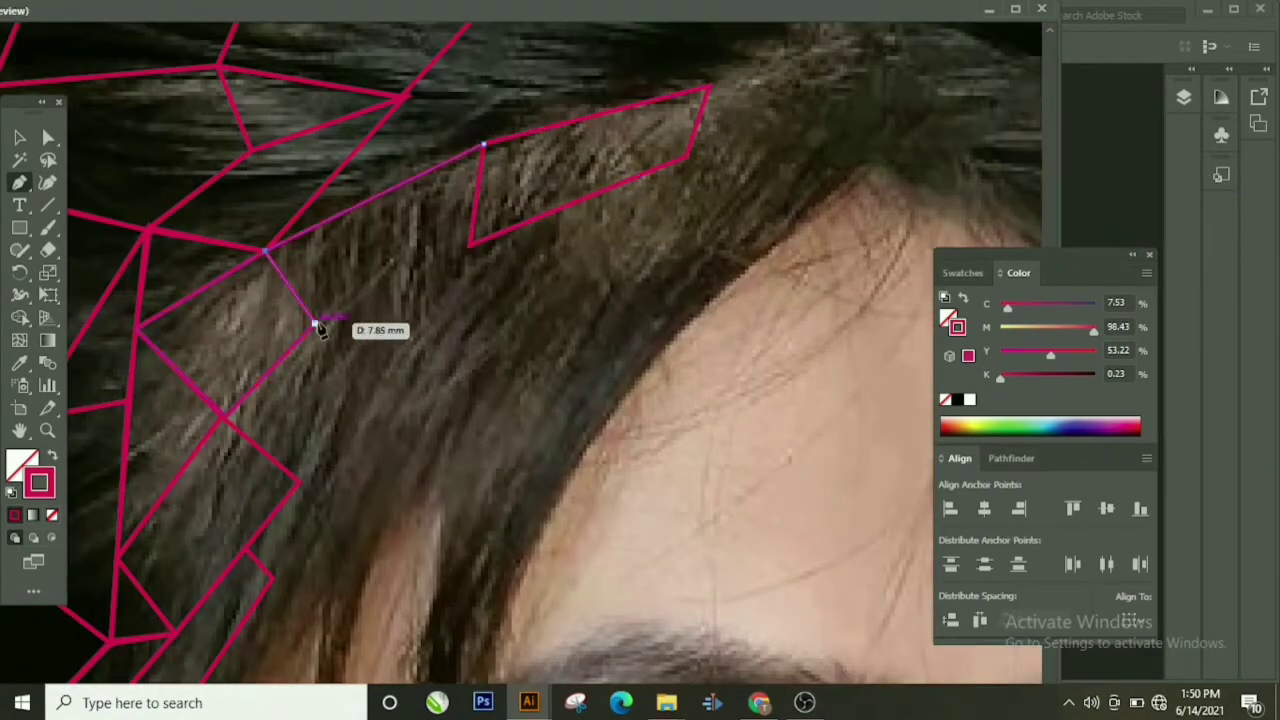
left_click(315, 323)
left_click(470, 245)
left_click(483, 147)
Step: Draw another closed four-corner cell over the hair
scroll(483, 147, "down", 2)
left_click(462, 292)
left_click(470, 150)
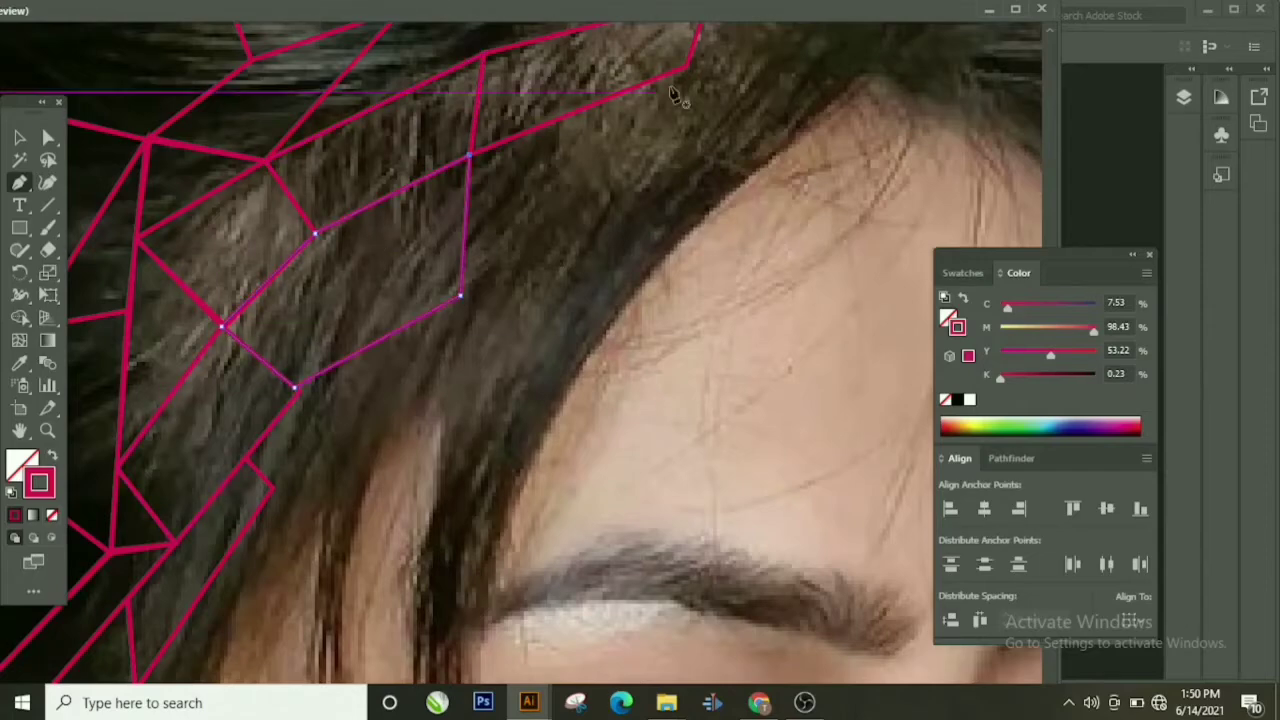
left_click(688, 62)
left_click(665, 175)
Step: Trace a closed shape down the forehead hairline to the eyebrow end
left_click(460, 297)
scroll(600, 300, "down", 3)
left_click(740, 80)
left_click(508, 412)
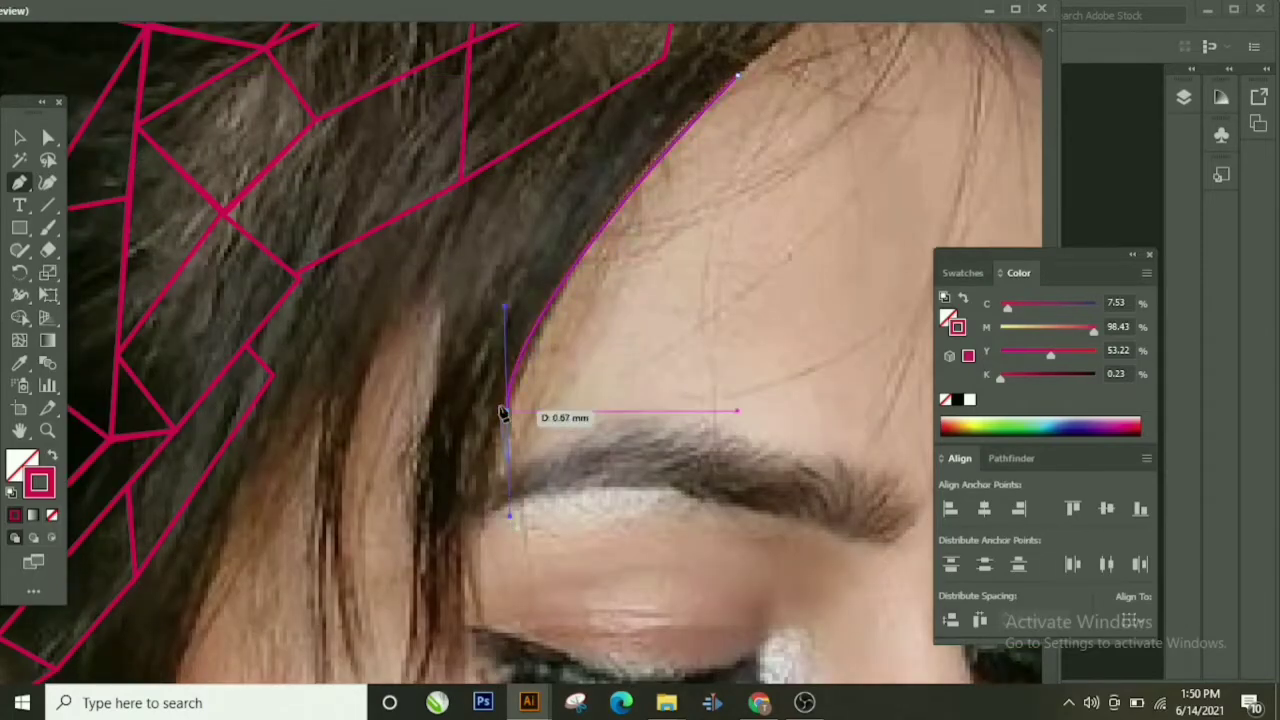
scroll(500, 400, "down", 1)
left_click(430, 331)
left_click(441, 230)
scroll(450, 240, "up", 2)
Step: Draw a closed triangular cell beside the hairline
left_click(737, 100)
scroll(600, 150, "down", 1)
left_click(459, 158)
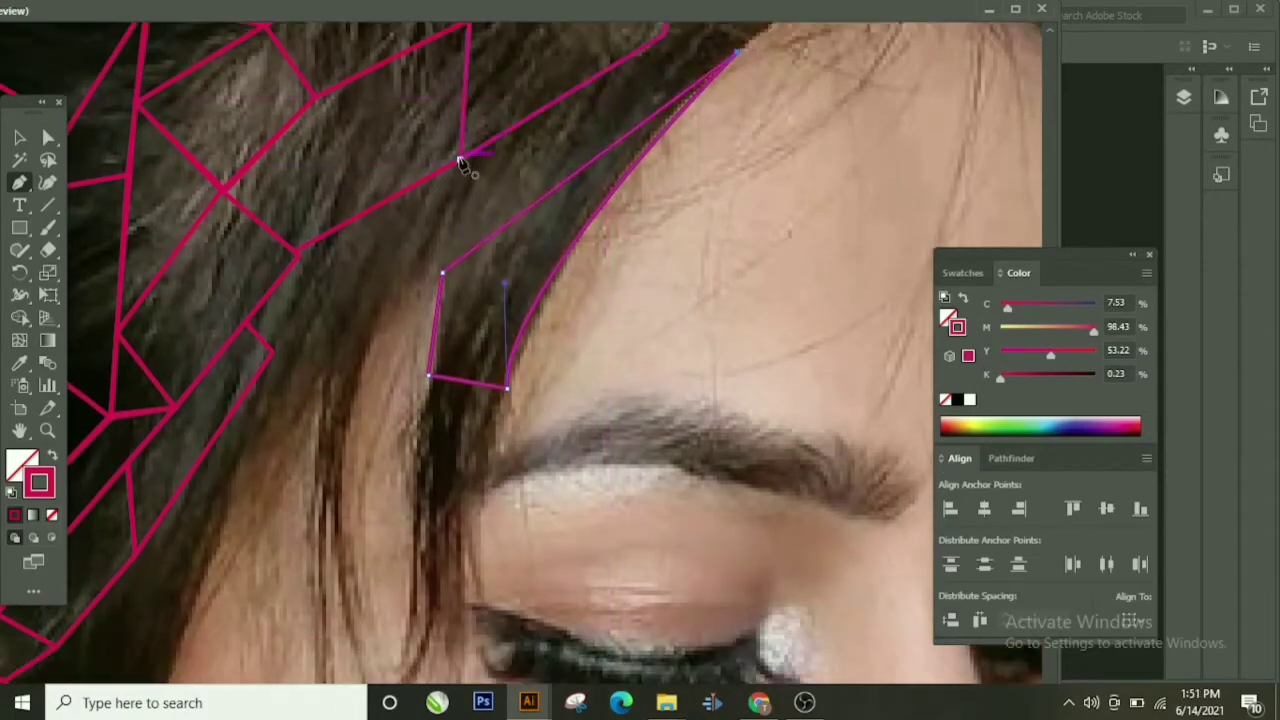
left_click(370, 332)
left_click(459, 158)
scroll(457, 163, "up", 1)
Step: Add a narrow cell along the hairline and a segment through the hair
left_click(736, 97)
left_click(442, 318)
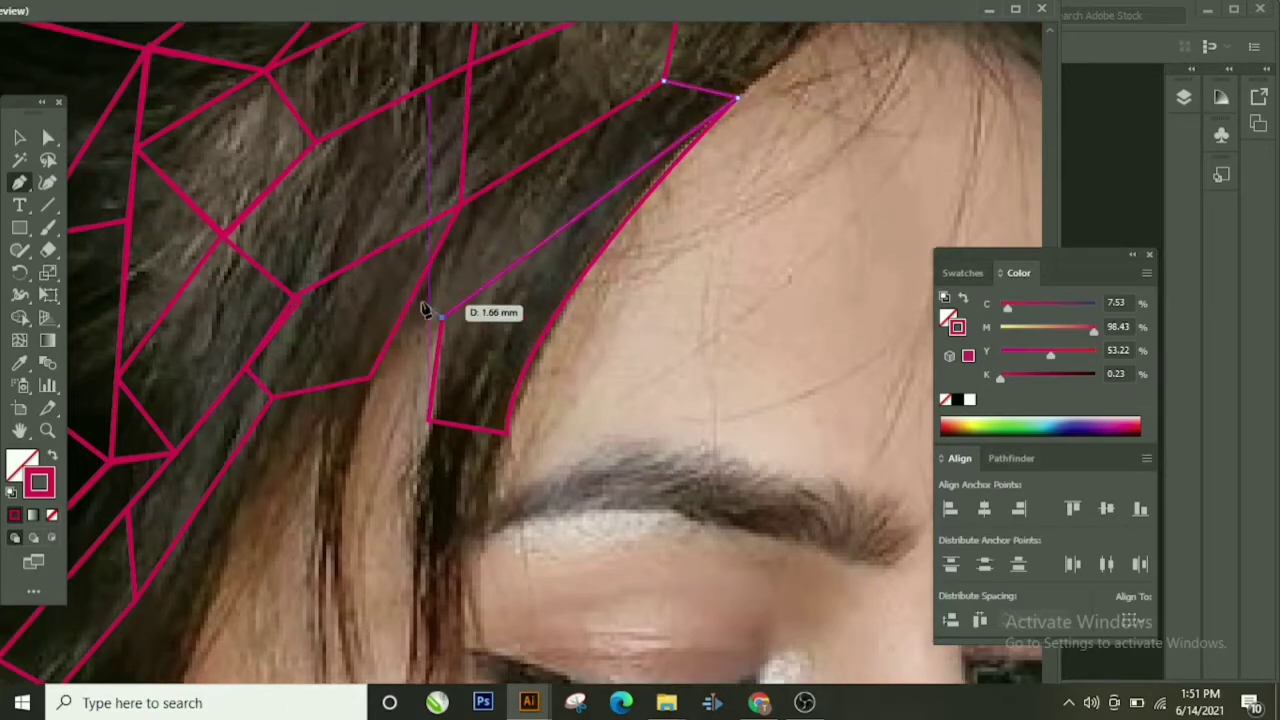
left_click(410, 300)
left_click(459, 208)
left_click(663, 84)
scroll(600, 100, "down", 4)
left_click(441, 137)
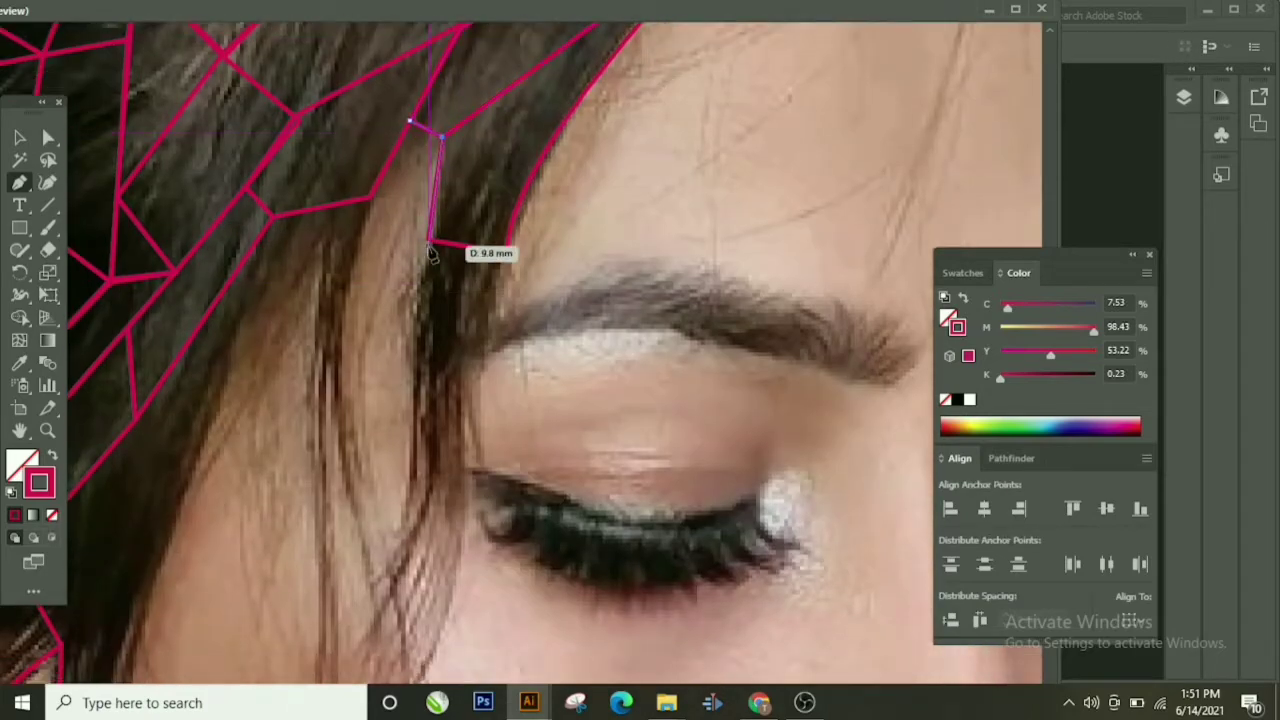
left_click(369, 202)
Step: Curve a path down the loose strand and connect it to the top corner
scroll(323, 165, "down", 2)
left_click_drag(371, 428, 388, 472)
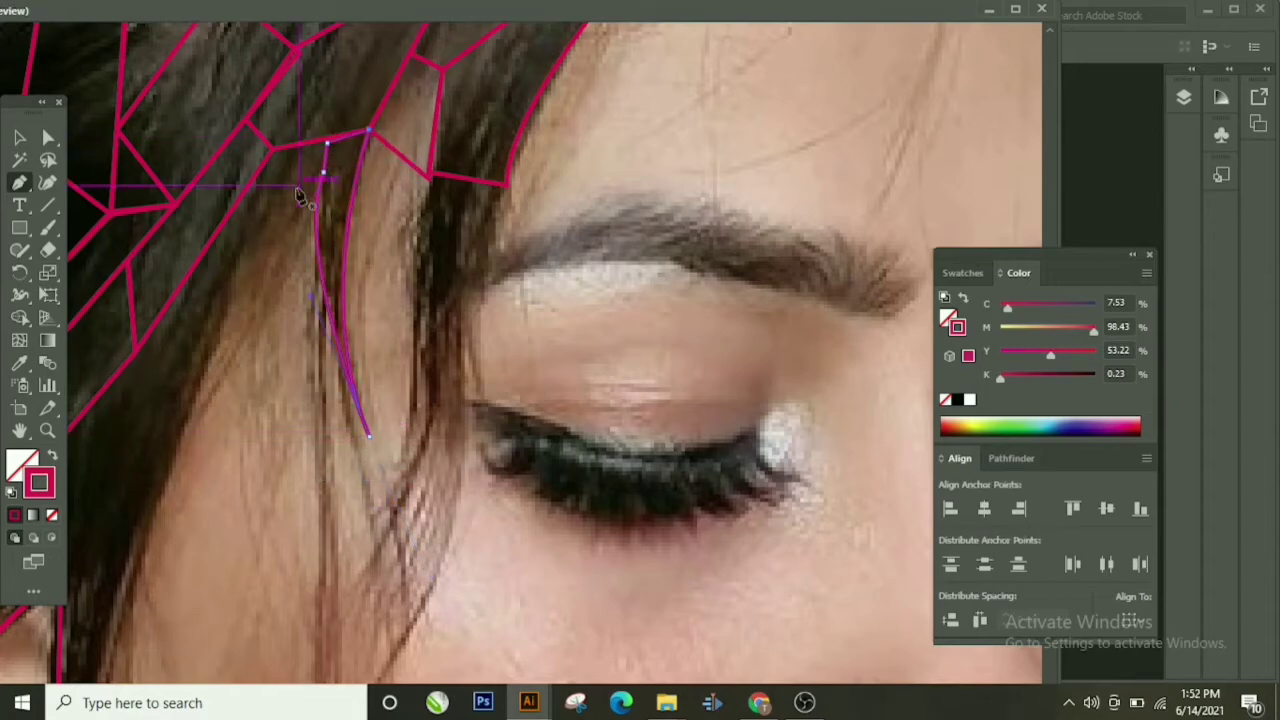
scroll(300, 186, "left", 3)
left_click_drag(348, 330, 357, 312)
left_click(467, 151)
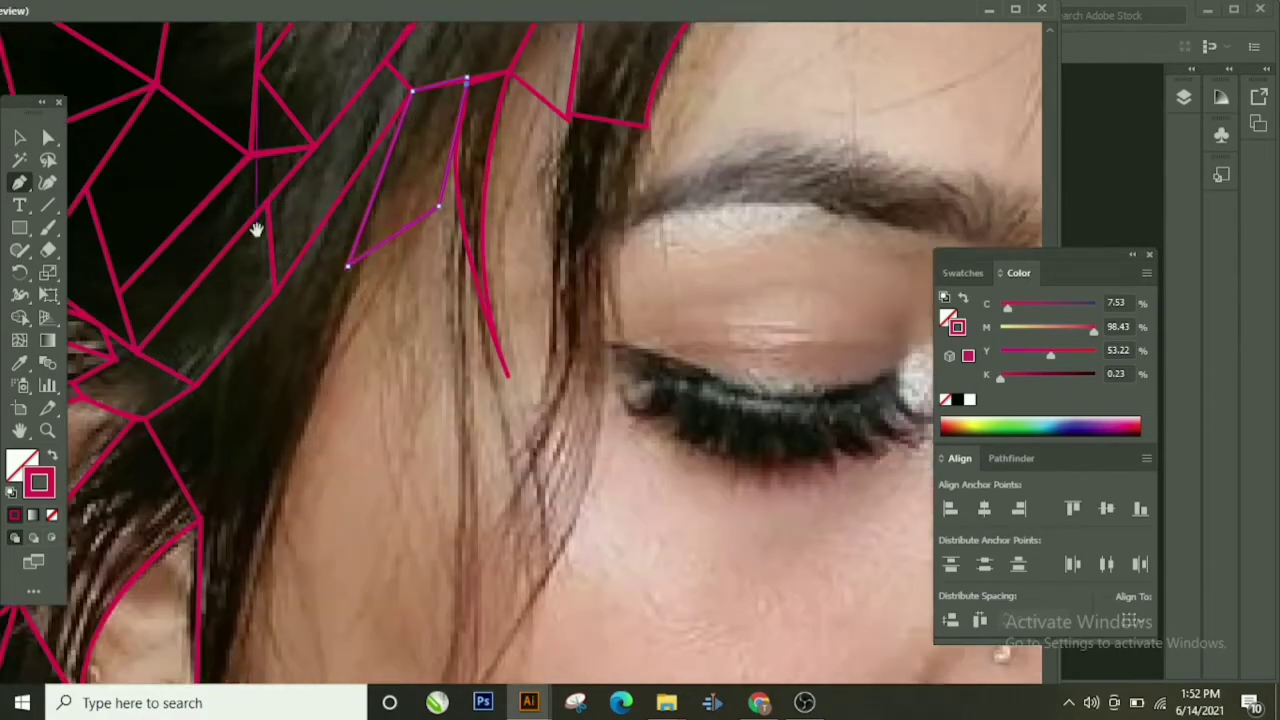
scroll(467, 151, "left", 3)
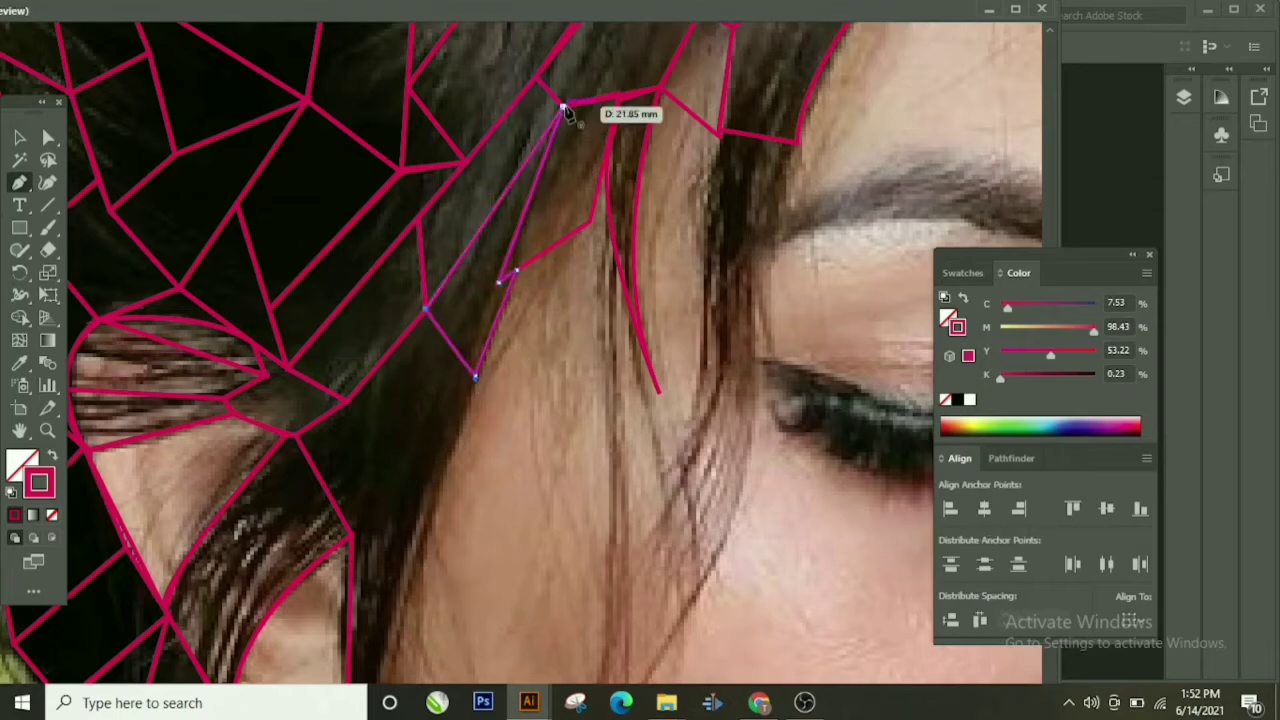
scroll(563, 106, "down", 2)
Step: Extend the outline with corners beside the cheek down to the earring
left_click(475, 287)
left_click(401, 509)
left_click(350, 444)
left_click(296, 345)
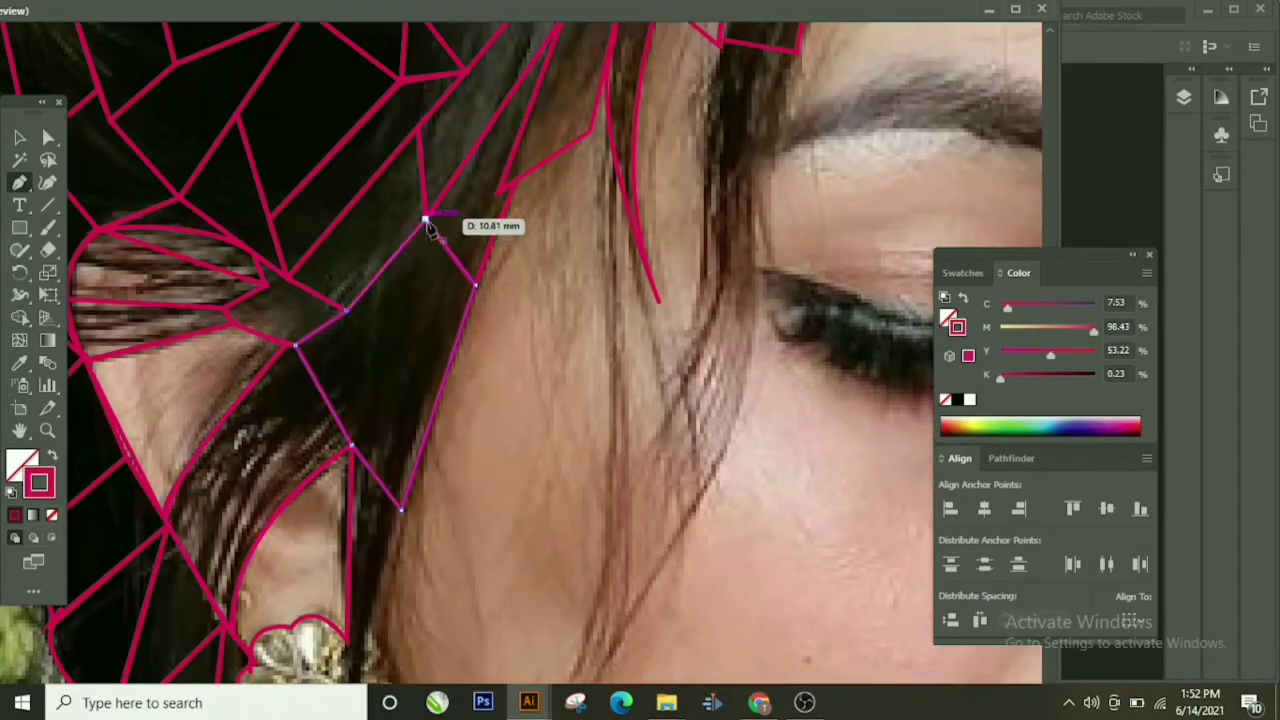
scroll(400, 288, "down", 3)
scroll(414, 257, "down", 5)
scroll(471, 137, "up", 6)
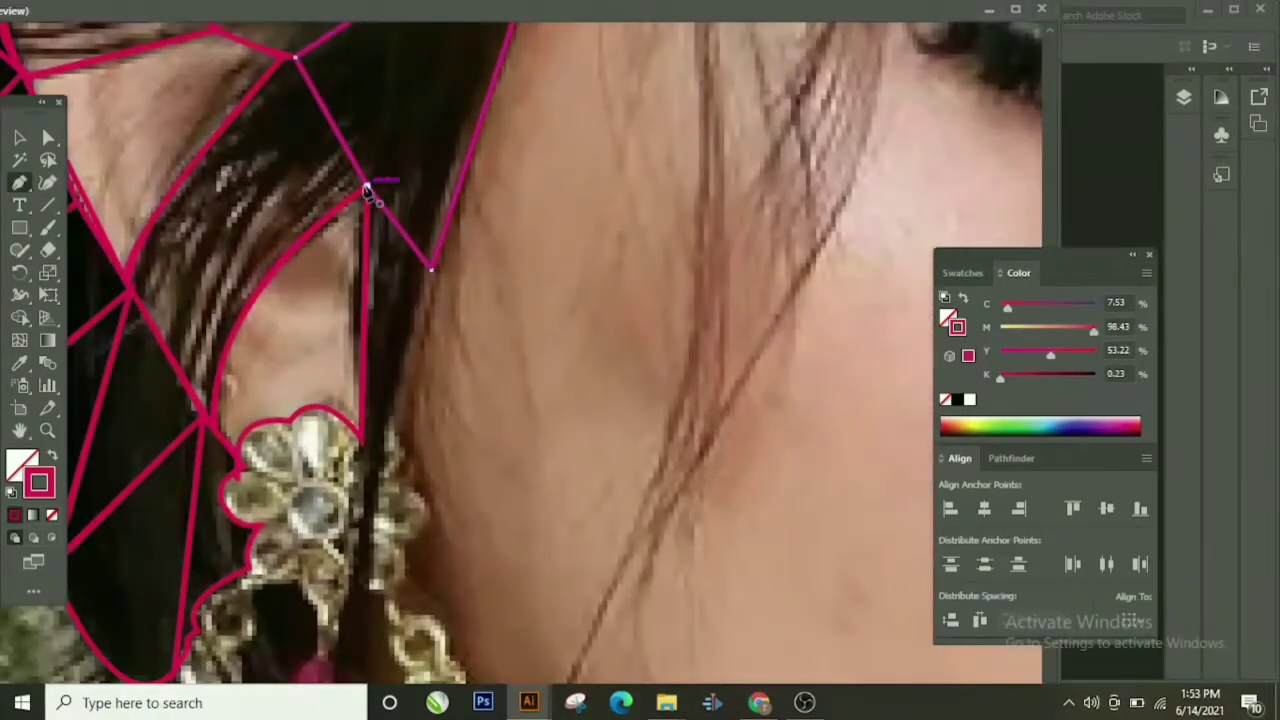
scroll(386, 543, "down", 2)
left_click(352, 573)
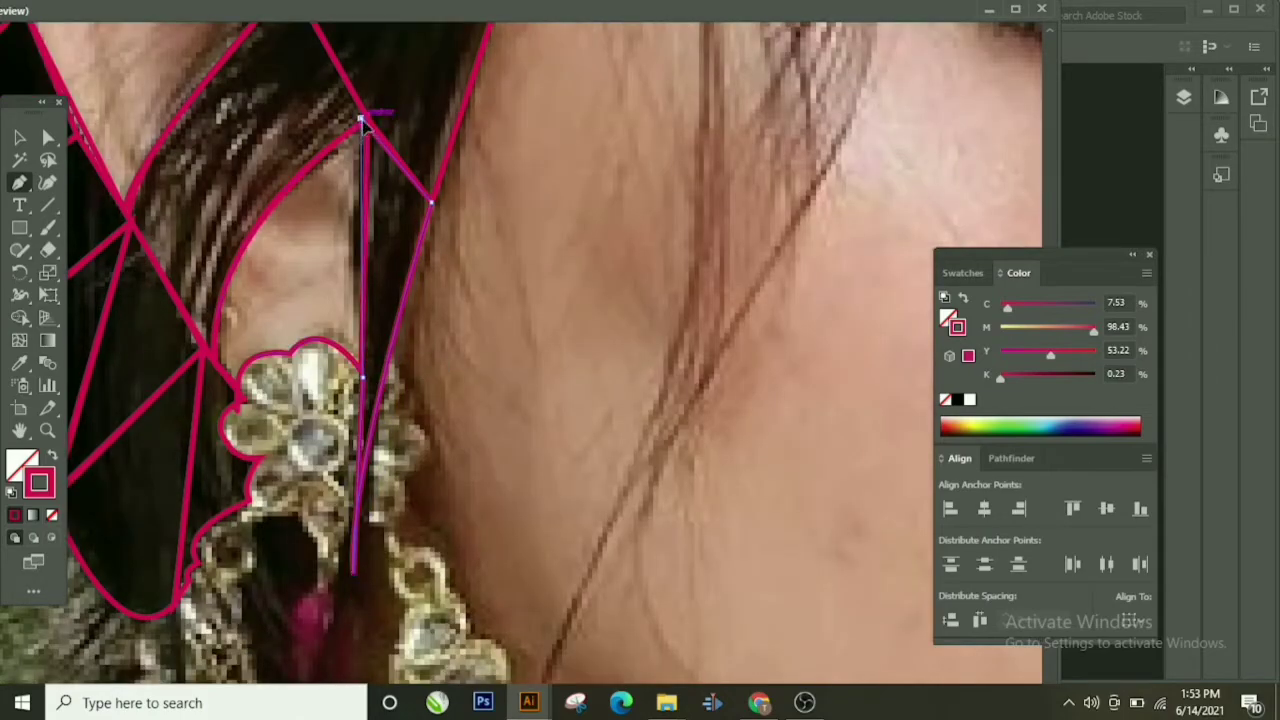
scroll(364, 120, "up", 2)
scroll(537, 271, "up", 4)
scroll(206, 543, "up", 4)
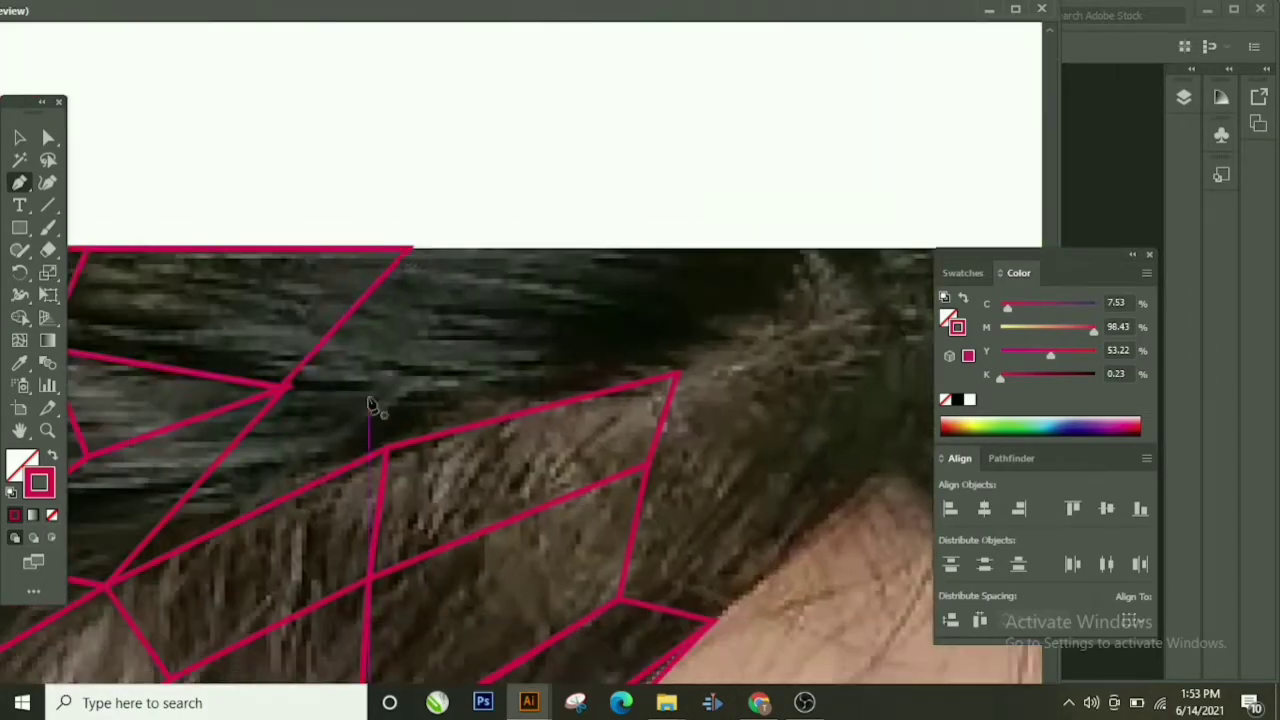
Step: Curve the outline around the hair bump at the artboard's top edge
left_click(795, 250)
left_click_drag(684, 347, 788, 340)
left_click(684, 347)
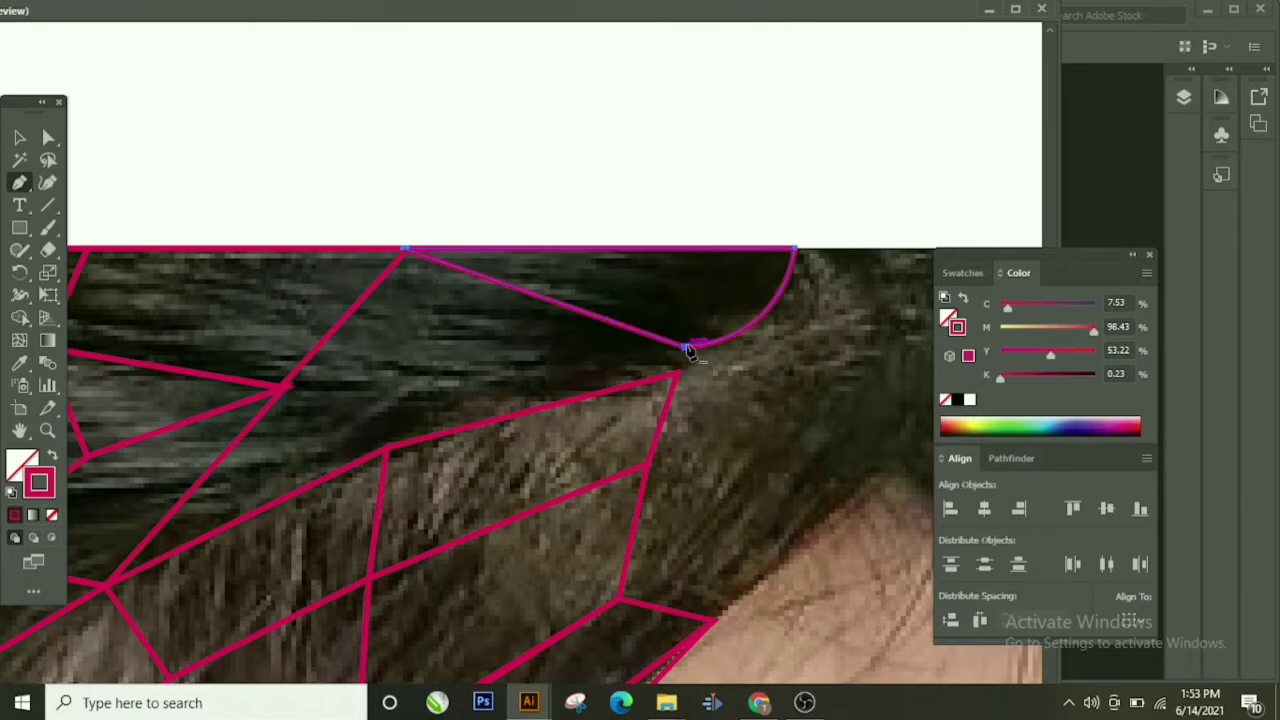
left_click(387, 449)
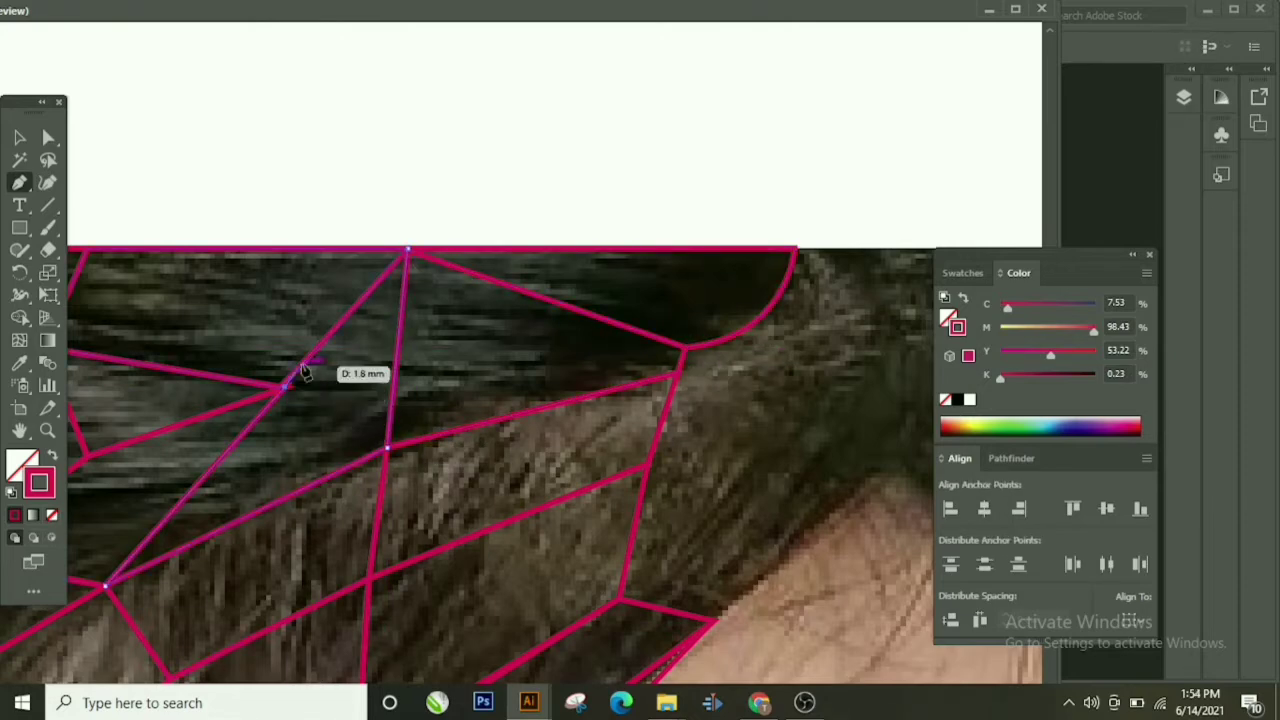
left_click_drag(706, 347, 358, 290)
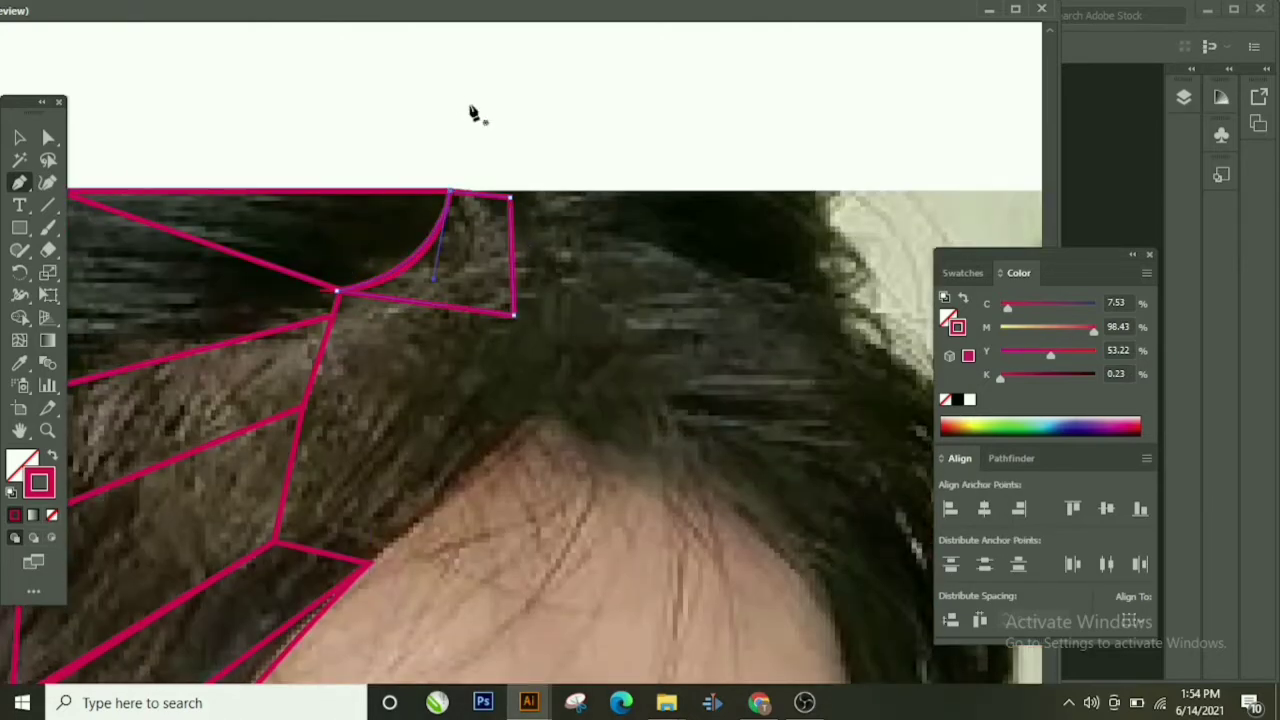
scroll(474, 113, "down", 2)
Step: Close the first right-side cell and add a new cell over the hair crown
left_click(514, 249)
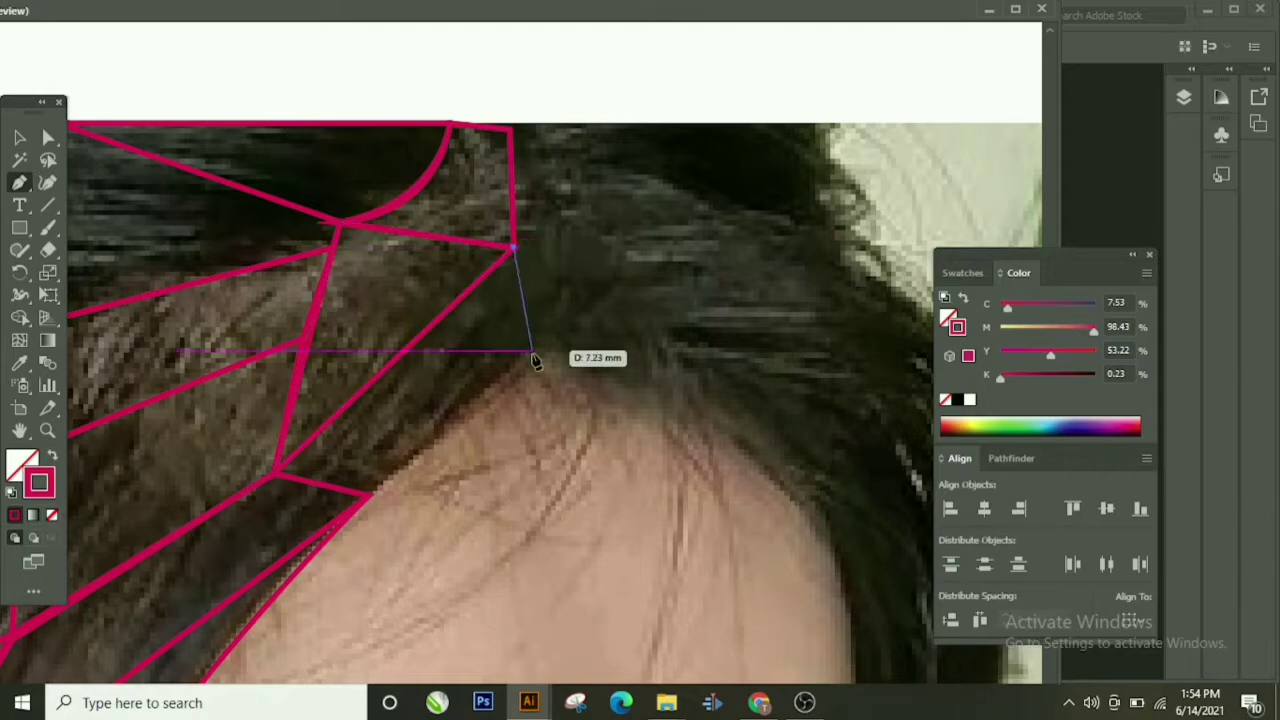
left_click(548, 349)
left_click(370, 494)
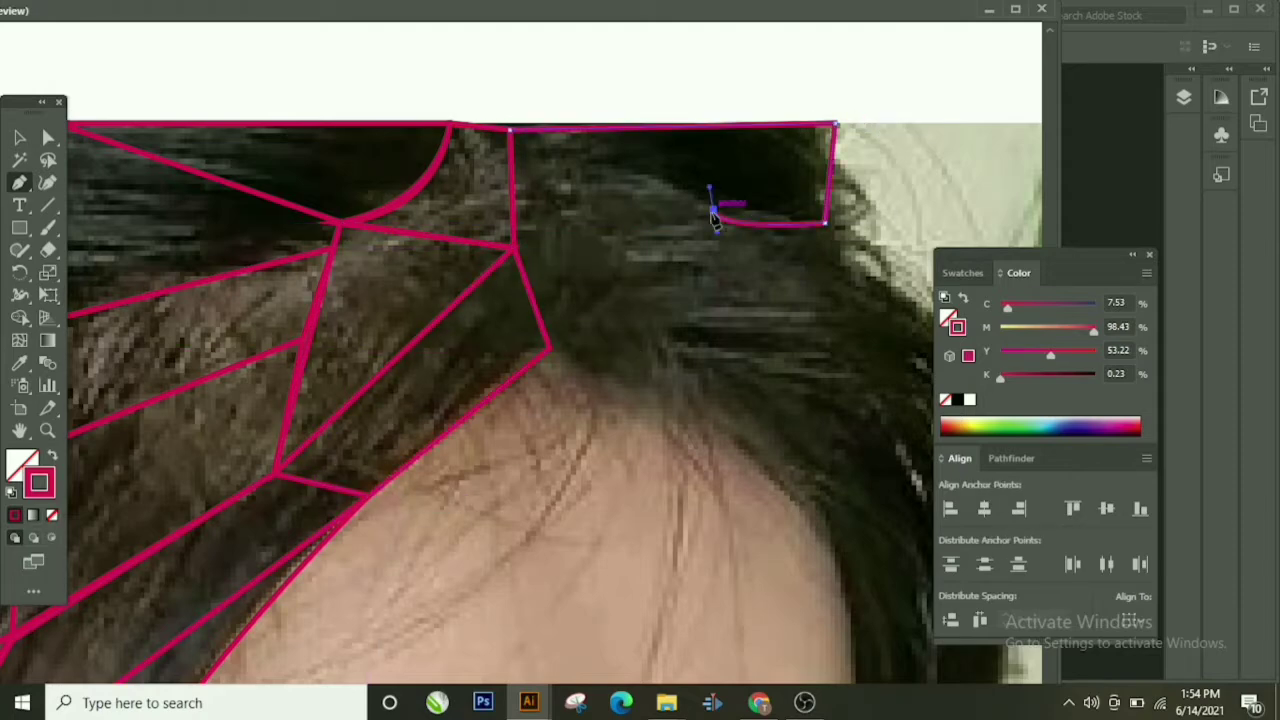
left_click(692, 298)
left_click(513, 247)
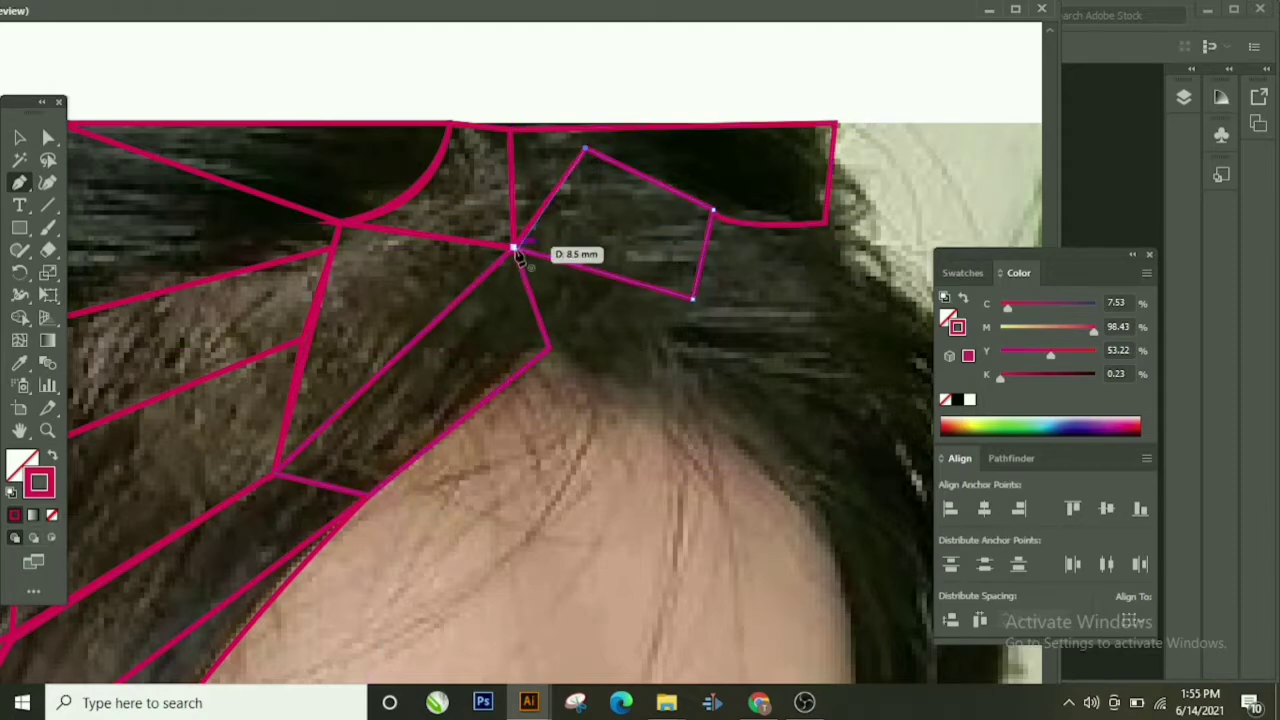
Step: Draw a closed cell from the shared corner and reshape its top-right curve
left_click(692, 298)
left_click(548, 347)
scroll(700, 300, "down", 1)
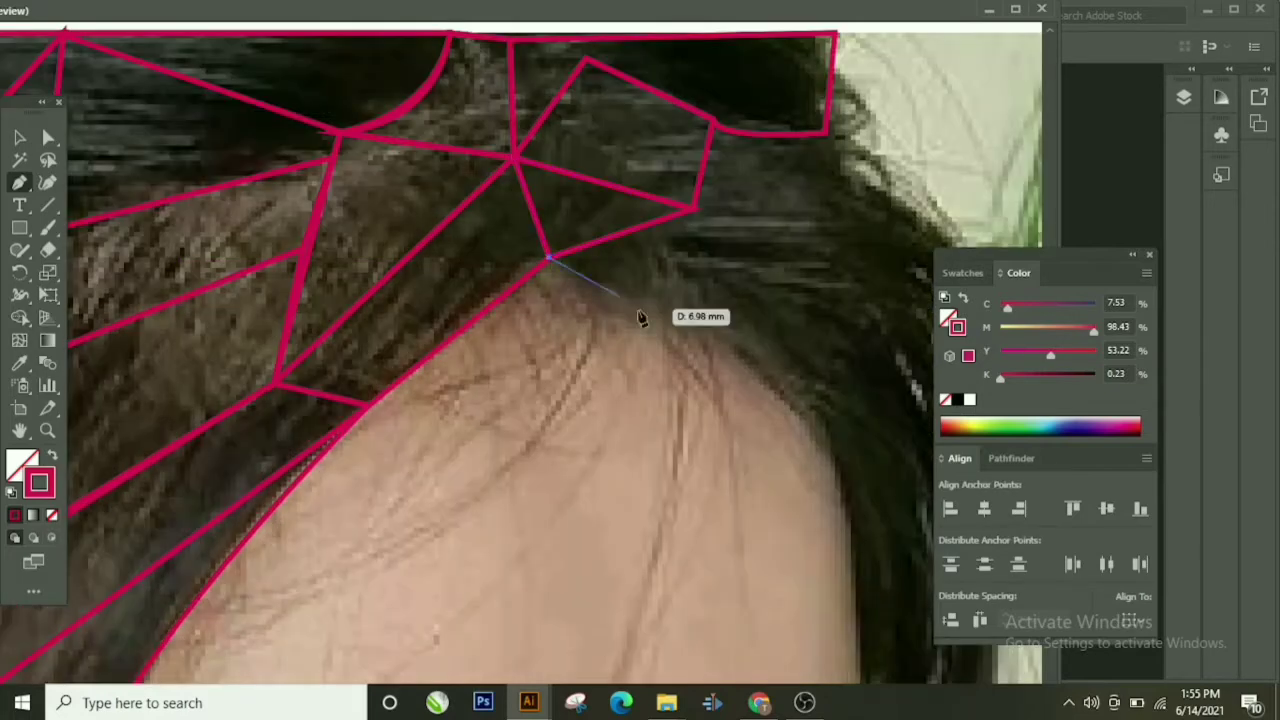
left_click(743, 354)
left_click(692, 207)
scroll(866, 232, "up", 1)
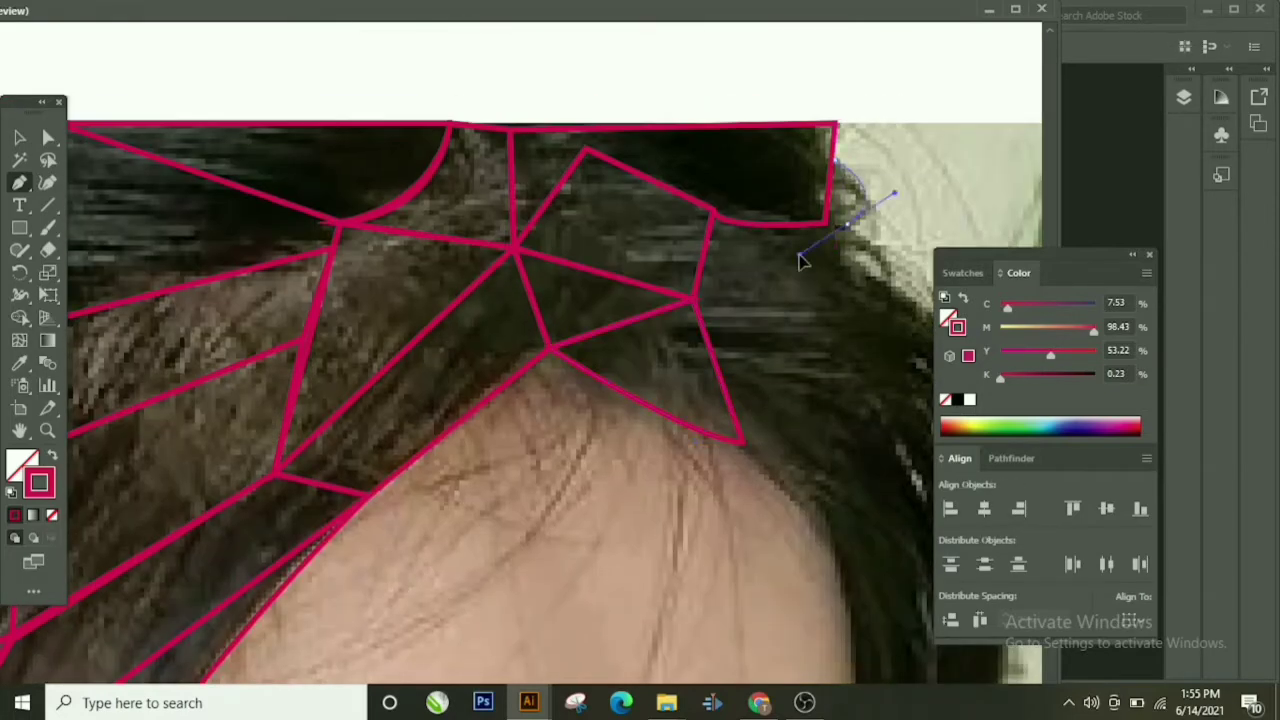
left_click_drag(800, 260, 835, 230)
Step: Draw a cell with a curved corner along the hair's outer edge
left_click(692, 298)
left_click(723, 388)
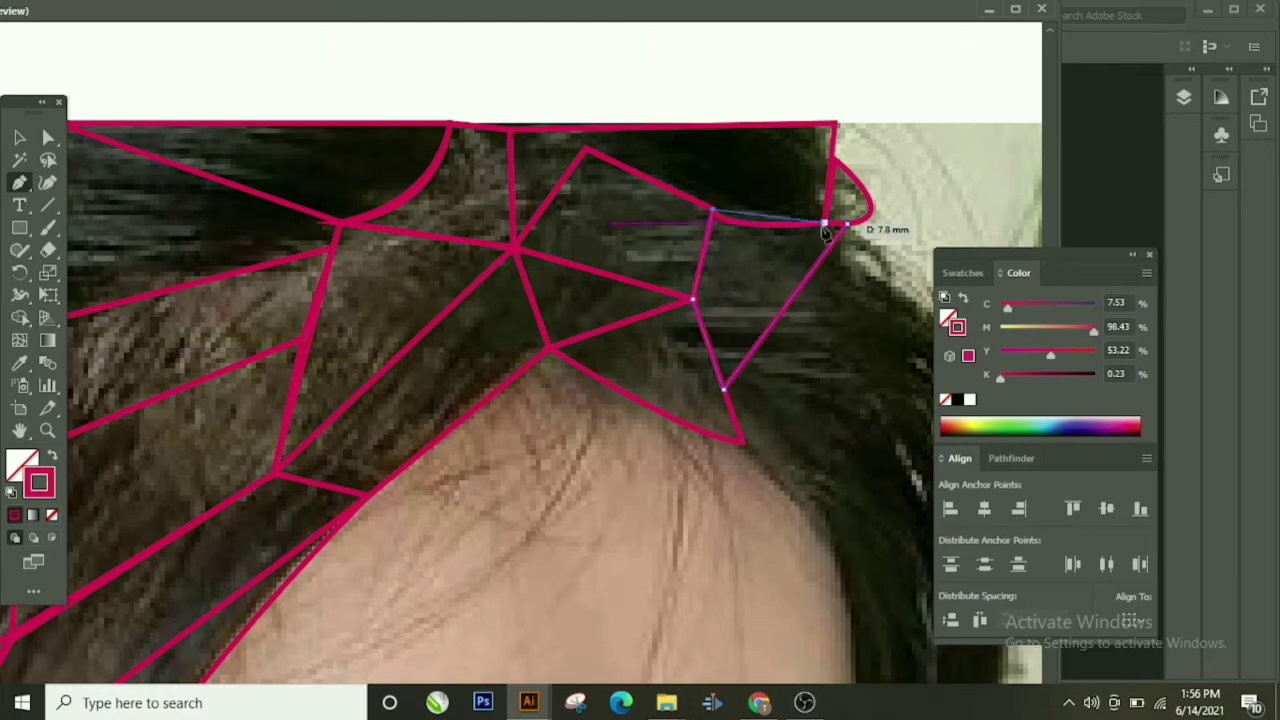
scroll(985, 225, "down", 1)
scroll(985, 225, "right", 3)
left_click_drag(637, 178, 607, 280)
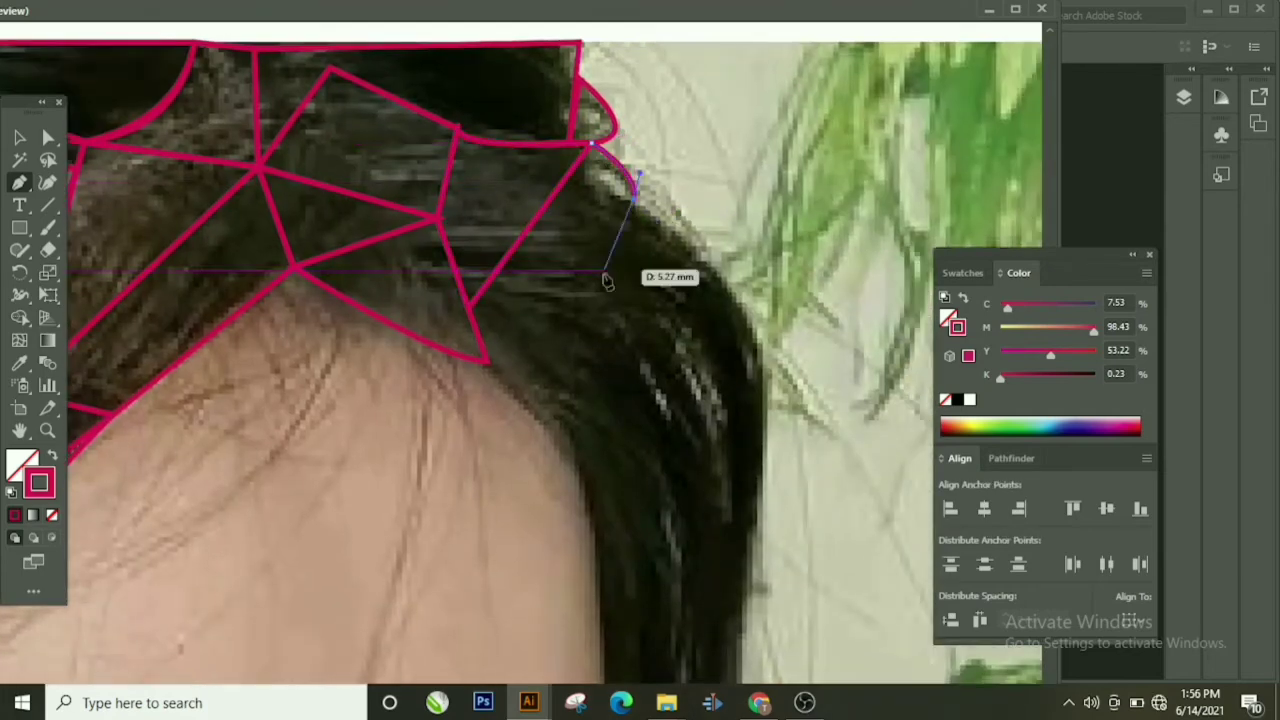
left_click(604, 327)
left_click(592, 145)
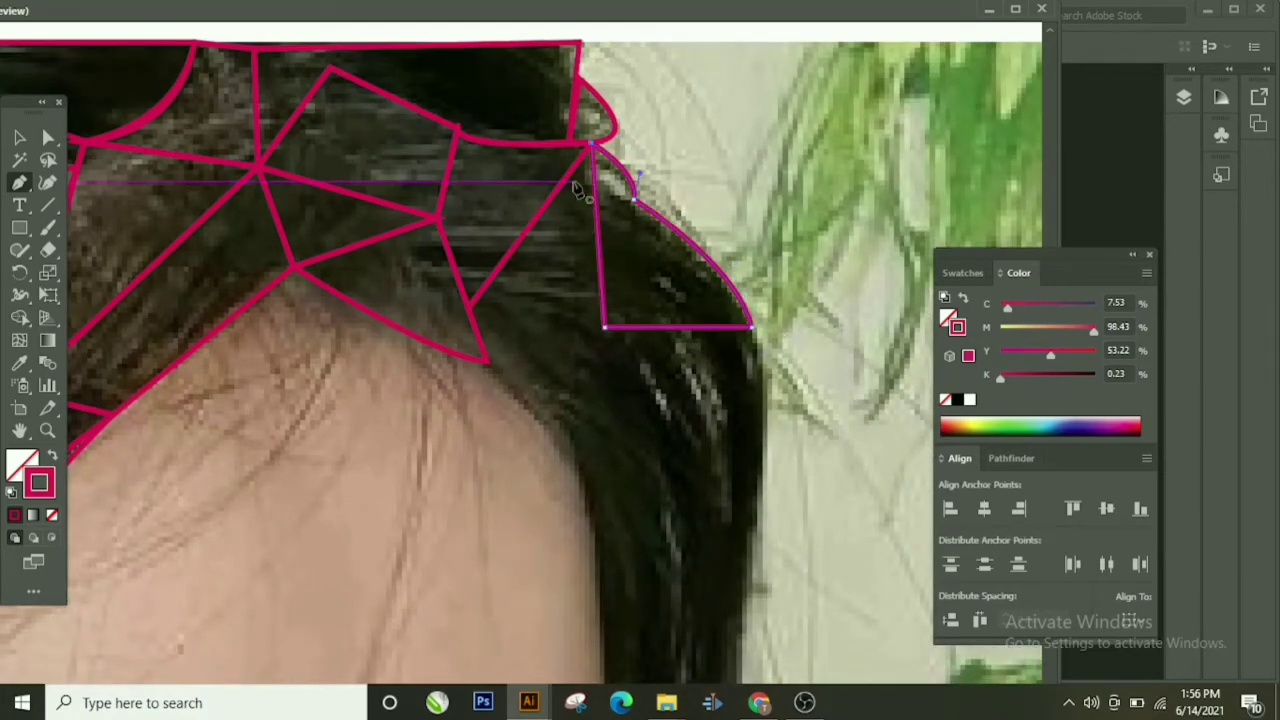
left_click(486, 360)
Step: Close a lower facet and begin the triangle at the hair tip
scroll(634, 400, "down", 1)
scroll(634, 400, "right", 2)
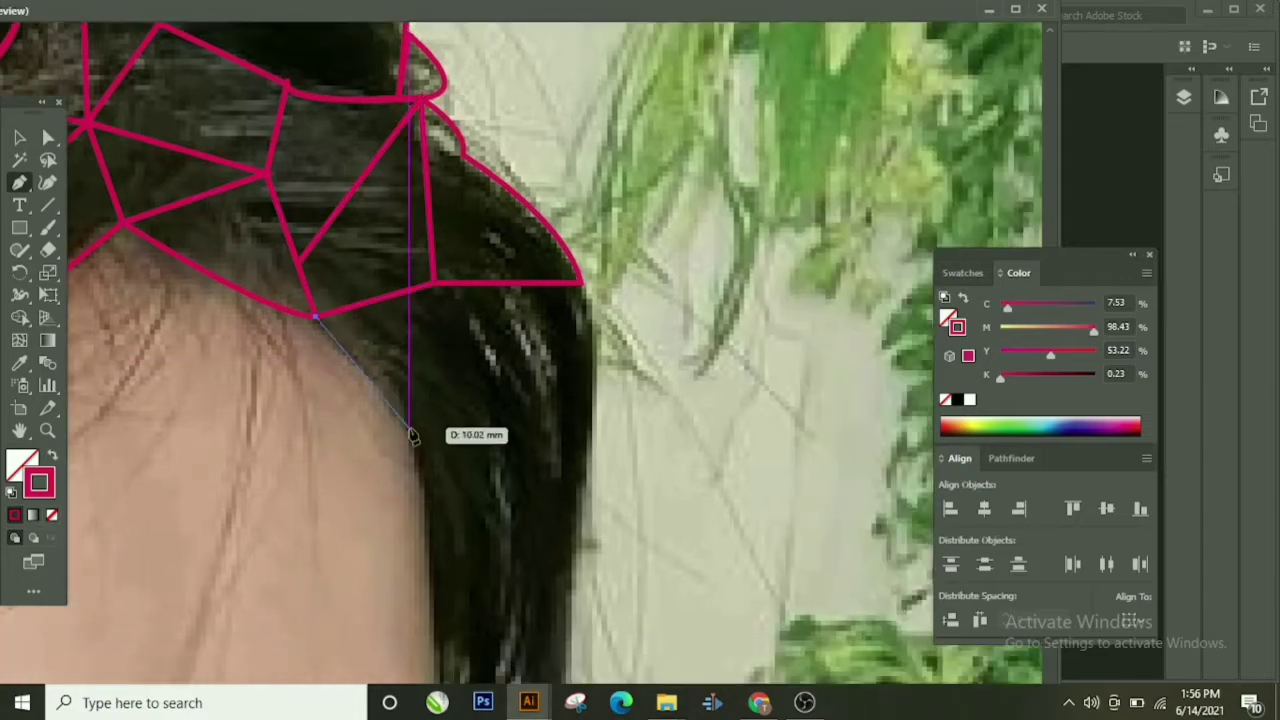
left_click(409, 429)
left_click(433, 285)
left_click(433, 285)
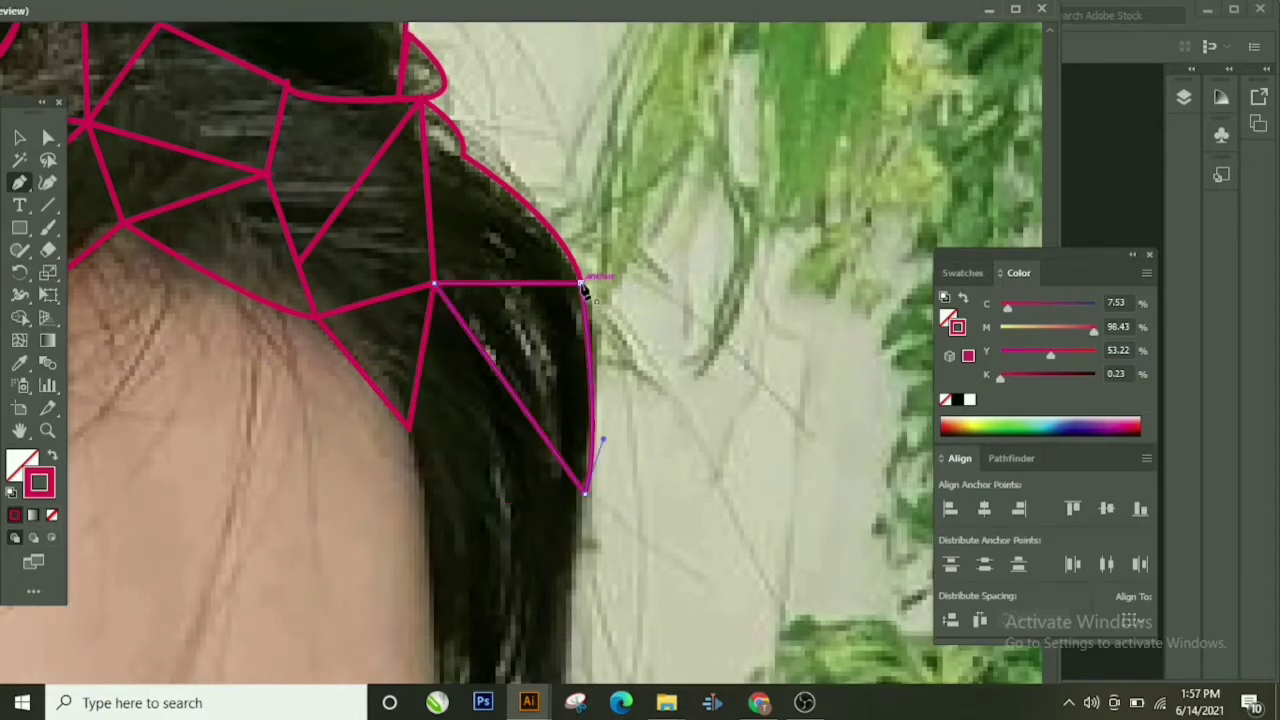
left_click(585, 490)
scroll(585, 490, "down", 1)
Step: Close the hair-tip triangle and draw a quad further down the strand
left_click(429, 445)
left_click(409, 337)
left_click_drag(584, 410, 584, 188)
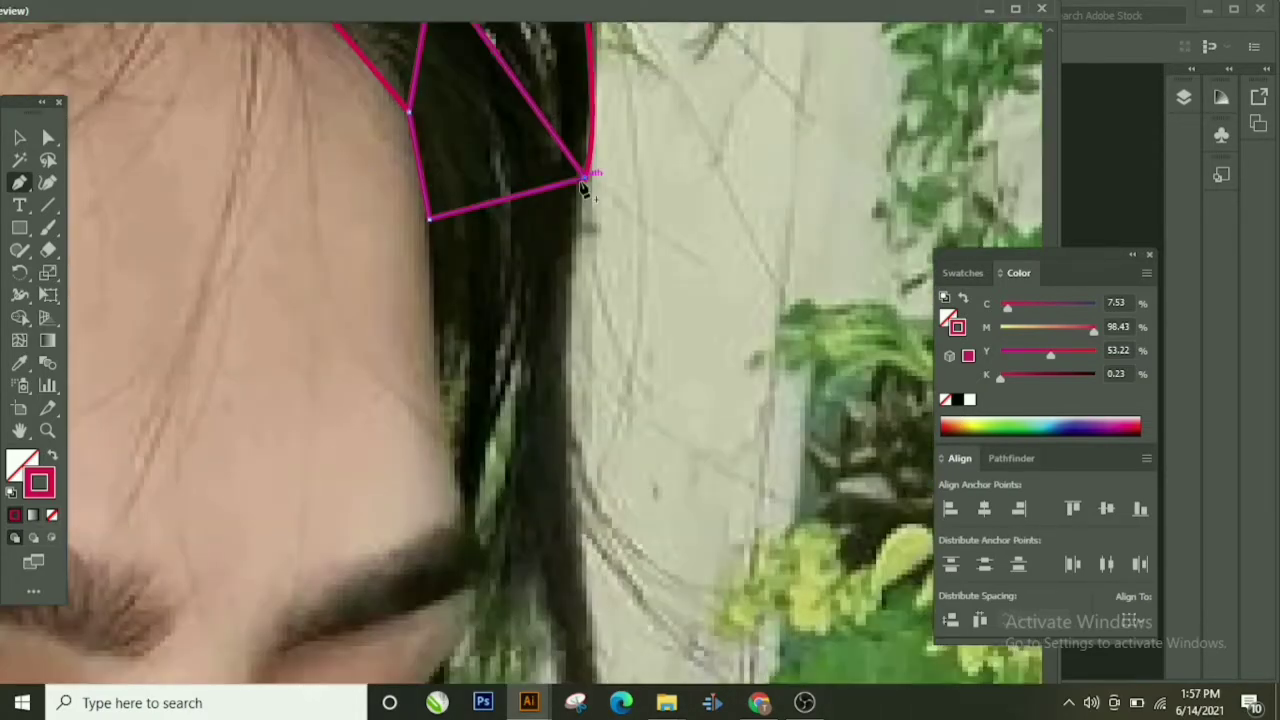
left_click(570, 450)
left_click(508, 455)
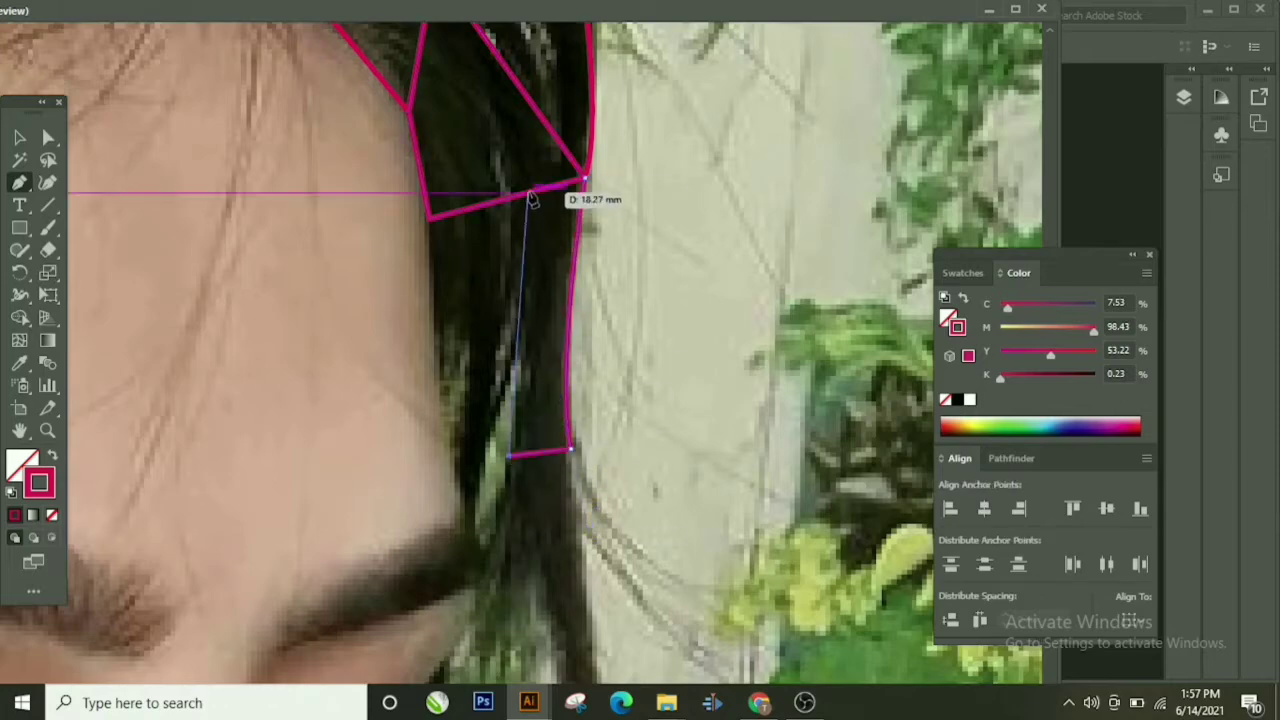
left_click(526, 193)
left_click(430, 218)
Step: Draw a curved edge and a narrow facet following the hanging strand
left_click(457, 514)
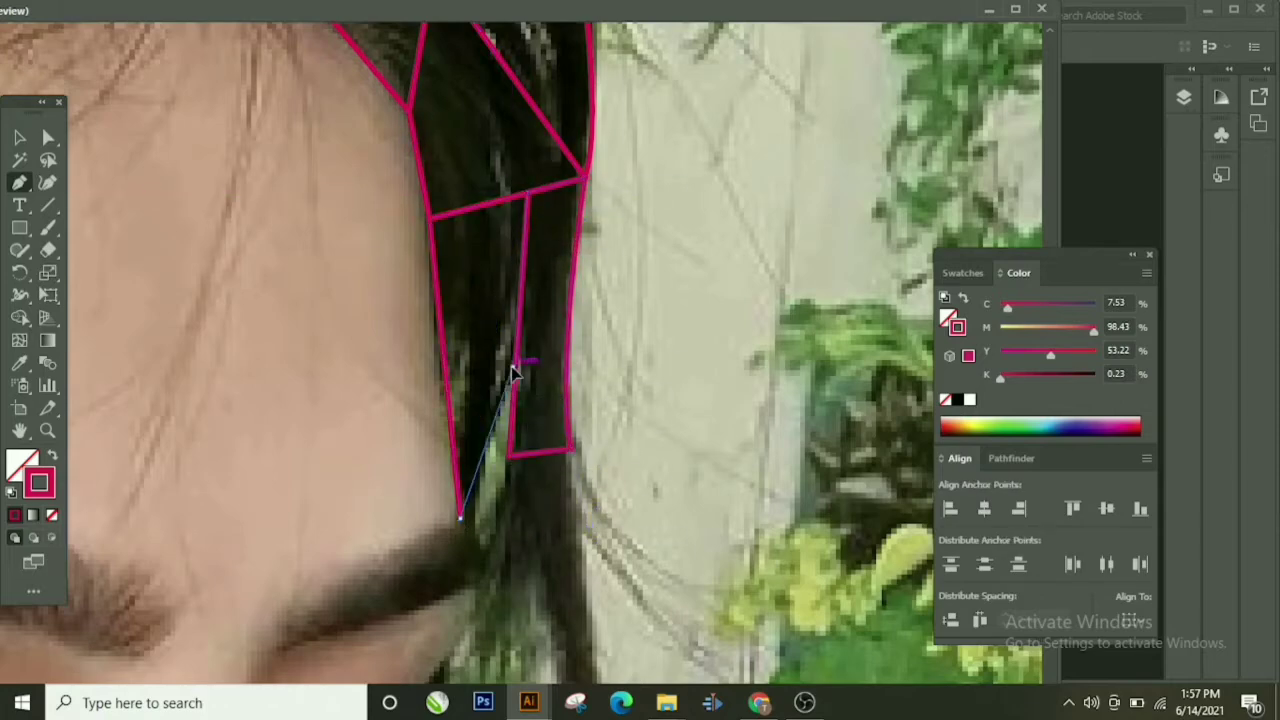
left_click_drag(517, 366, 513, 188)
left_click(516, 173)
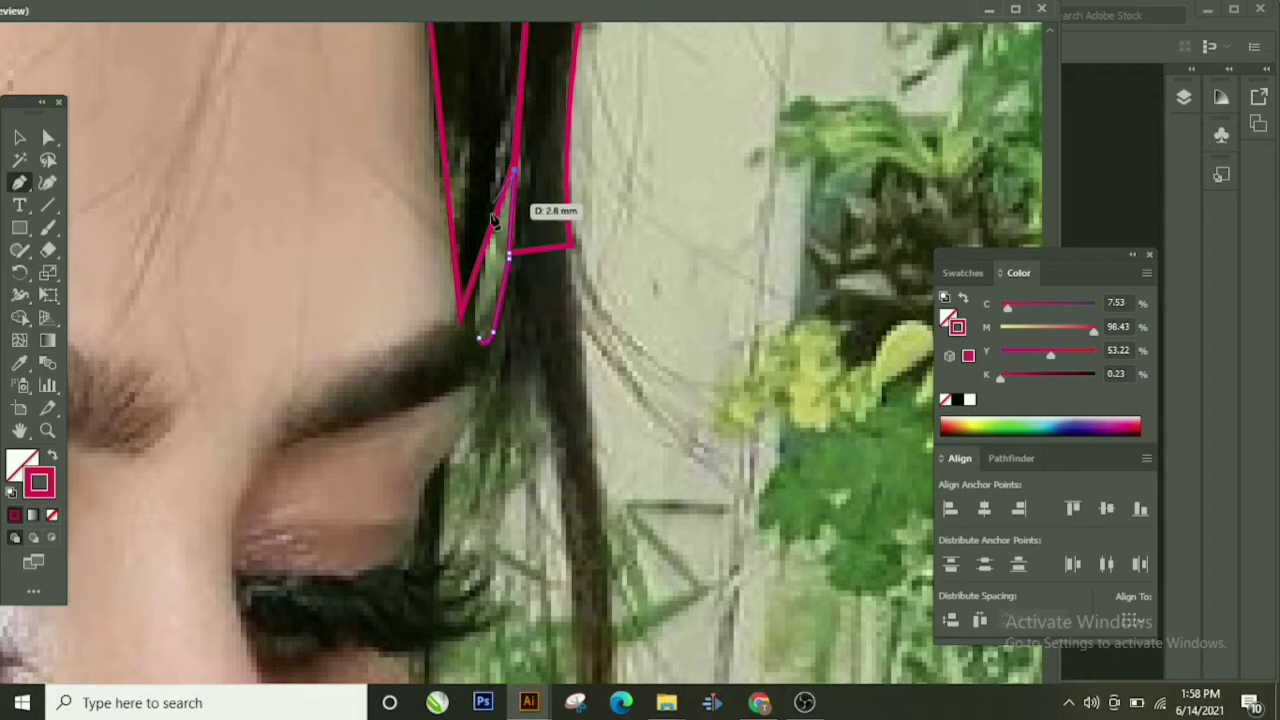
left_click(509, 256)
left_click(580, 344)
left_click(572, 244)
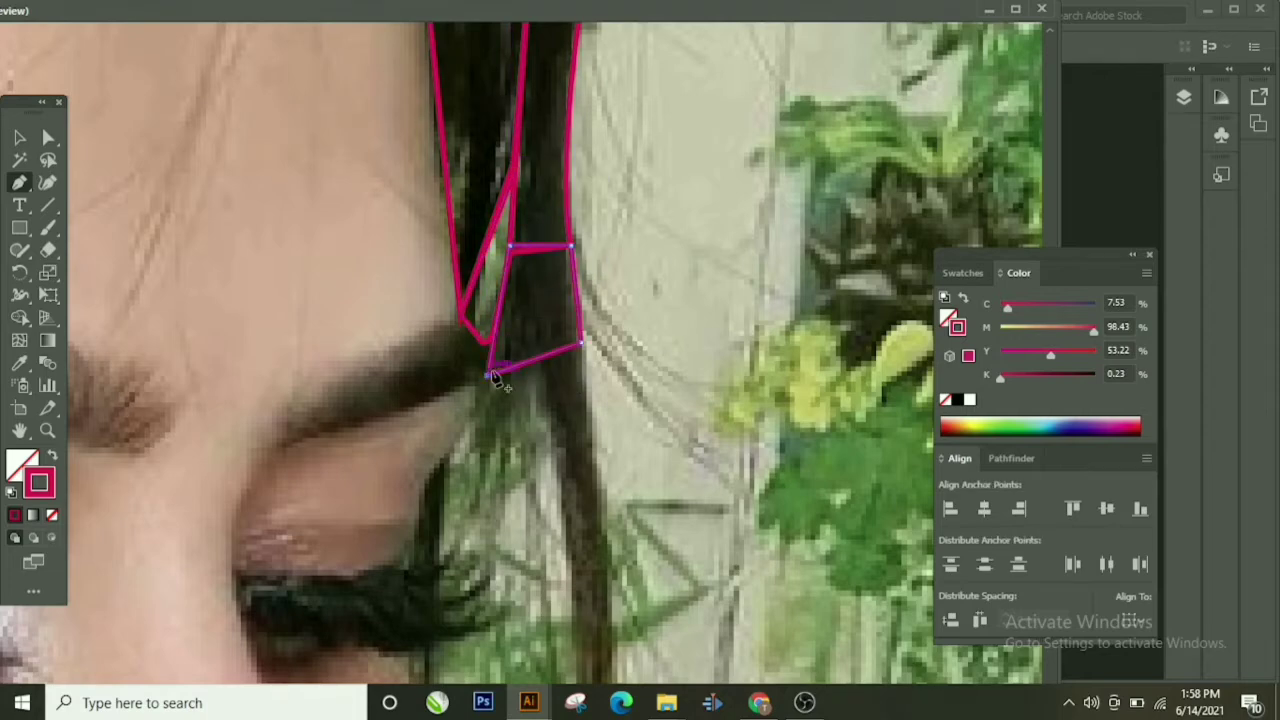
Step: Extend the facets down to the strand tip beside the nose
left_click(610, 598)
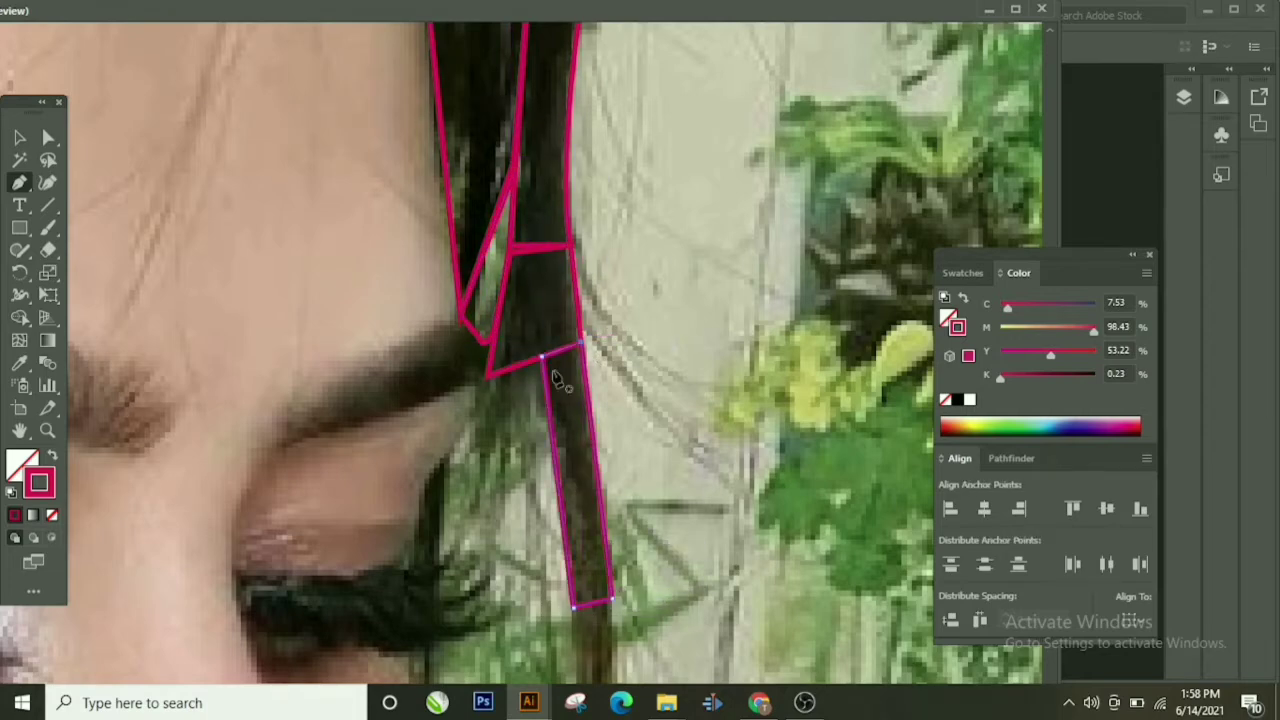
scroll(557, 366, "down", 5)
left_click(608, 263)
left_click_drag(543, 568, 541, 567)
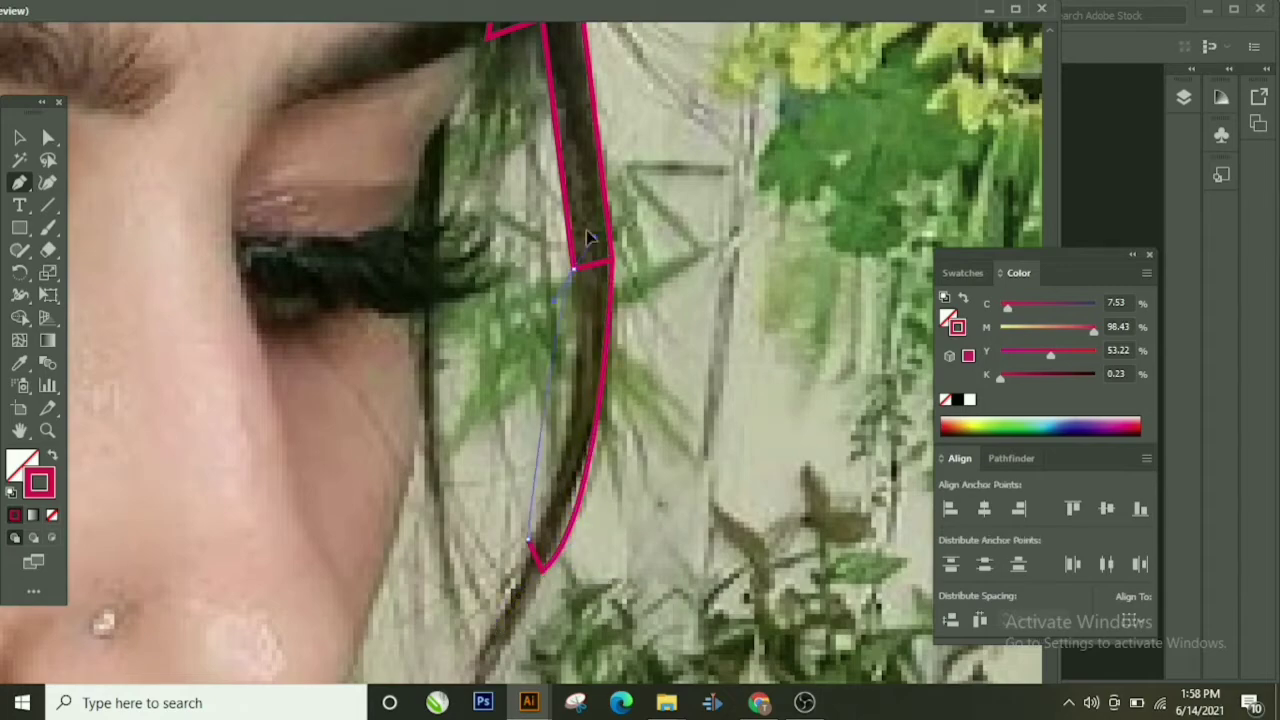
scroll(560, 300, "down", 5)
left_click(483, 468)
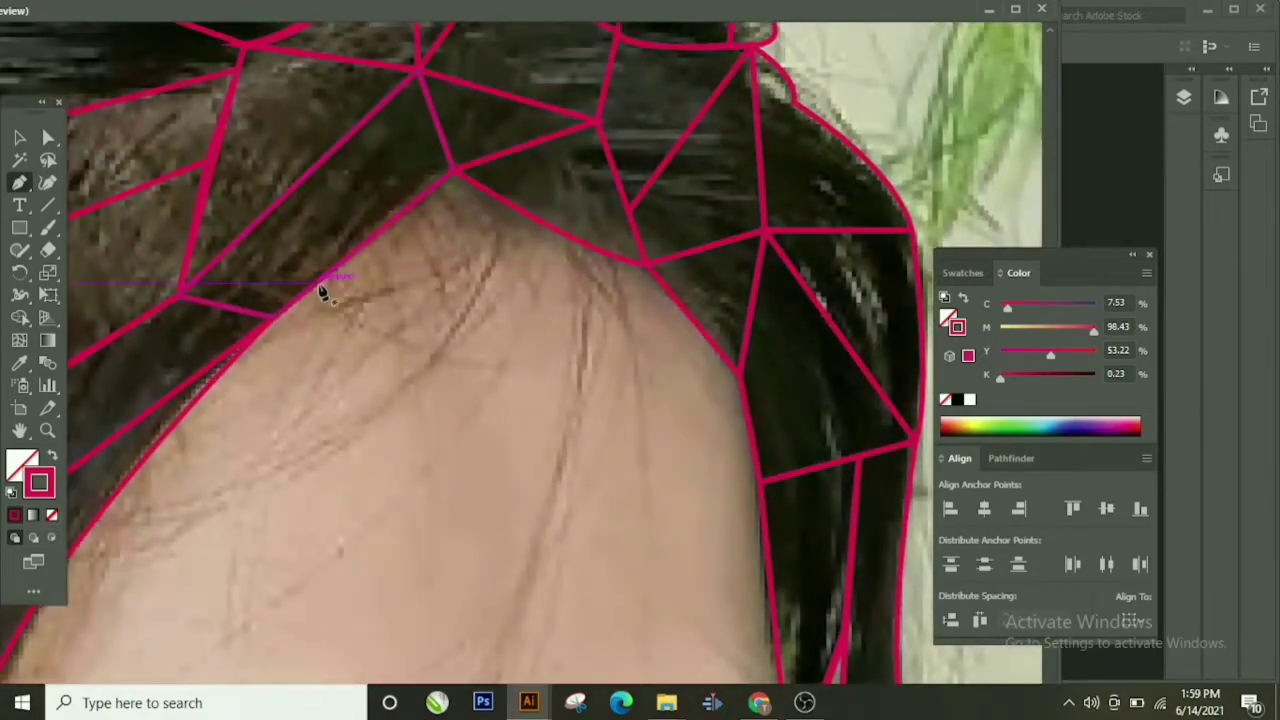
Step: Draw two magenta triangular facets along the hairline
left_click(363, 245)
left_click(586, 245)
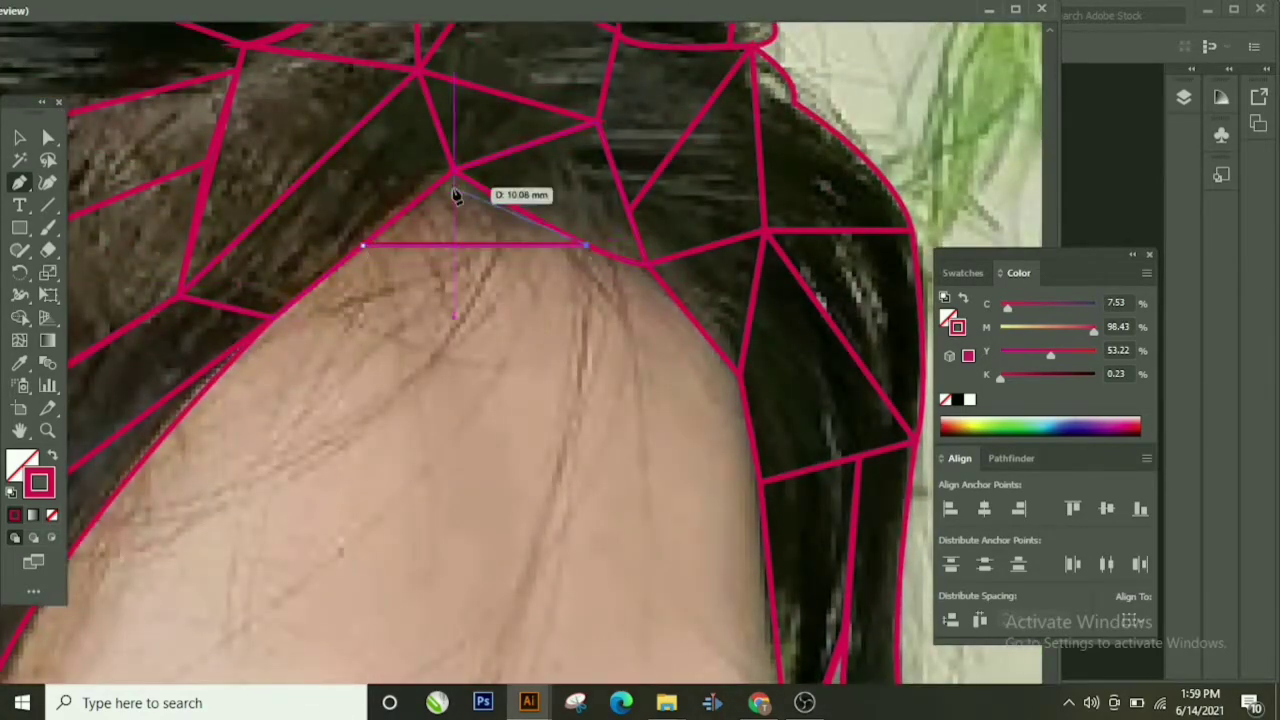
left_click(453, 172)
left_click(462, 245)
left_click(740, 375)
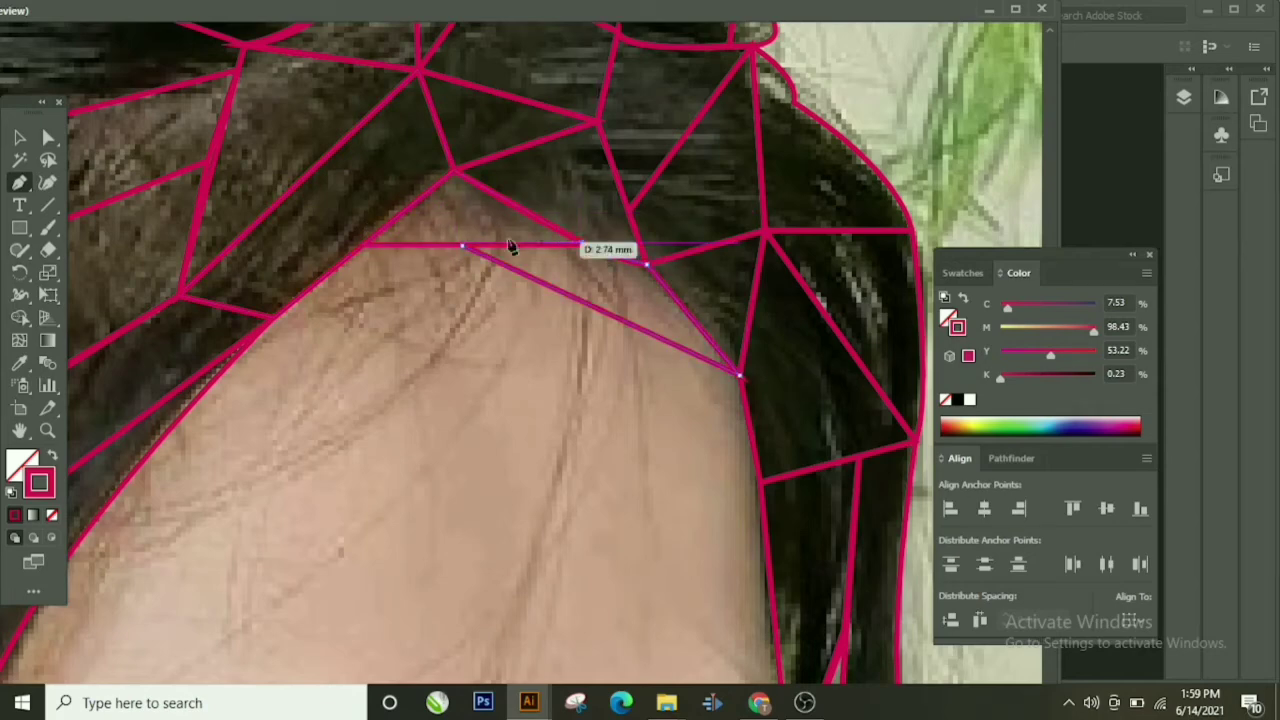
left_click(529, 278)
Step: Outline a forehead facet that closes back at the left anchor
left_click(243, 357)
scroll(377, 249, "down", 2)
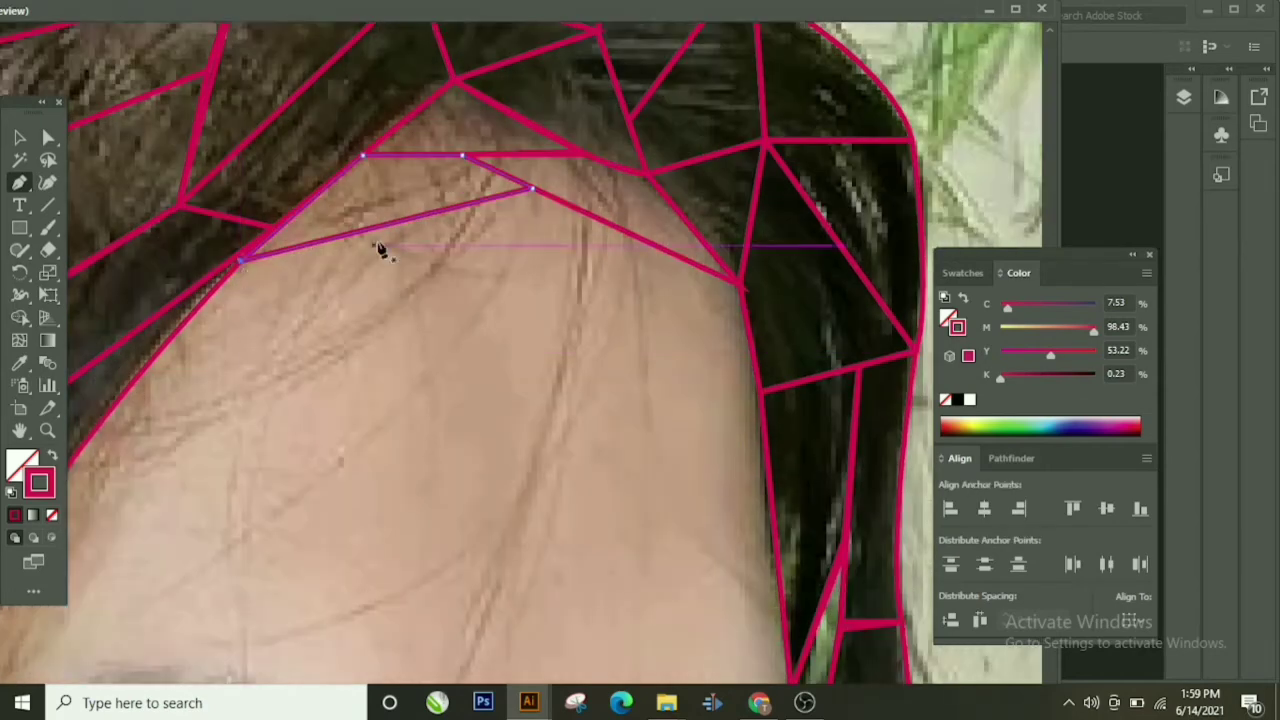
left_click(418, 218)
left_click(372, 390)
left_click(243, 257)
scroll(243, 257, "down", 2)
Step: Add another closed four-corner facet on the forehead
left_click(370, 278)
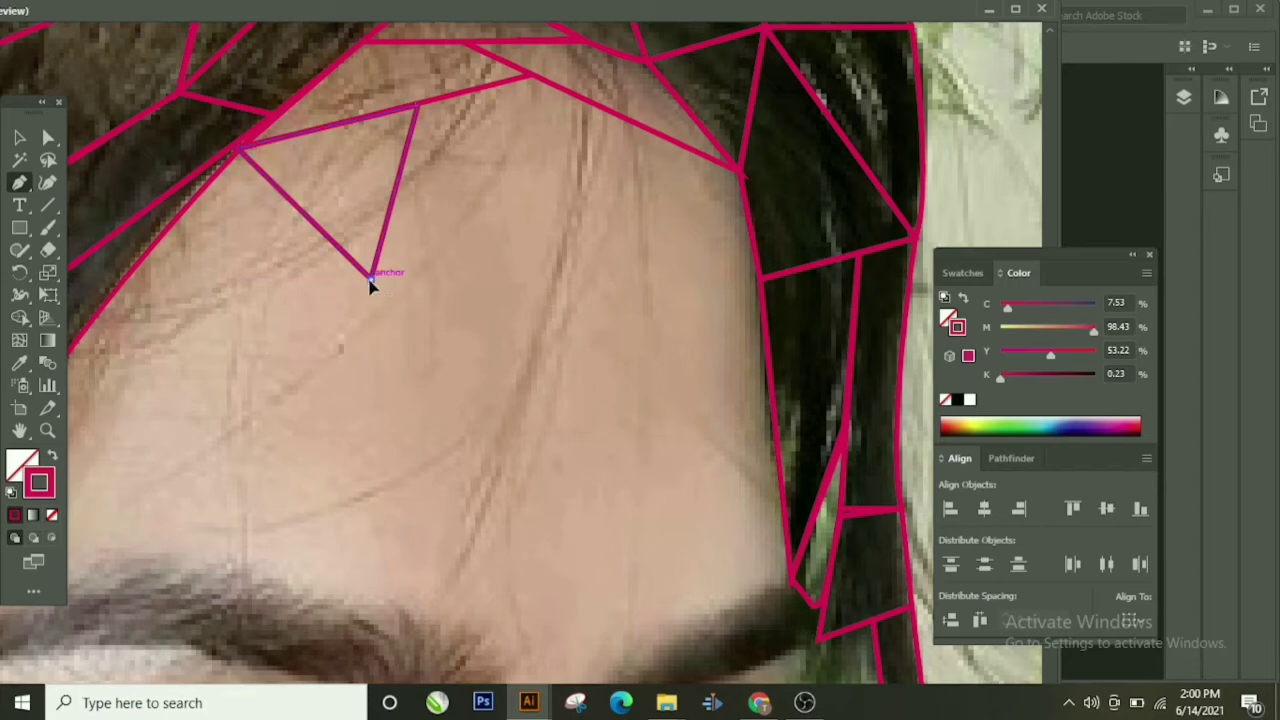
left_click(267, 370)
left_click(130, 272)
left_click(237, 149)
scroll(493, 248, "left", 5)
scroll(493, 248, "down", 1)
Step: Draw a facet between the eyebrow and hairline, closing it with a curved edge
left_click(524, 418)
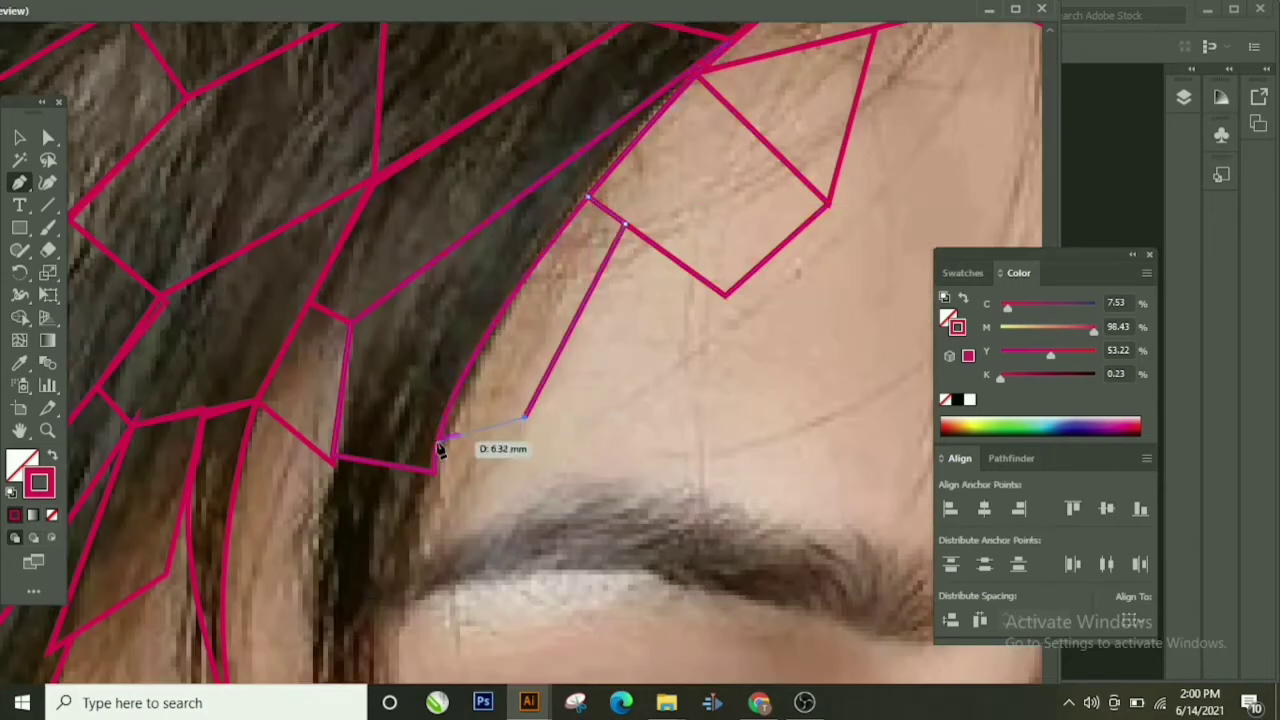
left_click(437, 440)
left_click_drag(588, 200, 660, 168)
scroll(660, 140, "down", 1)
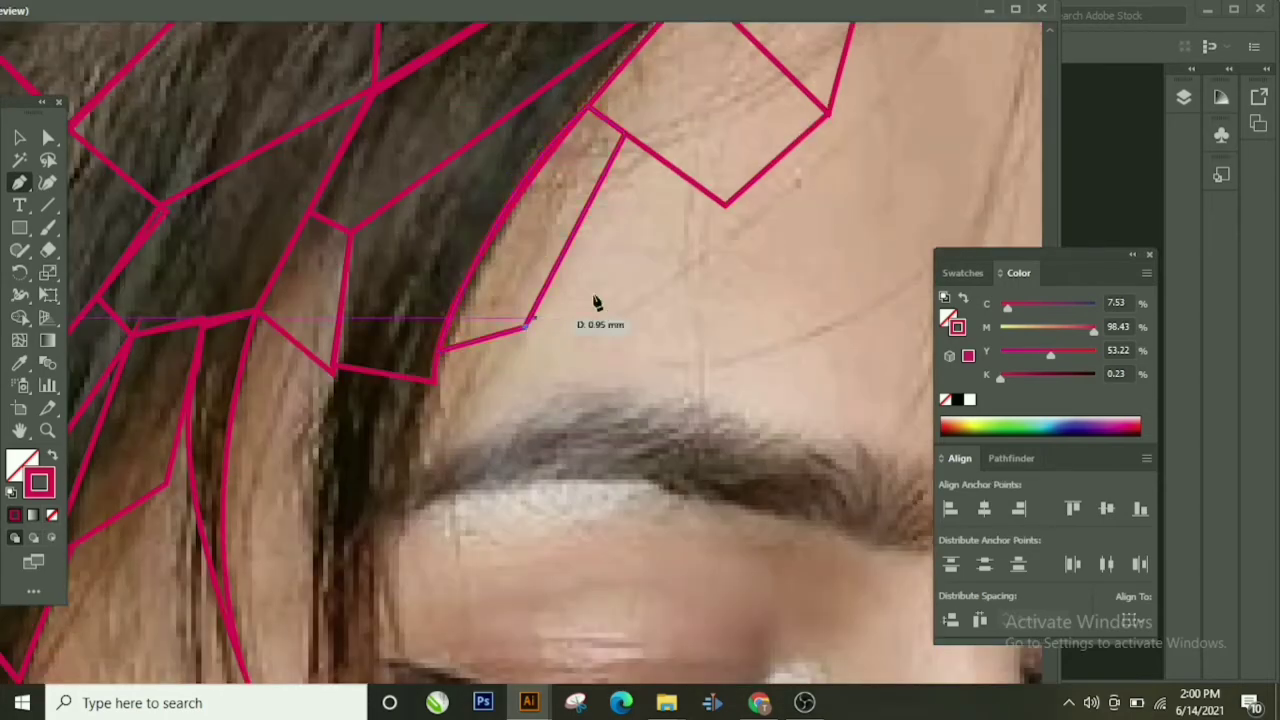
left_click(527, 327)
scroll(600, 250, "down", 2)
Step: Run an edge to the diamond corner and close a facet above the eyebrow
left_click(725, 47)
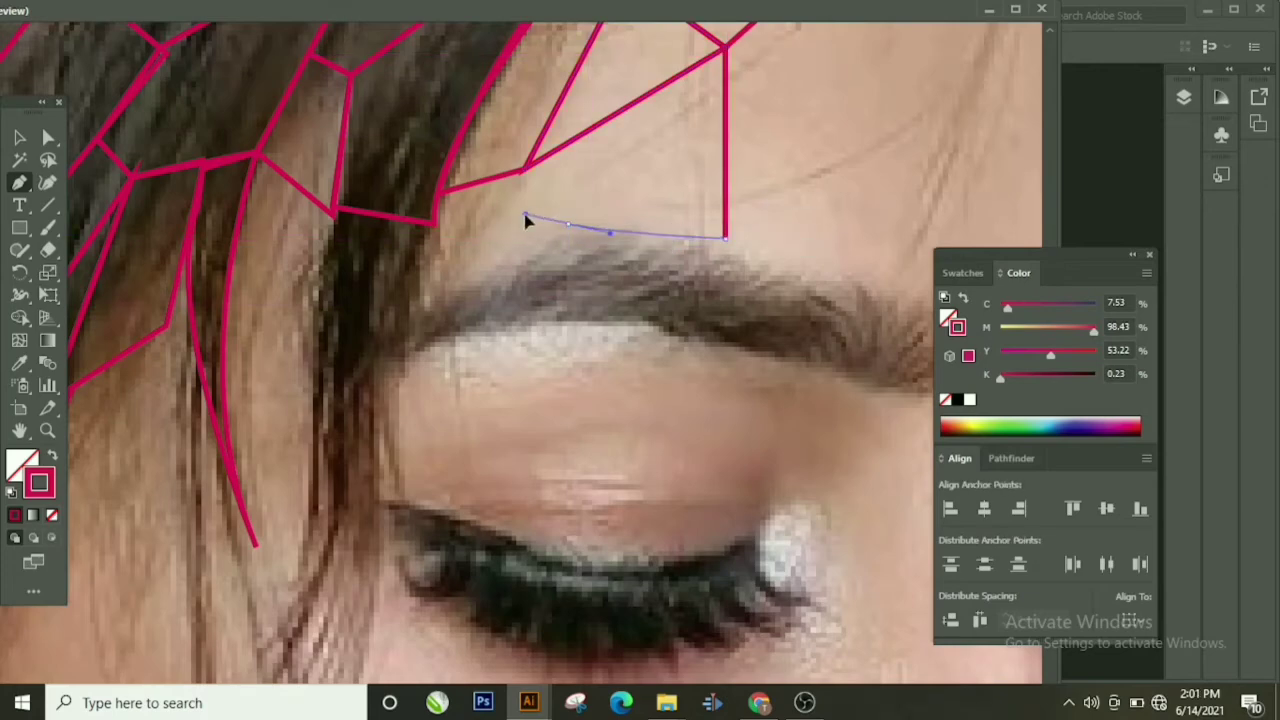
left_click(527, 174)
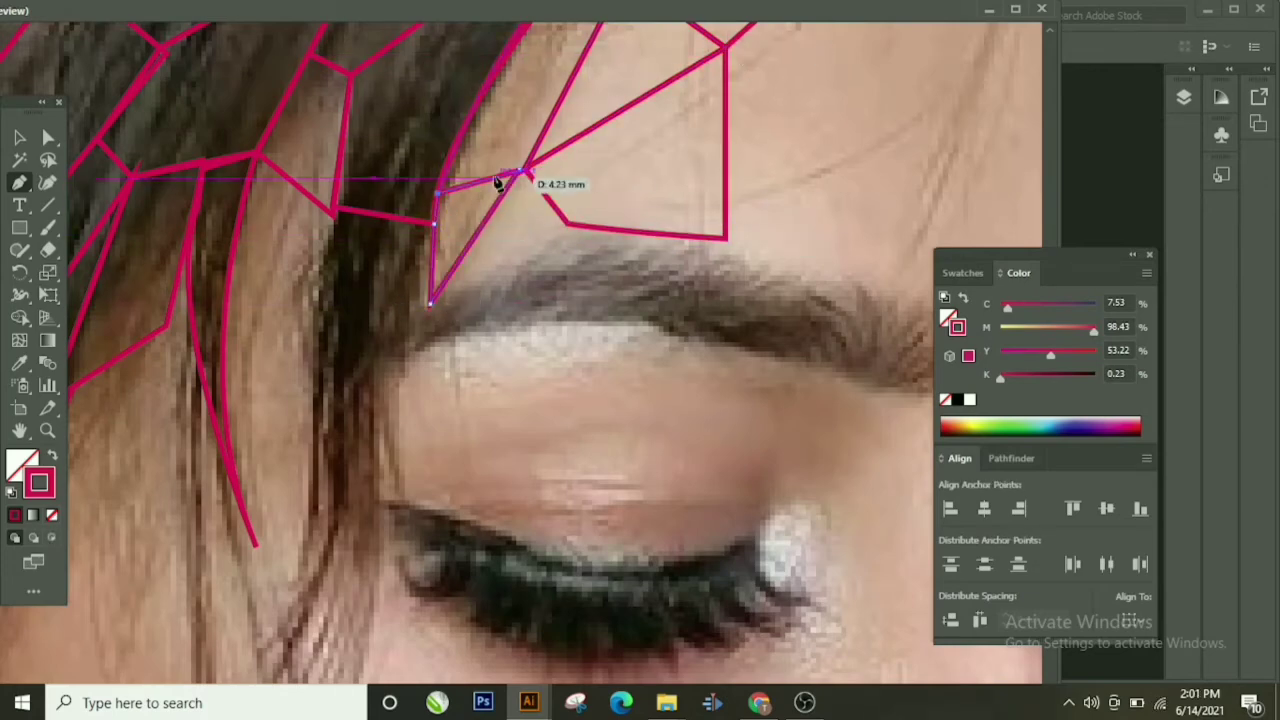
left_click(430, 302)
left_click(553, 250)
left_click(563, 224)
left_click(526, 172)
left_click(430, 302)
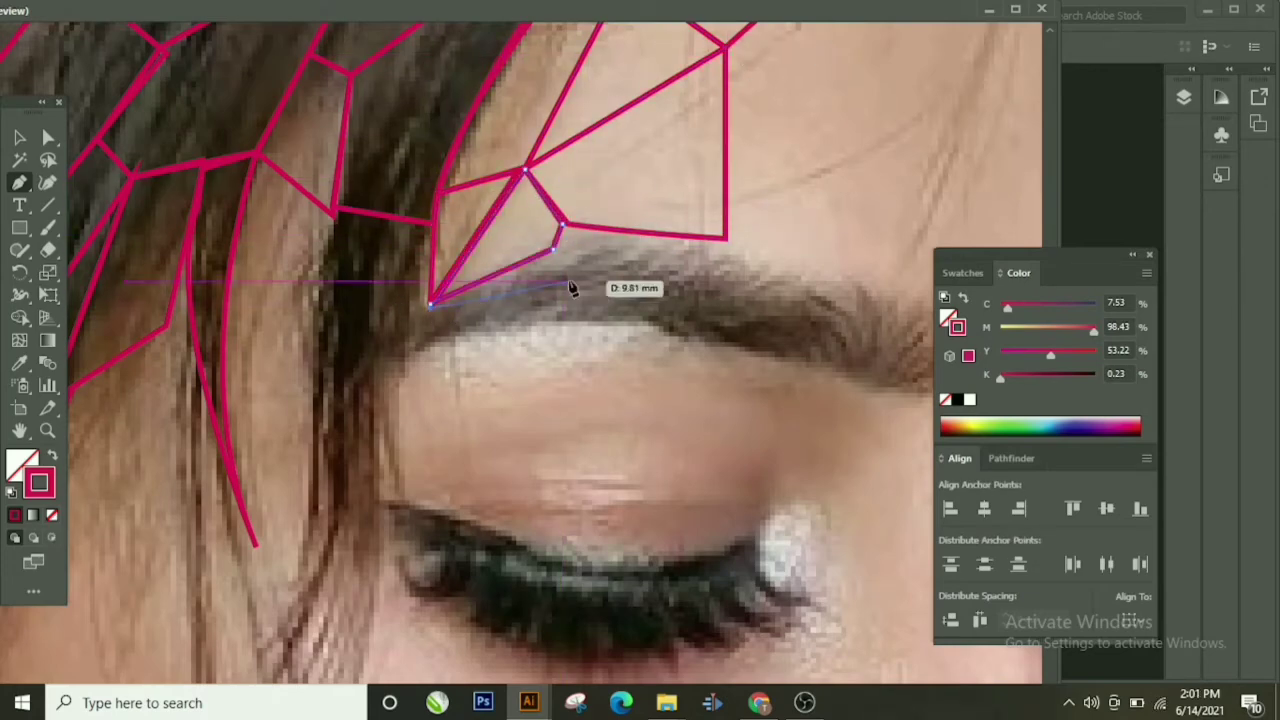
Step: Outline a closed hair facet below the diamond
left_click(432, 220)
left_click(413, 350)
scroll(323, 340, "down", 2)
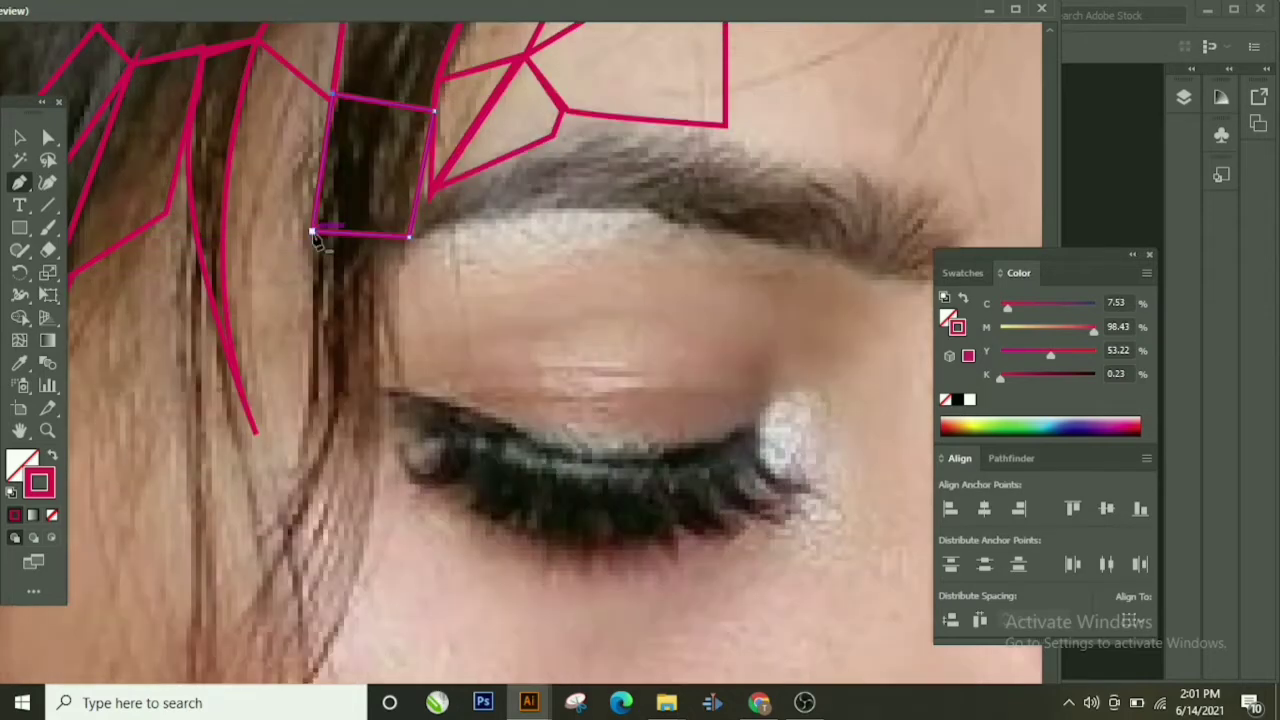
left_click(314, 231)
left_click(313, 418)
left_click(380, 435)
left_click(314, 231)
scroll(330, 260, "down", 4)
scroll(414, 300, "up", 5)
Step: Trace a closed facet along the top of the eyebrow
left_click(409, 296)
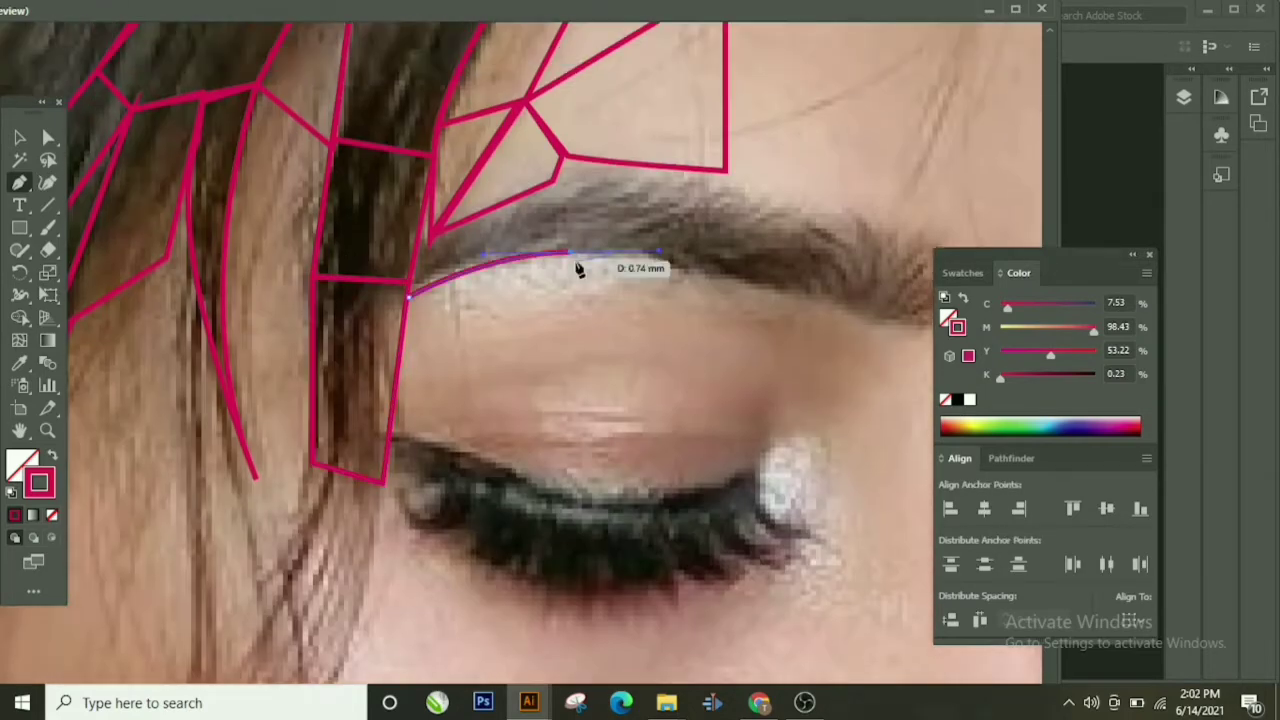
left_click(570, 252)
left_click(553, 183)
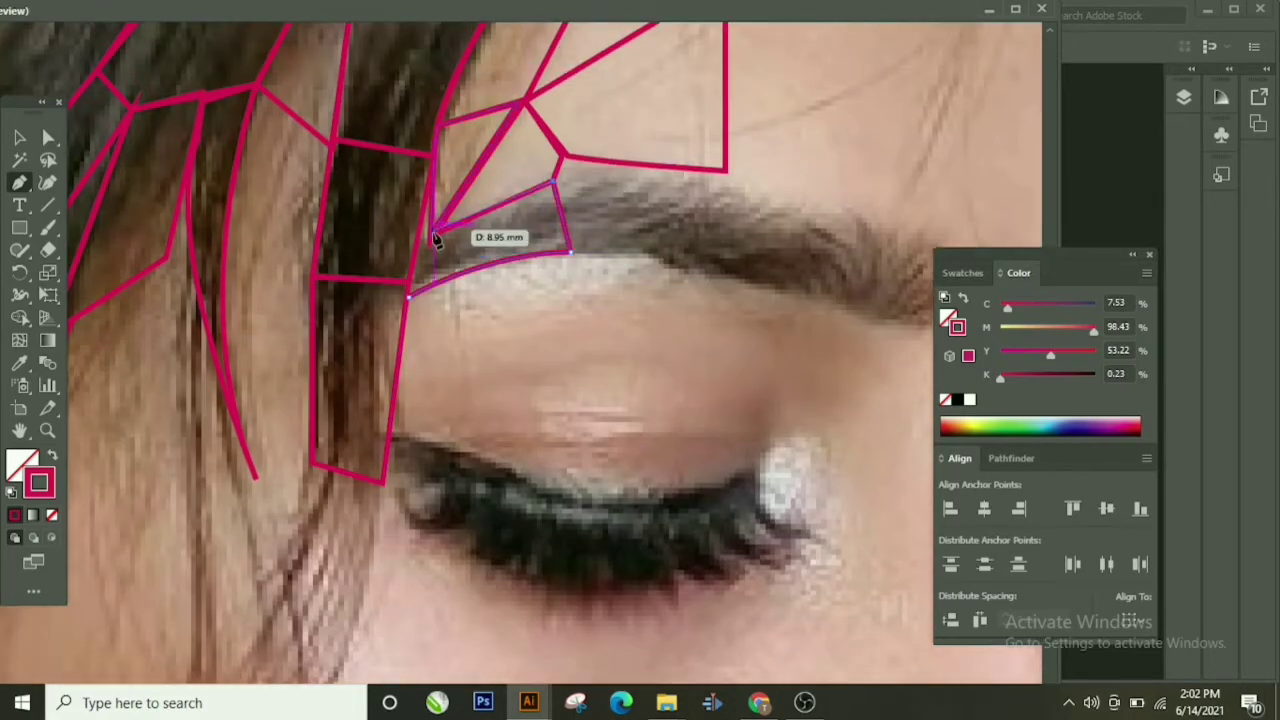
left_click(563, 200)
left_click(683, 168)
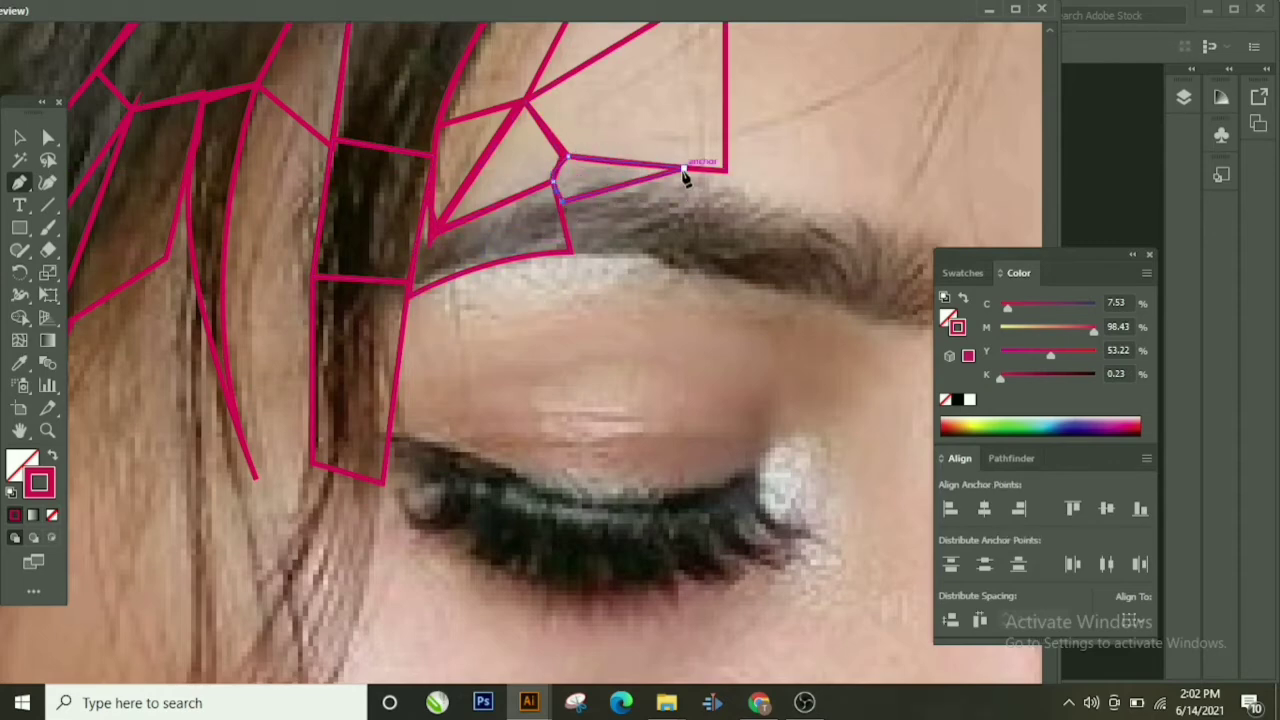
left_click(677, 258)
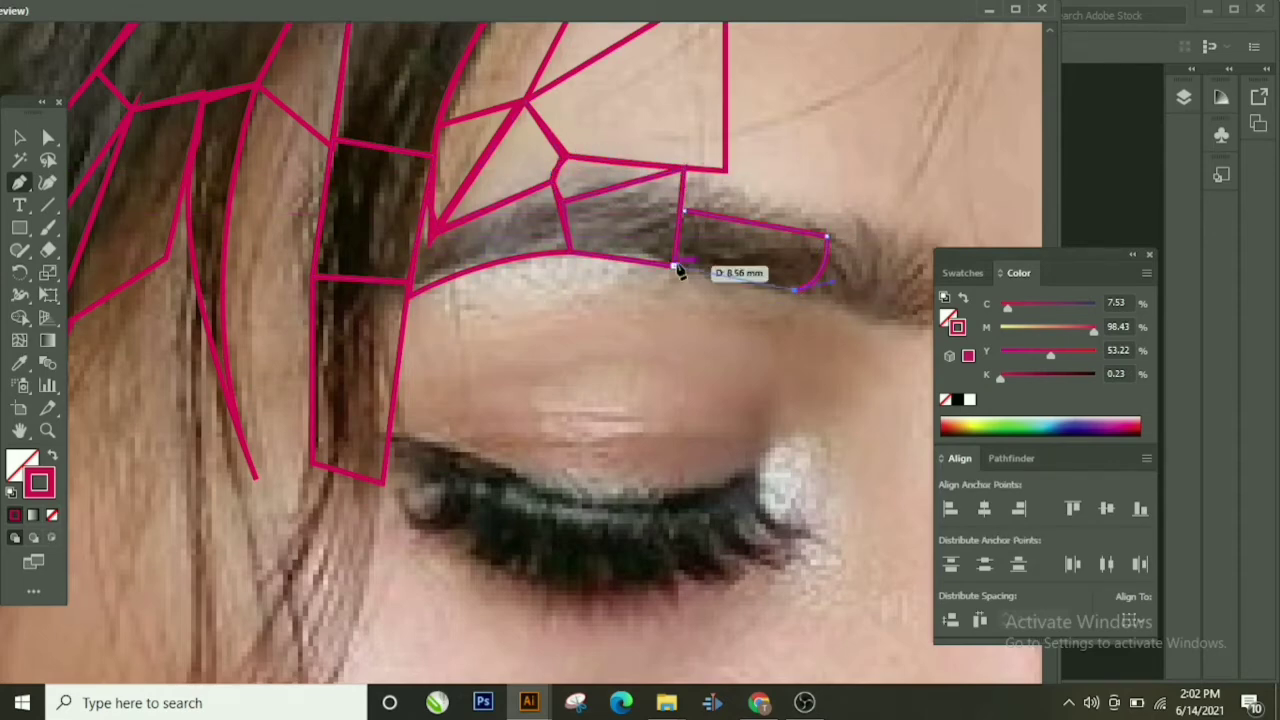
left_click(684, 169)
Step: Outline the eyebrow's rounded tail with curved segments and reshape its curve
left_click(683, 212)
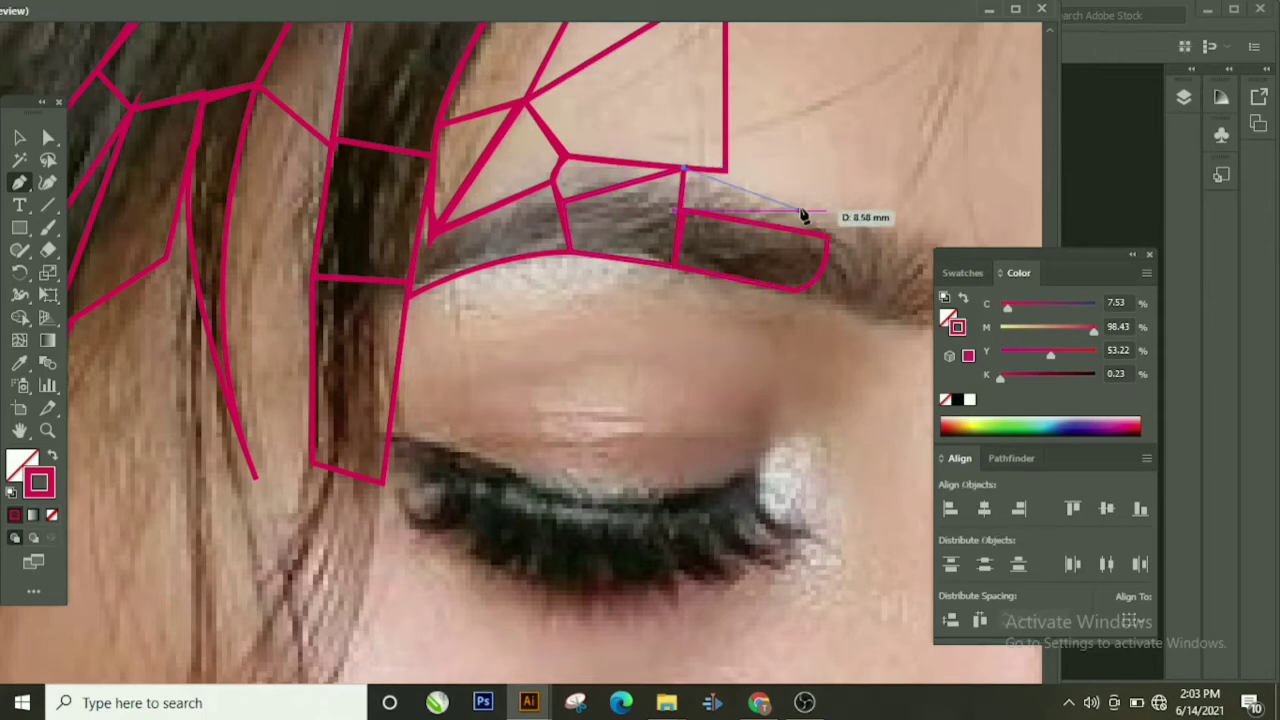
left_click_drag(686, 218, 440, 195)
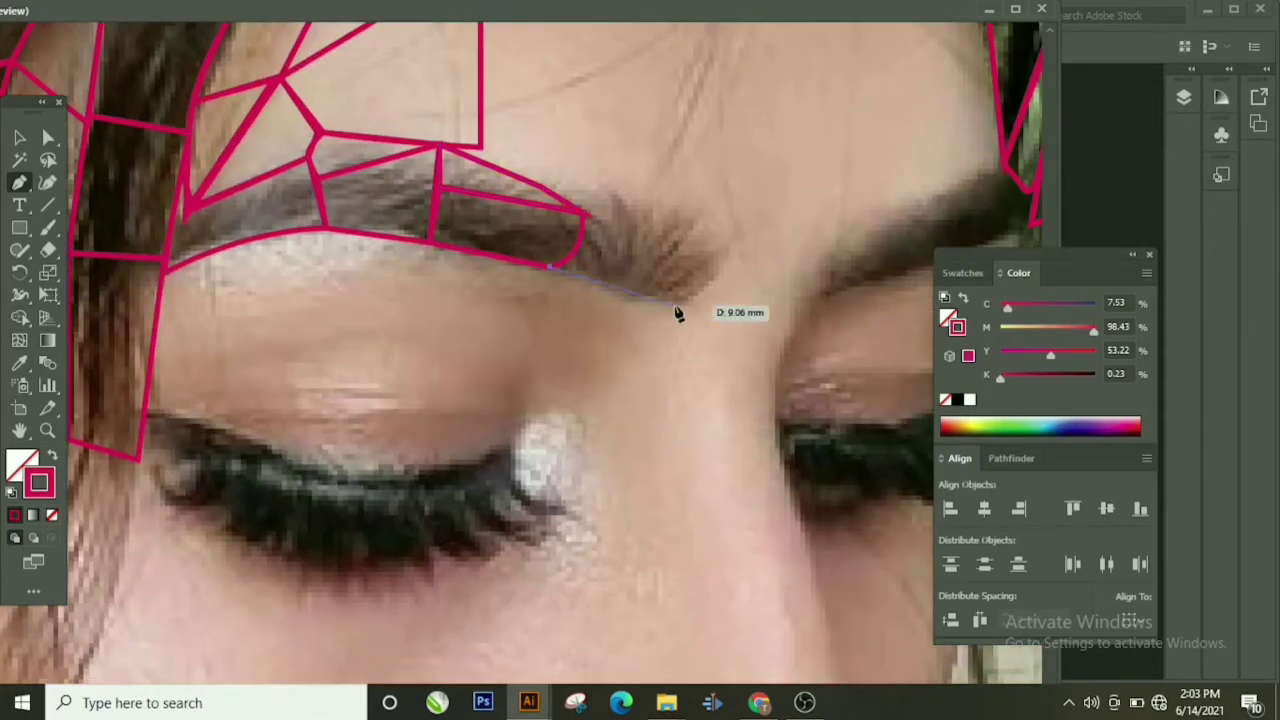
left_click_drag(672, 305, 697, 212)
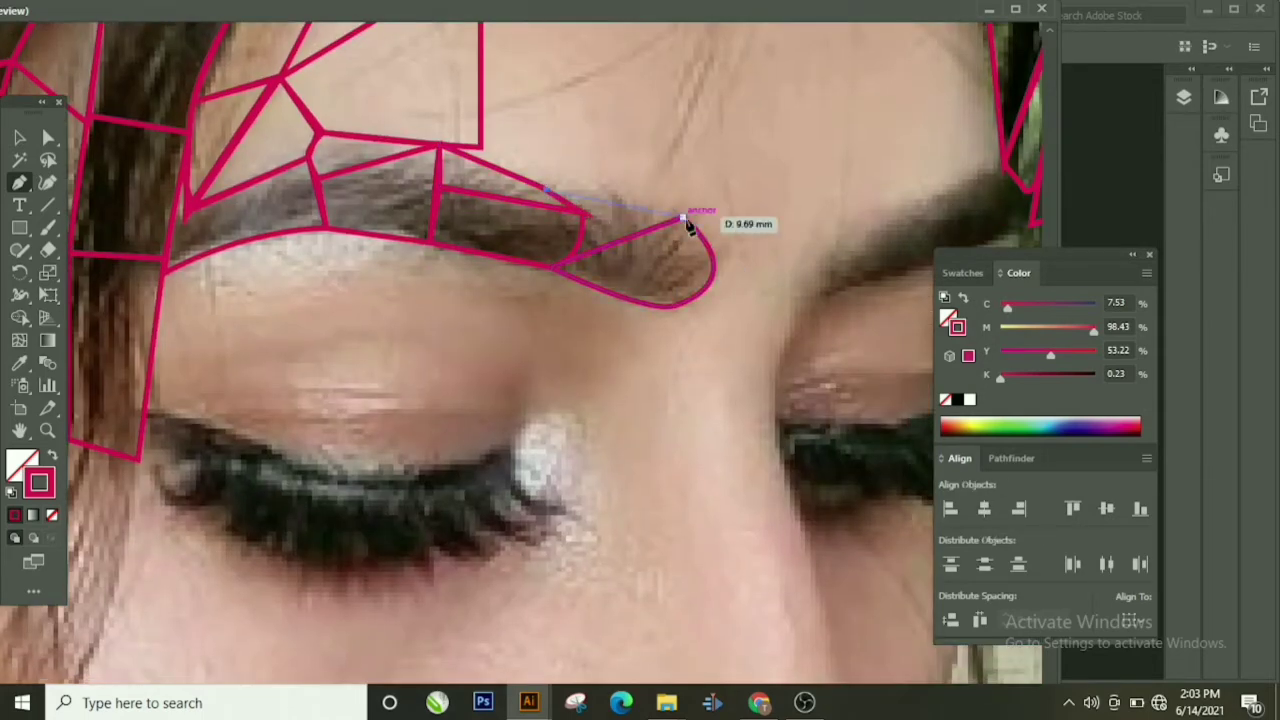
left_click(545, 188)
left_click(563, 263)
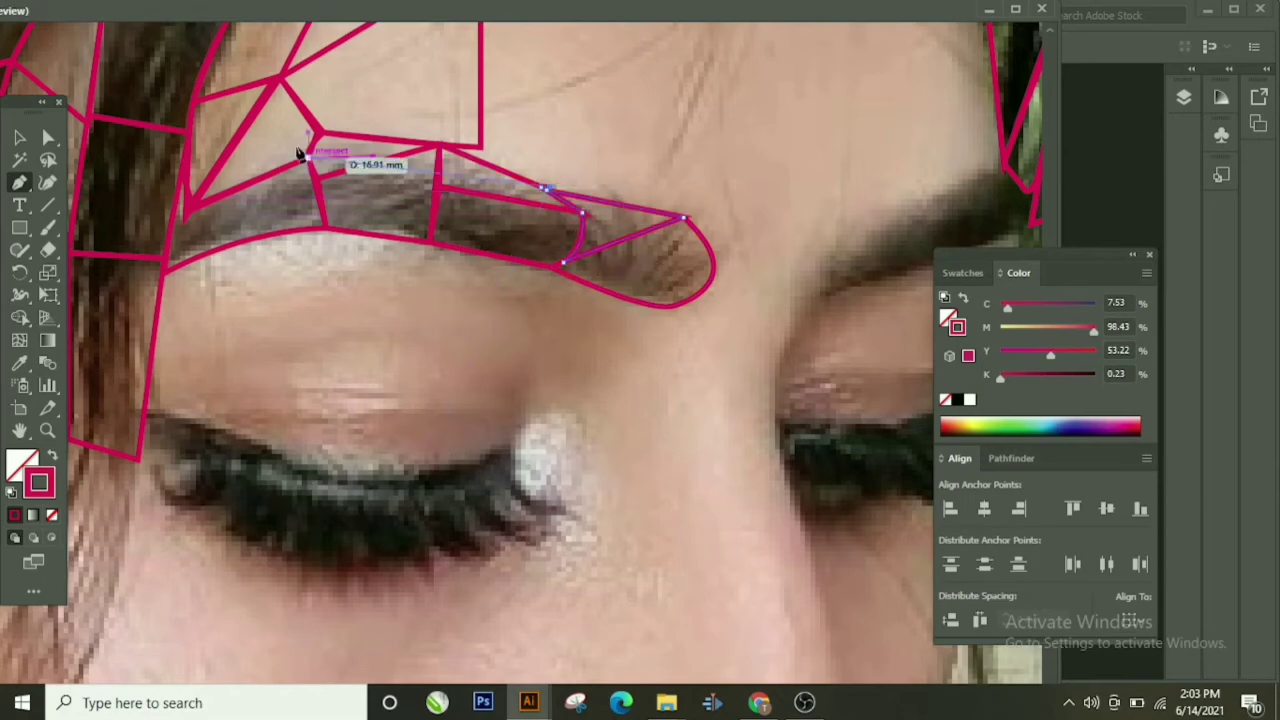
scroll(150, 300, "up", 5)
scroll(150, 300, "right", 5)
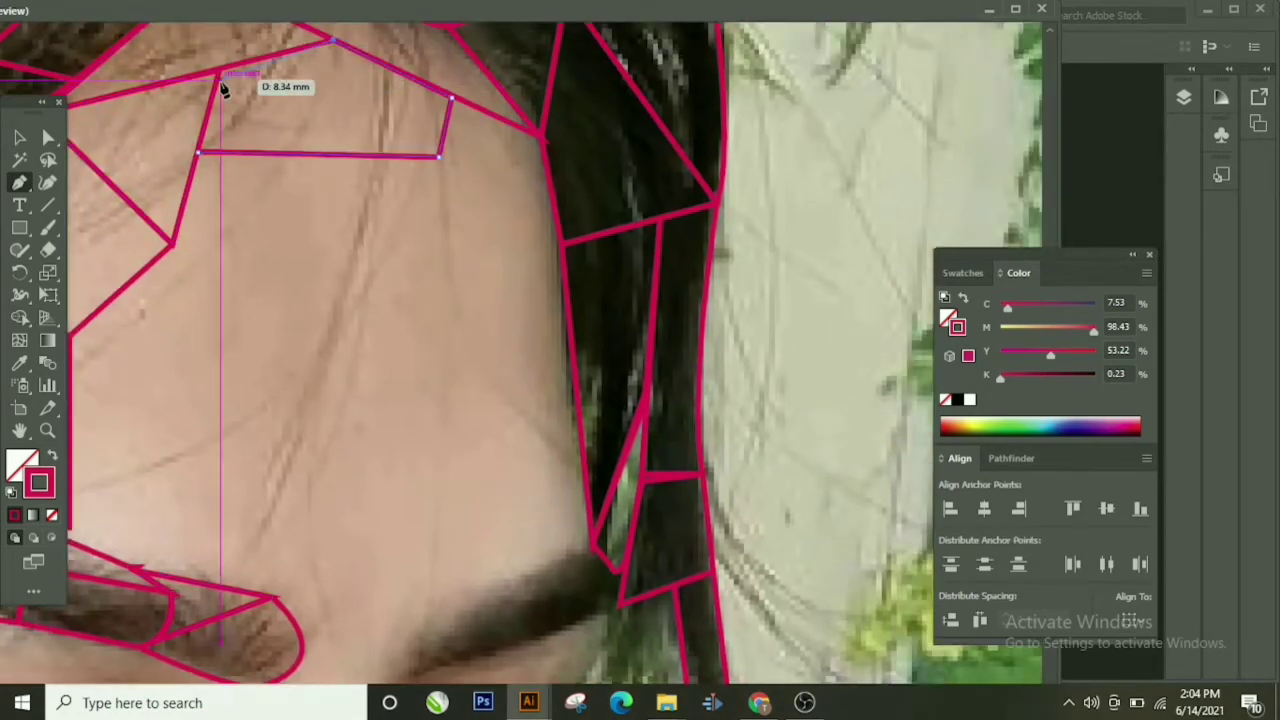
left_click_drag(440, 157, 447, 165)
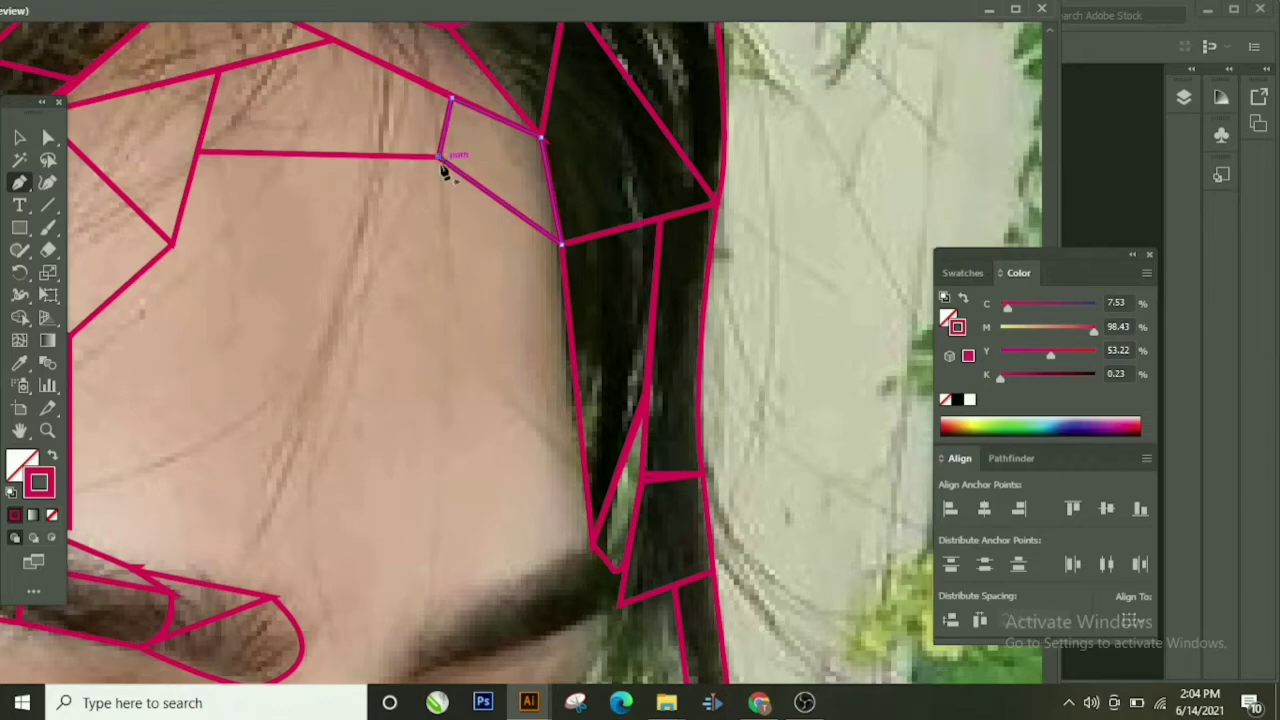
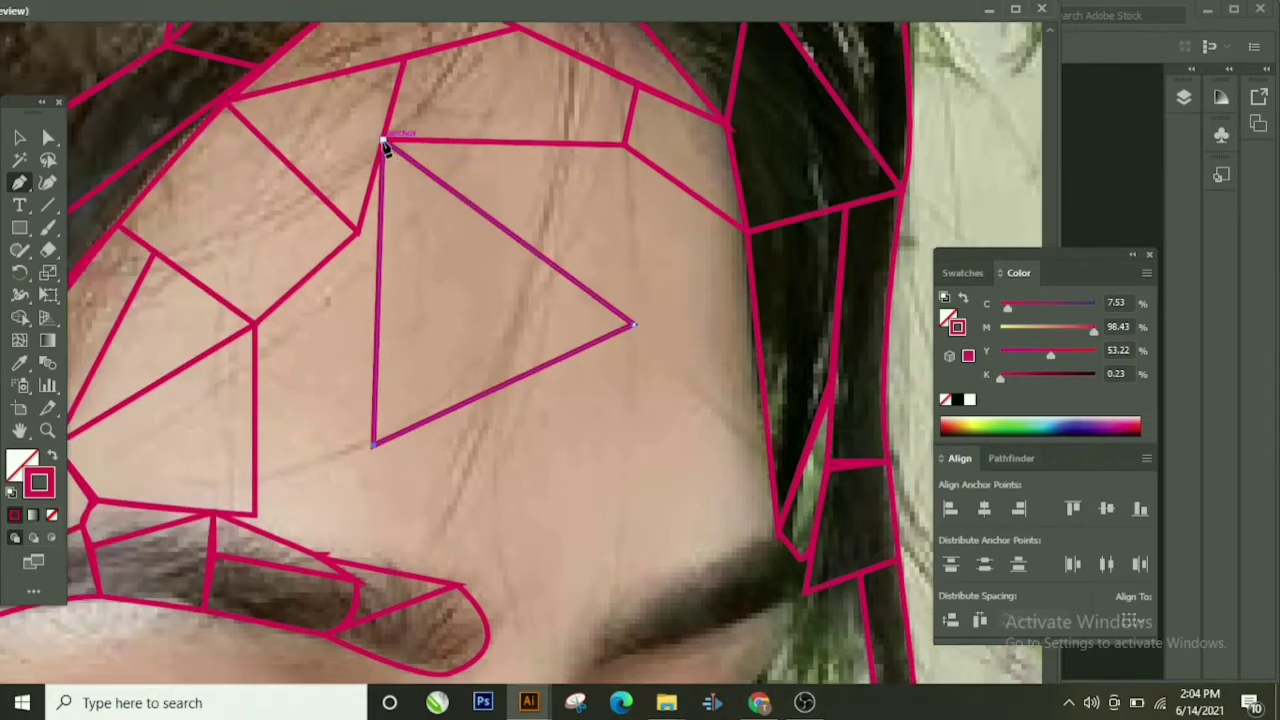
Step: Close the forehead triangle and start a new forehead facet, zooming in on the hair edge
left_click(385, 145)
left_click(373, 445)
left_click(257, 323)
scroll(300, 330, "down", 3)
left_click(255, 333)
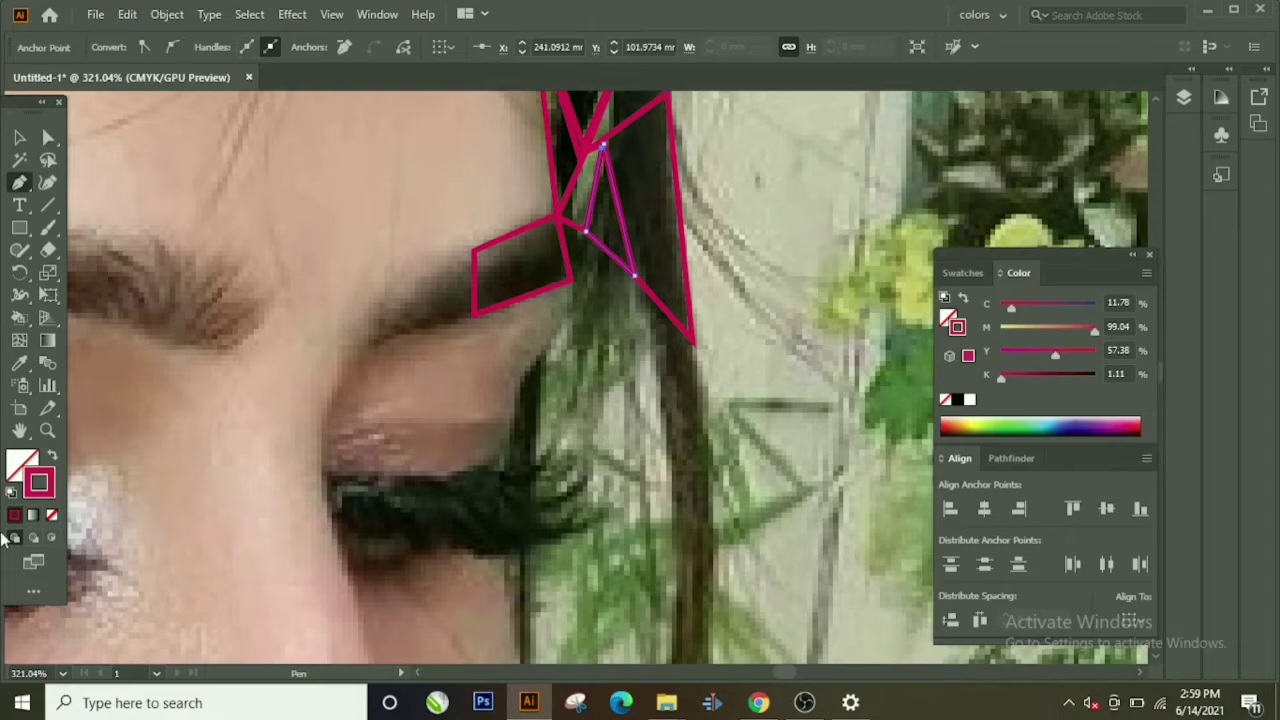
key("ctrl+plus")
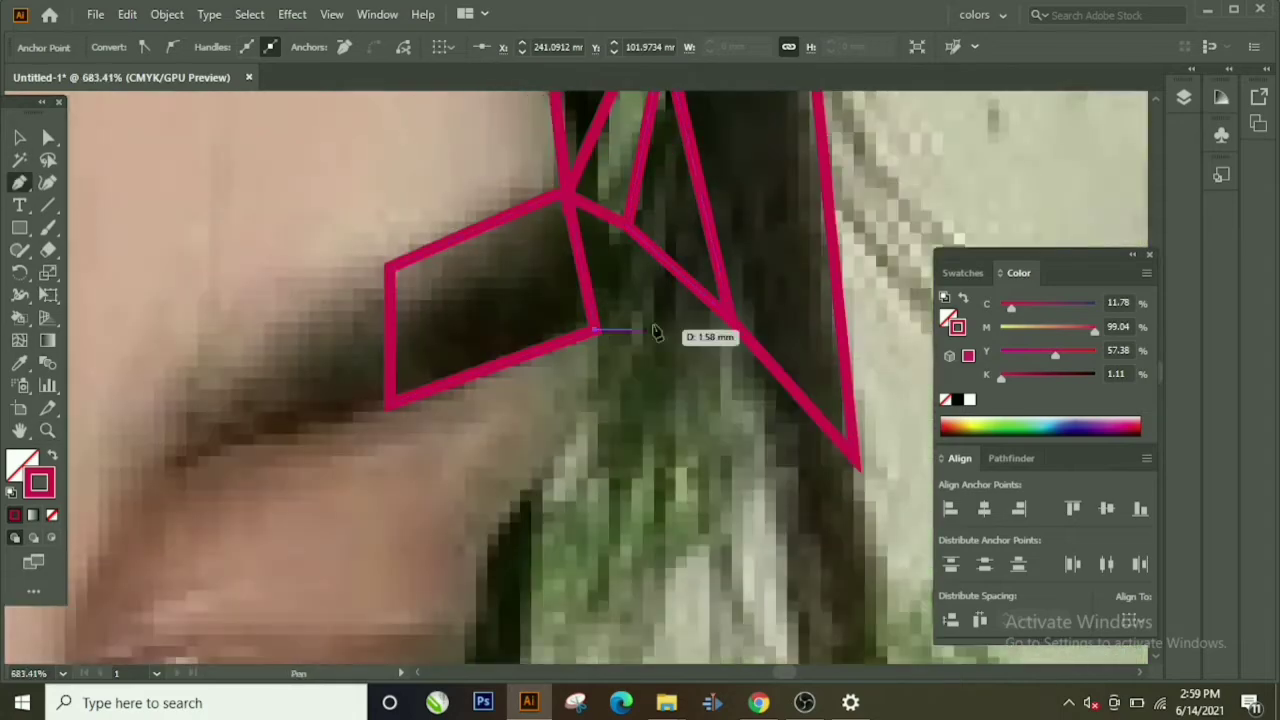
Step: Trace a hairline outline that curves around the rounded hair tip and closes on its anchor
left_click(729, 315)
left_click(385, 265)
left_click(198, 375)
left_click_drag(175, 467, 237, 482)
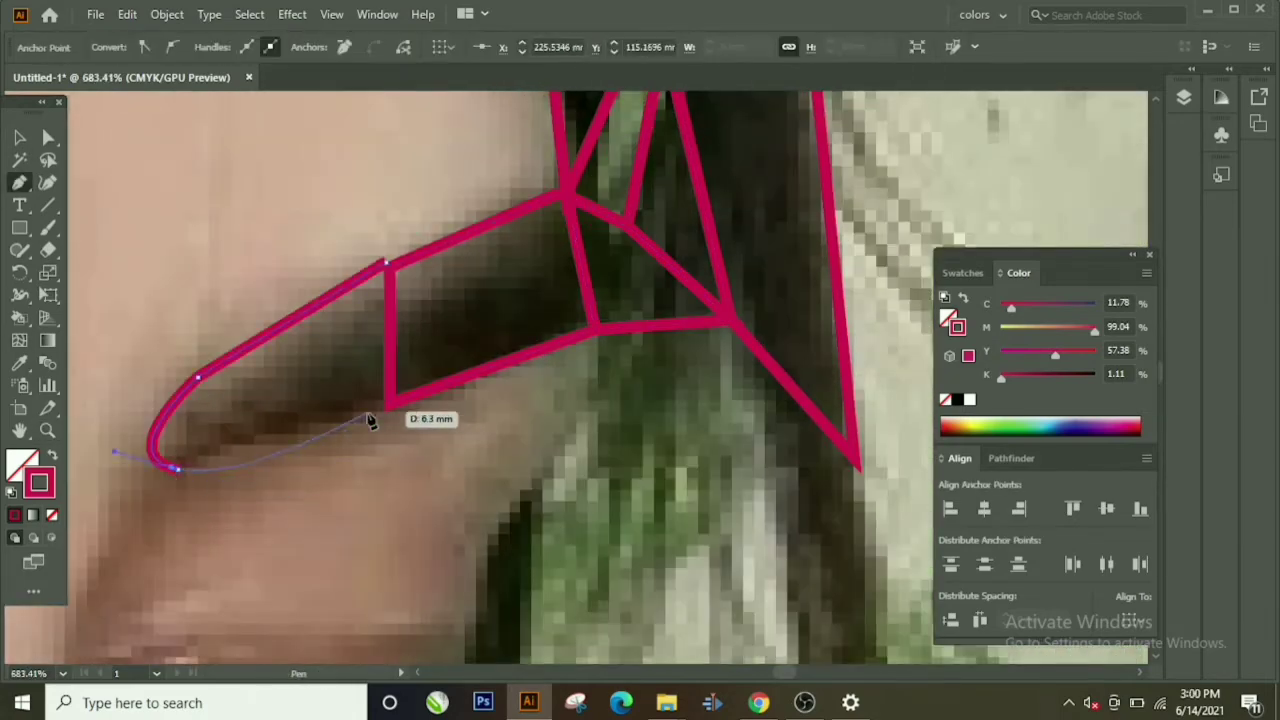
left_click(386, 401)
scroll(463, 196, "up", 5)
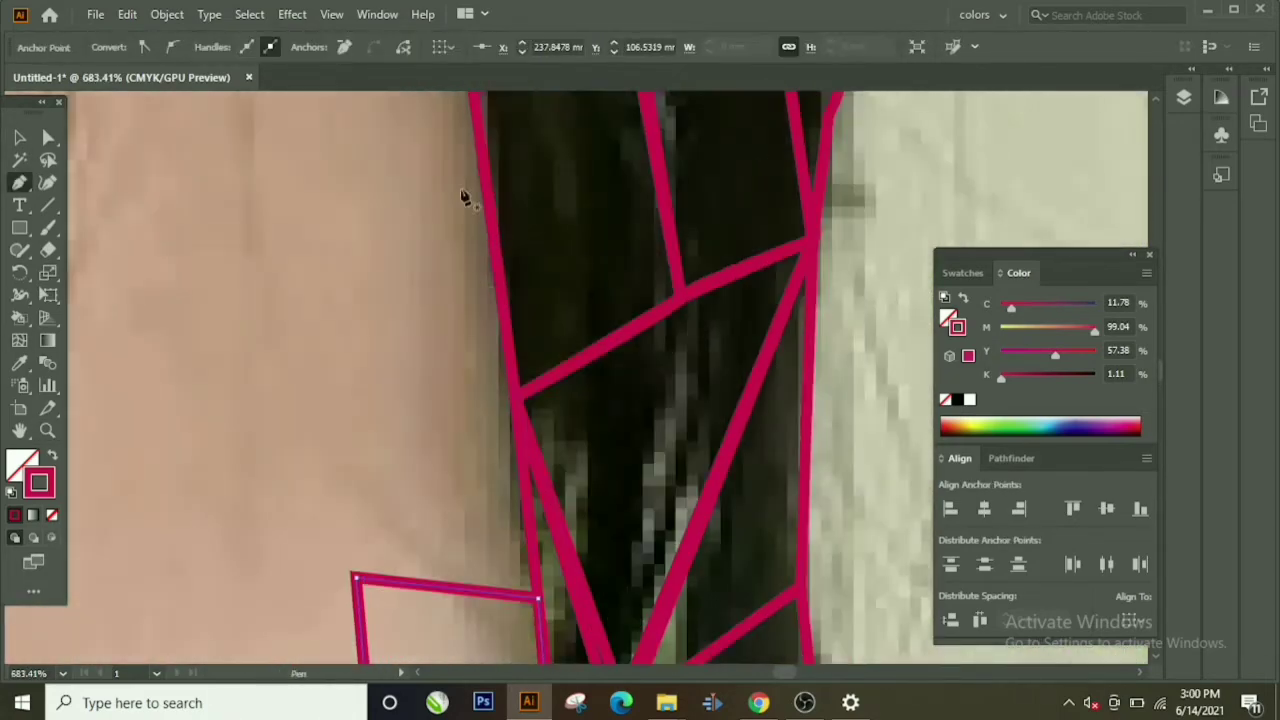
Step: Add facets along the skin edge and the upper hair boundary
left_click(286, 171)
left_click(351, 571)
left_click(486, 143)
scroll(486, 143, "up", 3)
left_click(345, 152)
left_click(285, 533)
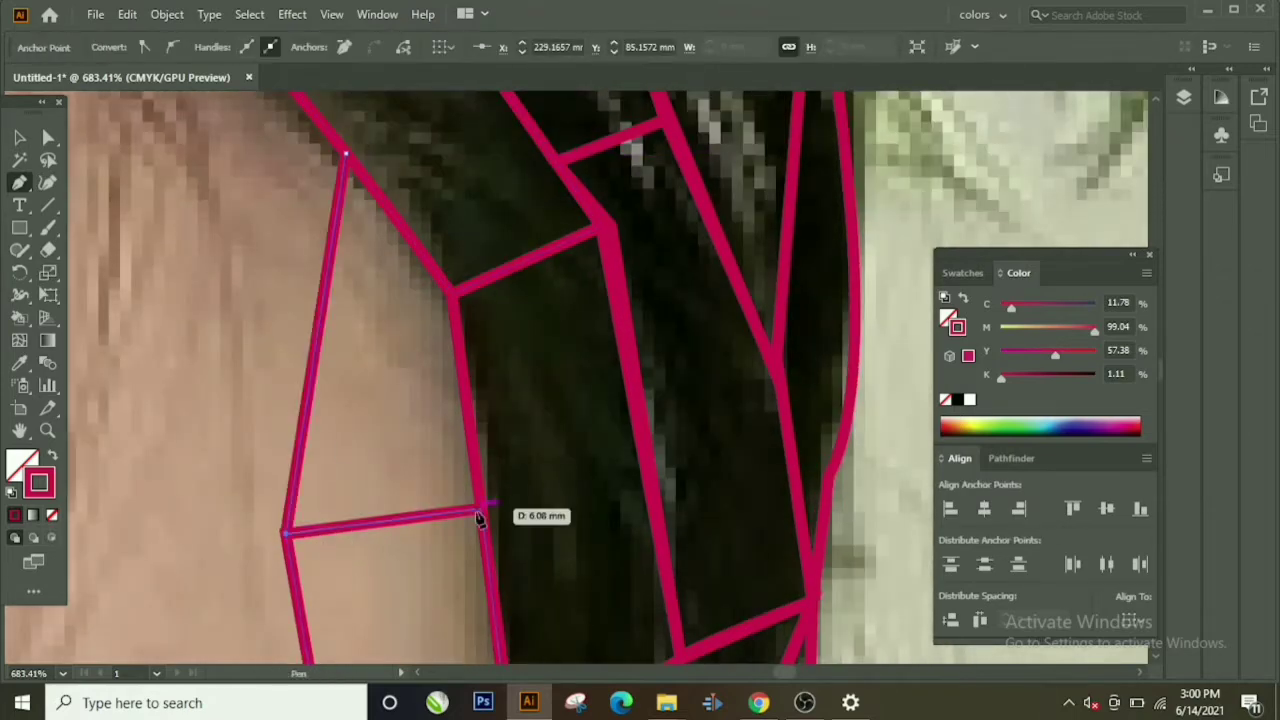
left_click(478, 515)
Step: Draw a polygon running along the hairline and down onto the forehead skin
left_click(345, 152)
scroll(349, 309, "up", 5)
left_click(722, 410)
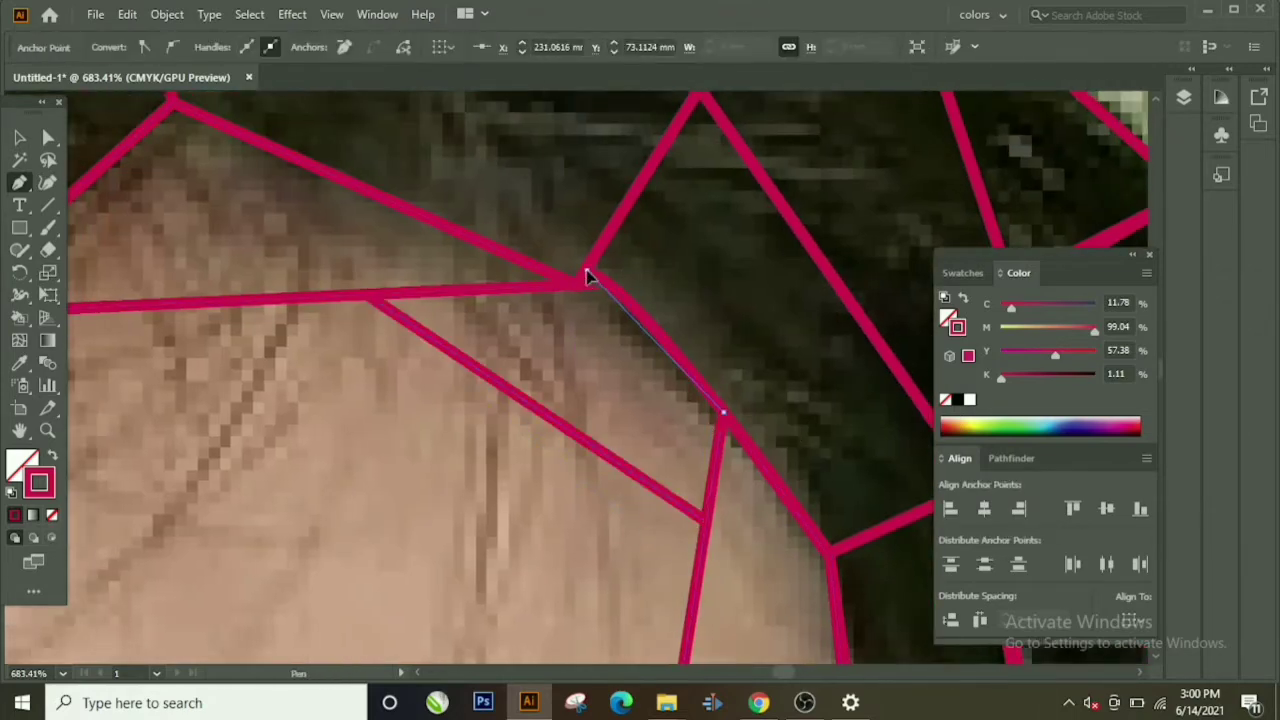
scroll(380, 297, "up", 5)
left_click(386, 466)
left_click(286, 400)
scroll(628, 310, "down", 3)
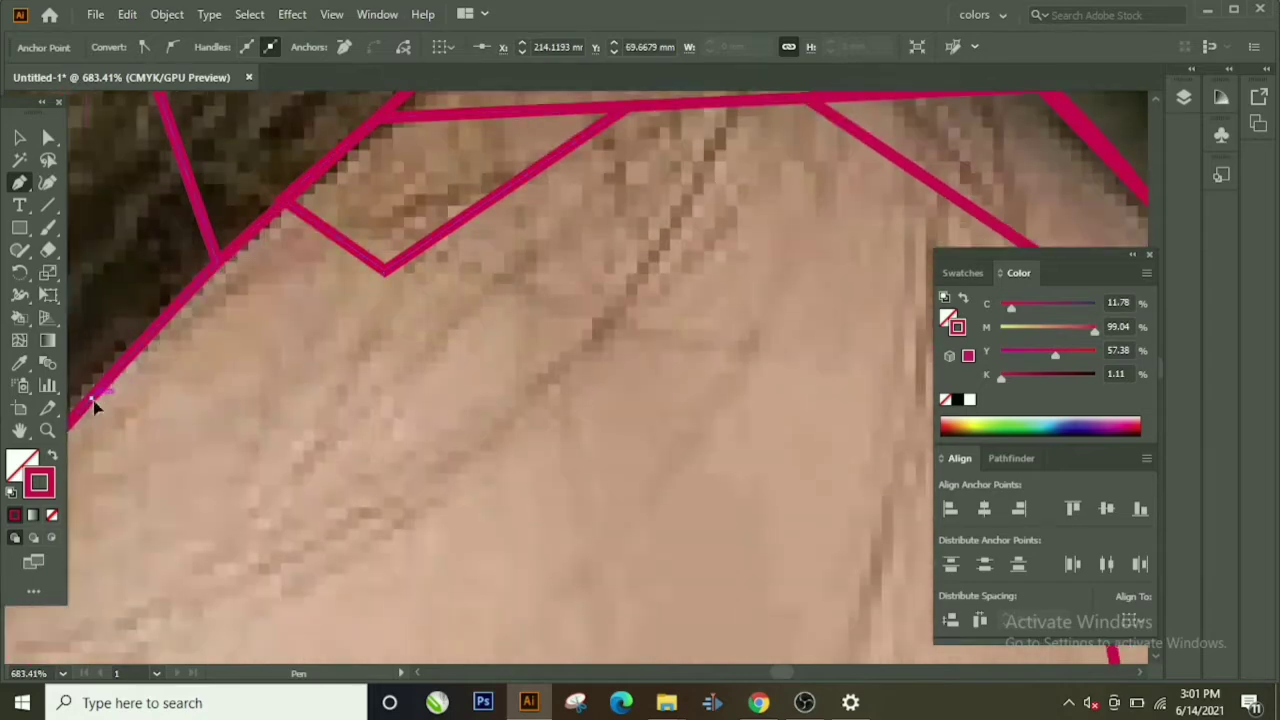
left_click(90, 400)
left_click(430, 480)
scroll(517, 374, "right", 3)
Step: Trace a closed facet around an existing triangle's edges
left_click(198, 529)
left_click(571, 151)
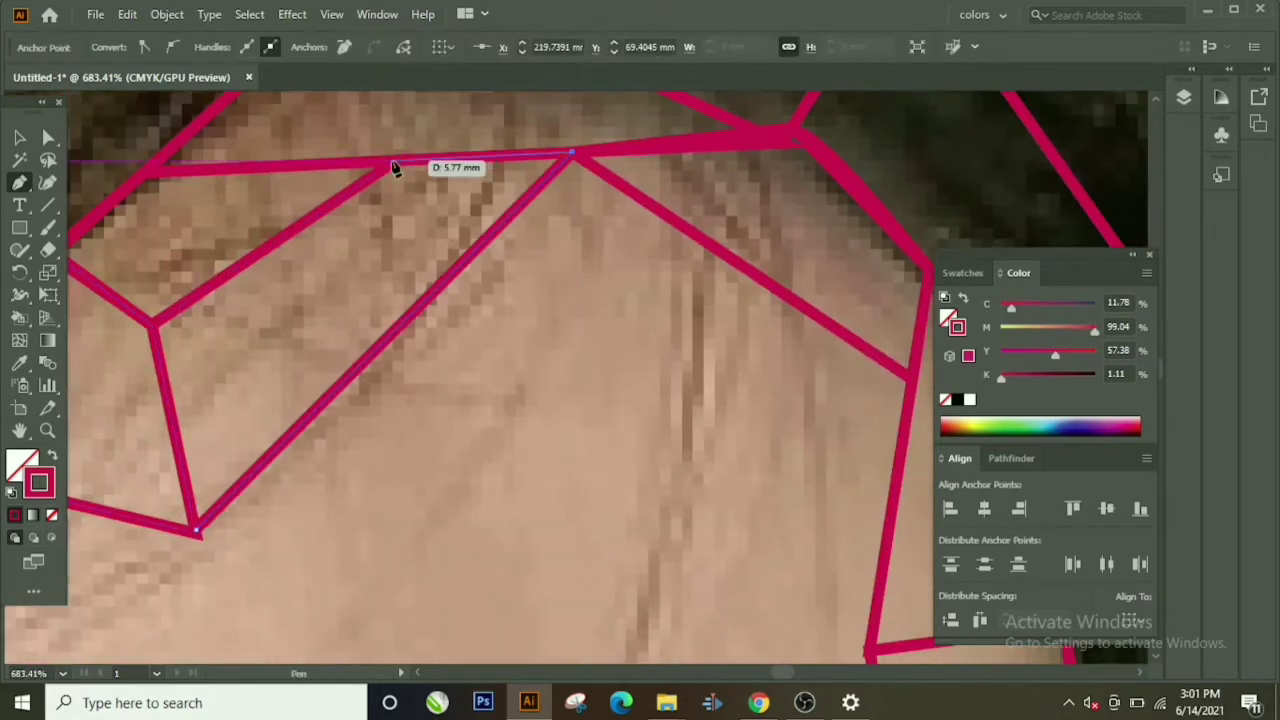
left_click(395, 160)
left_click(155, 320)
left_click(196, 527)
Step: Draw lines joining the lower-left and forehead corners to the right edge, then zoom out
left_click(197, 528)
left_click(914, 378)
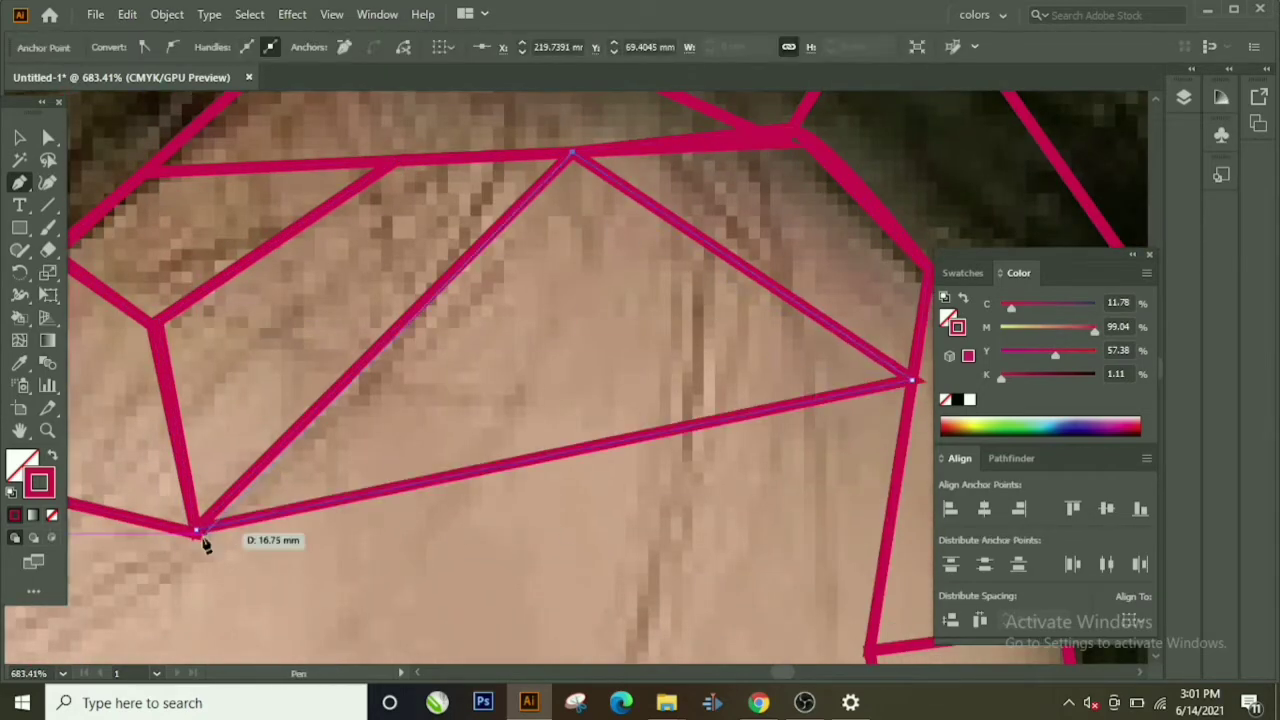
scroll(477, 250, "down", 3)
left_click(869, 424)
scroll(378, 192, "down", 1)
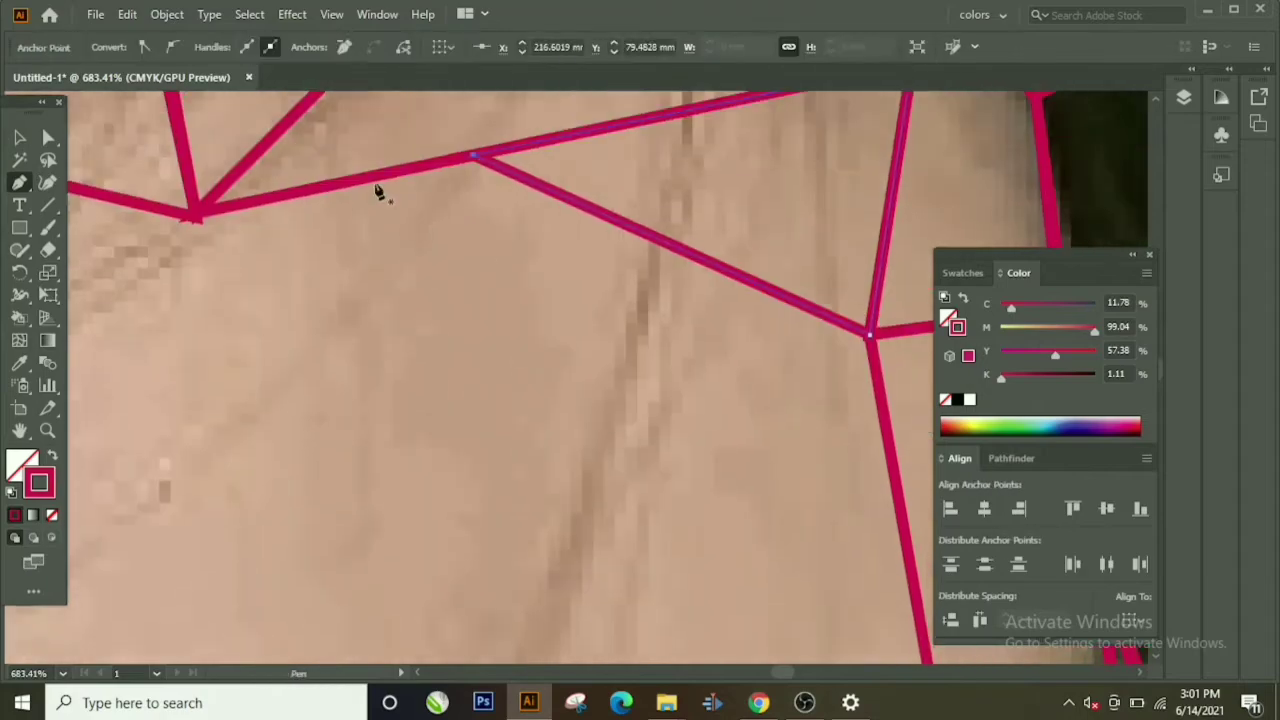
double_click(47, 432)
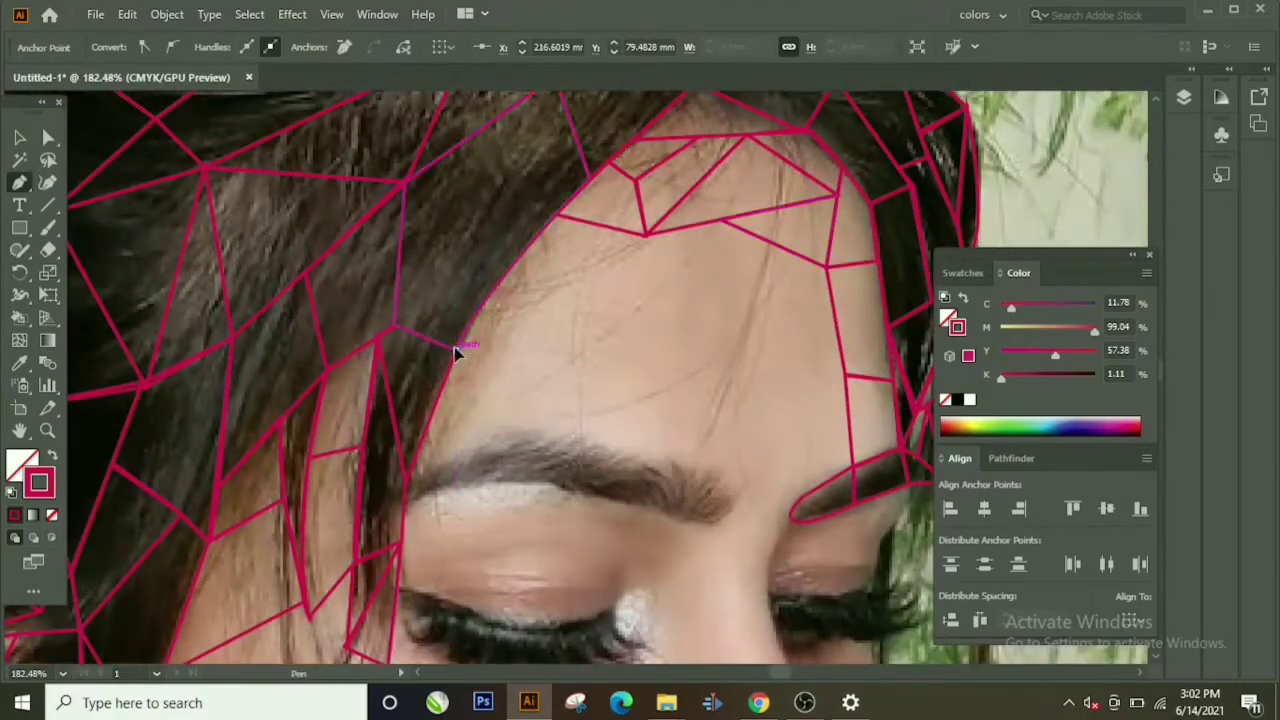
Step: Join forehead corners and run a line from the top forehead down to the eyebrow edge
left_click(456, 349)
scroll(391, 444, "up", 3)
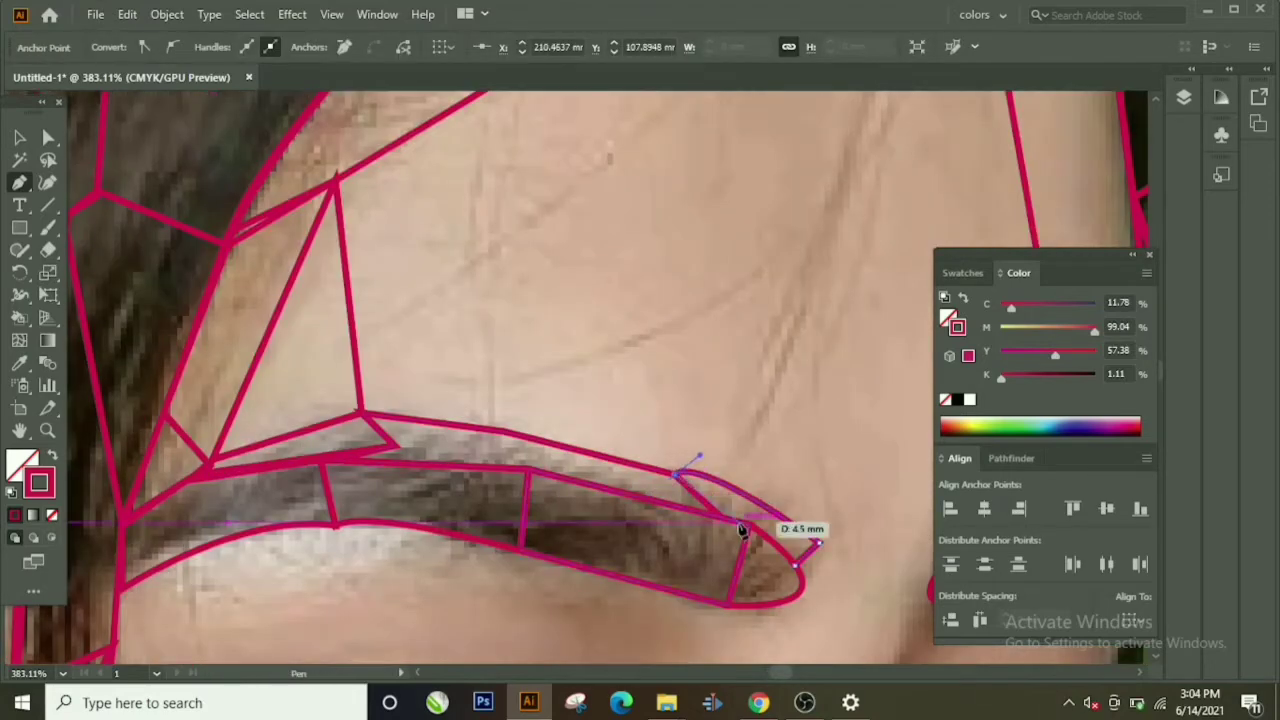
scroll(700, 400, "up", 2)
left_click(508, 142)
left_click(412, 462)
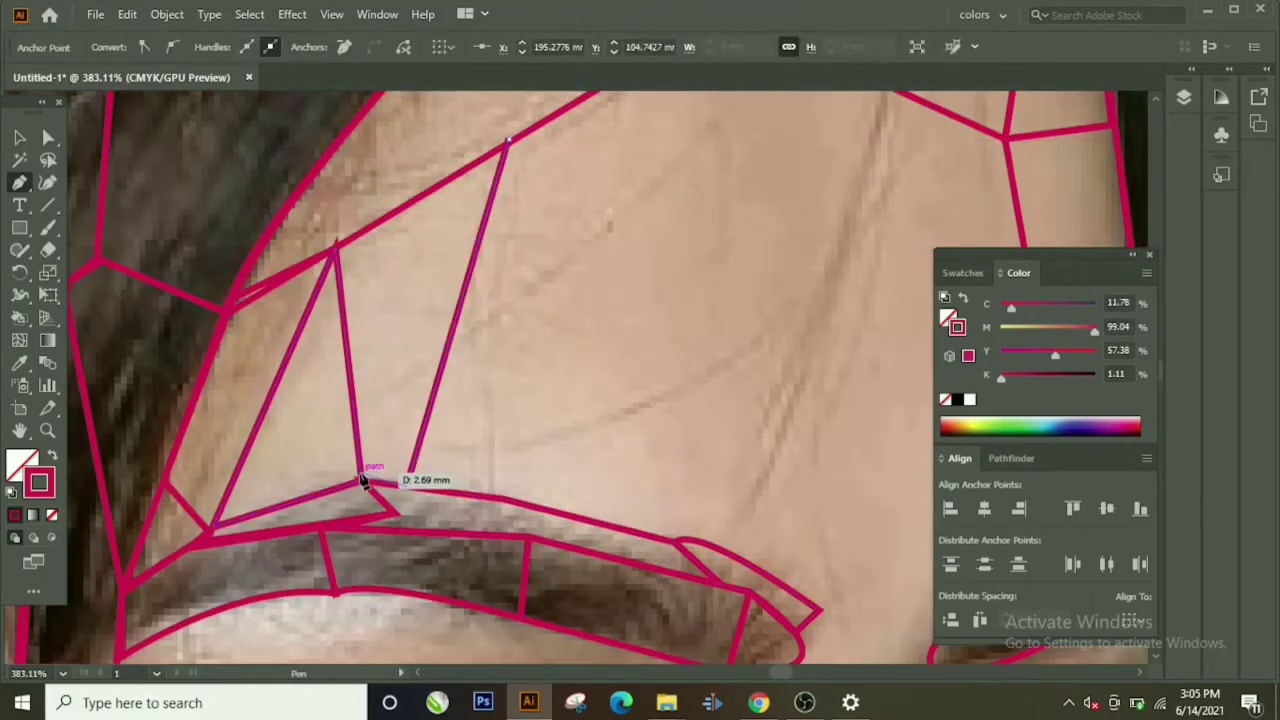
scroll(549, 118, "up", 3)
Step: Draw a V-shaped facet on the forehead above the eyebrow
left_click(712, 212)
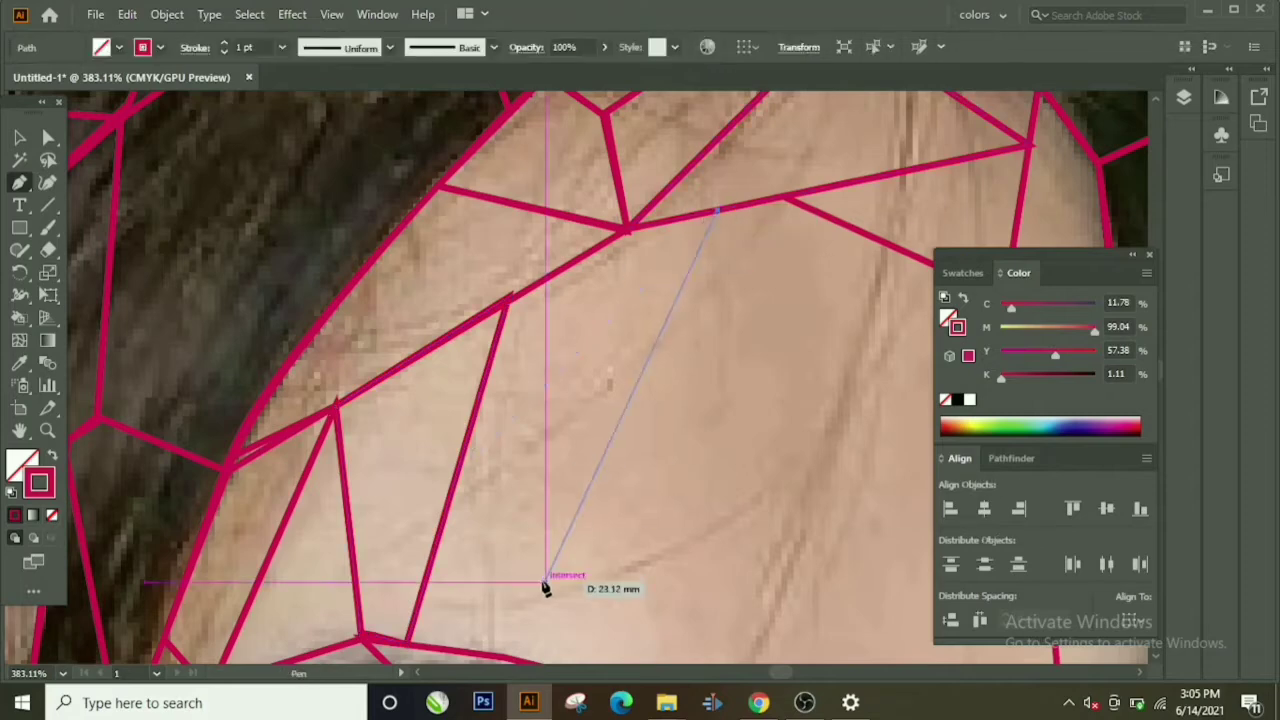
left_click(518, 540)
left_click(508, 298)
left_click(628, 232)
scroll(580, 300, "down", 3)
Step: Add a facet running along the eyebrow's upper edge and back onto the forehead
left_click(562, 318)
left_click(672, 540)
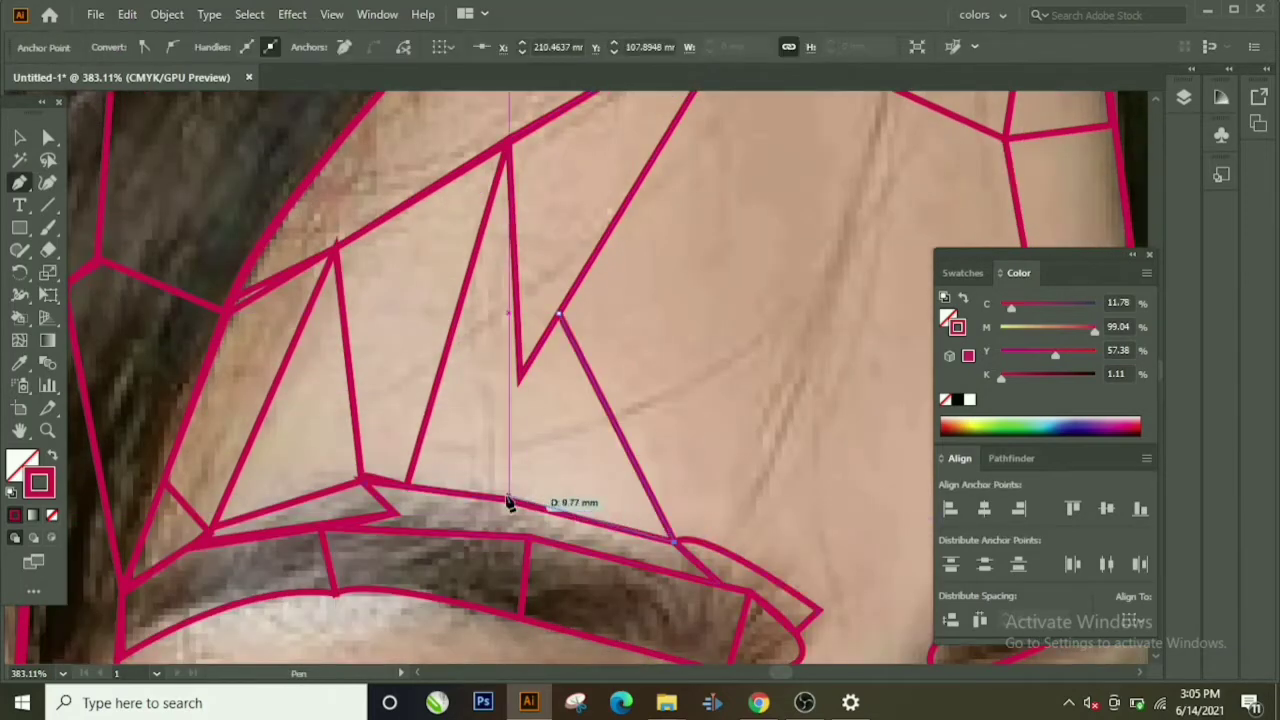
left_click(500, 497)
left_click(520, 380)
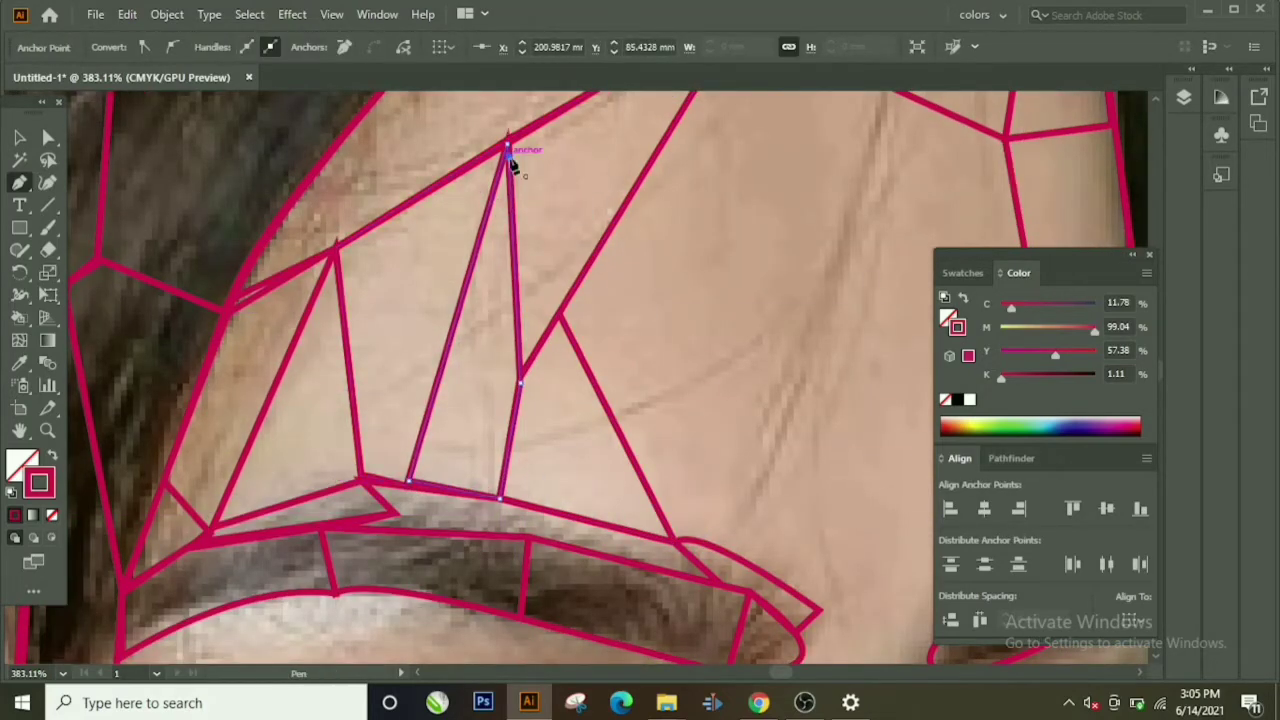
scroll(510, 160, "up", 3)
scroll(510, 160, "right", 4)
Step: Draw three lines across and down the forehead toward the eyebrow
left_click(380, 343)
left_click(771, 263)
scroll(615, 150, "down", 3)
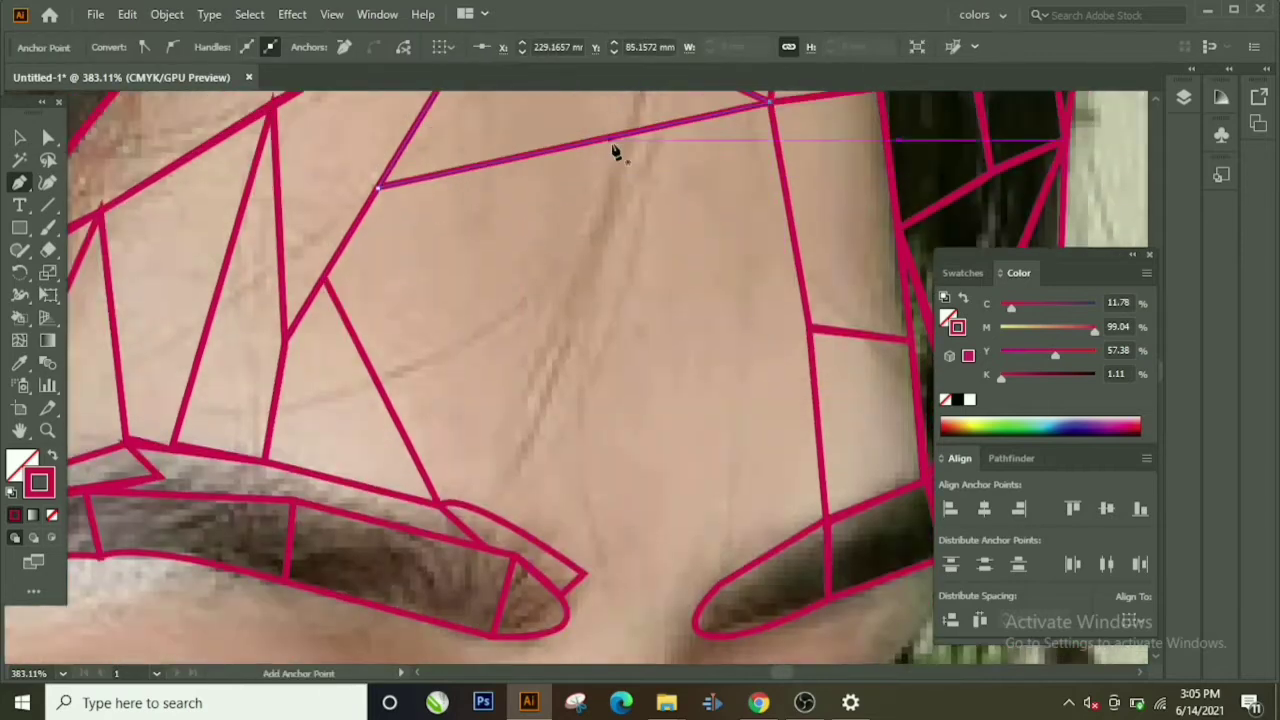
left_click(586, 140)
left_click(406, 433)
scroll(517, 372, "down", 1)
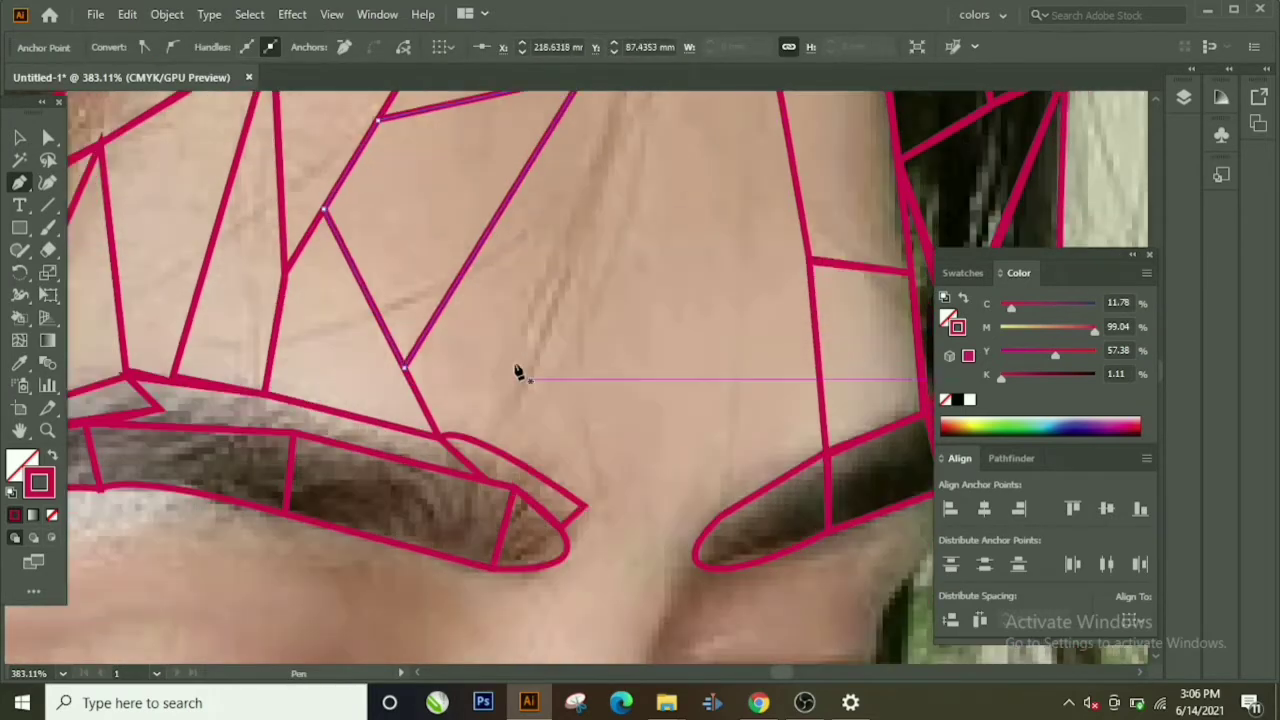
left_click(512, 190)
left_click(583, 505)
key("Escape")
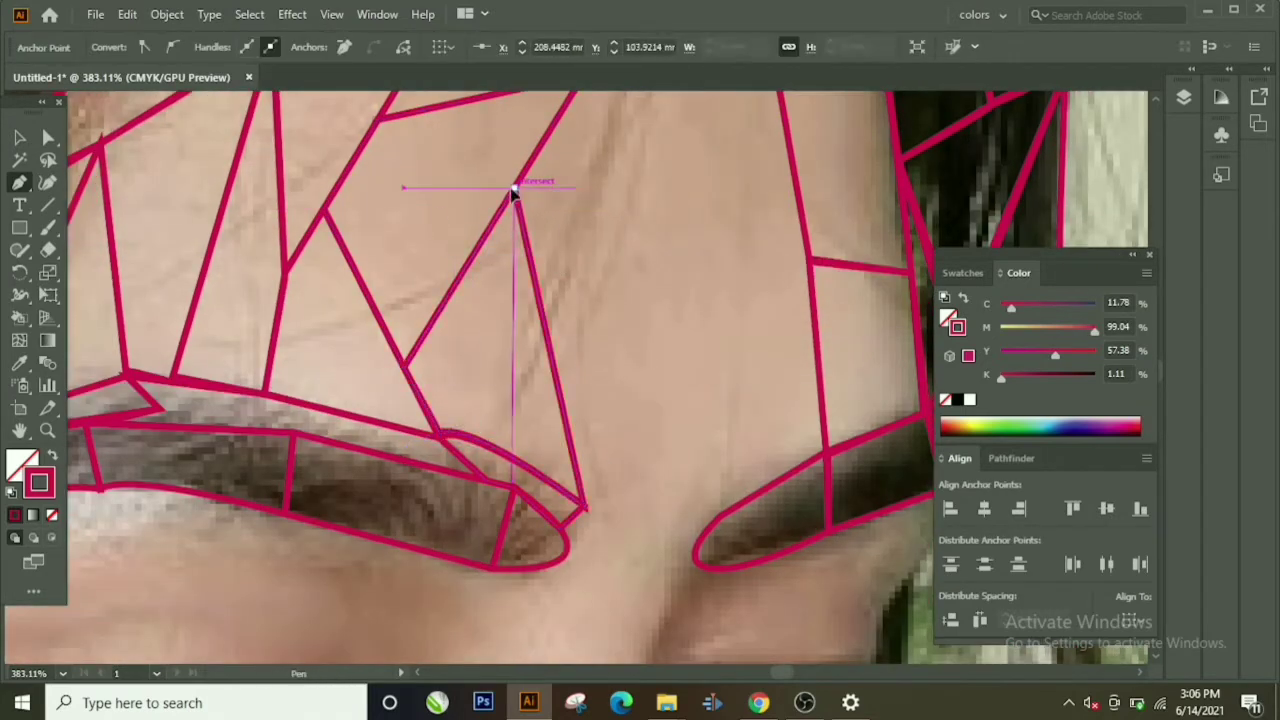
Step: Add a lower-forehead line to the right corner and a corner at the inner eyebrow tip
scroll(530, 300, "up", 2)
left_click(543, 455)
left_click(810, 398)
scroll(527, 401, "down", 3)
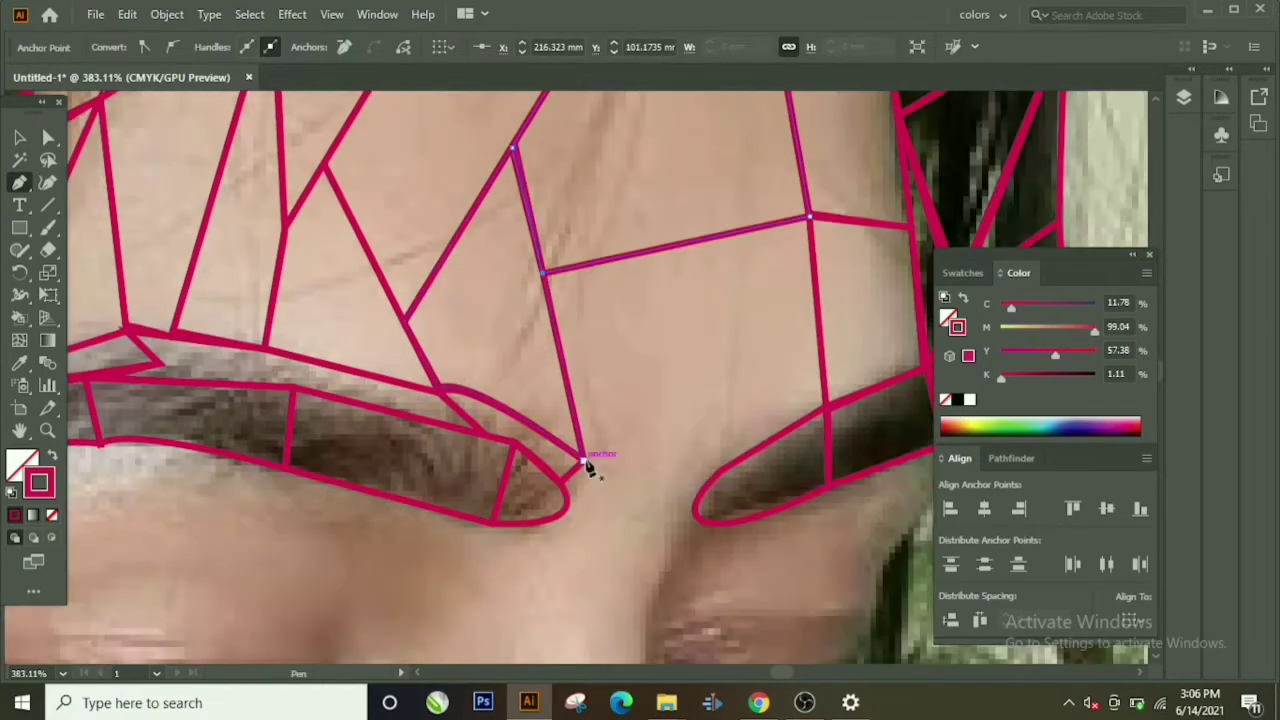
left_click(586, 457)
scroll(586, 457, "down", 2)
Step: Join the two inner eyebrow tips and close the cell between the eyebrows
left_click(557, 379)
left_click(695, 379)
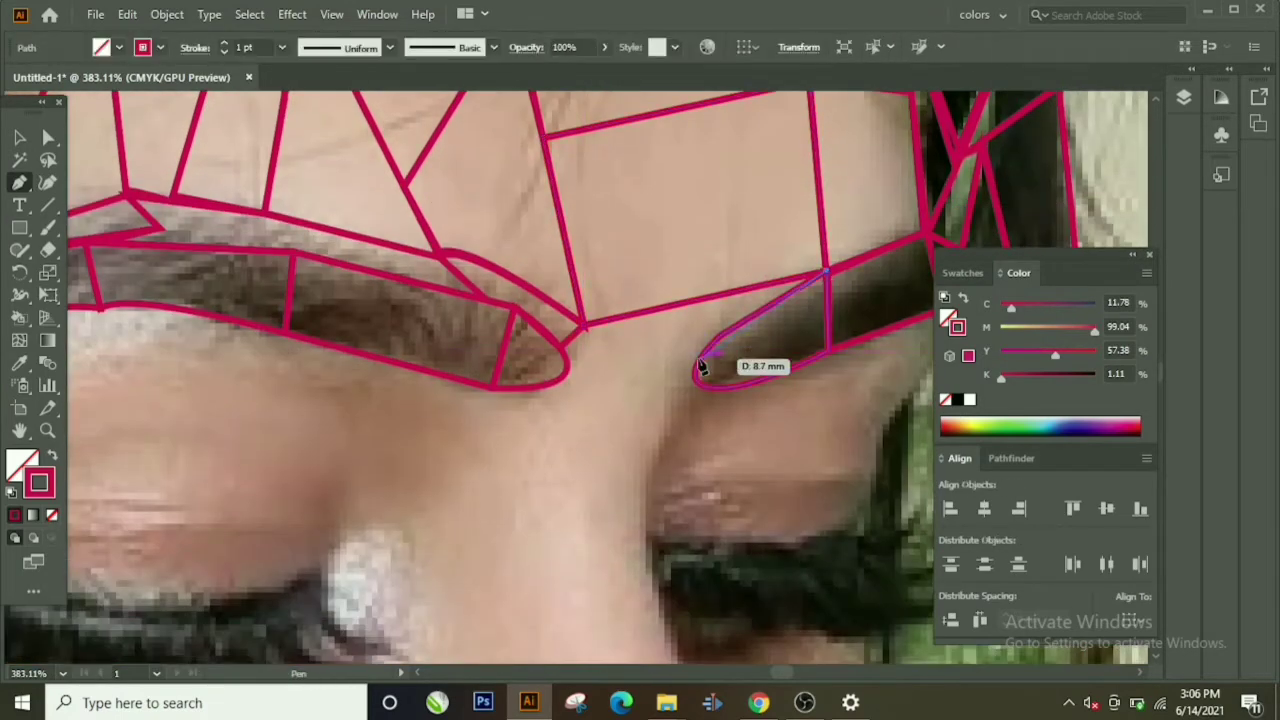
scroll(674, 314, "down", 2)
left_click(677, 125)
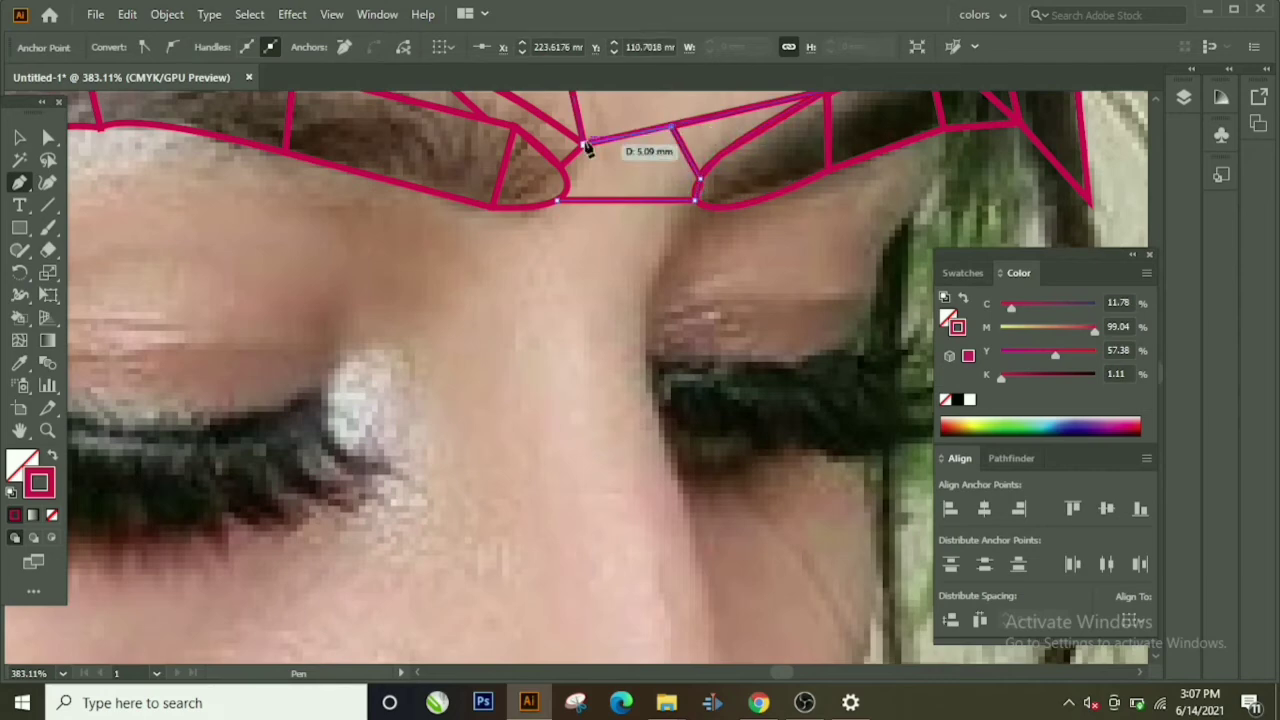
left_click(586, 143)
scroll(528, 186, "down", 1)
scroll(222, 240, "up", 2)
scroll(222, 240, "left", 5)
Step: Trace a curved outline along the brow's underside and a line down to the eye corner
left_click(310, 172)
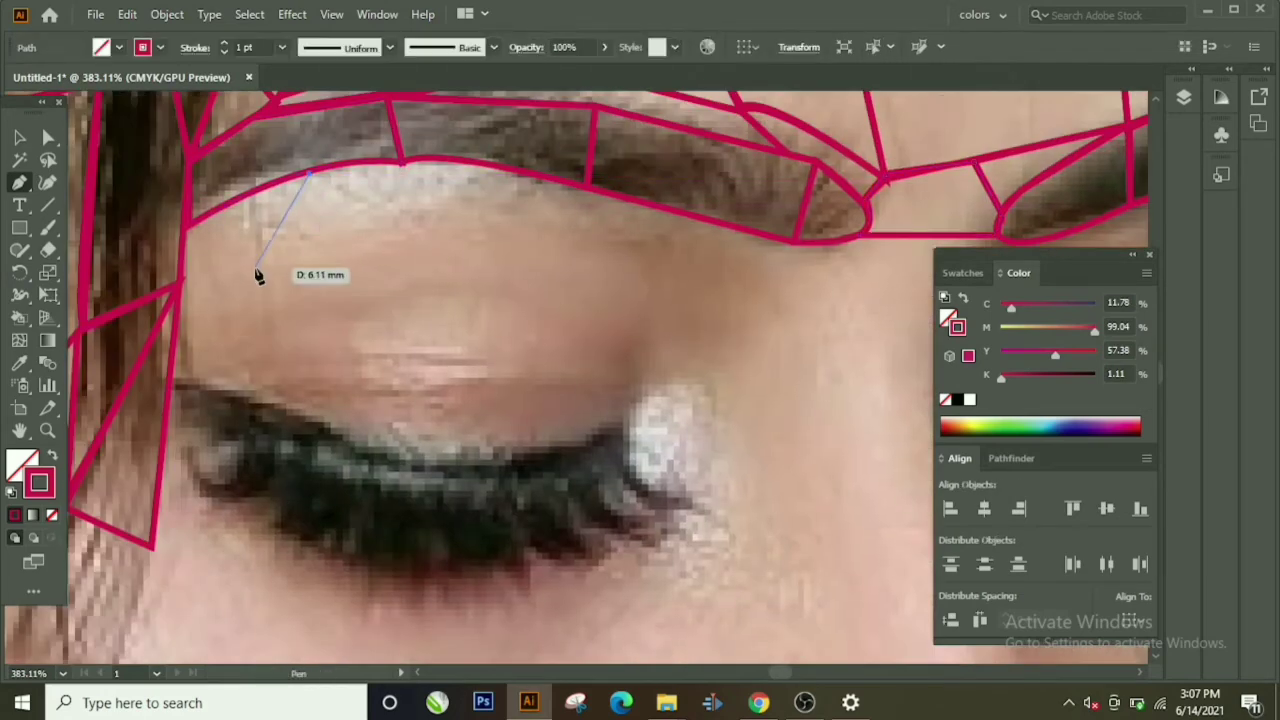
left_click(188, 227)
left_click_drag(480, 200, 493, 172)
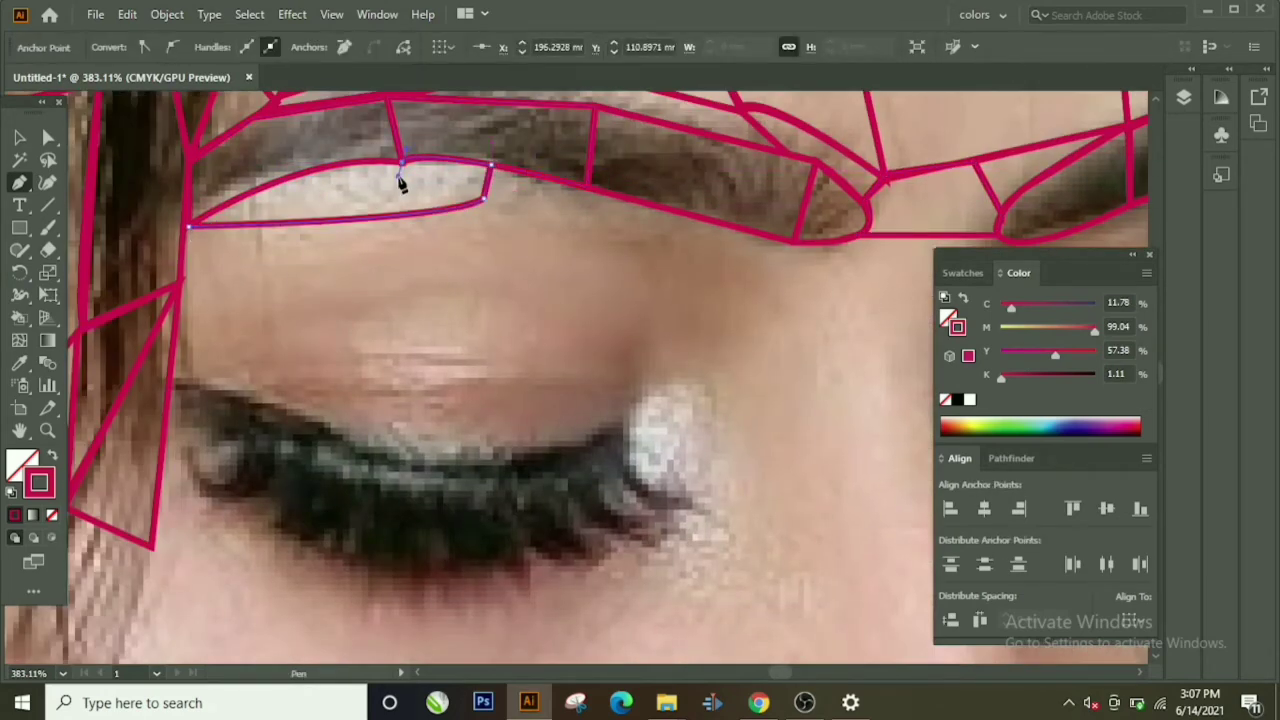
scroll(256, 243, "down", 3)
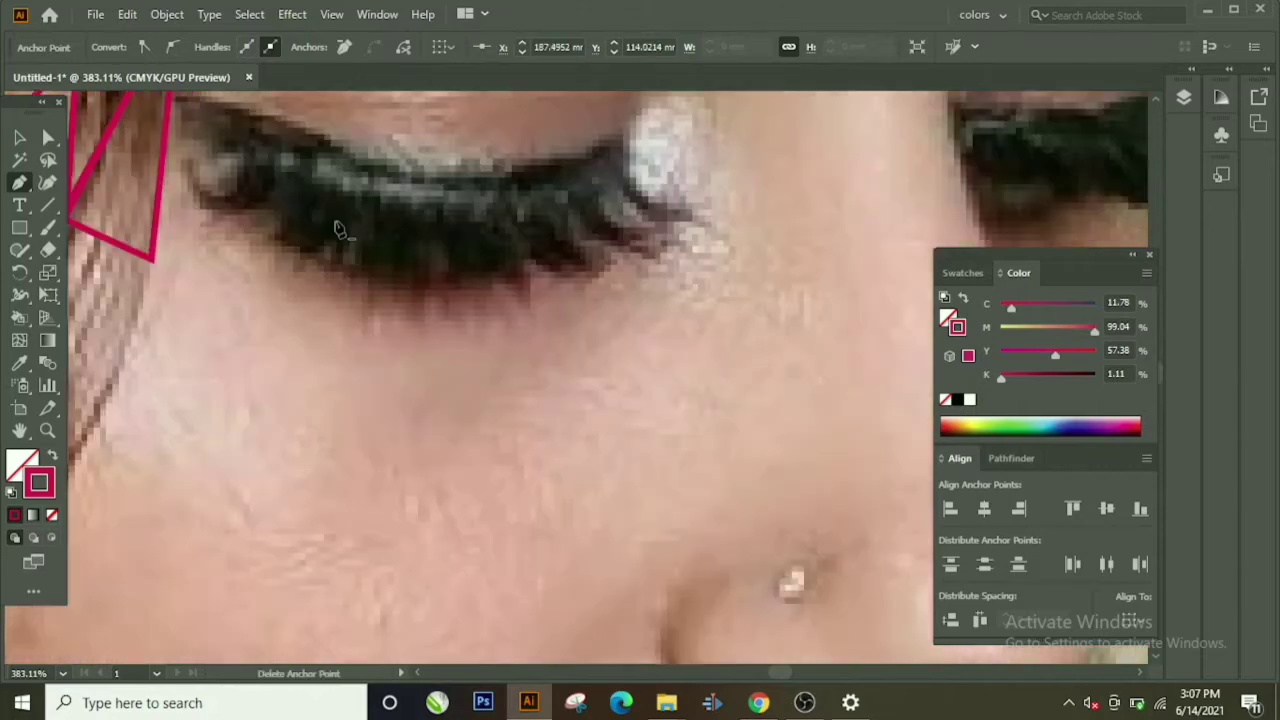
scroll(300, 230, "up", 3)
left_click(338, 207)
left_click(171, 367)
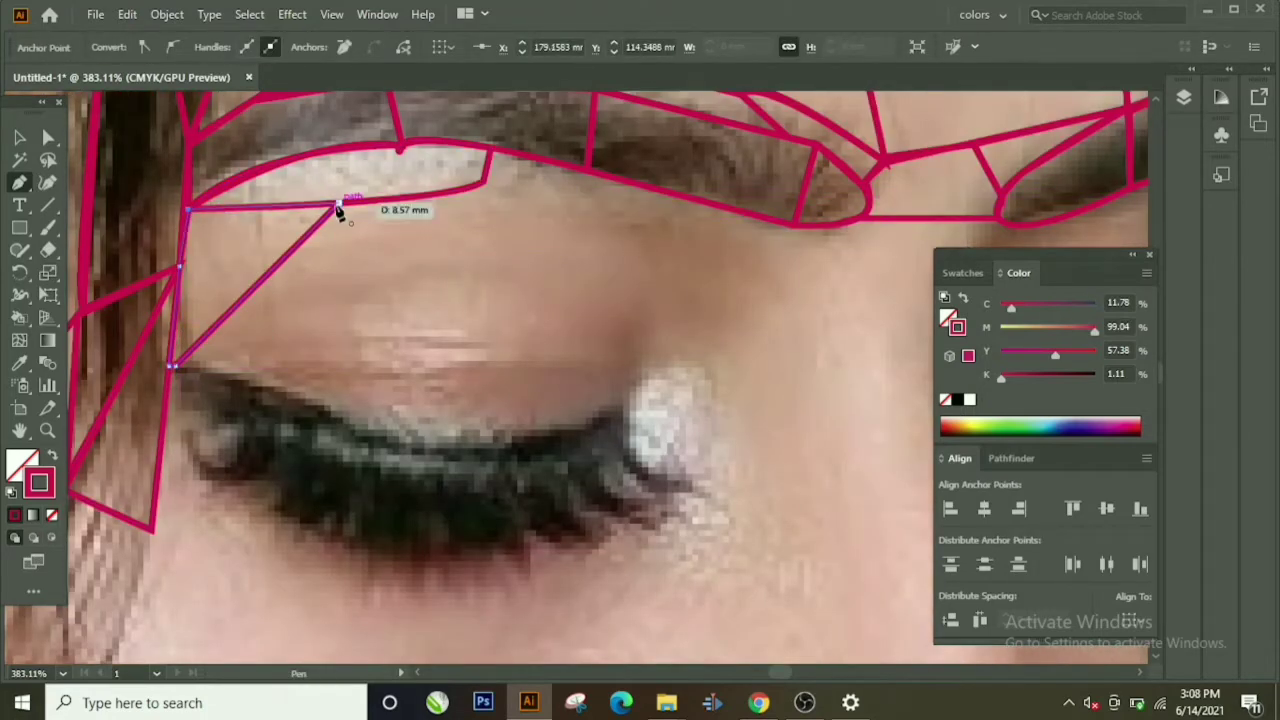
scroll(300, 230, "down", 1)
Step: Draw facets connecting the eyelid above the lash line up to the brow
left_click(226, 296)
left_click(402, 358)
left_click(390, 177)
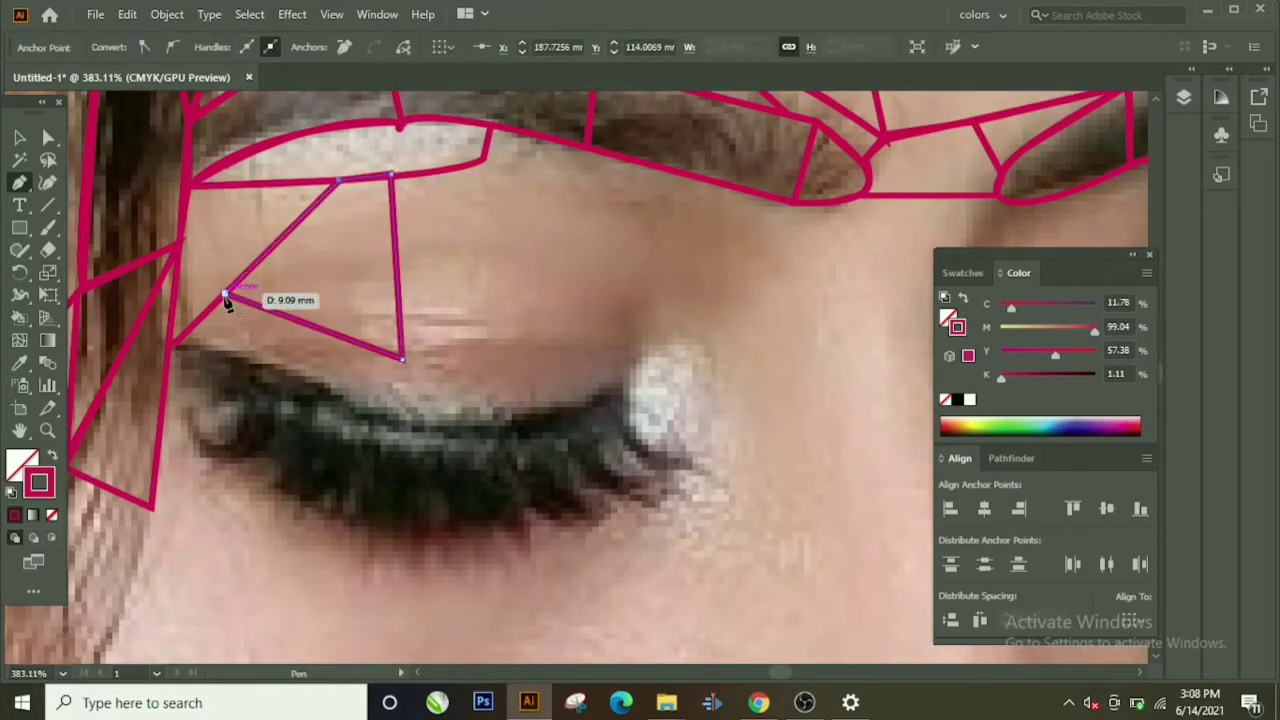
left_click(483, 160)
left_click(530, 328)
left_click(402, 358)
Step: Add a facet linking the right eyelid to the brow line
left_click(484, 160)
left_click(676, 228)
left_click(684, 175)
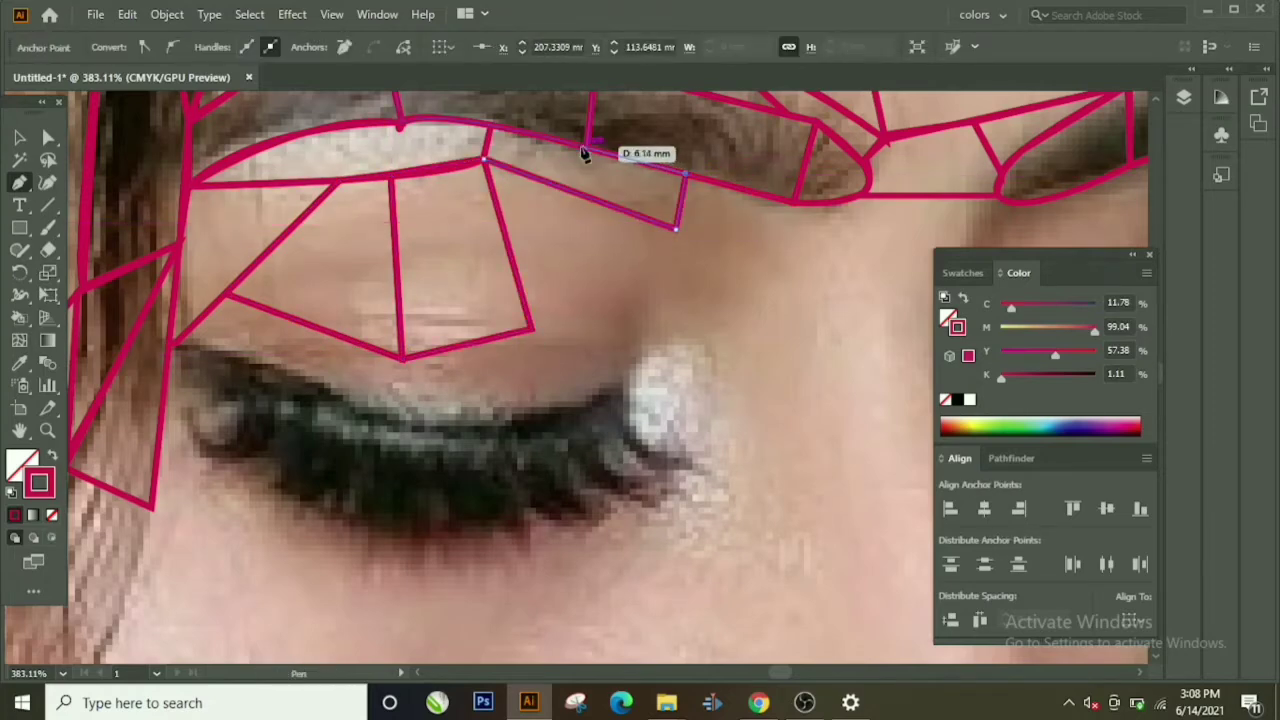
left_click(528, 329)
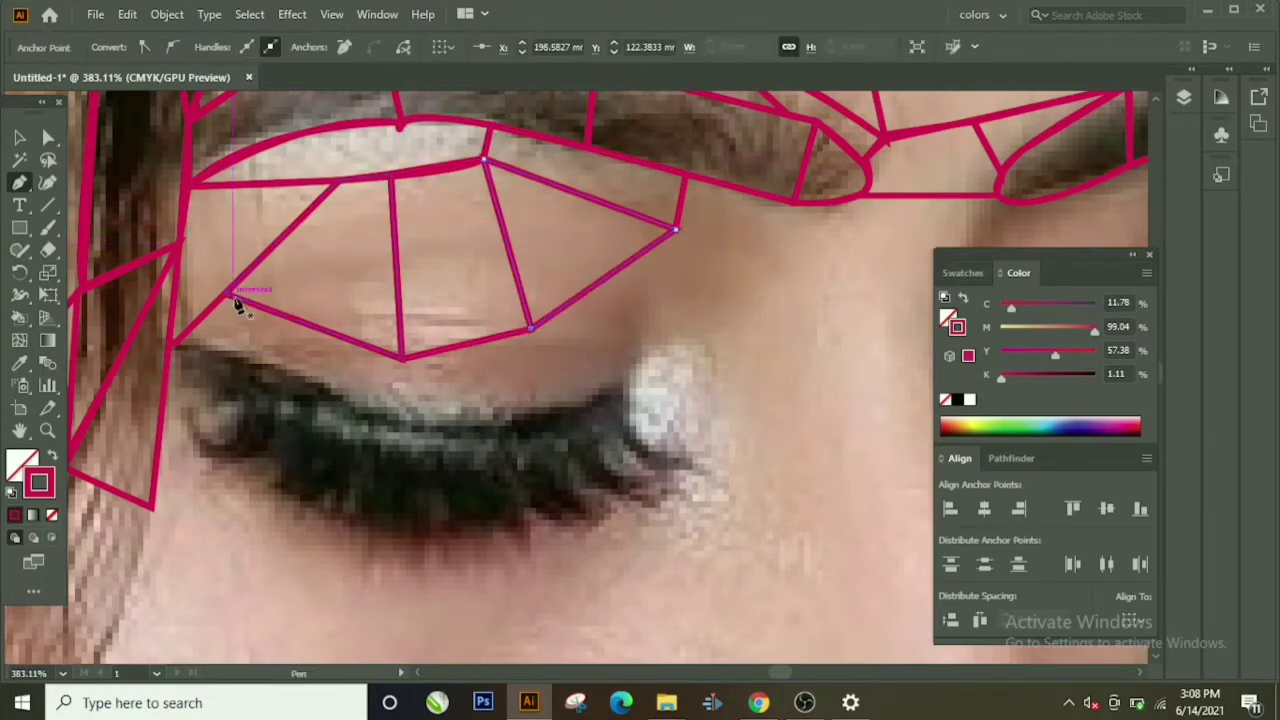
Step: Close a triangle under the brow and a polygon over the upper eyelid crease
left_click(395, 403)
left_click(229, 297)
left_click(830, 205)
left_click(722, 335)
left_click(676, 228)
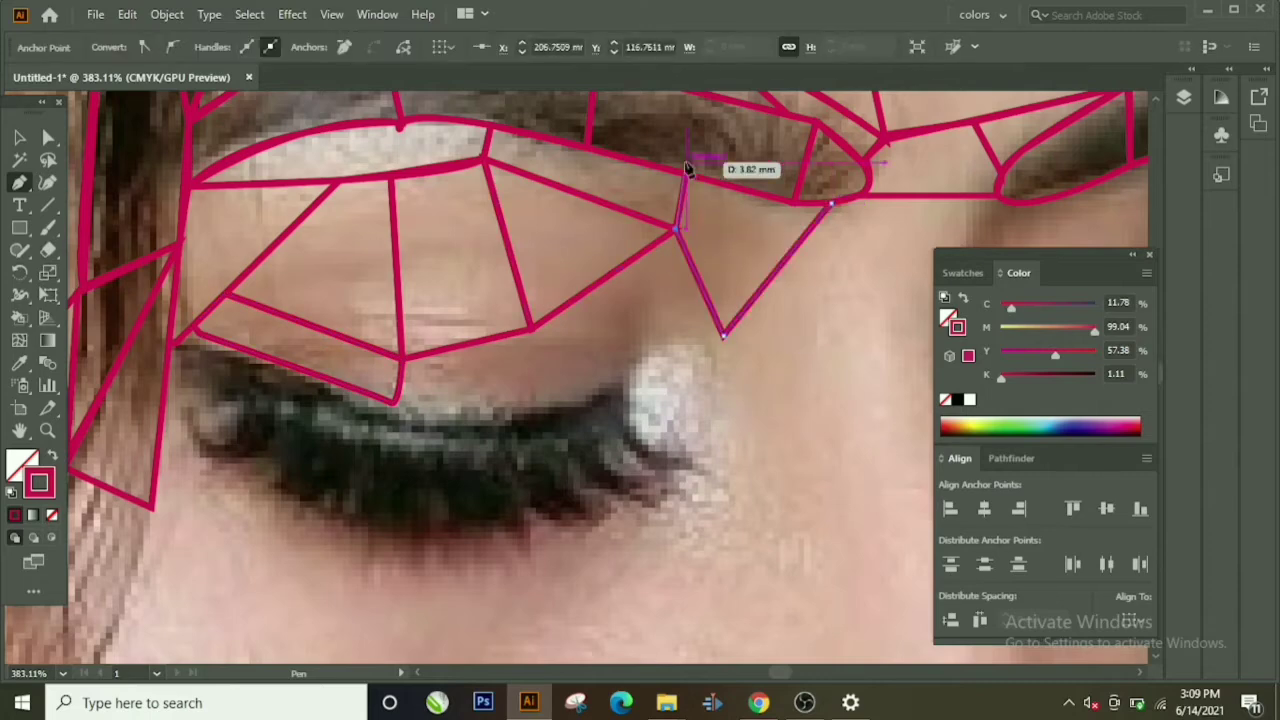
scroll(845, 218, "down", 1)
left_click(531, 263)
scroll(560, 210, "down", 1)
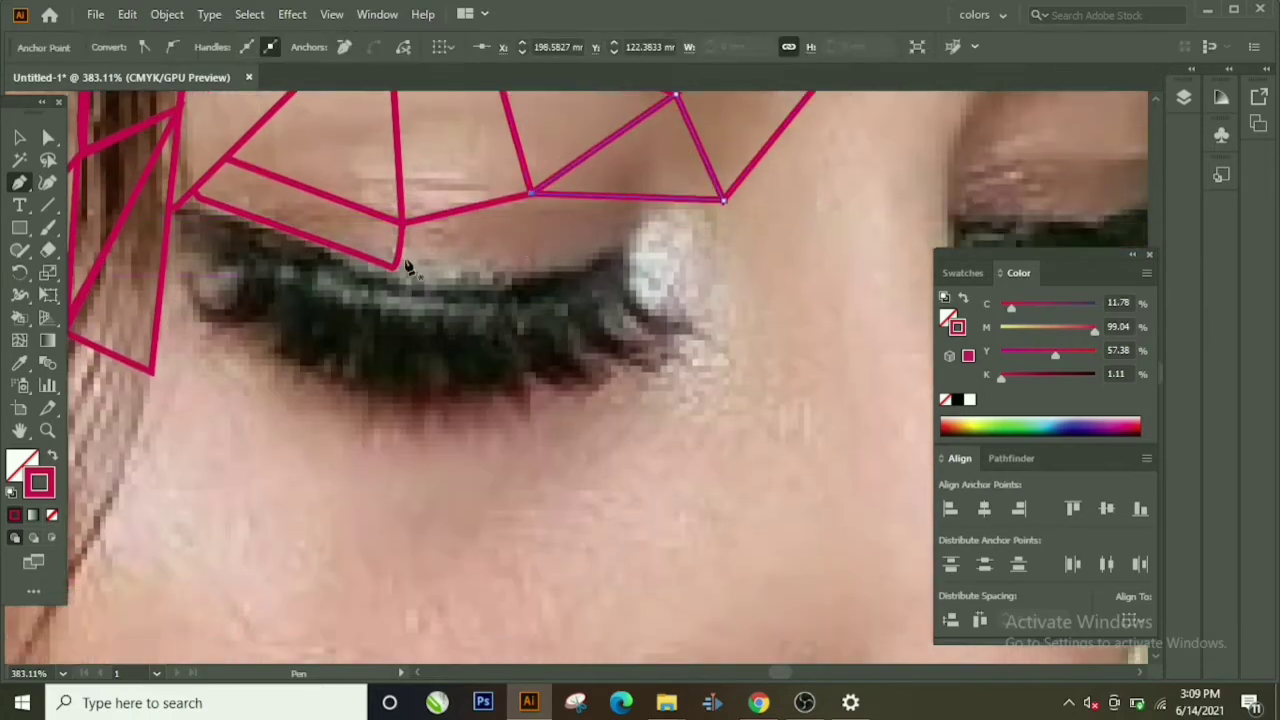
left_click(393, 266)
left_click(600, 254)
Step: Draw a closed polygon with curved edges following the eyelash line
left_click(174, 263)
left_click(392, 352)
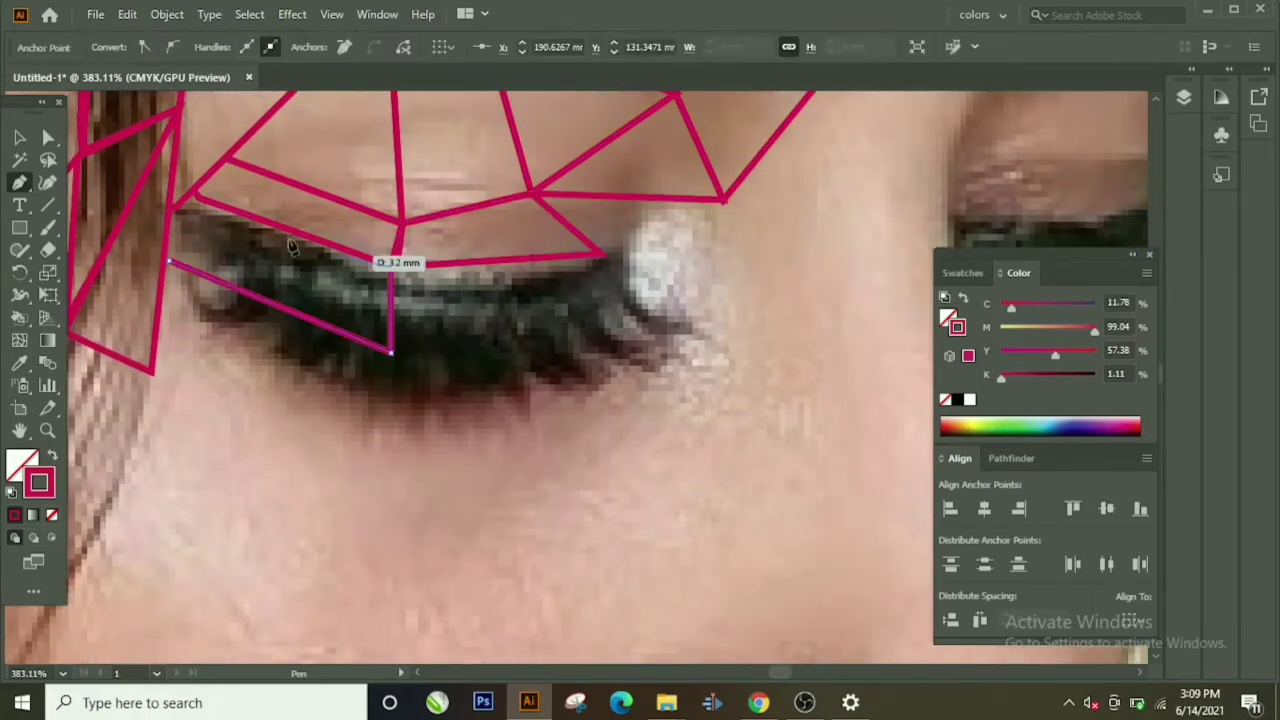
left_click_drag(392, 267, 390, 275)
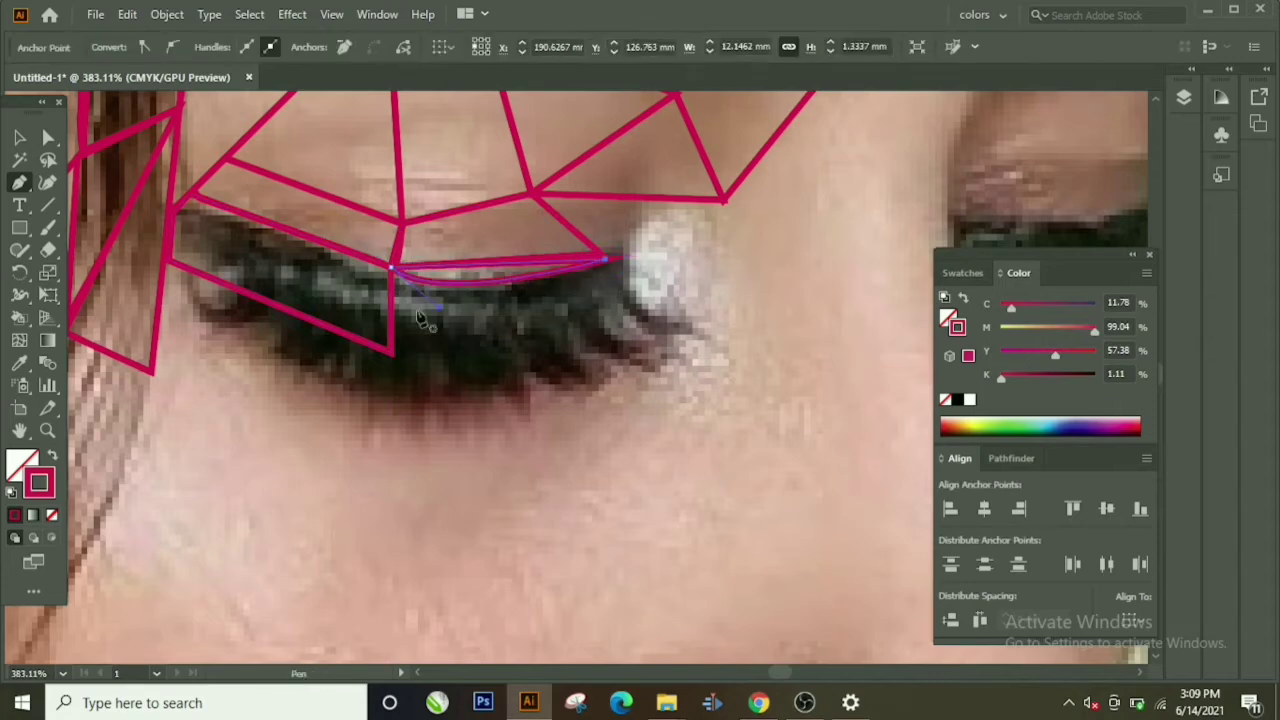
left_click_drag(605, 261, 620, 275)
left_click(683, 330)
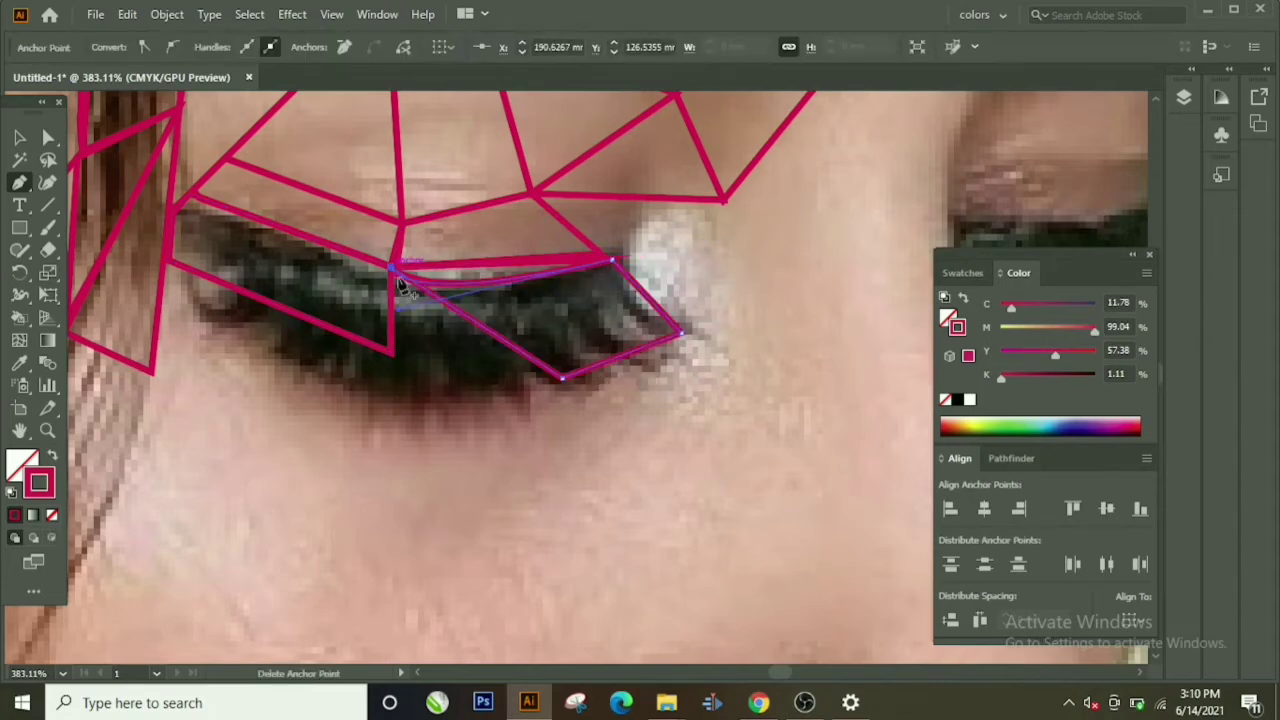
left_click(563, 378)
left_click(392, 268)
Step: Outline the bright highlight at the eye's corner and connect it up to the brow mesh
left_click(536, 193)
left_click(655, 201)
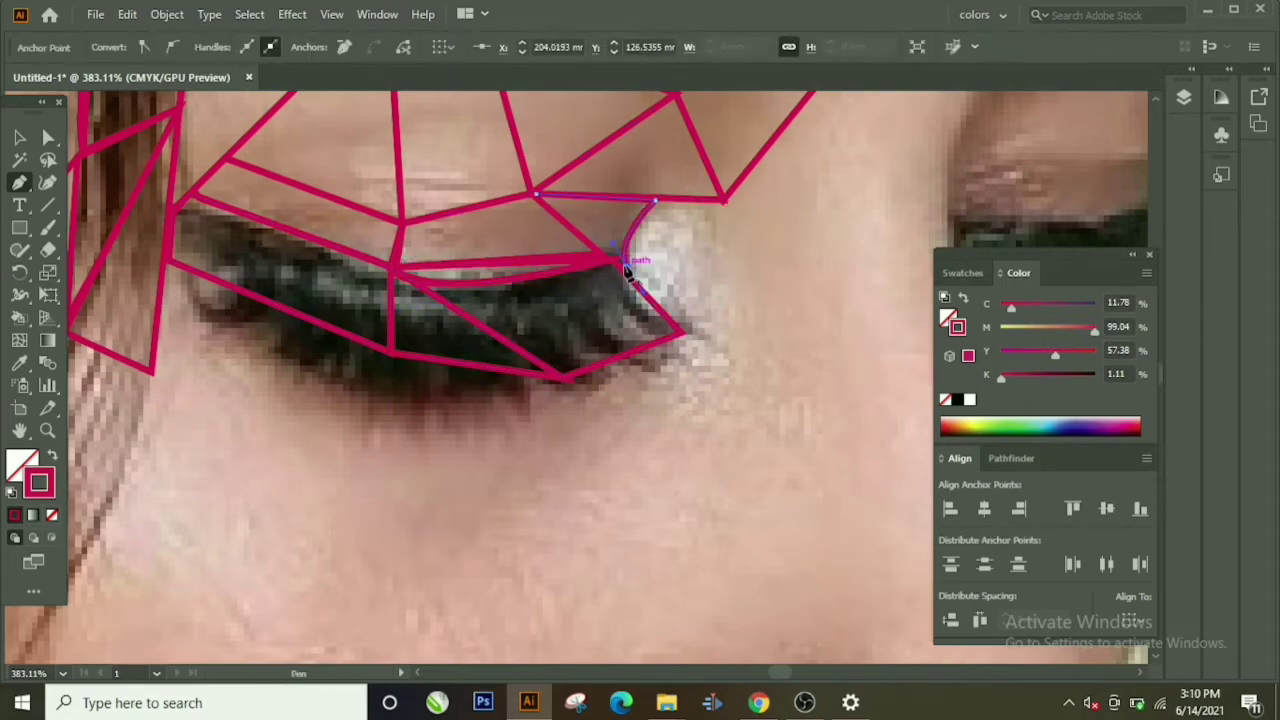
left_click(723, 200)
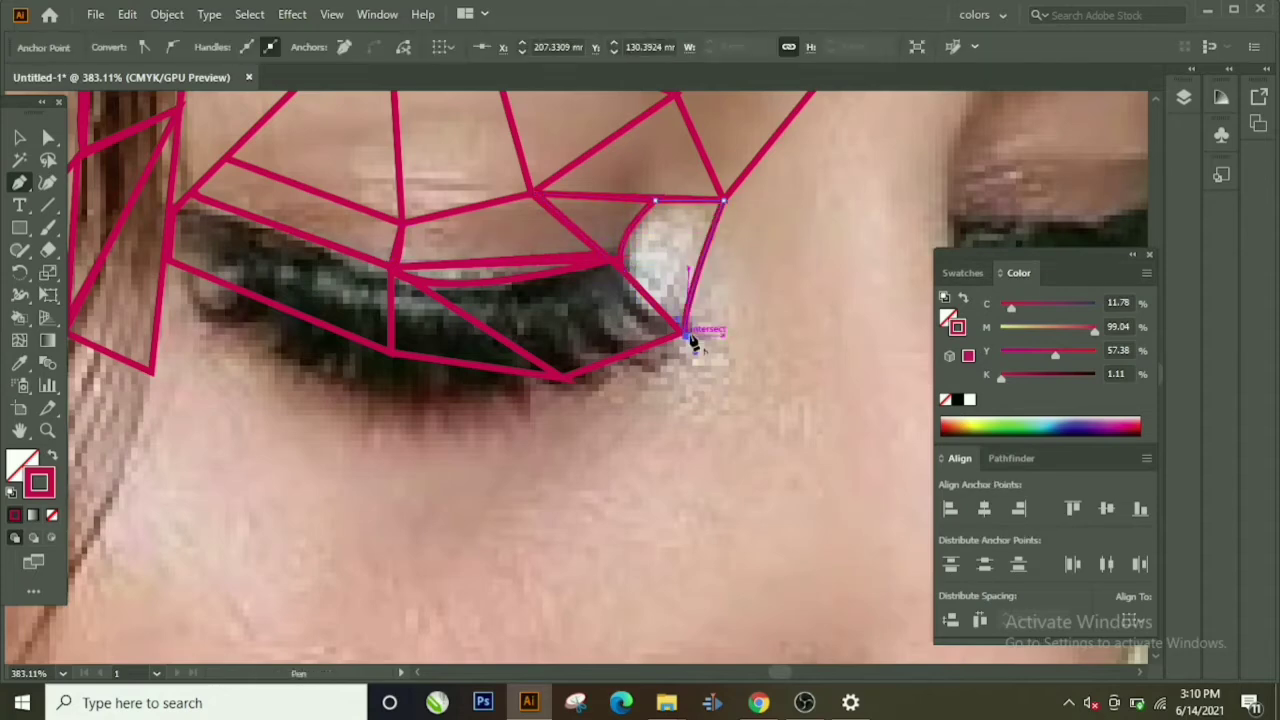
scroll(700, 220, "up", 2)
left_click(858, 296)
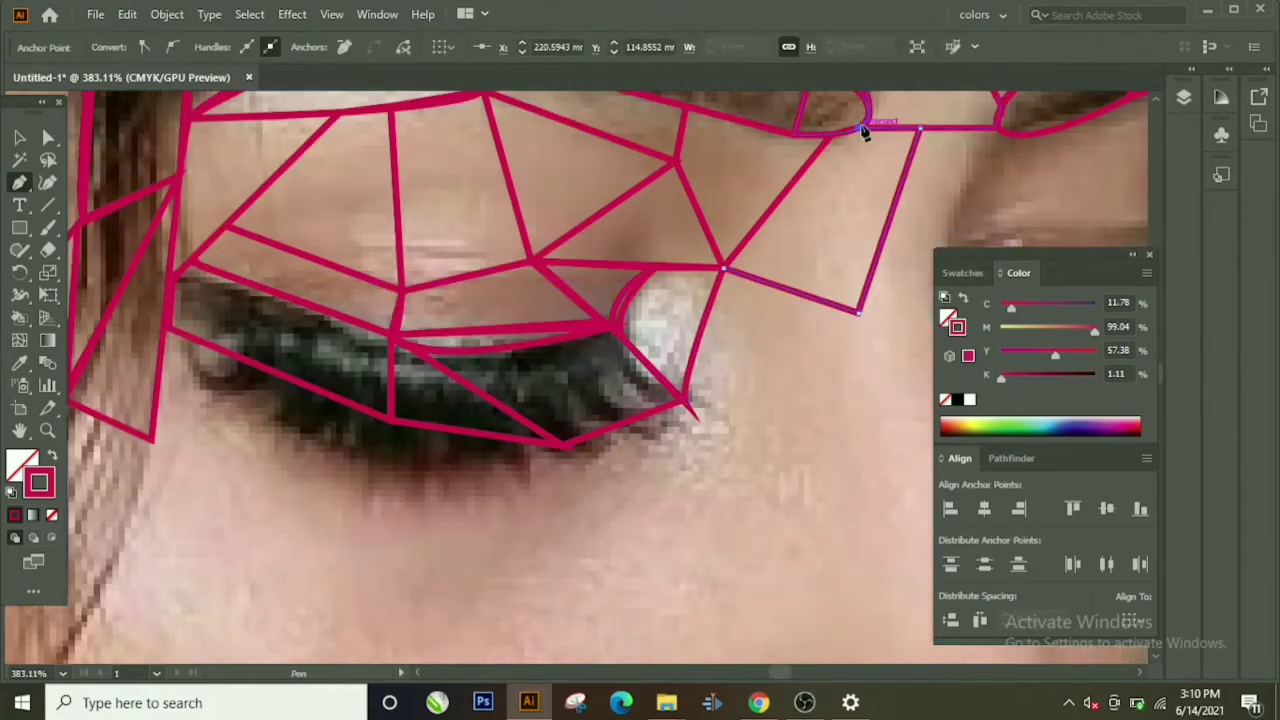
left_click(863, 129)
scroll(780, 250, "down", 3)
Step: Draw a Pen triangle from below the eye corner to a point outside the eye
left_click(688, 313)
left_click(881, 271)
left_click(858, 220)
Step: Trace a temple triangle beside the hair, extending its edge down toward the earring
scroll(600, 330, "left", 5)
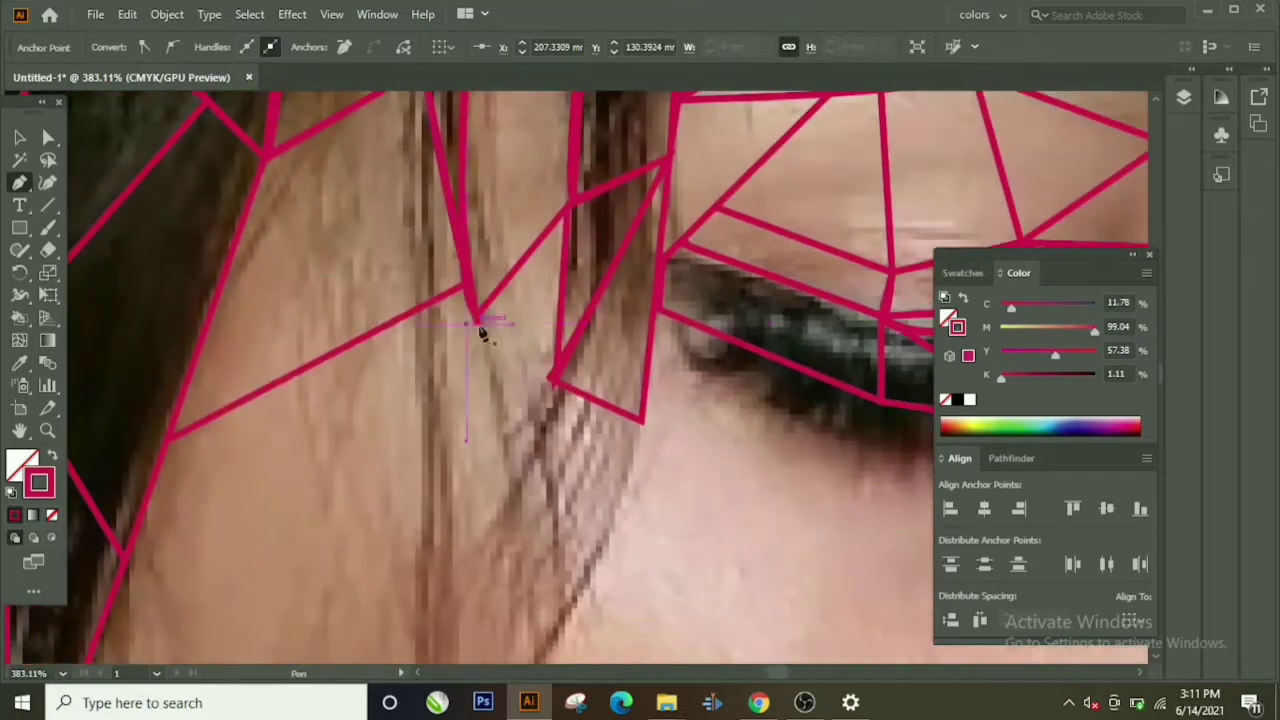
left_click(585, 286)
scroll(480, 314, "down", 2)
scroll(480, 200, "up", 1)
scroll(323, 466, "down", 1)
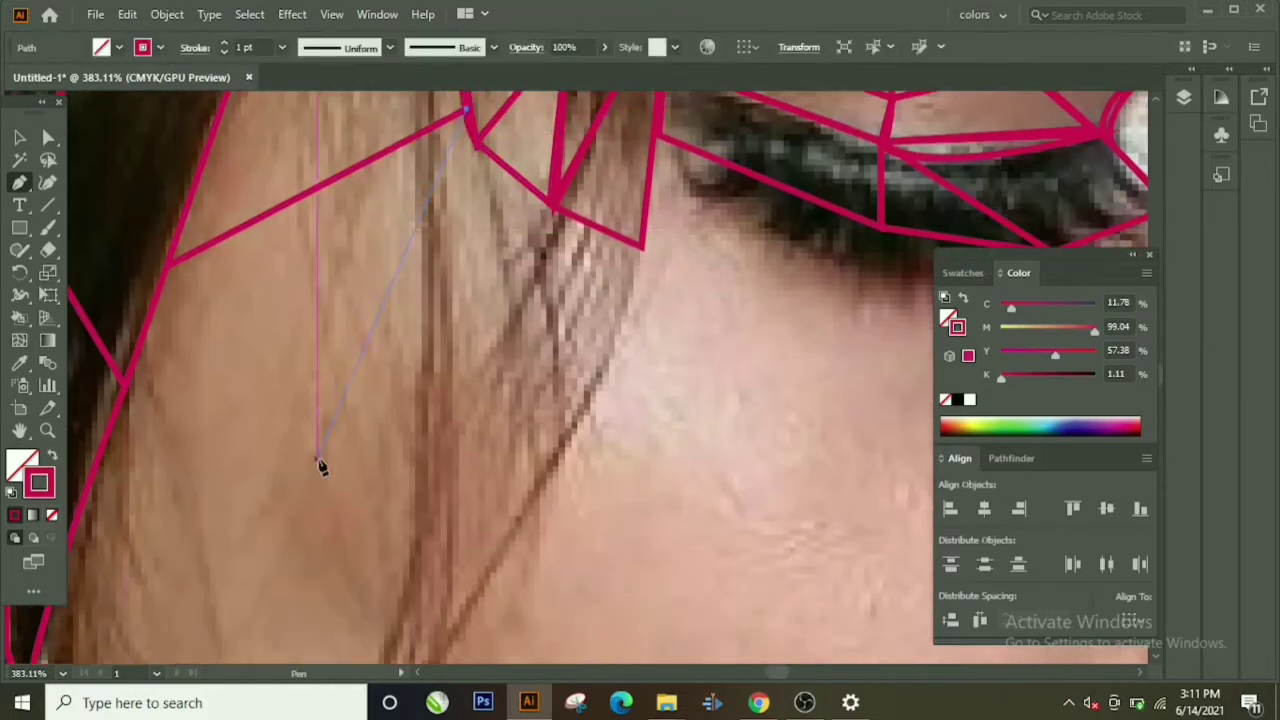
scroll(463, 114, "down", 2)
scroll(686, 277, "down", 2)
scroll(680, 224, "down", 3)
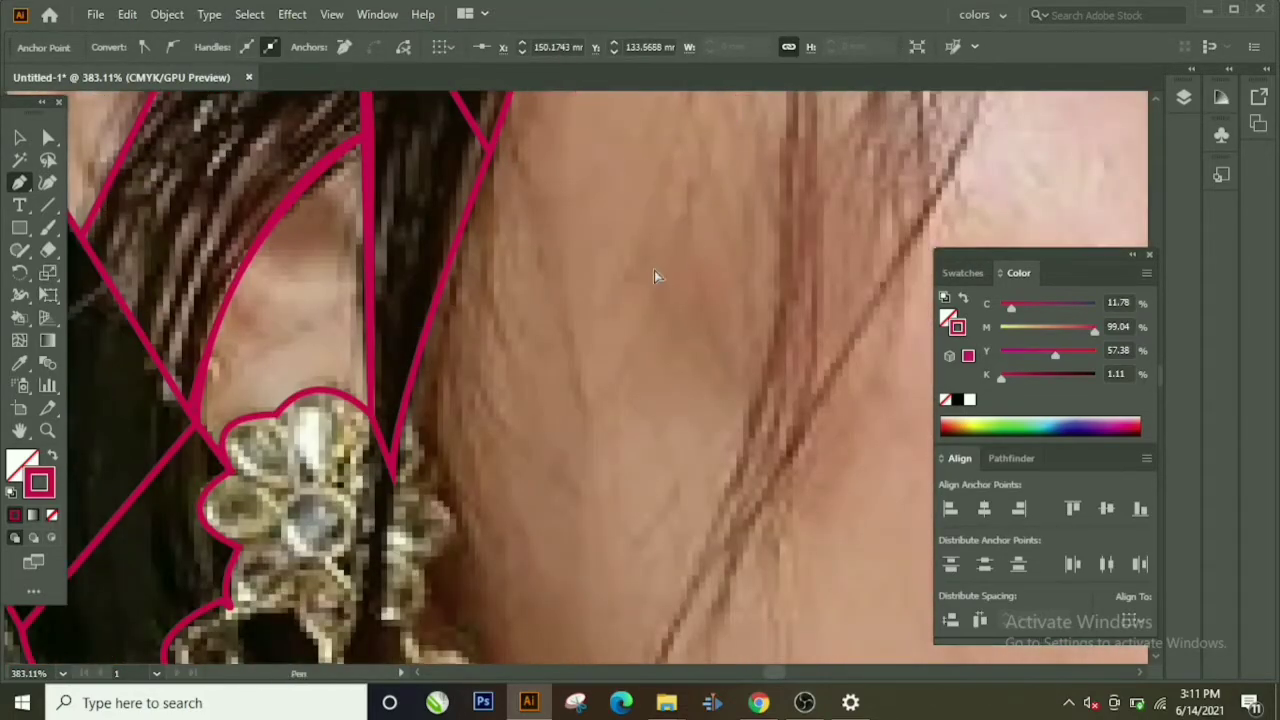
left_click(473, 458)
scroll(686, 318, "up", 3)
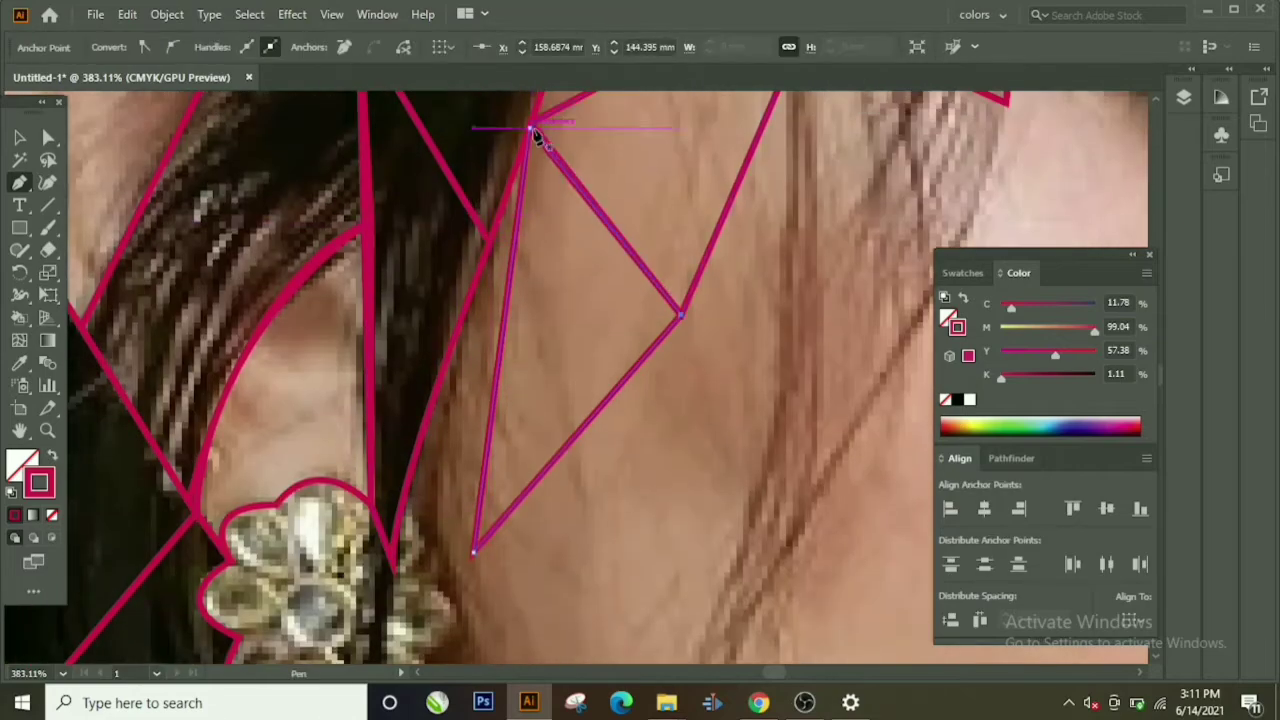
left_click(390, 563)
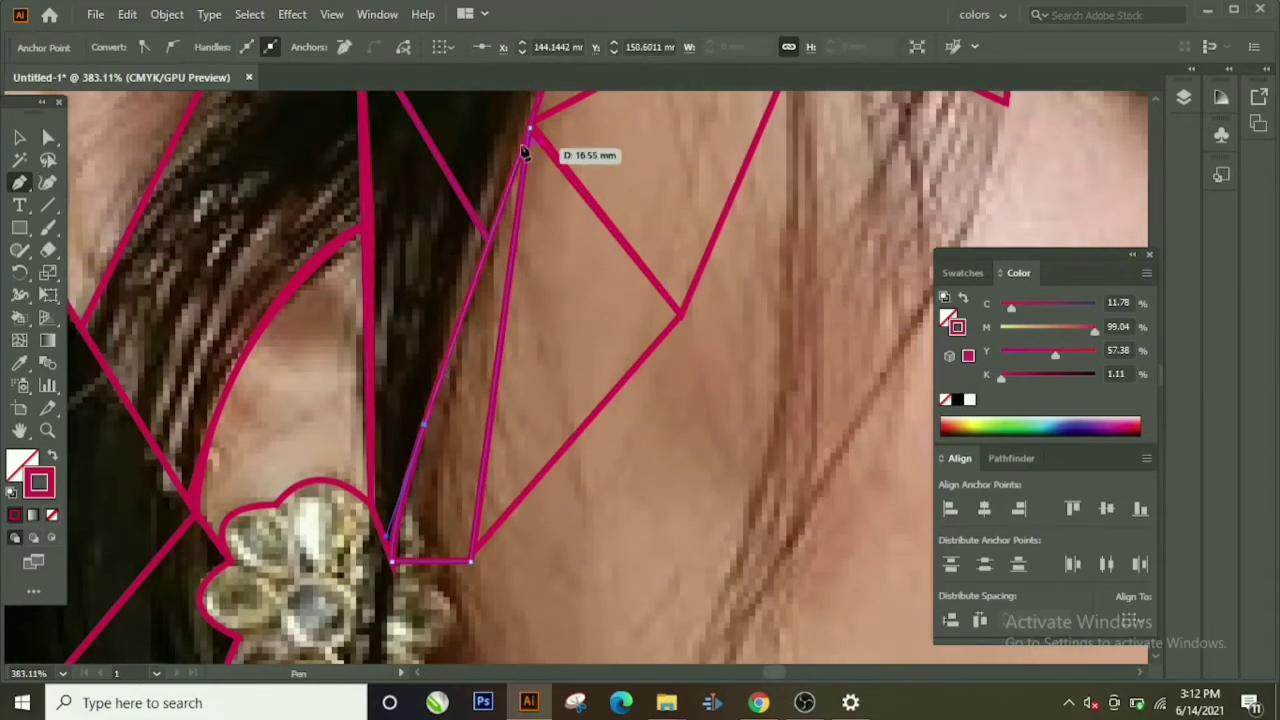
scroll(543, 143, "down", 10)
scroll(646, 286, "up", 8)
Step: Outline a closed diamond on the upper cheek
left_click(680, 245)
left_click(810, 418)
left_click(680, 614)
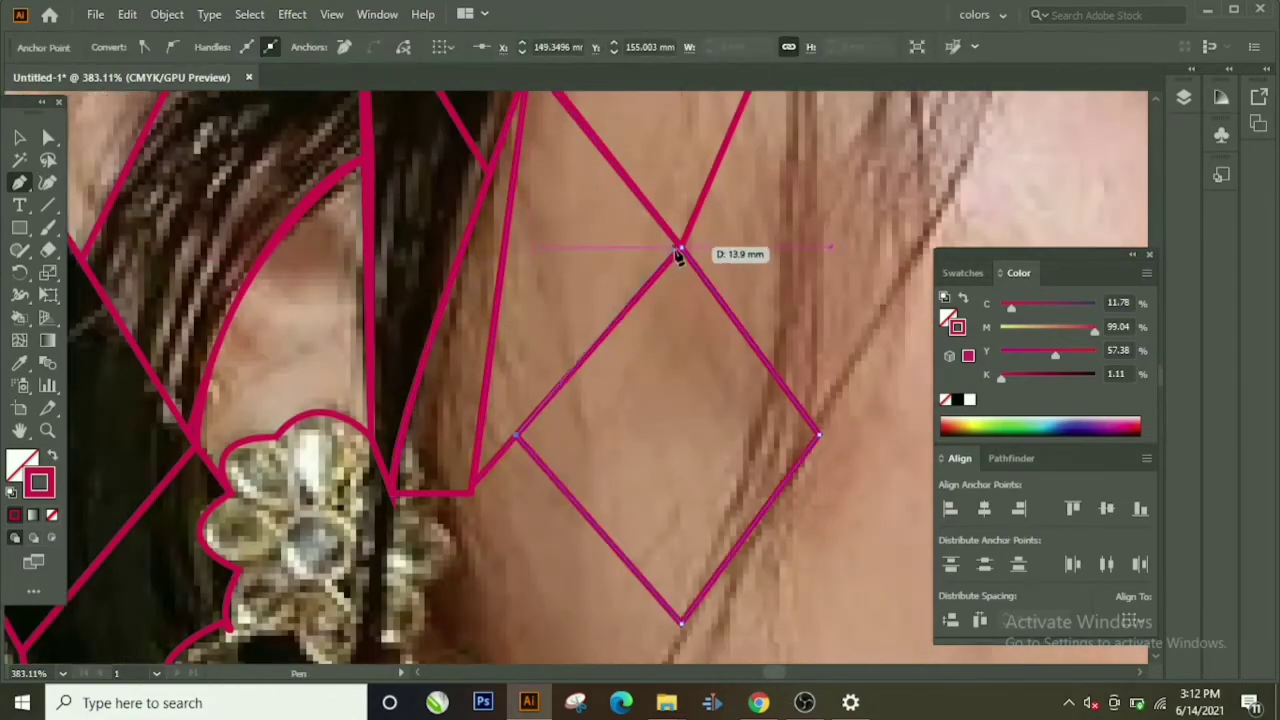
left_click(680, 251)
scroll(680, 251, "up", 10)
Step: Outline a closed triangle over the hairline crease
left_click(515, 512)
left_click(423, 180)
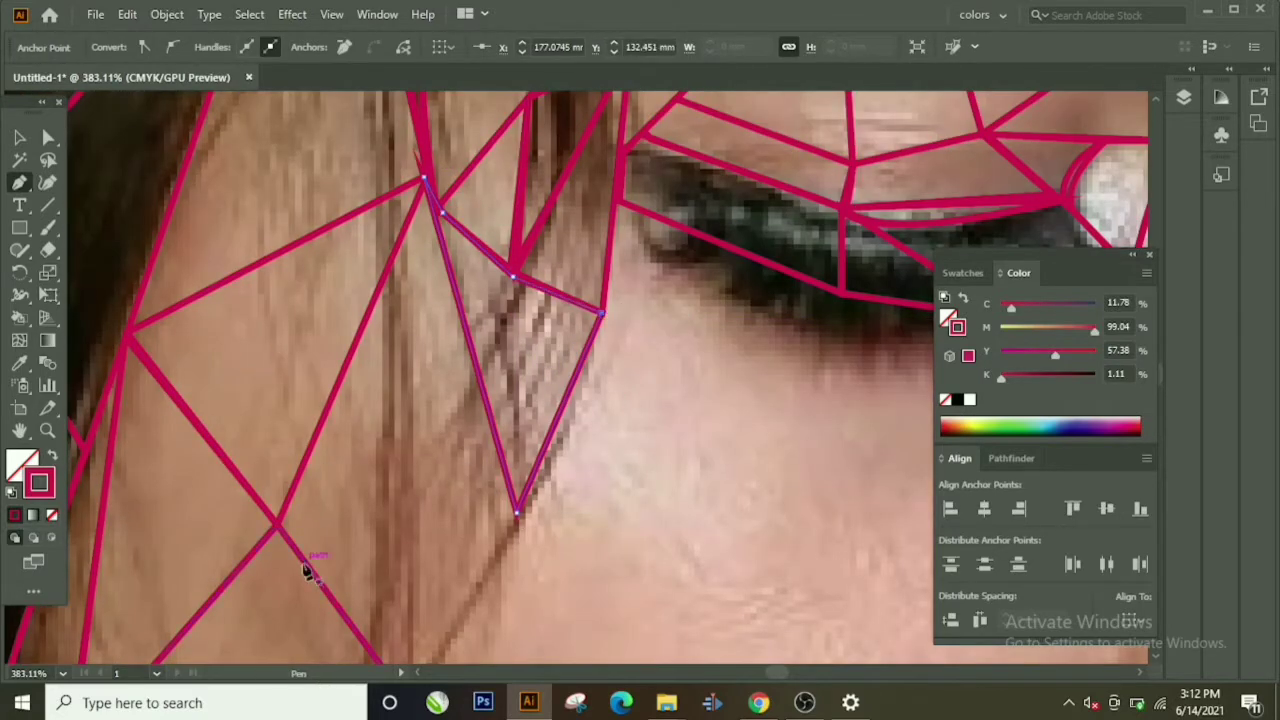
left_click(278, 522)
left_click(515, 512)
left_click(428, 185)
left_click(278, 522)
Step: Trace a curved outline along the lower eyelid's lash line
left_click(604, 302)
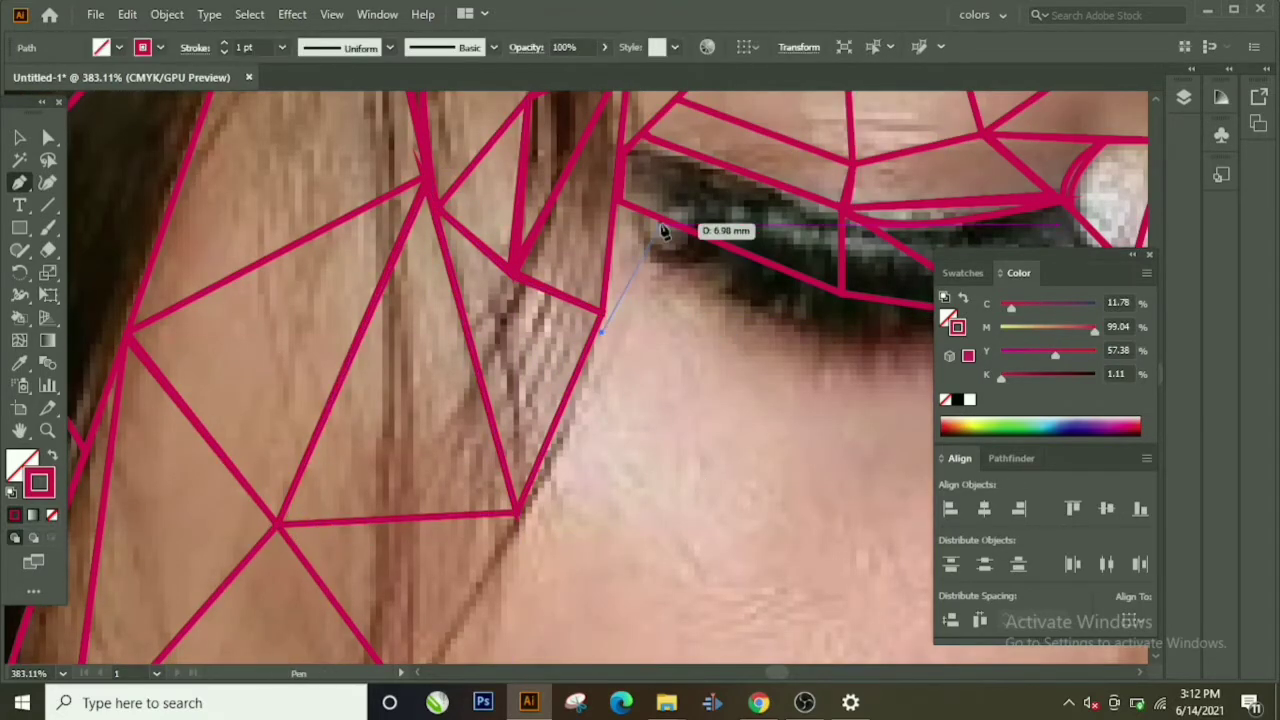
left_click_drag(752, 278, 480, 330)
left_click_drag(533, 353, 615, 352)
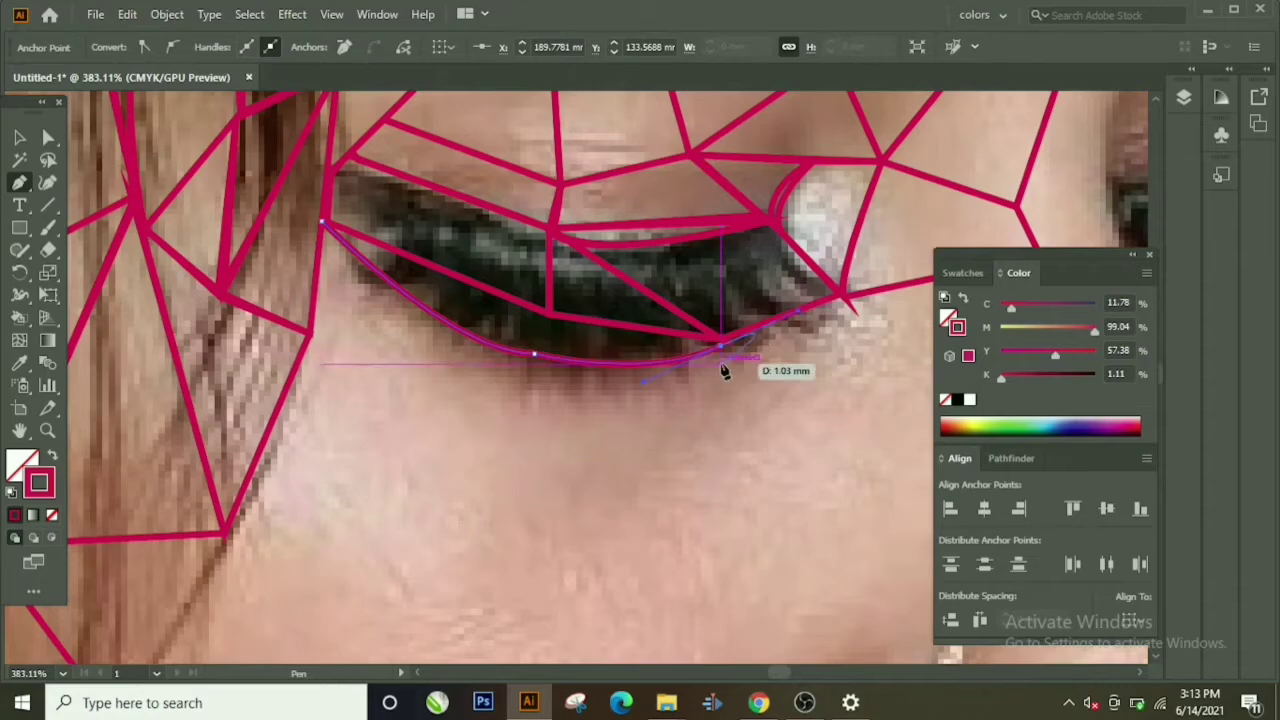
left_click_drag(402, 243, 378, 252)
Step: Add closed polygons just below the lower eyelid and onto the upper cheek
left_click_drag(281, 415, 414, 440)
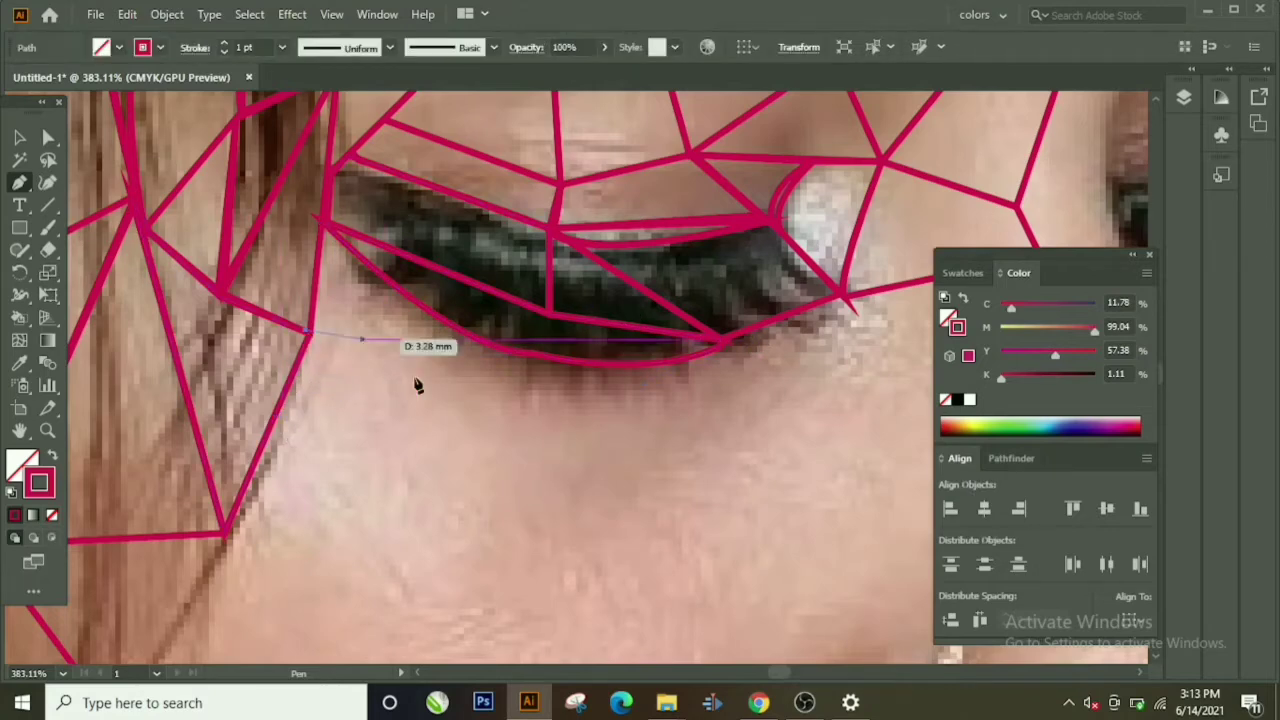
left_click(583, 468)
left_click(598, 368)
scroll(300, 250, "down", 1)
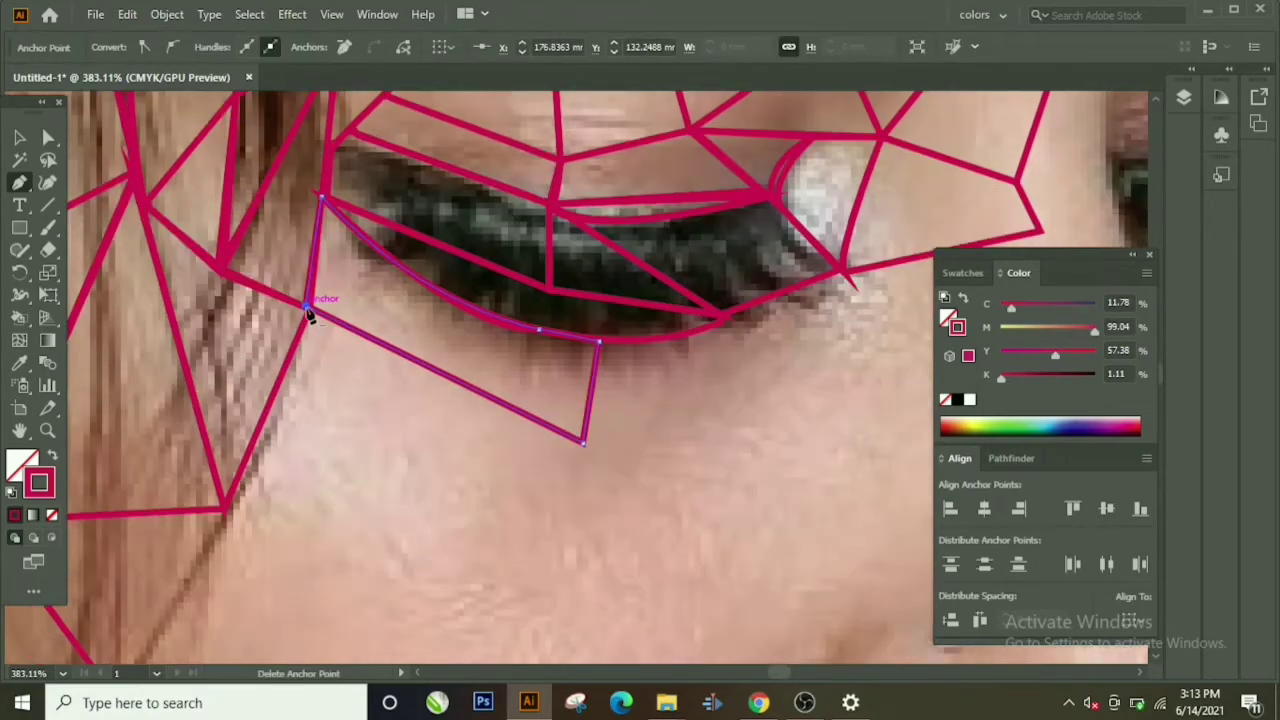
left_click(309, 314)
left_click(586, 443)
left_click(309, 320)
scroll(309, 320, "down", 5)
scroll(433, 178, "up", 2)
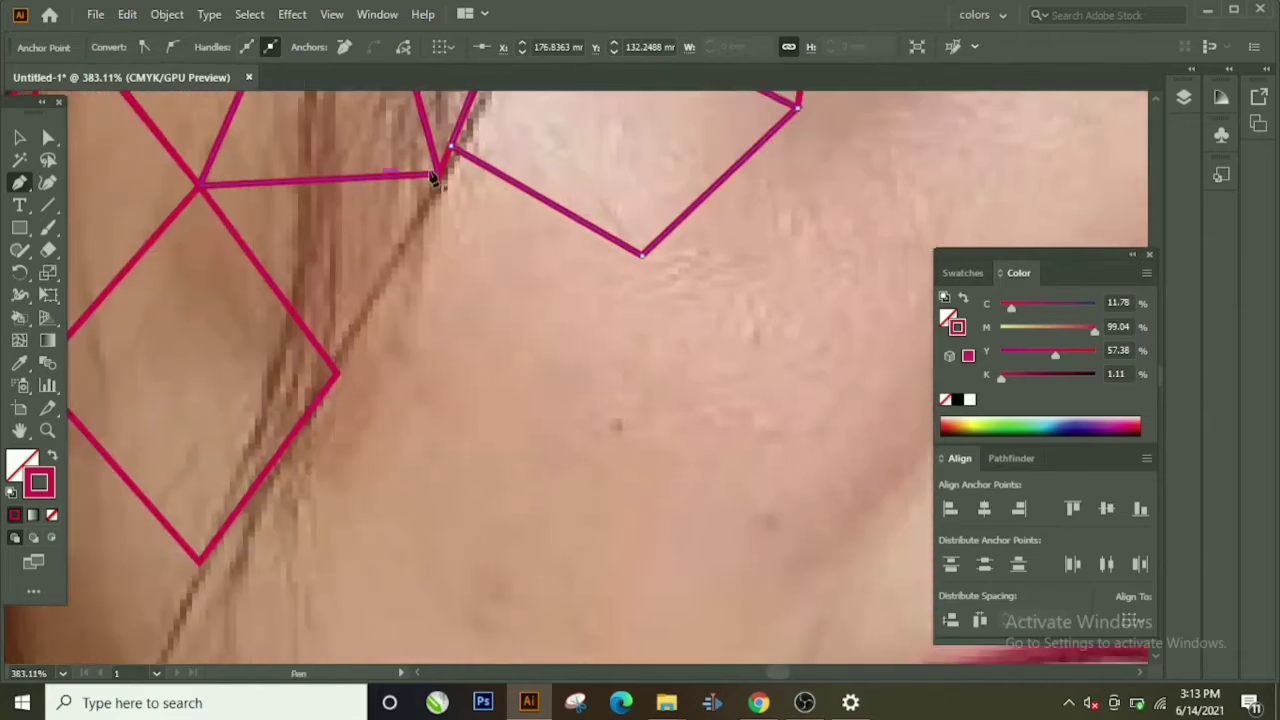
Step: Outline a cheek polygon running along the hair strand
left_click(433, 178)
left_click(338, 372)
left_click(299, 426)
left_click(641, 253)
scroll(800, 135, "up", 1)
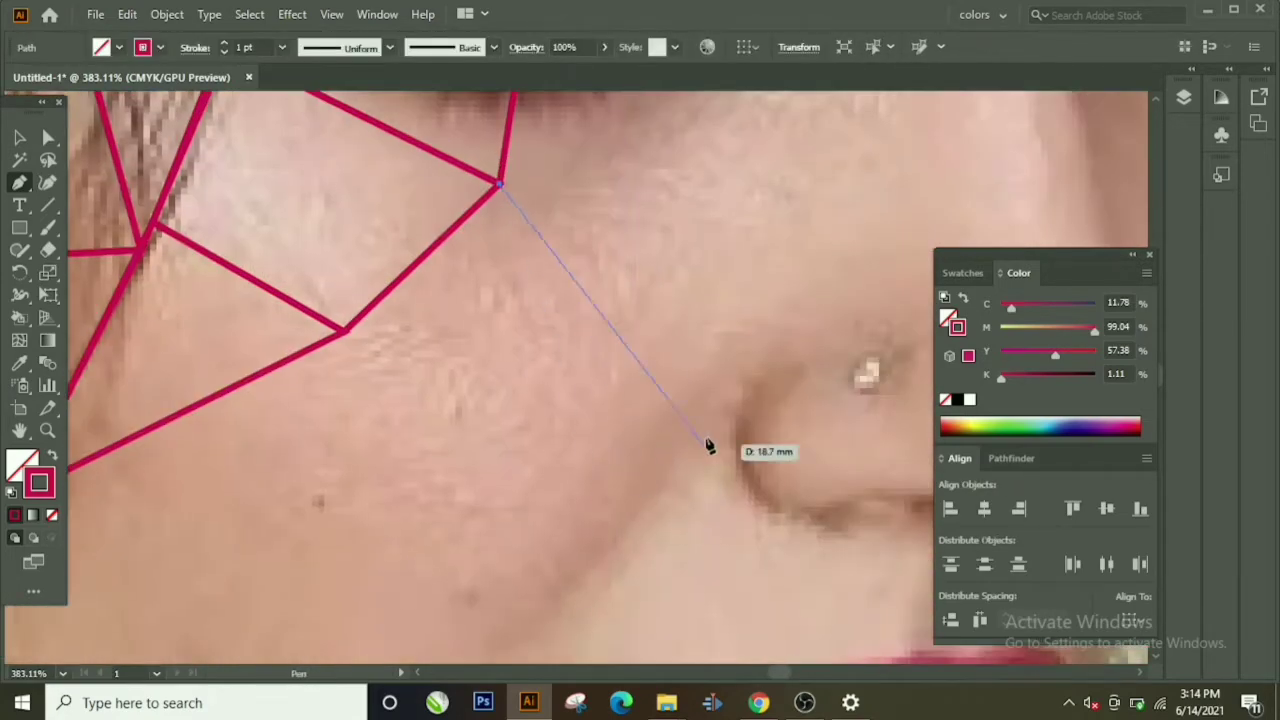
Step: Add a cheek diamond and a triangle beneath it lower on the cheek
left_click(680, 420)
left_click(571, 594)
left_click(345, 327)
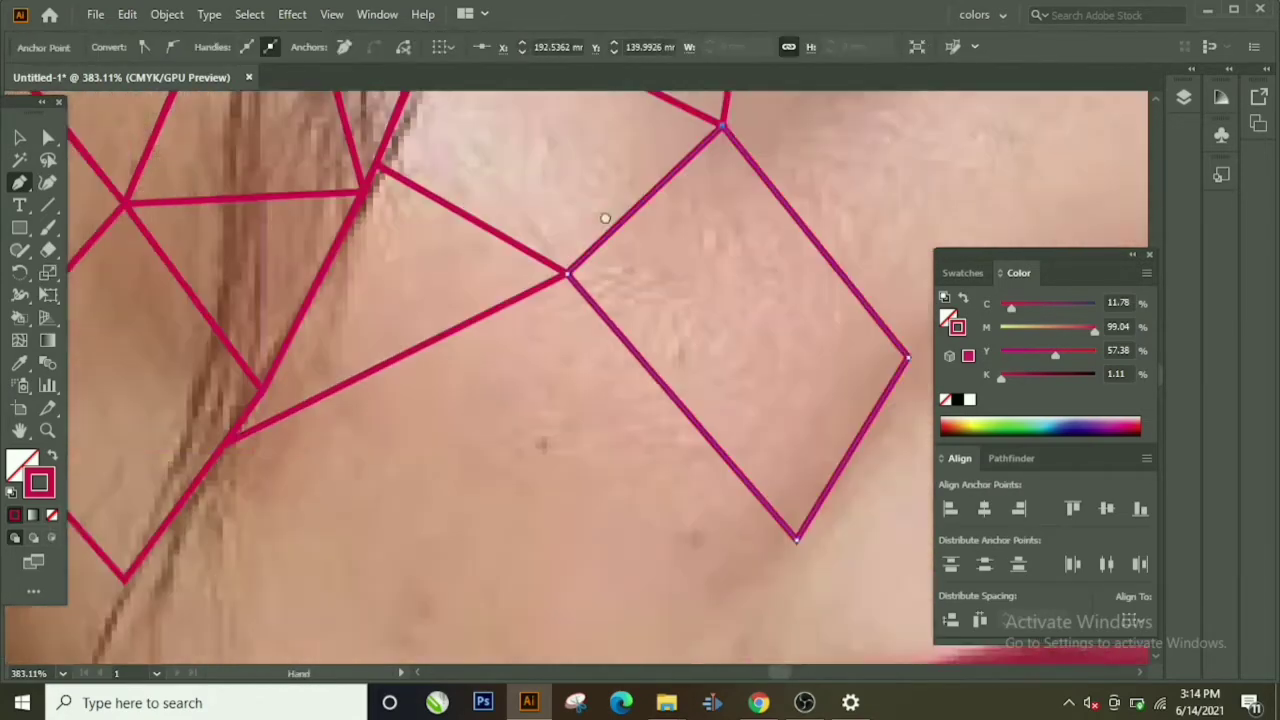
left_click_drag(605, 218, 690, 164)
left_click(543, 612)
left_click(652, 218)
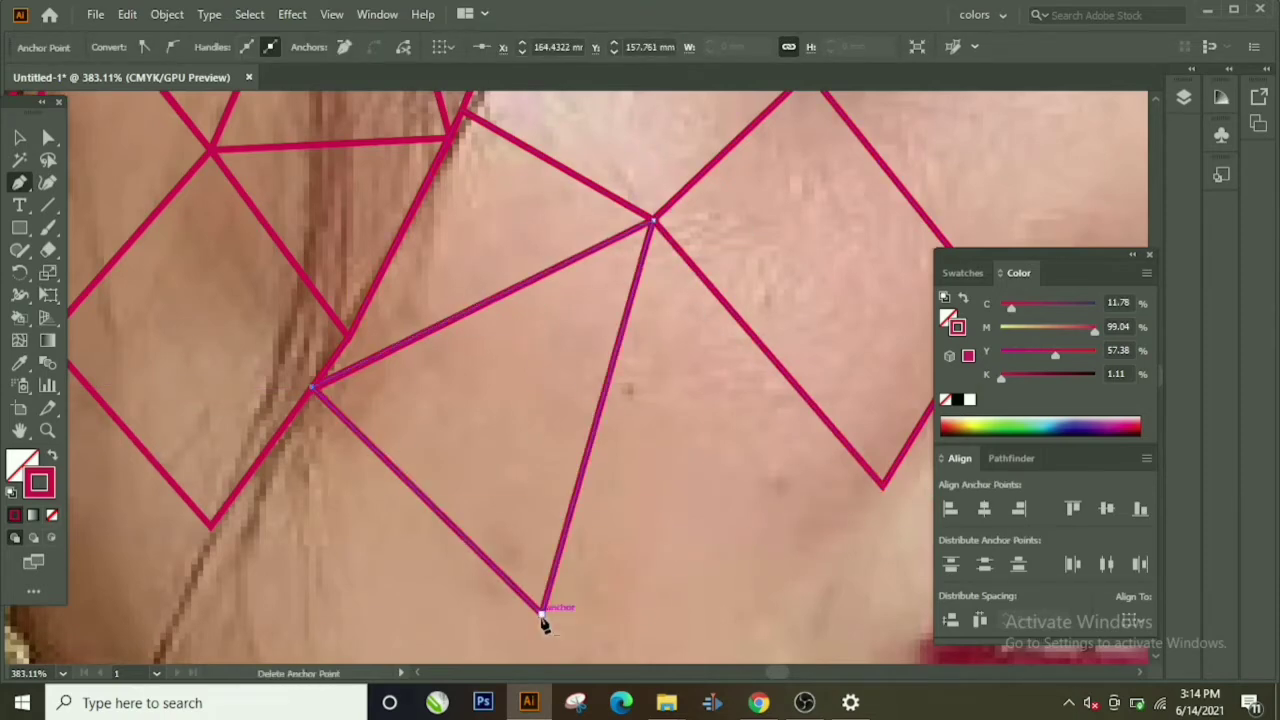
Step: Trace a closed polygon around the flower-shaped earring's scalloped top
scroll(537, 606, "down", 2)
scroll(507, 497, "down", 5)
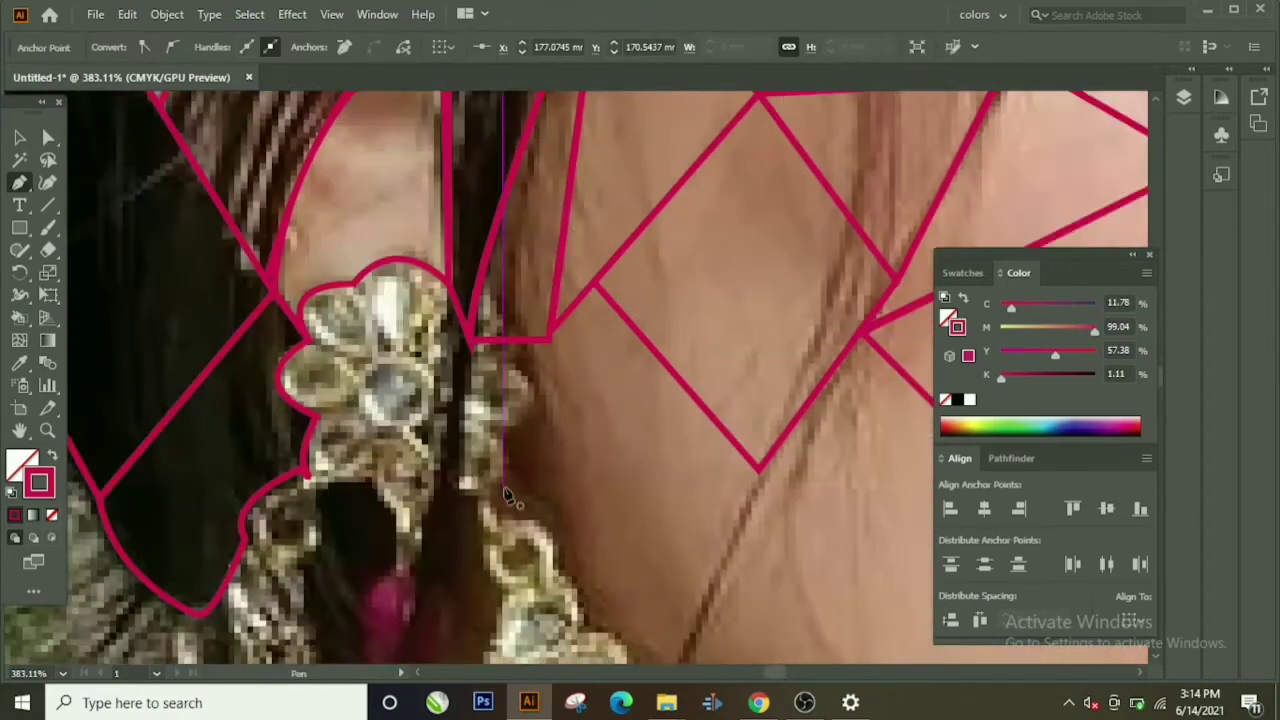
left_click(507, 518)
left_click(470, 340)
left_click(360, 285)
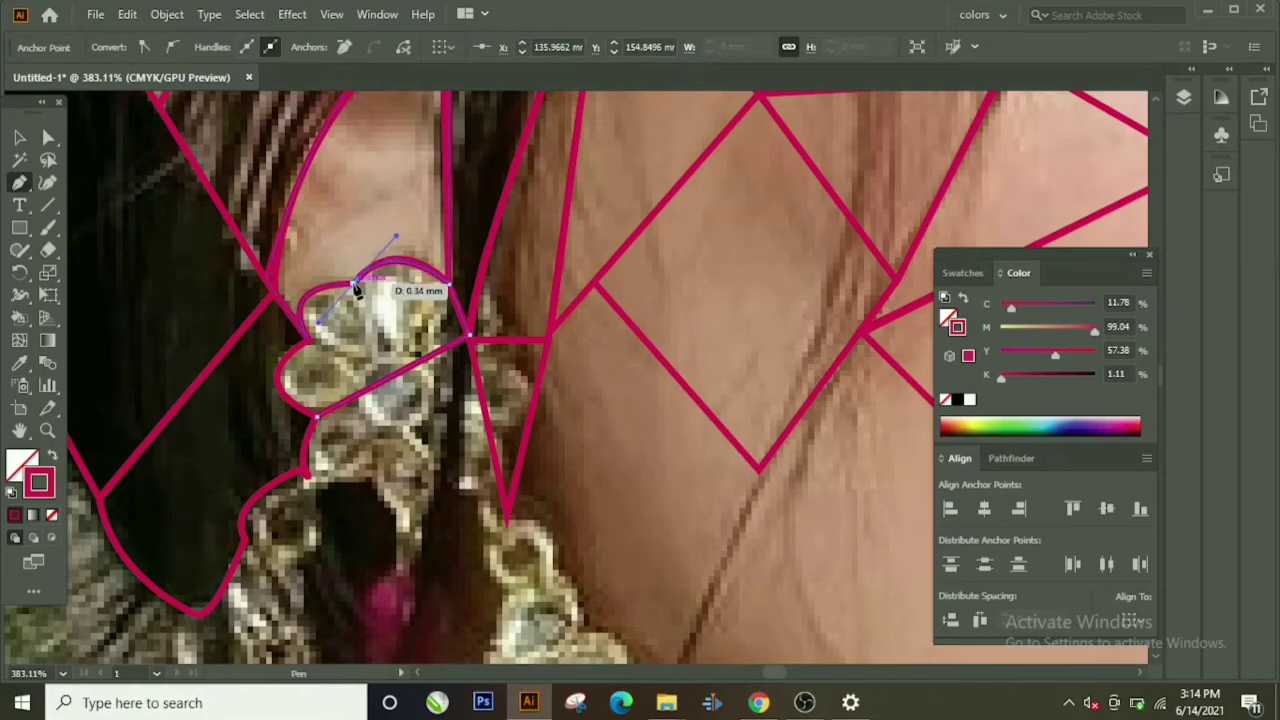
scroll(400, 460, "down", 1)
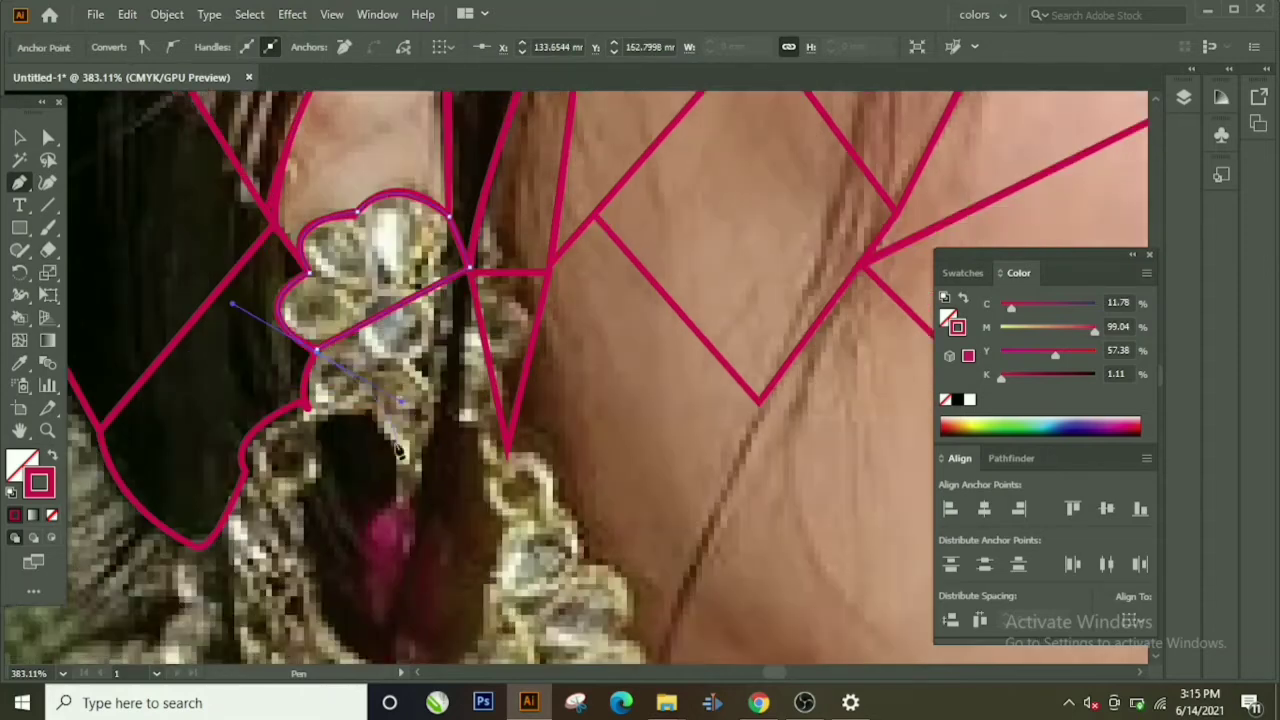
left_click(300, 408)
left_click(505, 455)
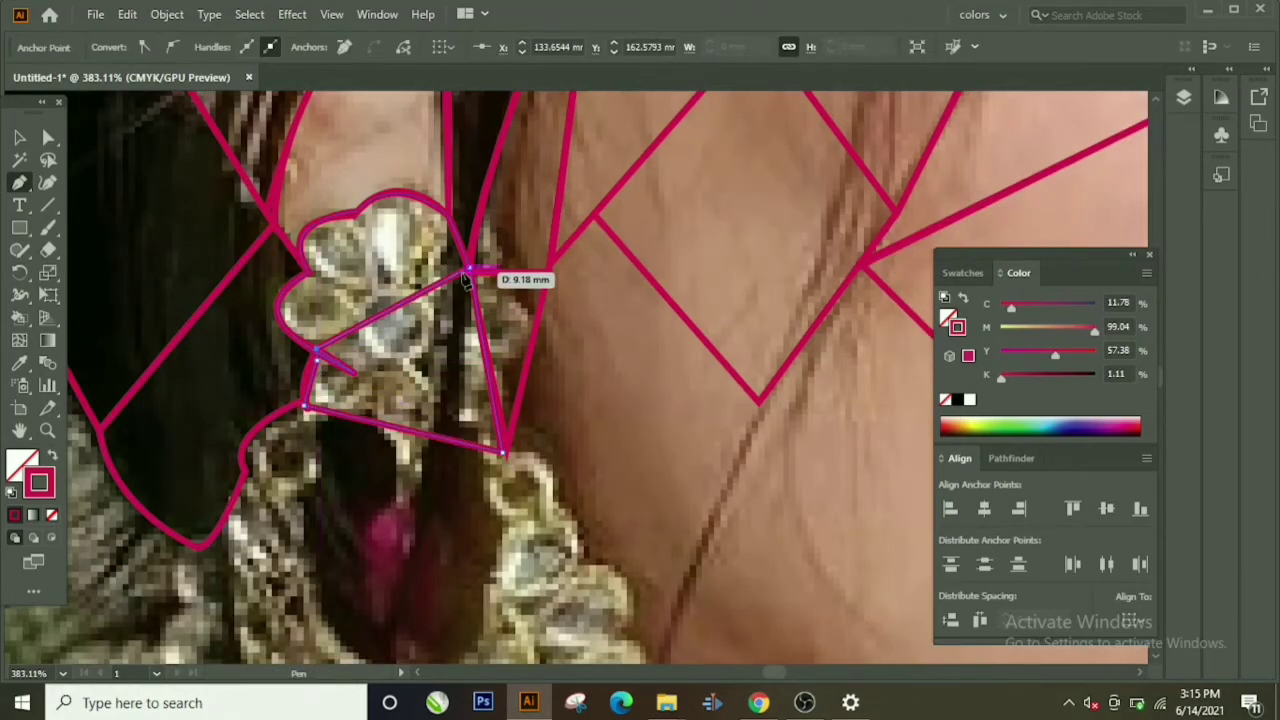
Step: Extend an edge beside the earring down along the beaded necklace
scroll(510, 275, "down", 2)
scroll(640, 300, "up", 1)
left_click(757, 380)
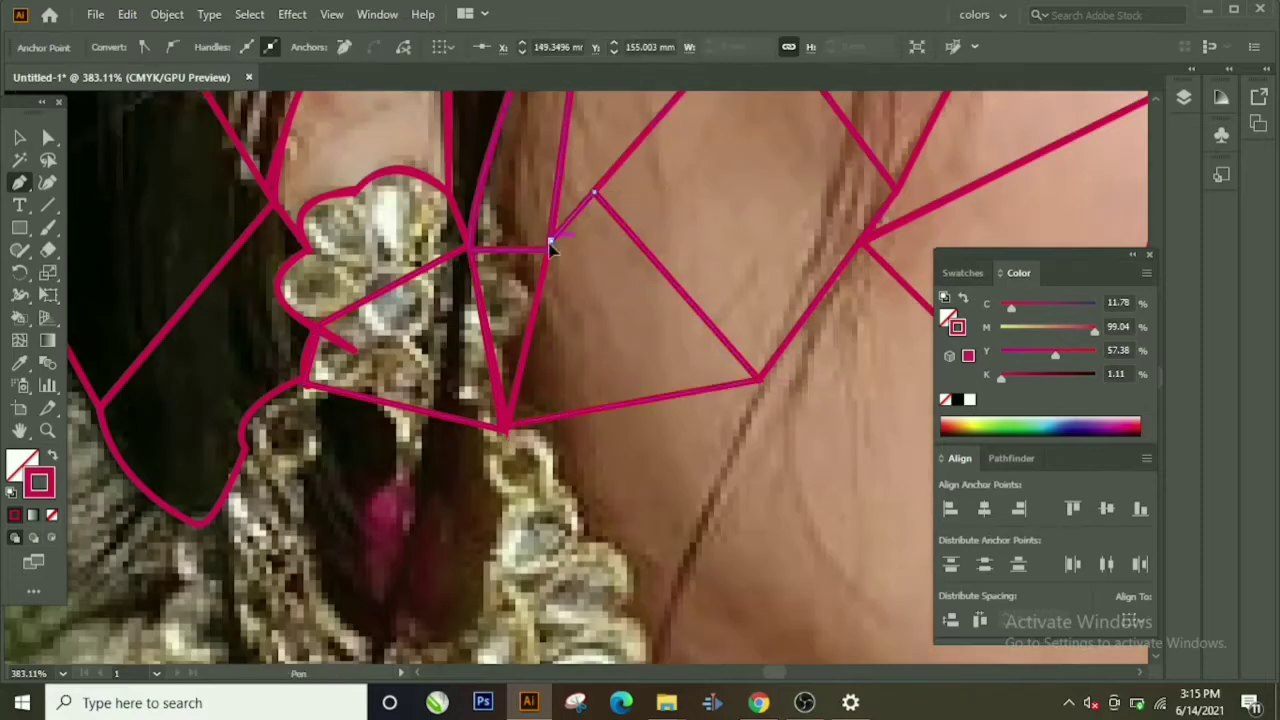
scroll(545, 240, "down", 2)
left_click(660, 217)
left_click_drag(628, 390, 580, 365)
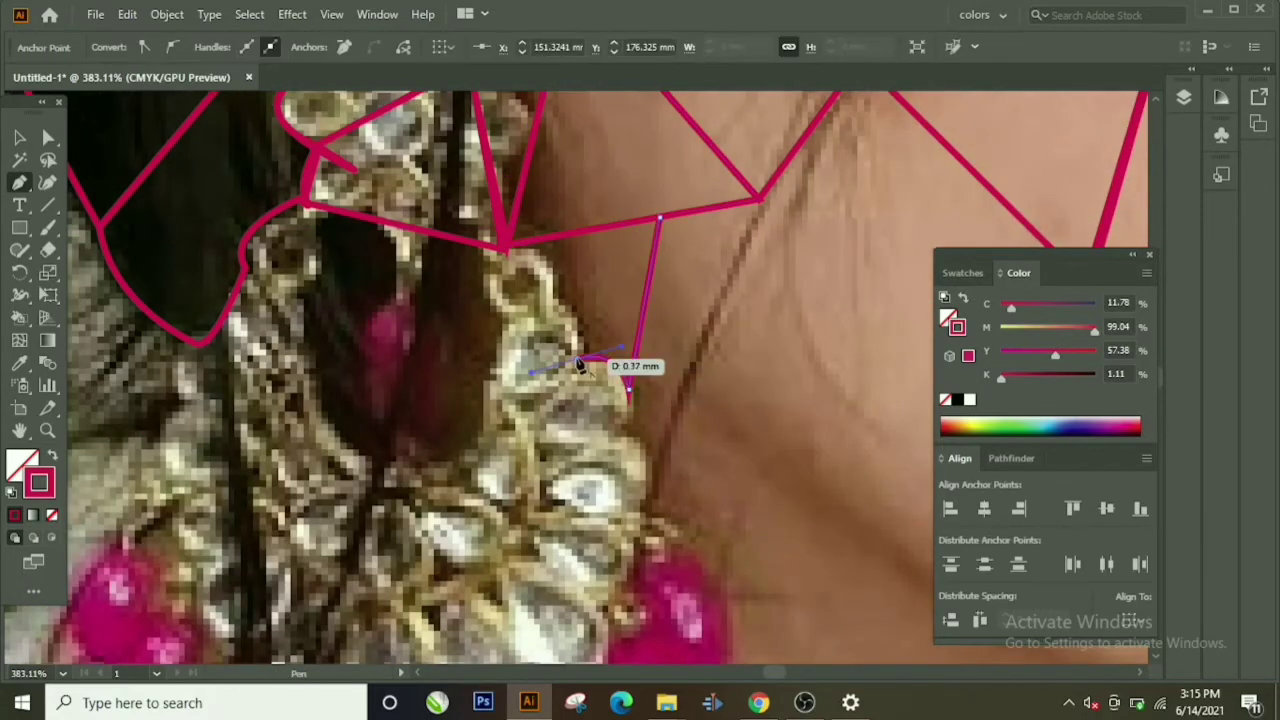
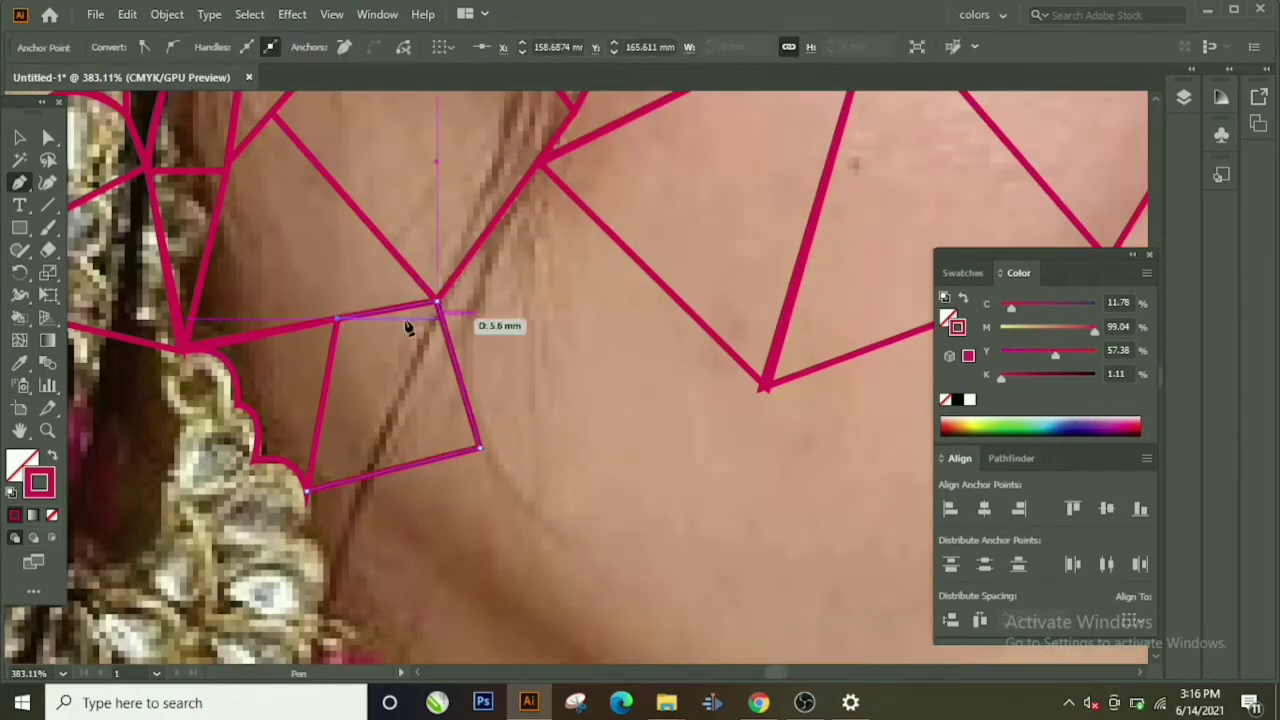
Step: Finish the neck polygon at the V-shaped vertex, then zoom in on the nose and cheek
left_click(766, 386)
scroll(766, 383, "down", 3)
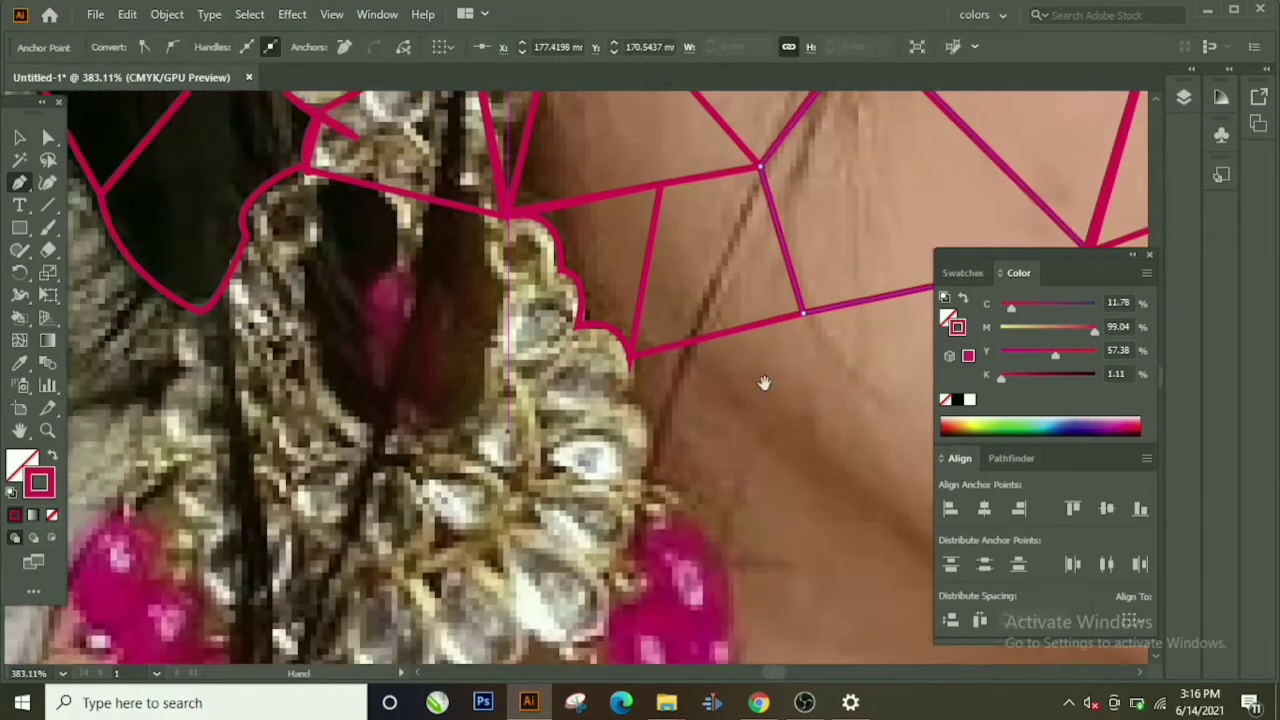
left_click(613, 246)
left_click(712, 447)
left_click_drag(473, 368, 585, 307)
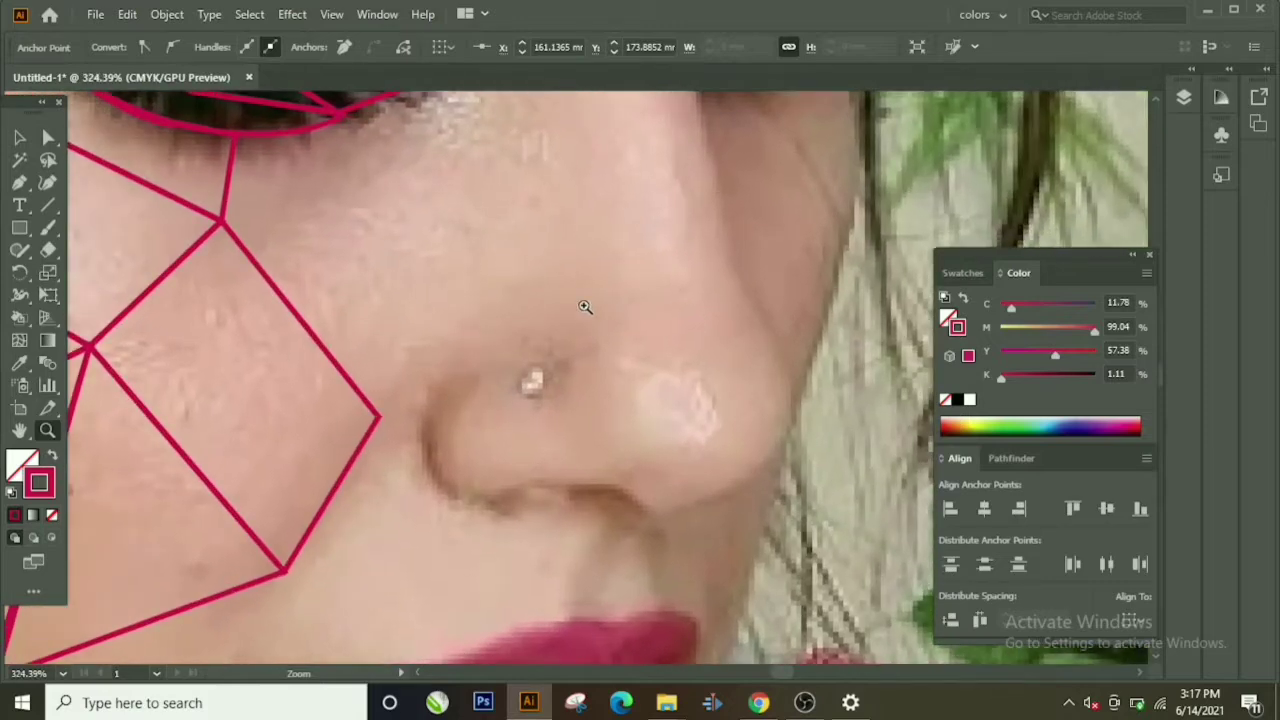
scroll(493, 275, "up", 4)
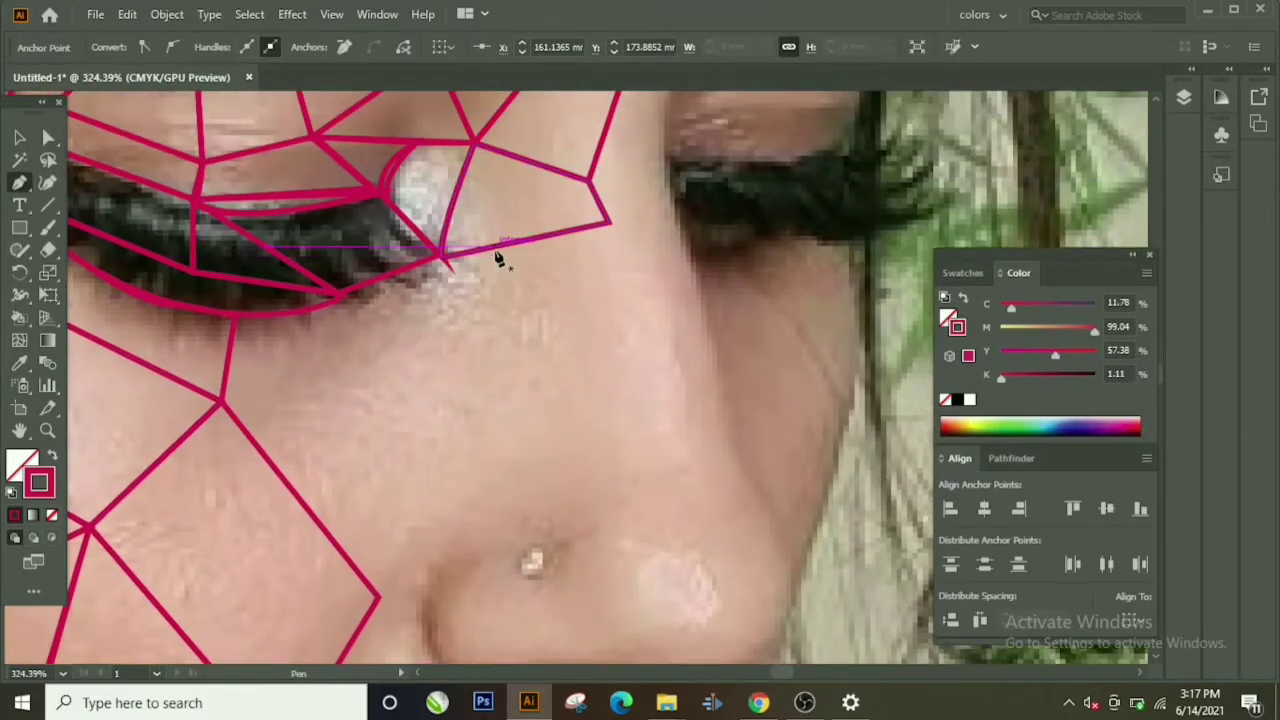
left_click(492, 250)
Step: Trace edges and a closed polygon running from the inner eye corner down the cheek
left_click(445, 257)
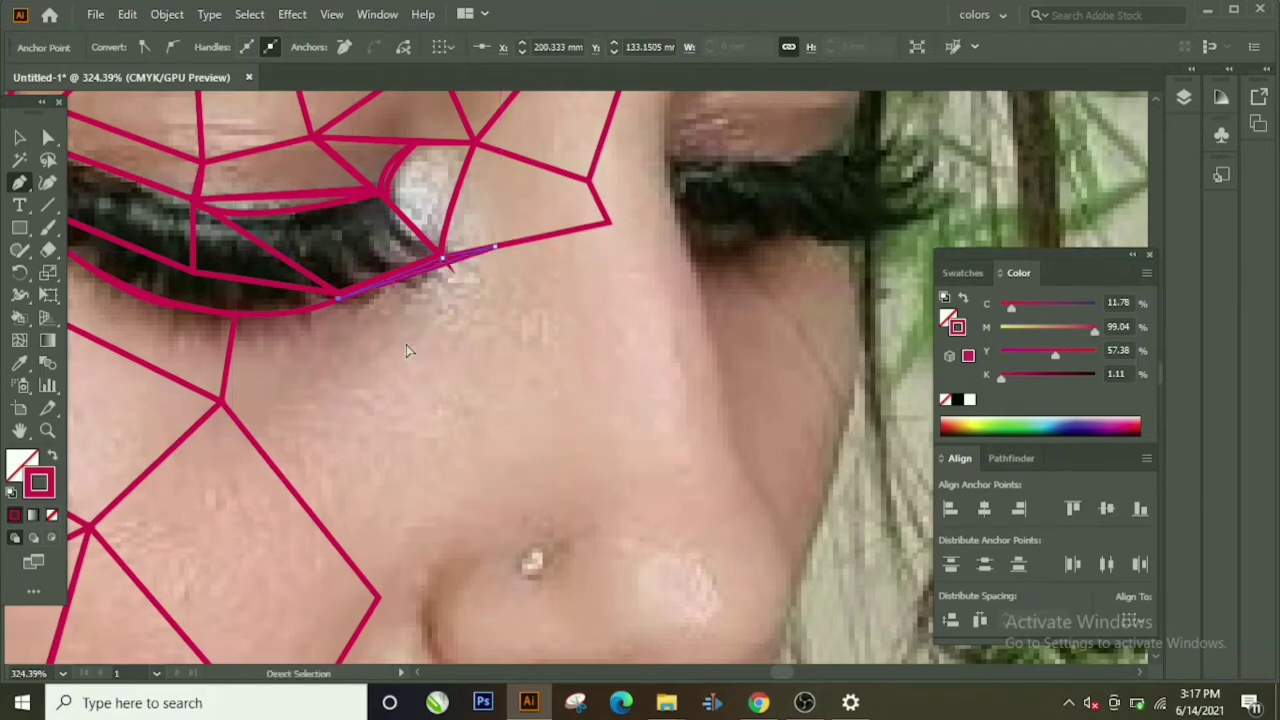
left_click(407, 345)
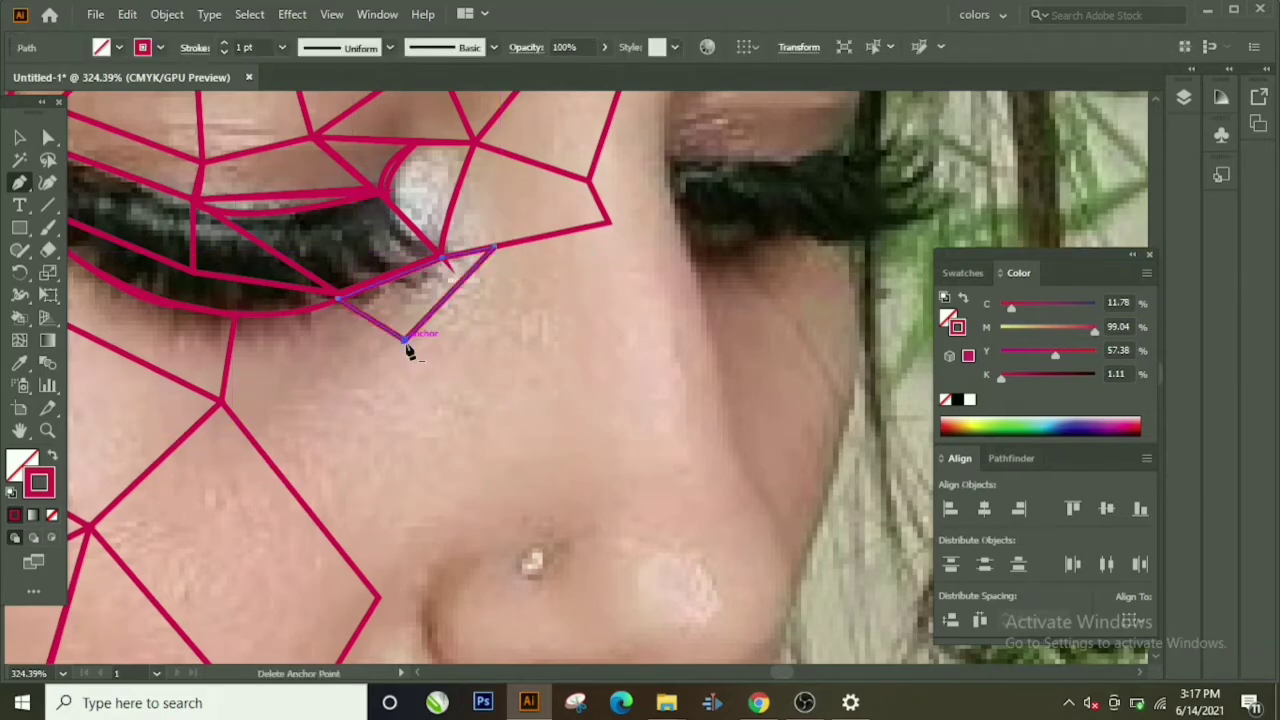
left_click(350, 557)
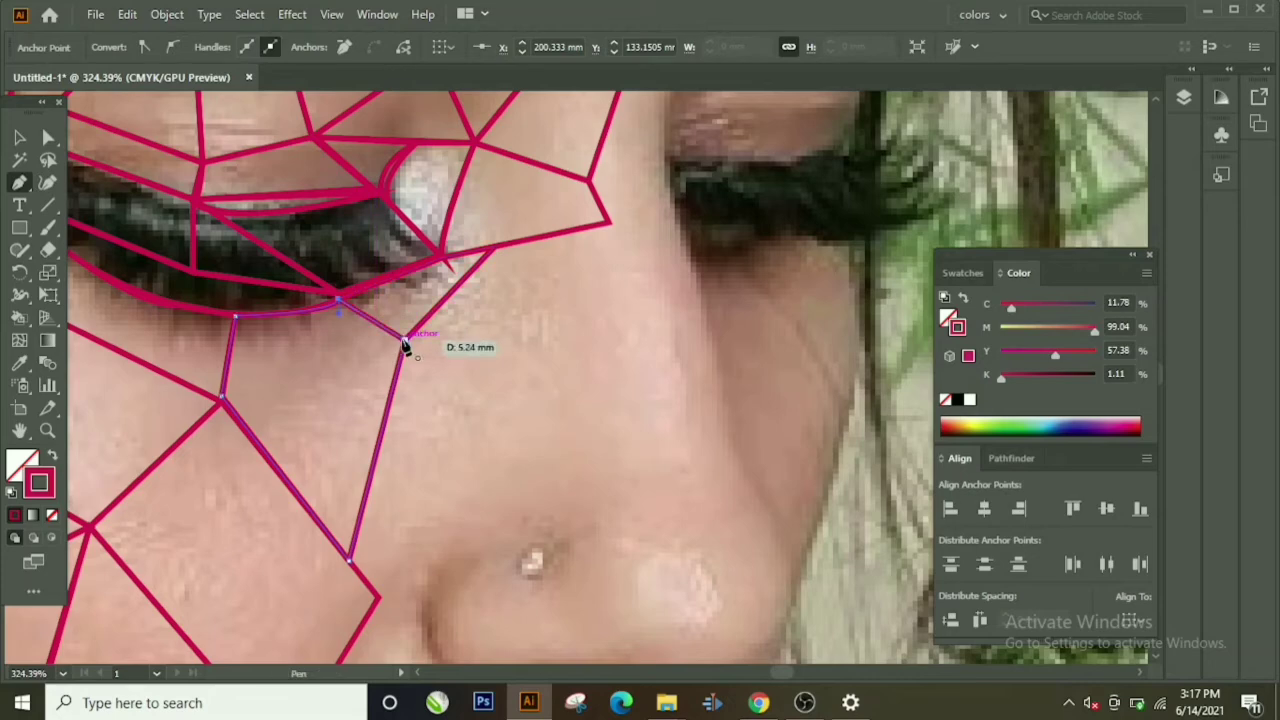
scroll(405, 345, "down", 2)
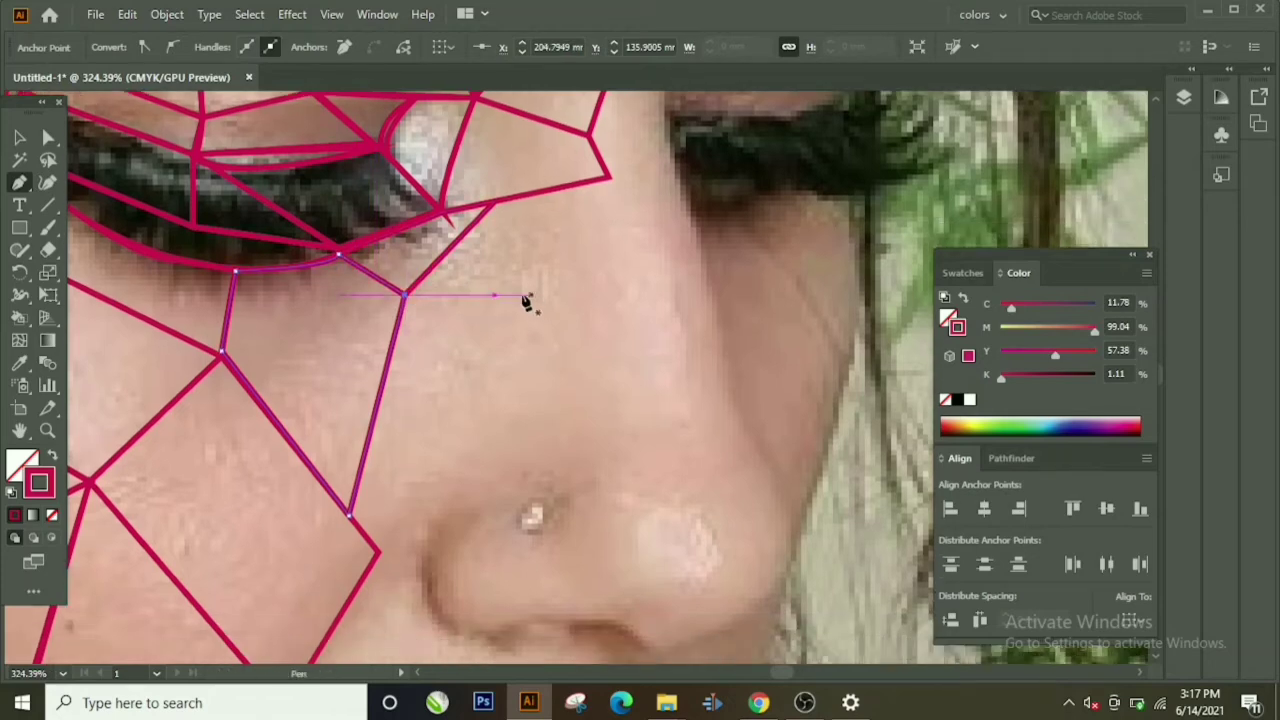
left_click(406, 294)
left_click(557, 355)
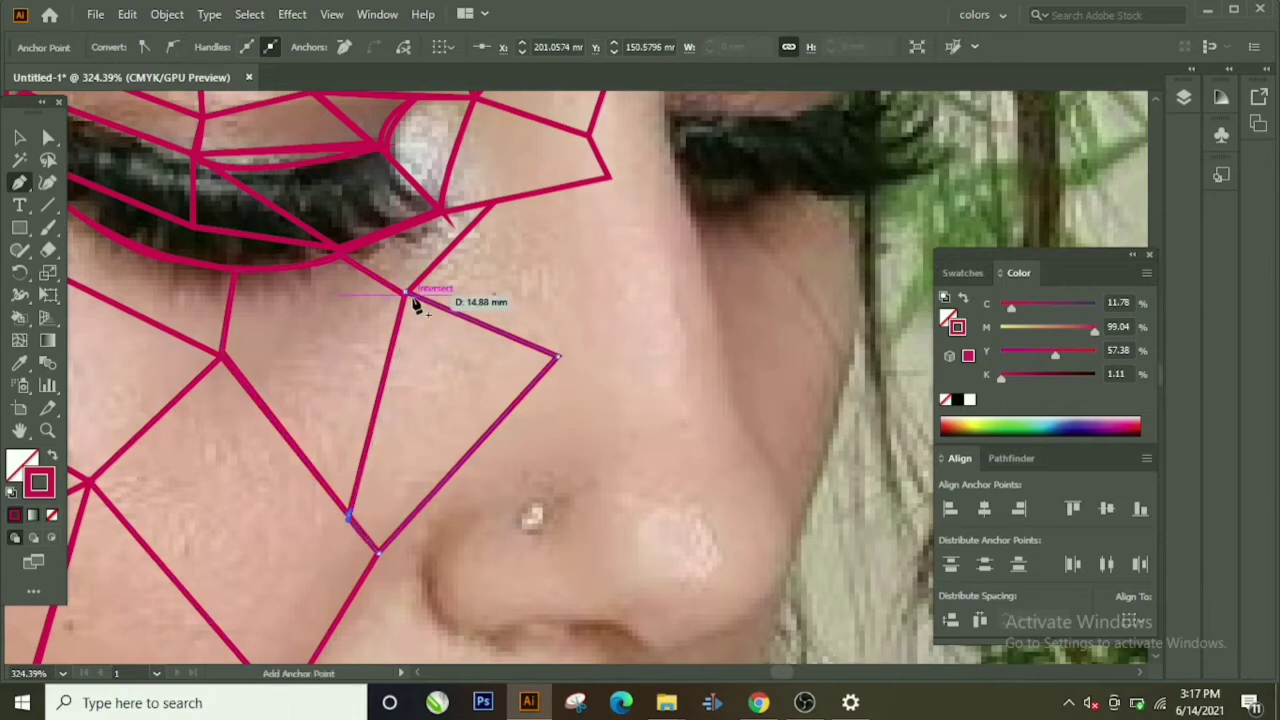
left_click(406, 294)
Step: Close a polygon beside the nose, ending at the upper nose vertex
scroll(552, 285, "up", 4)
left_click(607, 270)
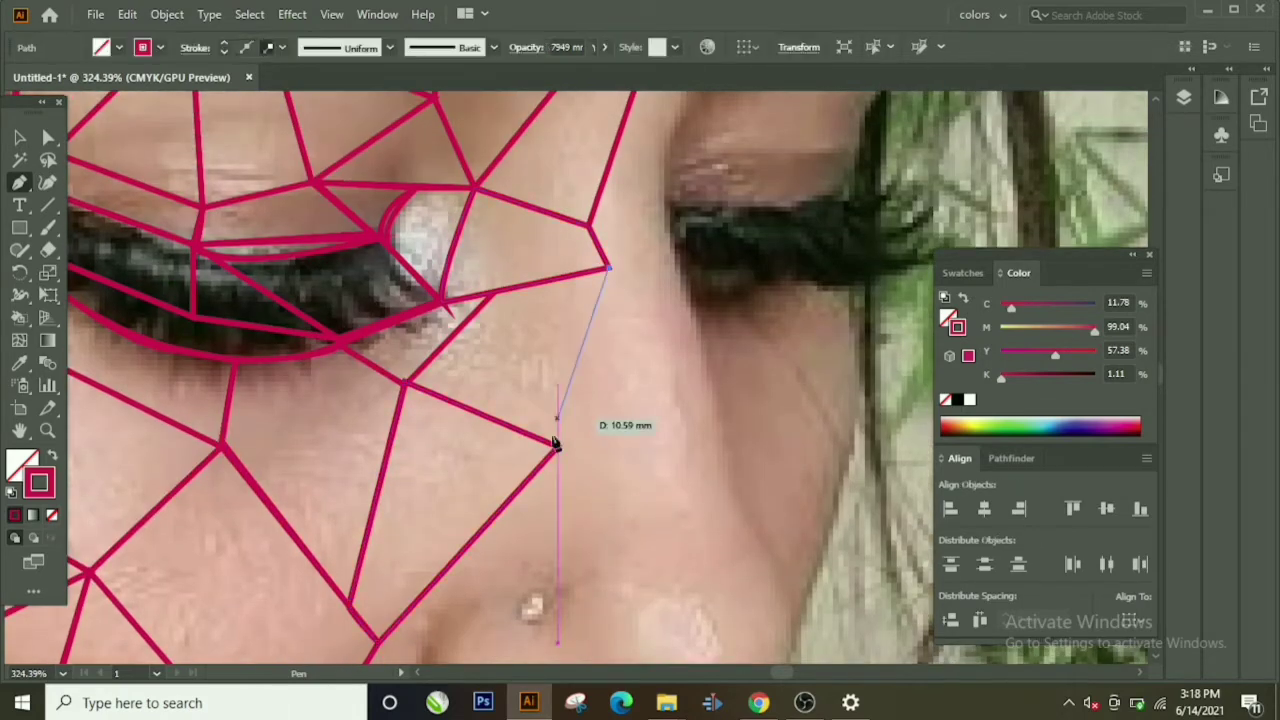
left_click(557, 447)
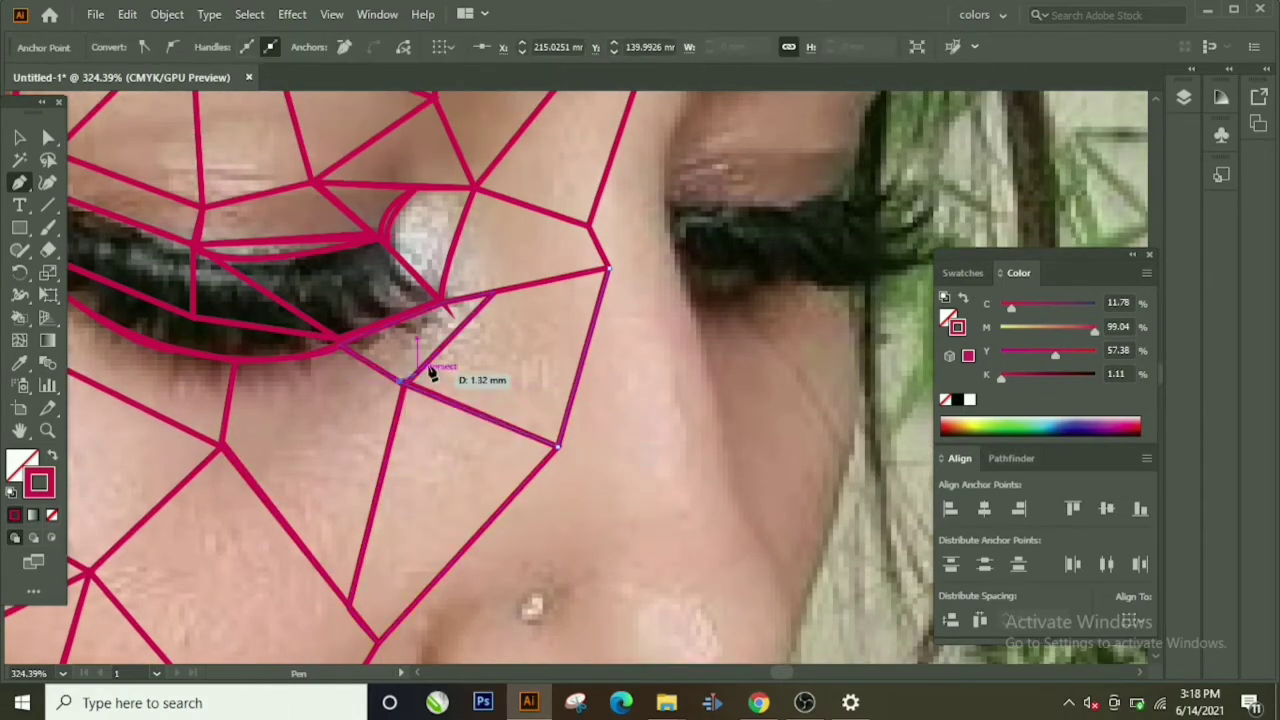
left_click(613, 272)
scroll(614, 271, "down", 5)
Step: Pan down to the jaw and trace a triangle below the lips
scroll(549, 429, "down", 6)
scroll(455, 248, "down", 8)
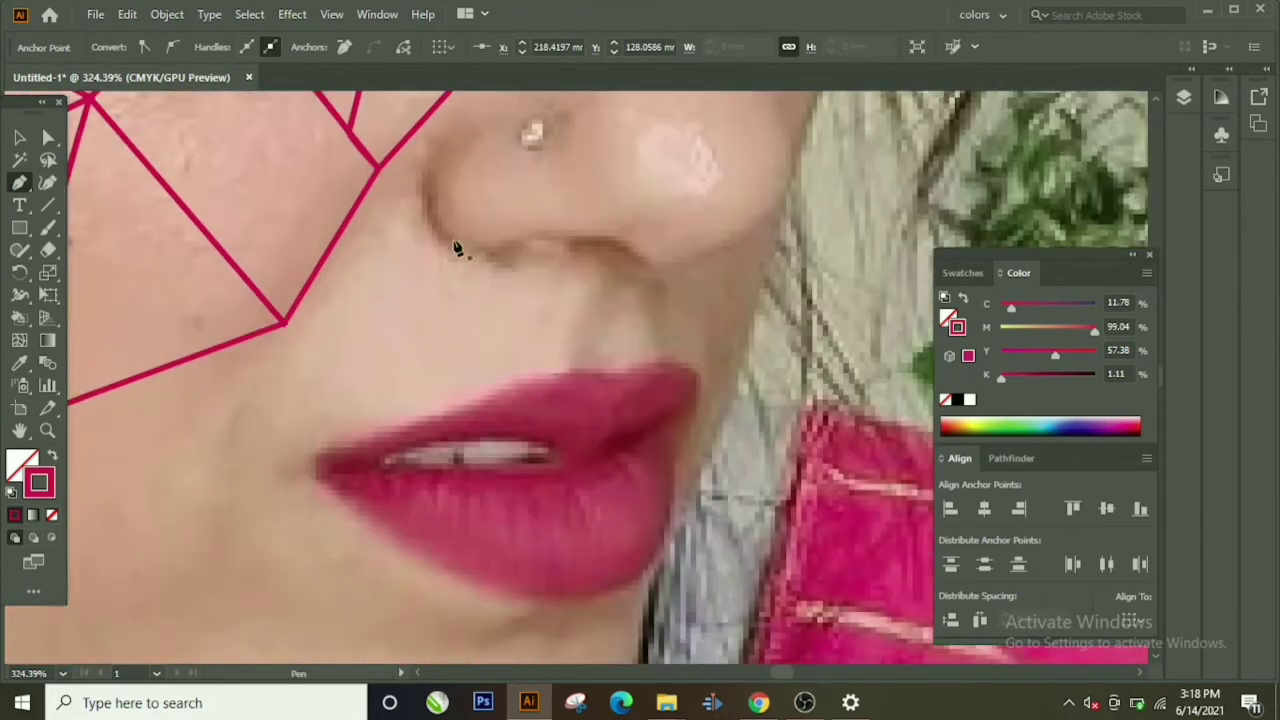
scroll(436, 123, "down", 4)
scroll(363, 211, "down", 1)
left_click_drag(257, 251, 697, 244)
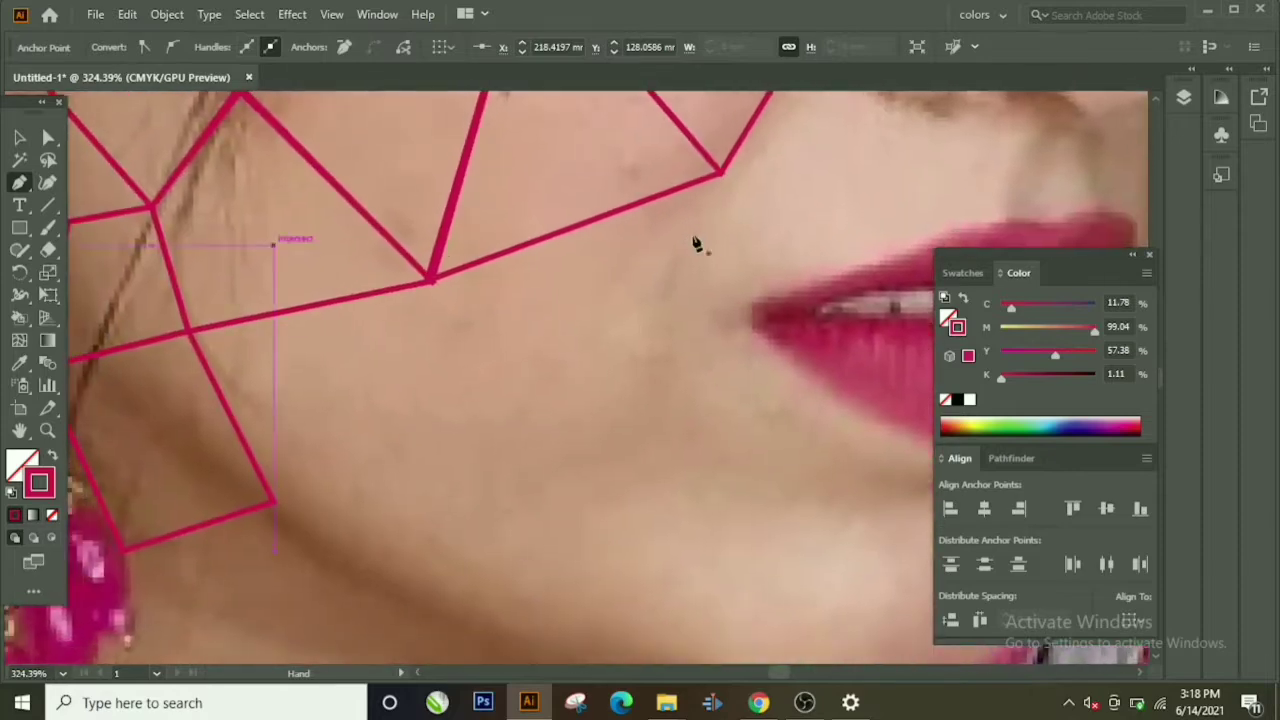
left_click(430, 281)
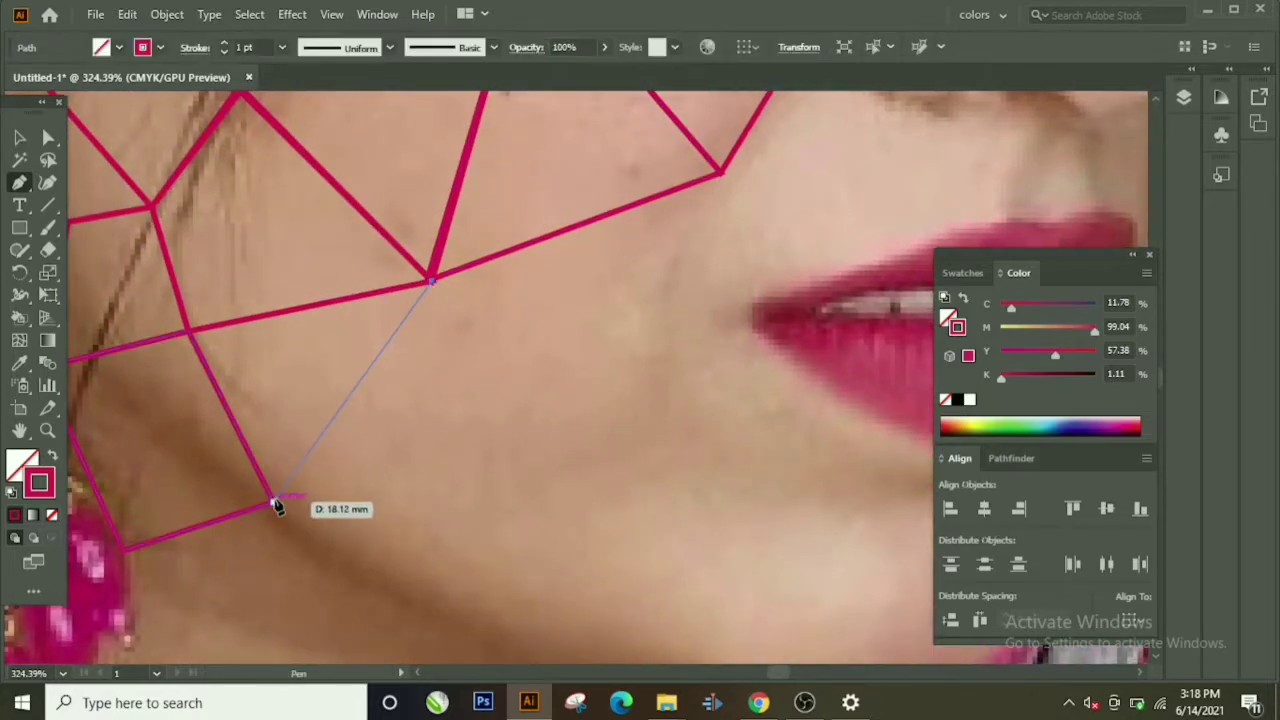
left_click(273, 503)
left_click(190, 331)
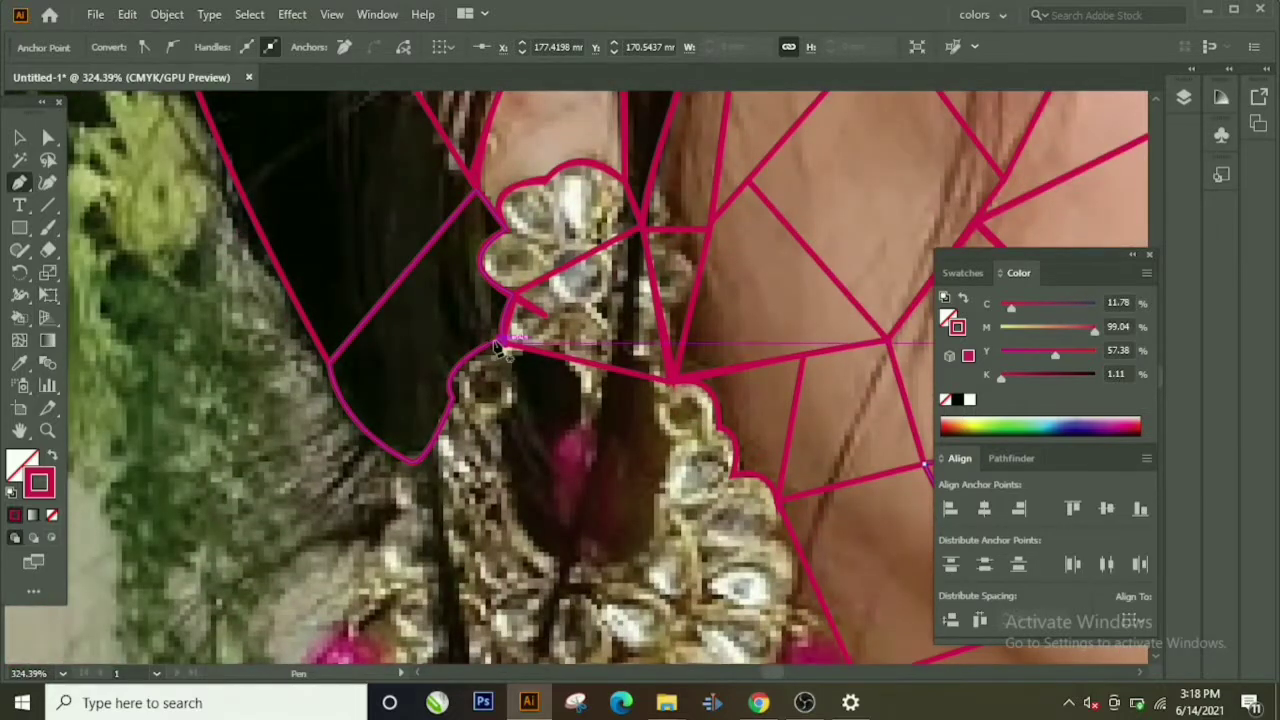
Step: Outline the dark necklace gap and dismiss the battery-low notification
left_click(500, 344)
left_click(670, 380)
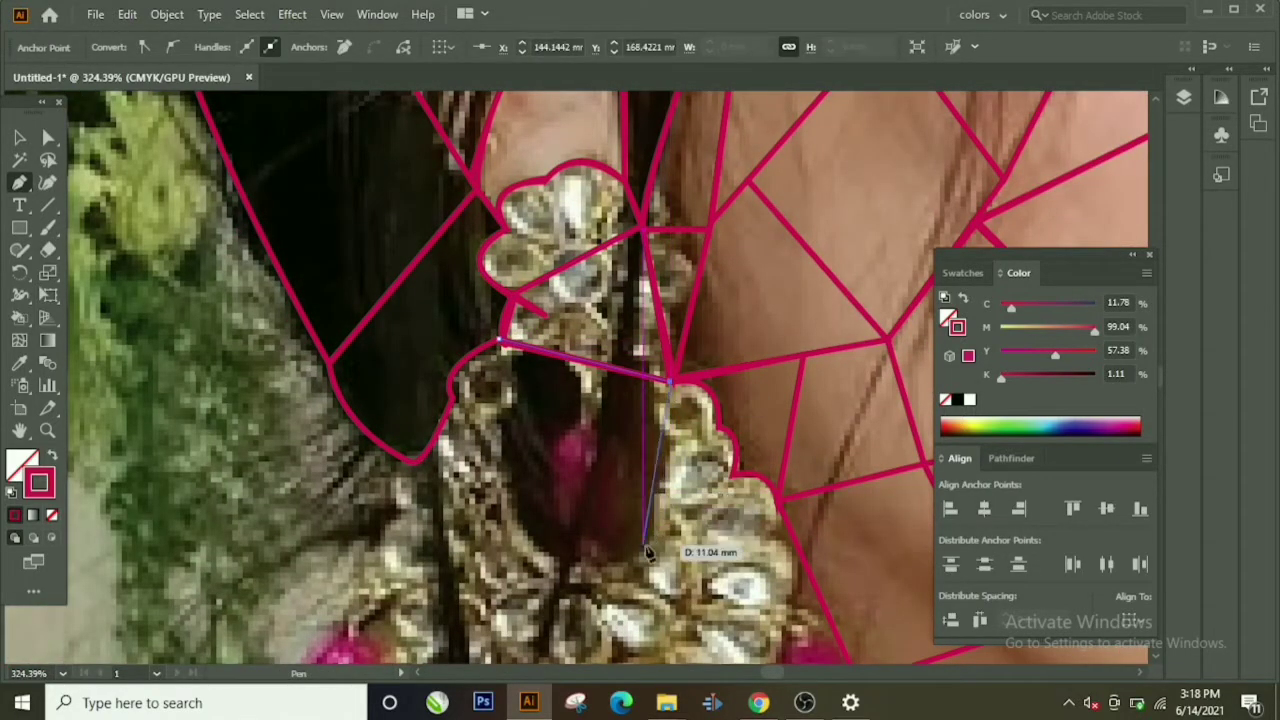
left_click(525, 532)
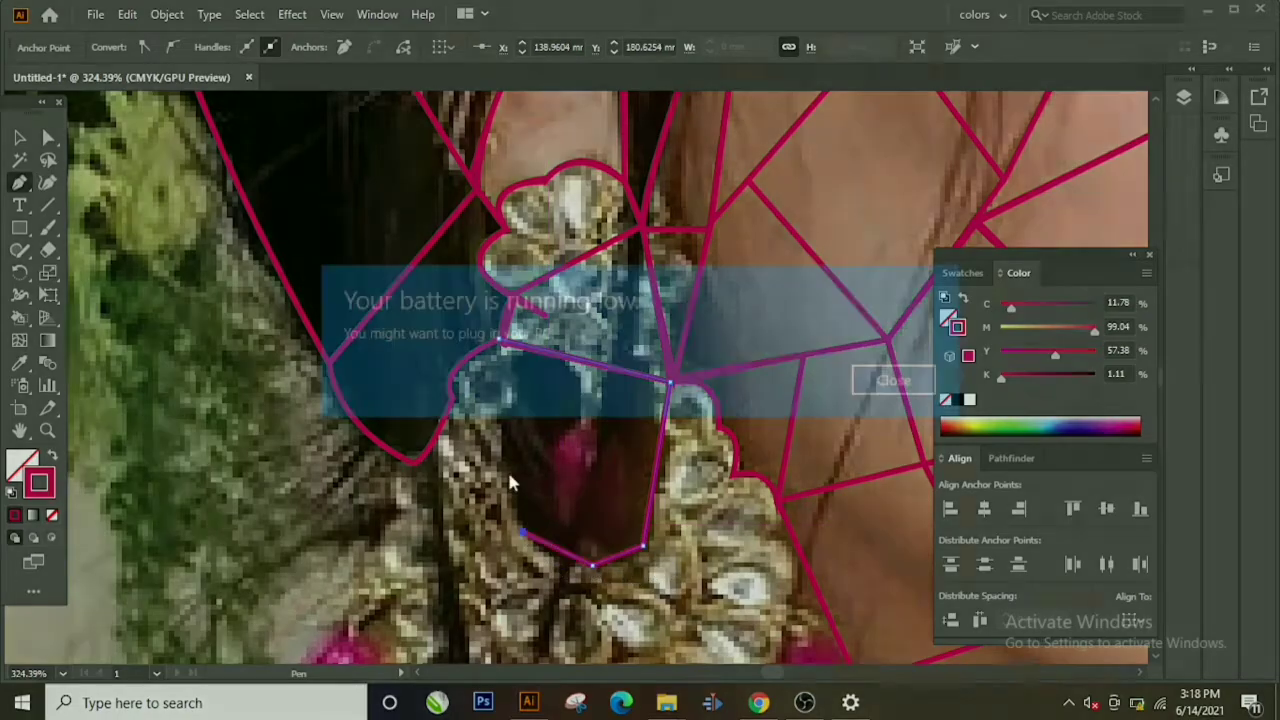
left_click(880, 385)
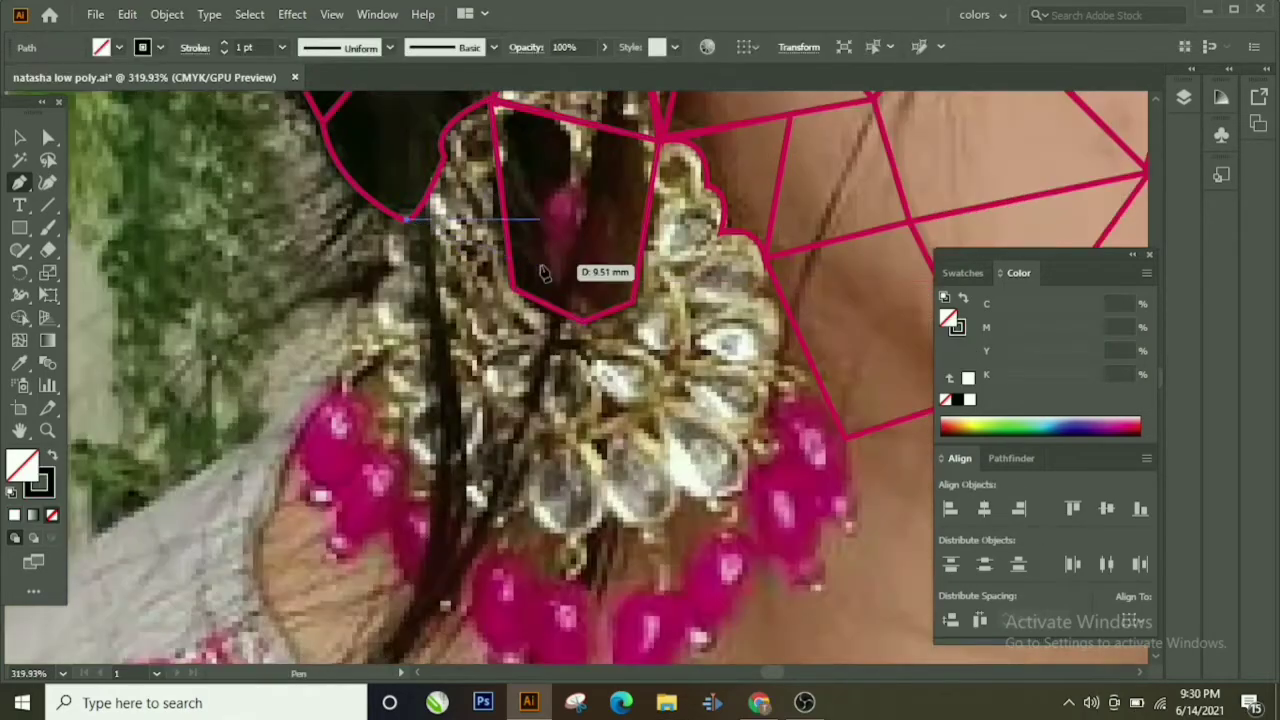
Step: Trace a closed left necklace polygon and a triangle over the pendant
scroll(450, 175, "down", 2)
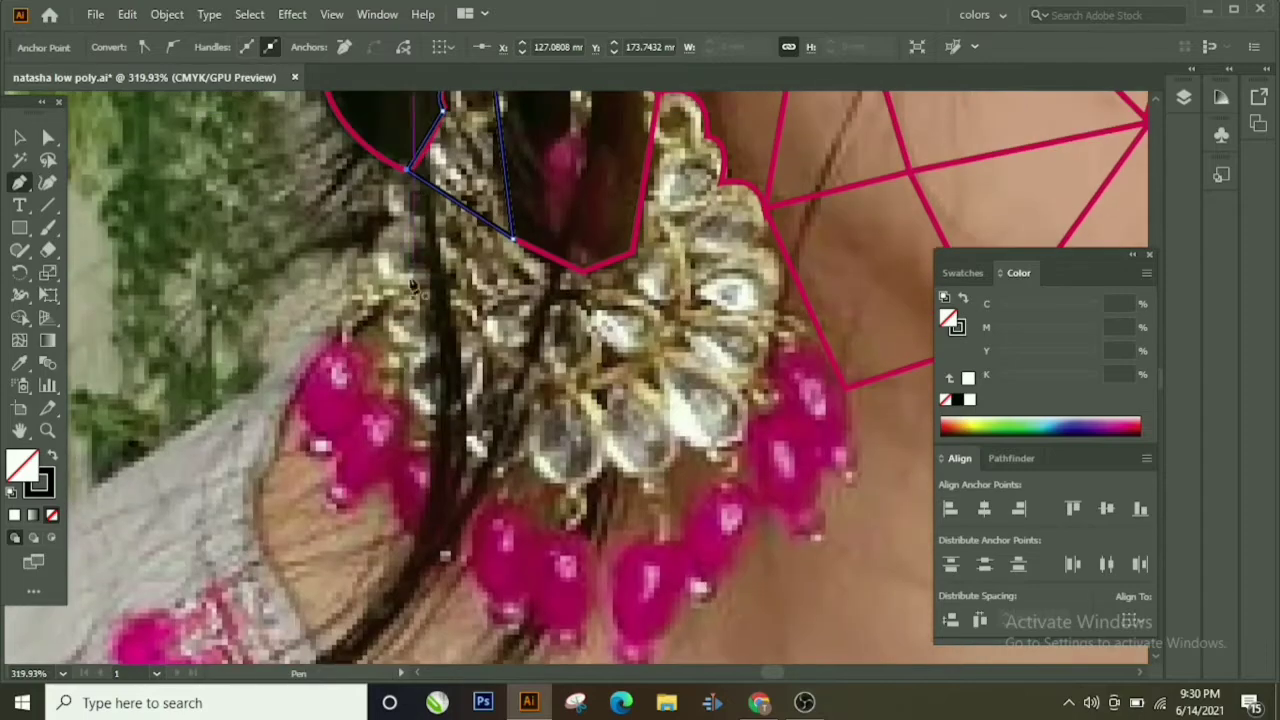
left_click(352, 318)
left_click(478, 440)
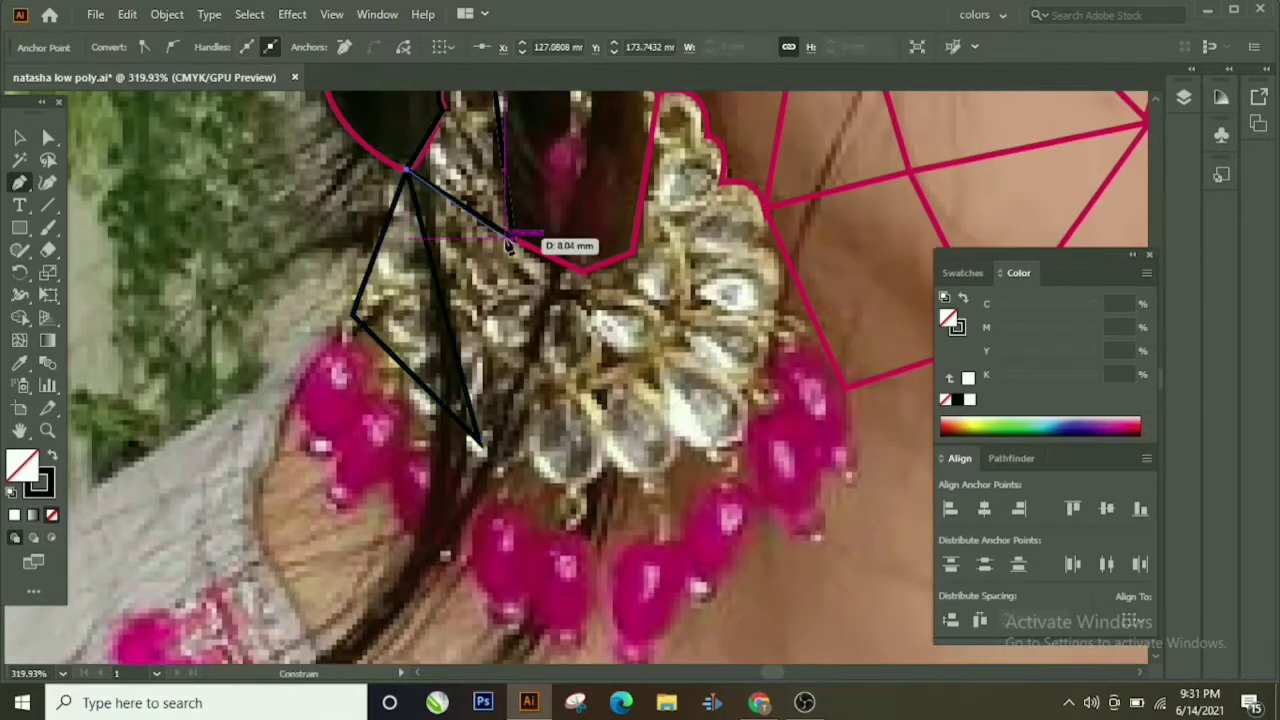
left_click(522, 463)
left_click(580, 275)
left_click(407, 170)
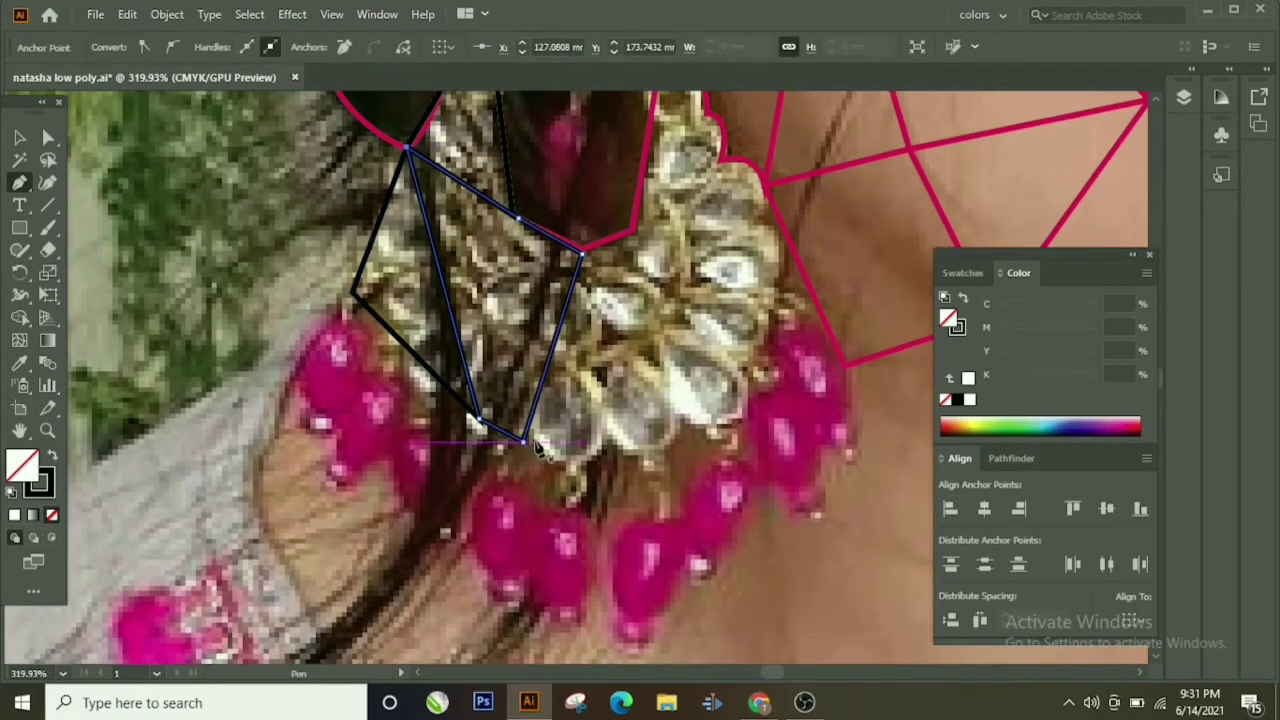
left_click(580, 253)
left_click(522, 443)
left_click(664, 454)
left_click(580, 253)
Step: Trace a closed polygon along the right necklace petal
scroll(675, 172, "up", 3)
left_click(660, 160)
left_click(632, 320)
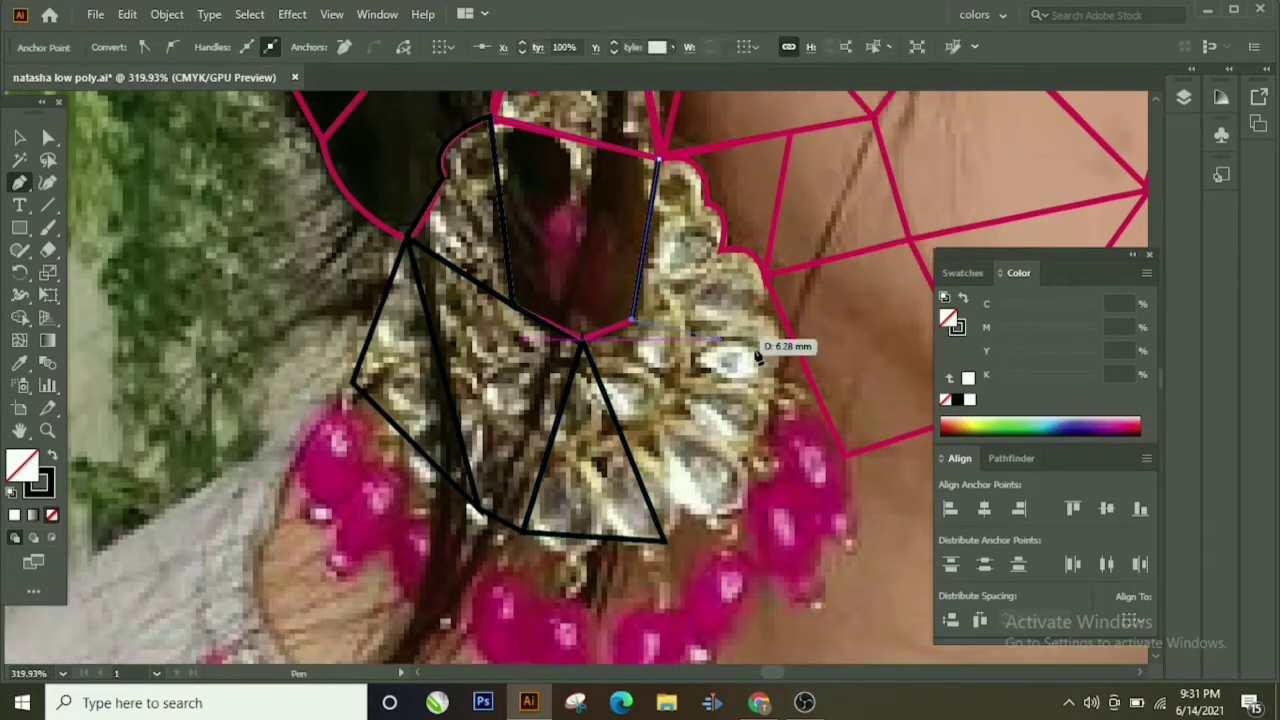
left_click(797, 348)
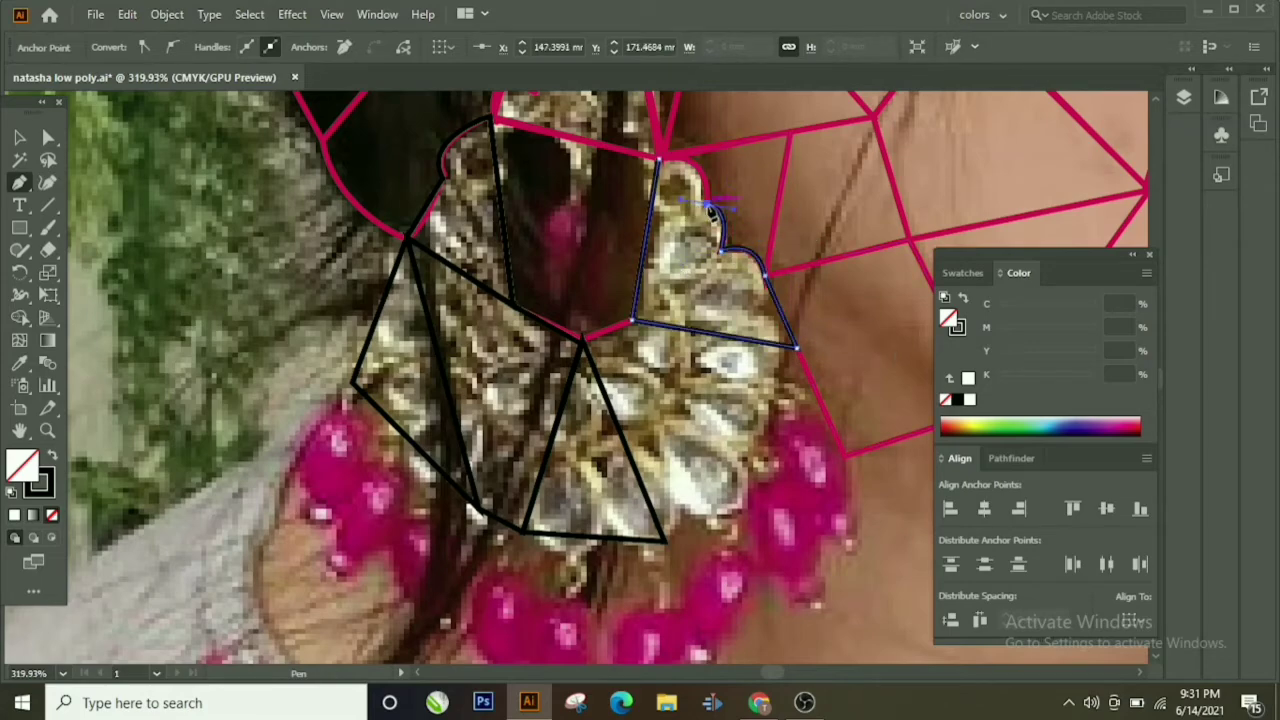
scroll(604, 172, "down", 2)
left_click(665, 495)
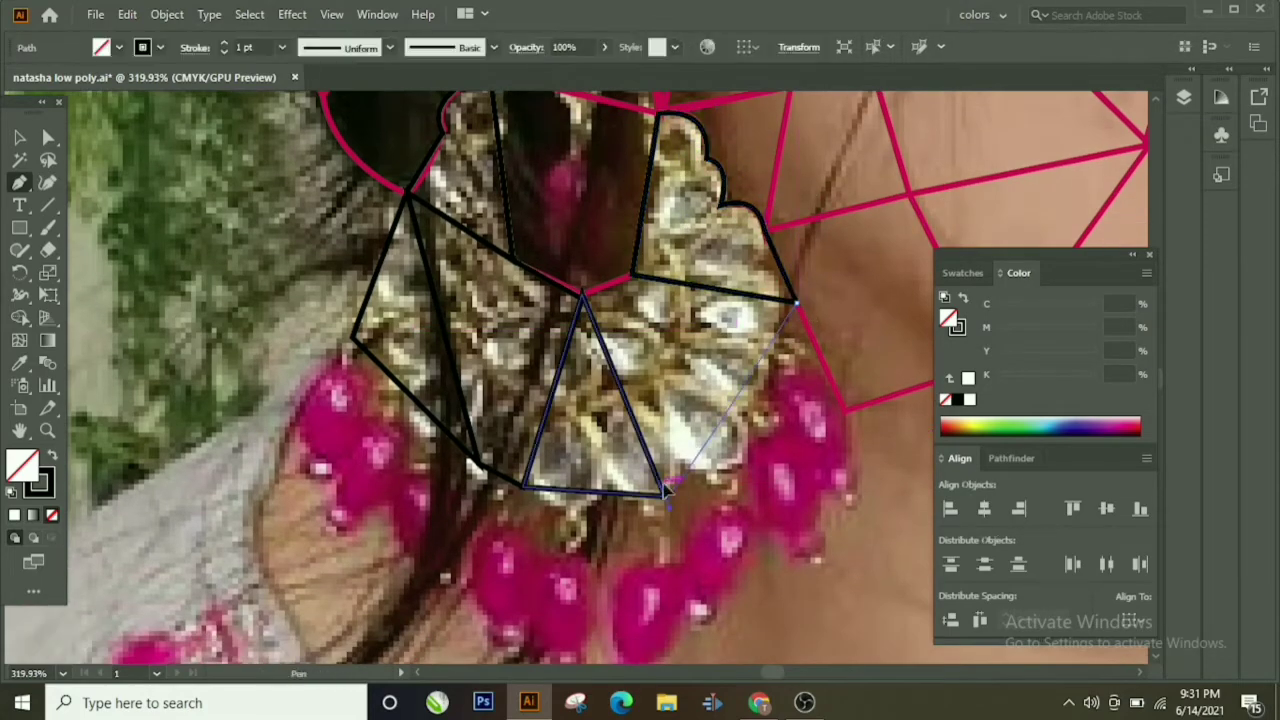
left_click(582, 293)
left_click(632, 275)
Step: Add two triangles, one over the pink beads and one between the beads and neck
scroll(640, 285, "down", 5)
left_click(664, 383)
left_click(727, 357)
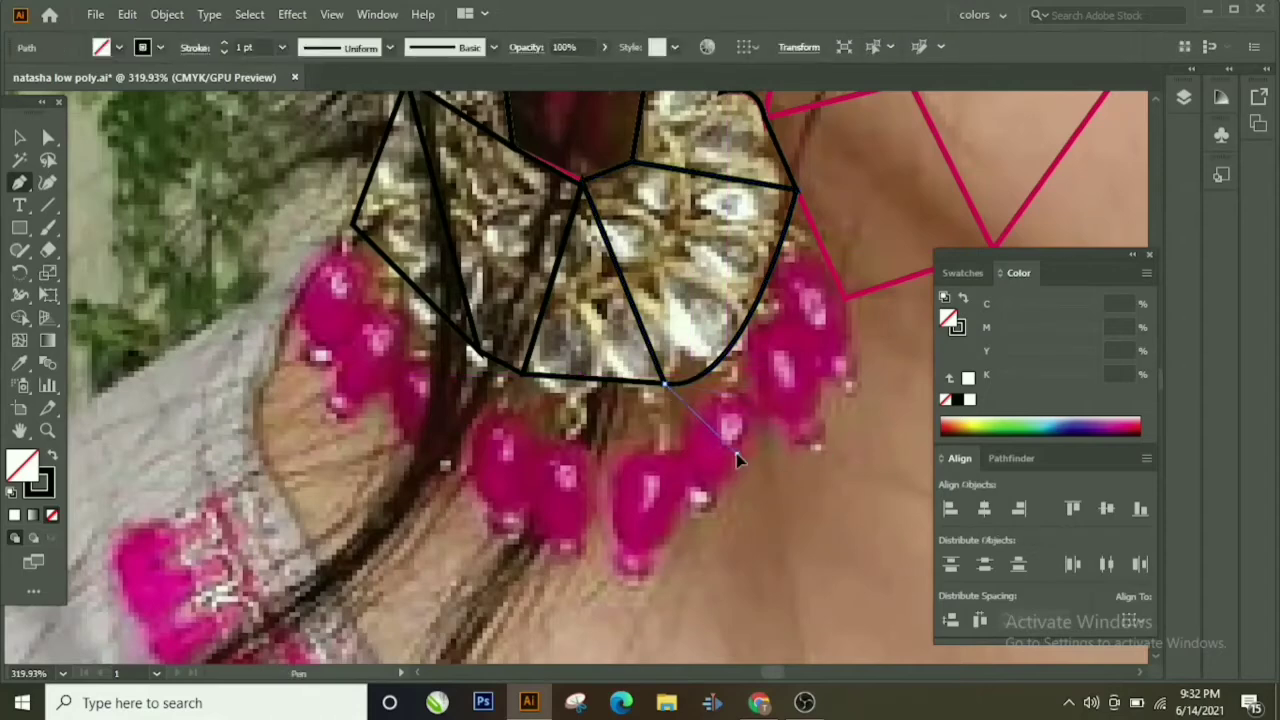
left_click(736, 453)
left_click(664, 383)
left_click(727, 357)
left_click(797, 189)
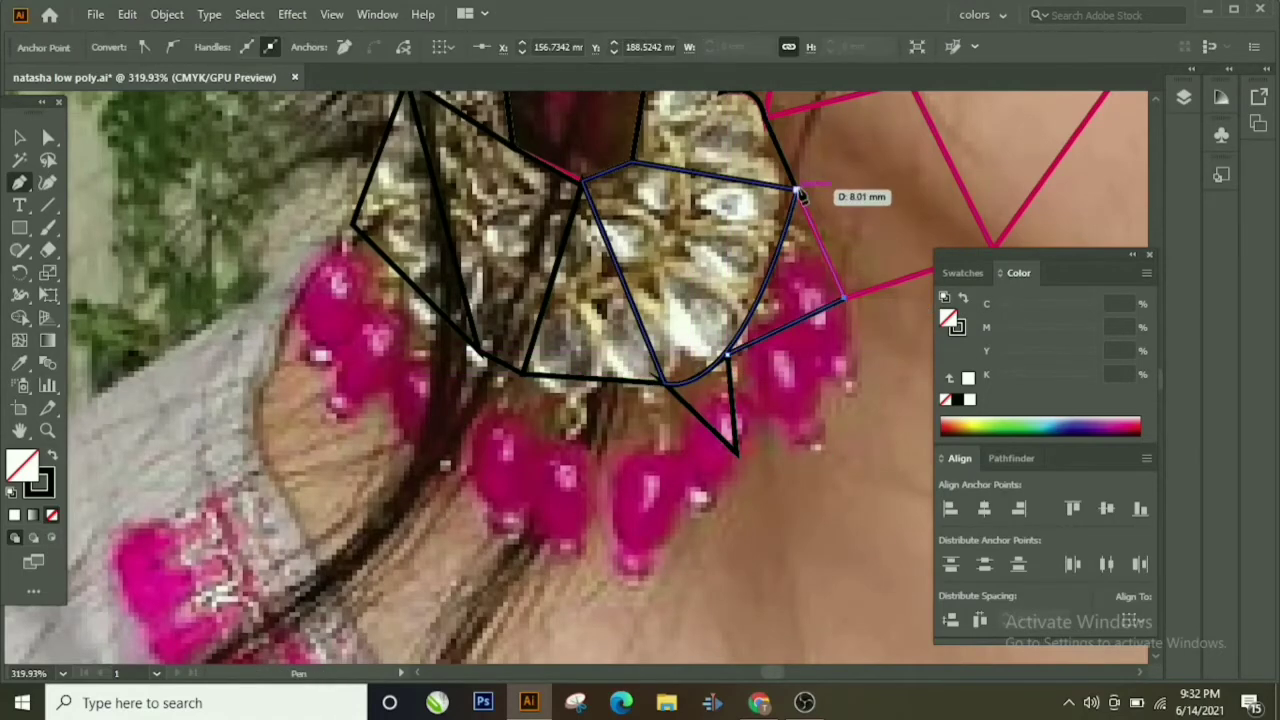
left_click(844, 299)
left_click(728, 356)
Step: Trace a zigzag outline between the pink beads down to the lower bead
left_click(844, 299)
left_click(857, 378)
left_click(824, 368)
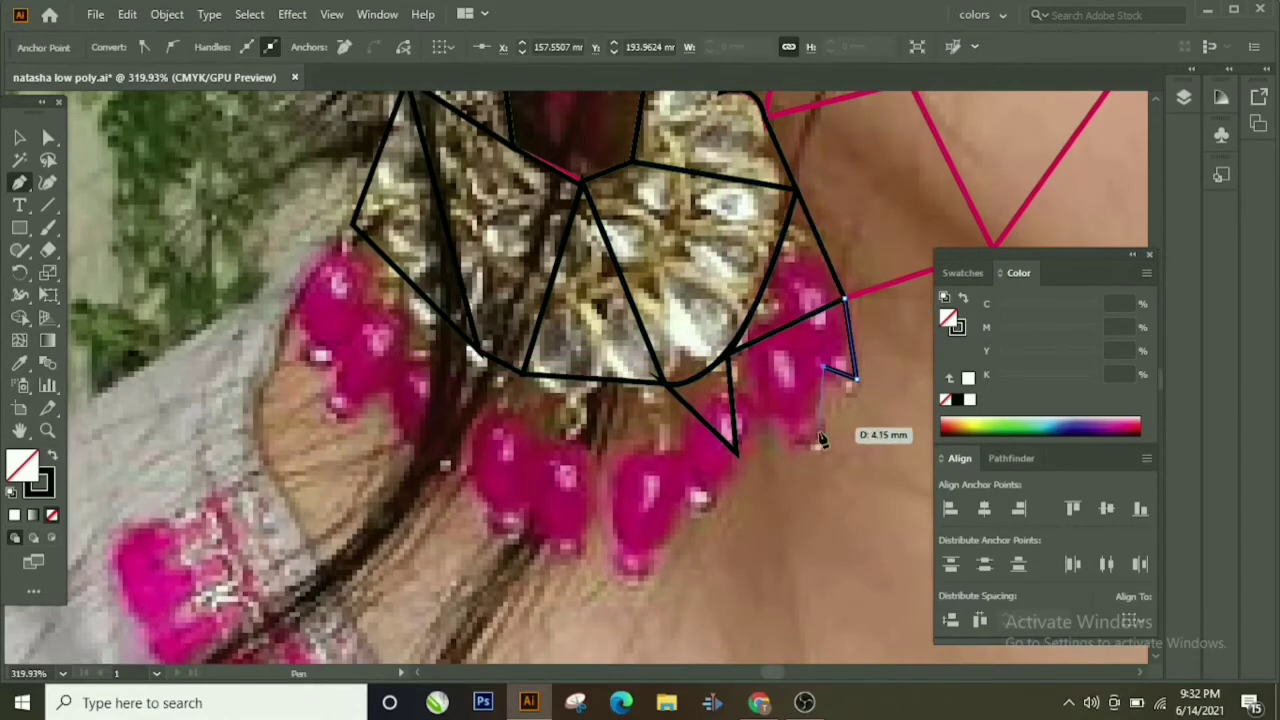
left_click(822, 442)
left_click(765, 405)
left_click(737, 453)
Step: Outline the lower pink bead cluster and connect it to the pendant
left_click(500, 405)
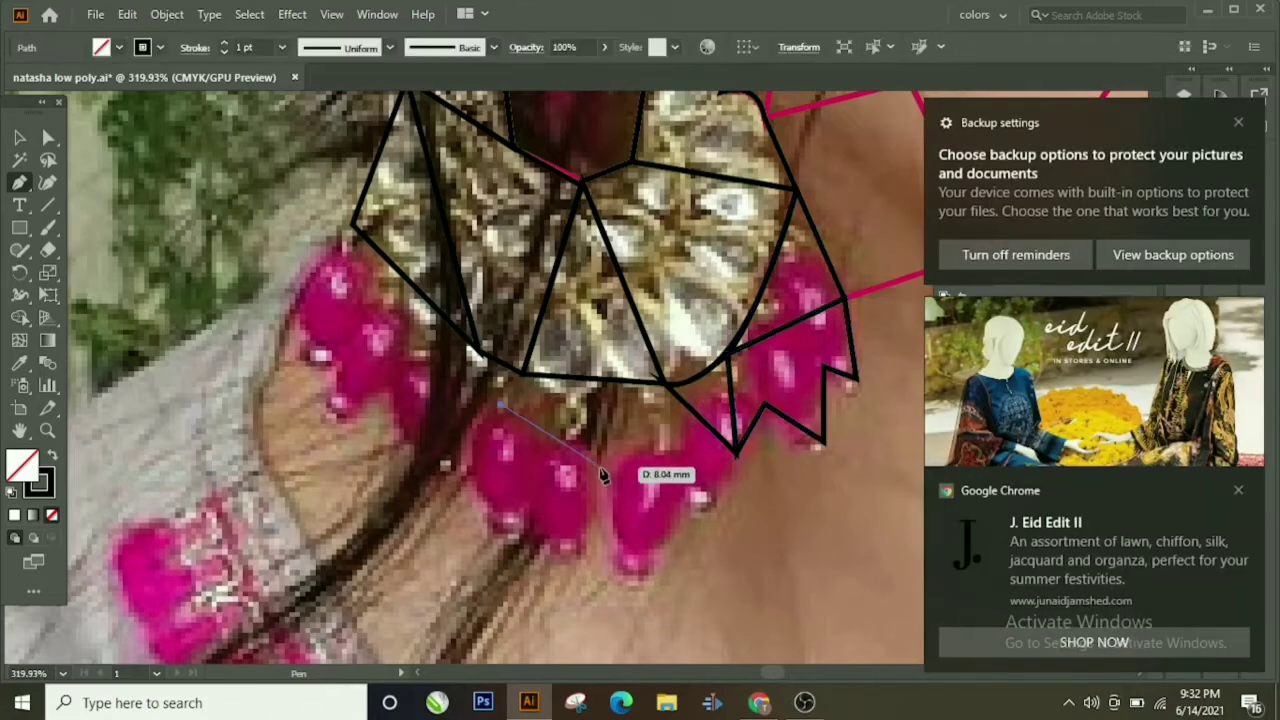
left_click(688, 458)
left_click(650, 572)
left_click(500, 405)
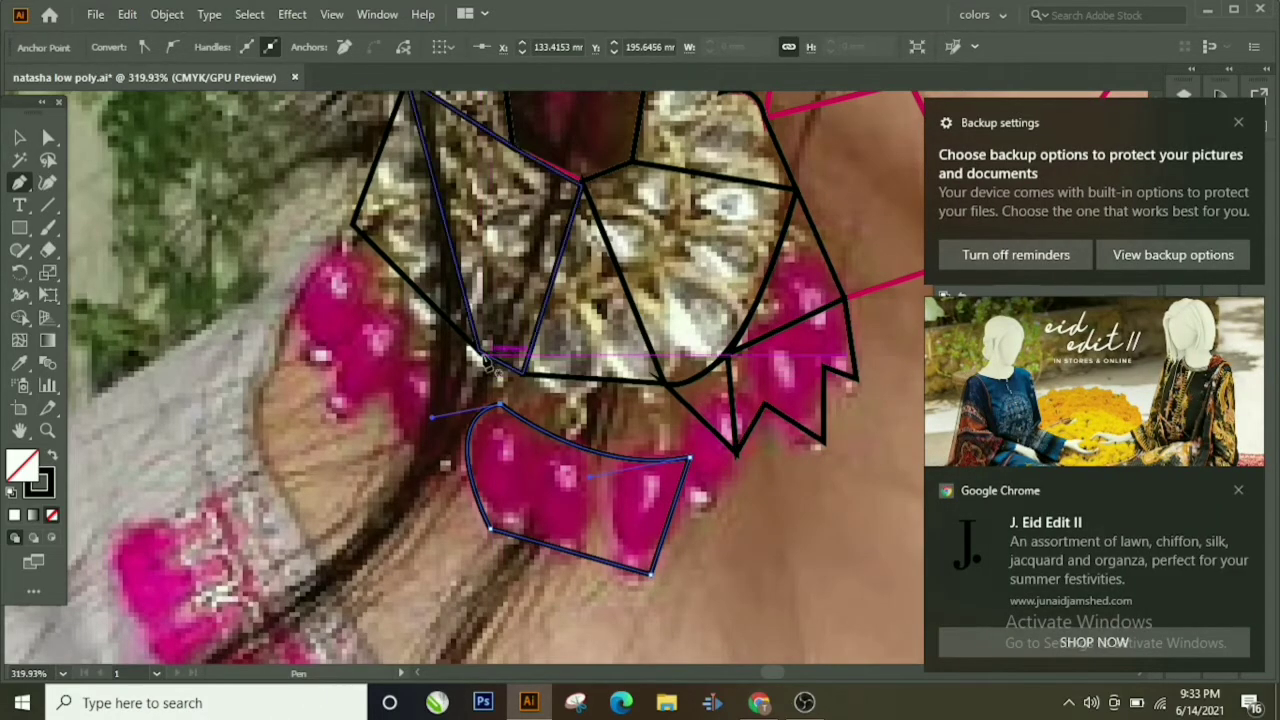
left_click(481, 352)
left_click(500, 405)
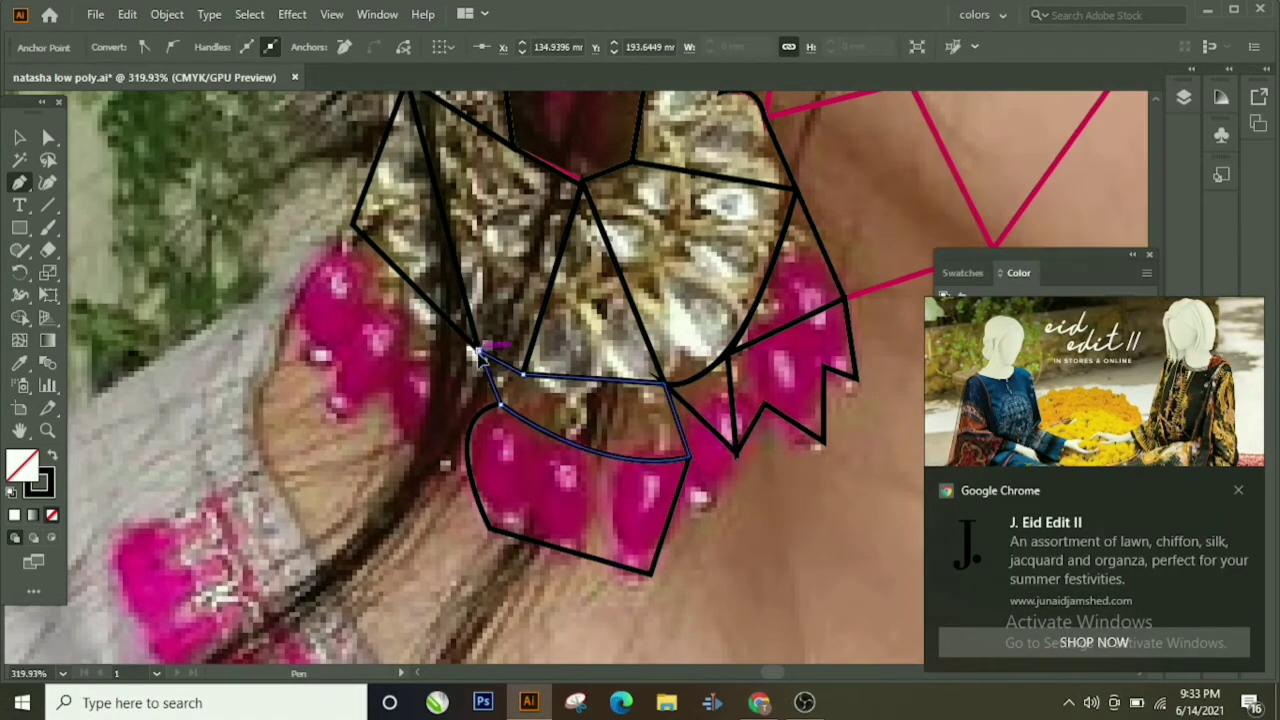
Step: Trace a closed polygon around the left pink beads
left_click(700, 477, "ctrl")
left_click(355, 225)
left_click(293, 318)
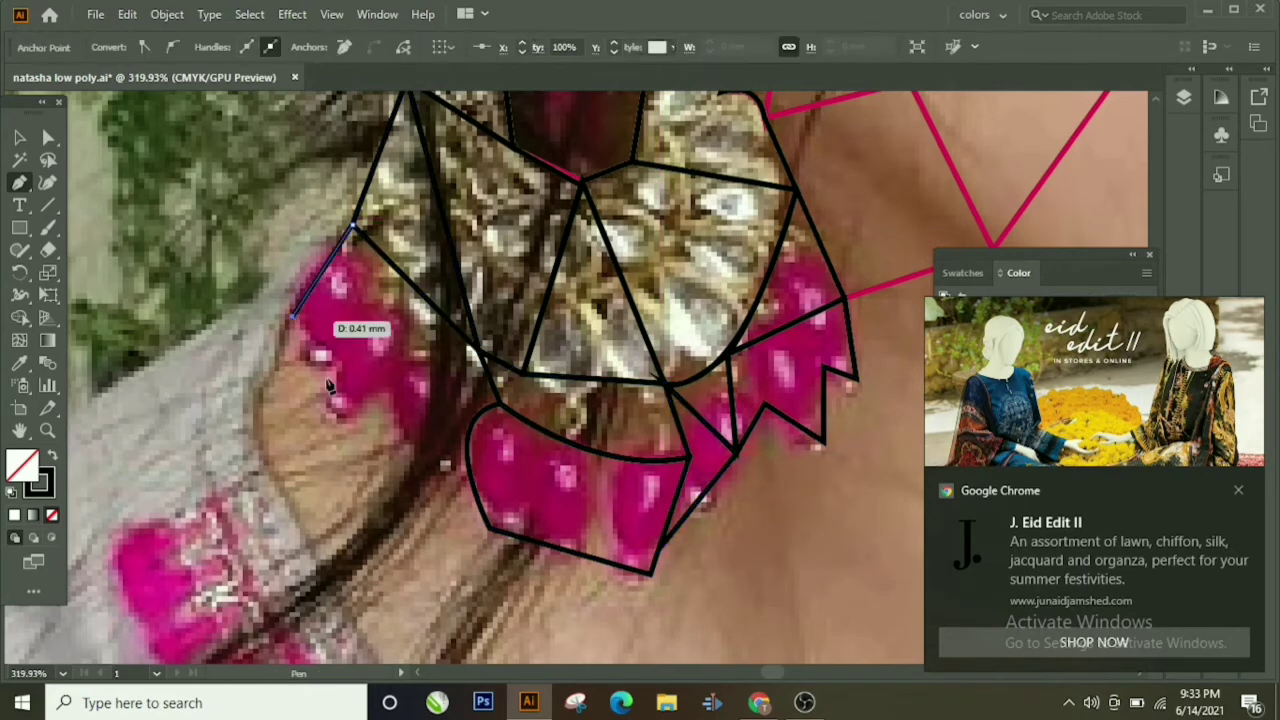
left_click(353, 410)
left_click(418, 450)
left_click(480, 352)
left_click(355, 225)
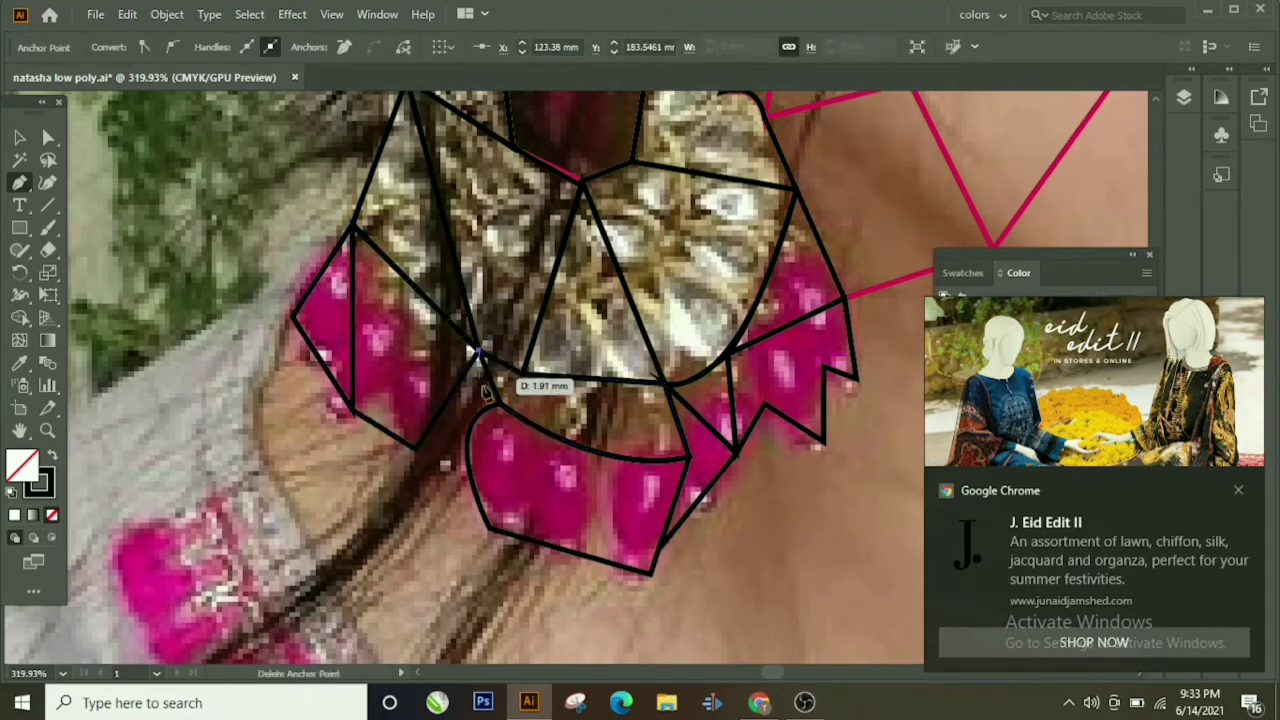
Step: Draw a bead facet with a curved edge at the pink shape's corner
left_click(485, 395)
left_click_drag(490, 525, 541, 618)
left_click(423, 367)
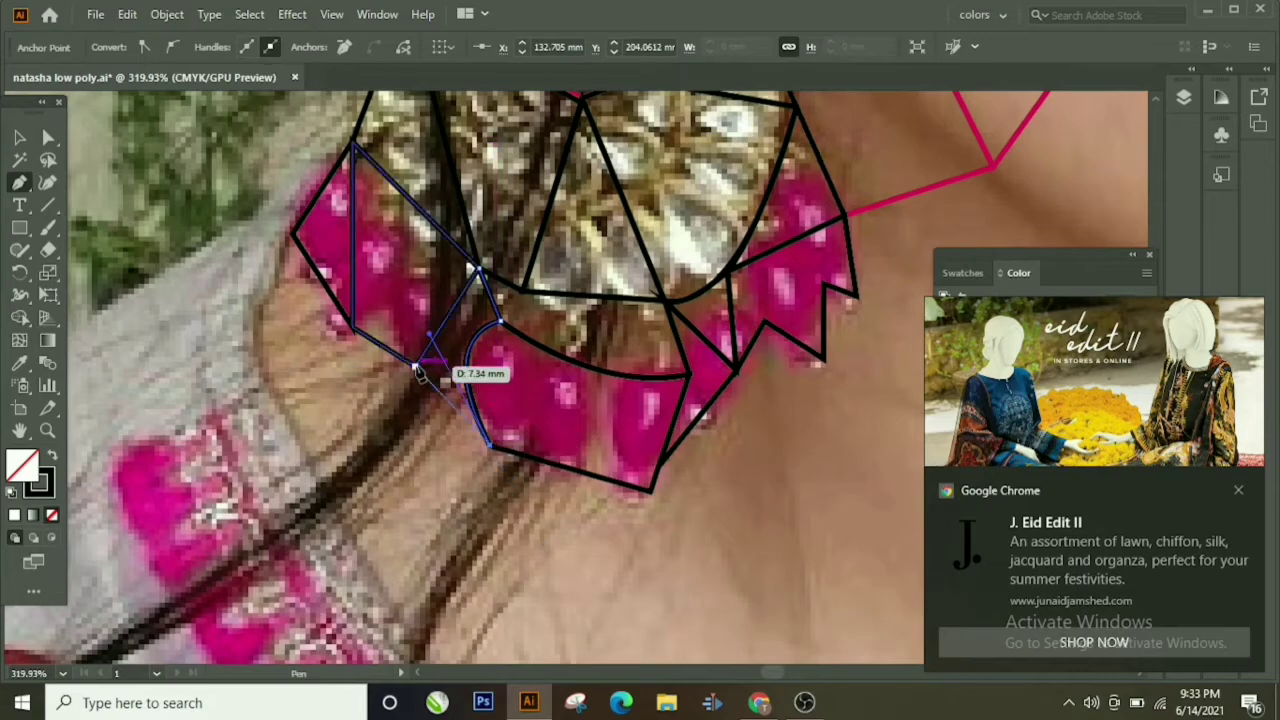
left_click(484, 270)
left_click_drag(287, 270, 395, 143)
Step: Trace a facet with the Pen tool, curving along the necklace bead edge
scroll(395, 143, "up", 3)
left_click(408, 200)
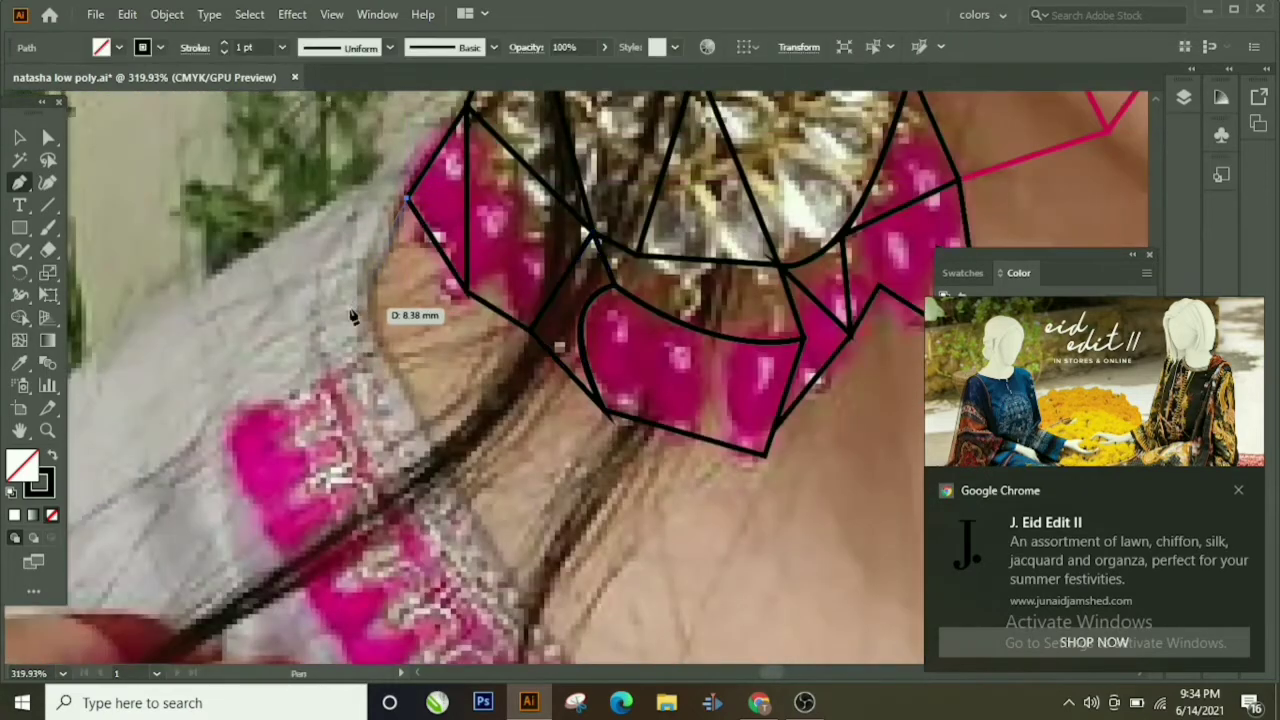
left_click_drag(370, 330, 375, 350)
left_click(463, 295)
Step: Outline a neck facet beside the beads, down to the bead's bottom point
left_click(408, 200)
left_click(465, 292)
left_click(530, 331)
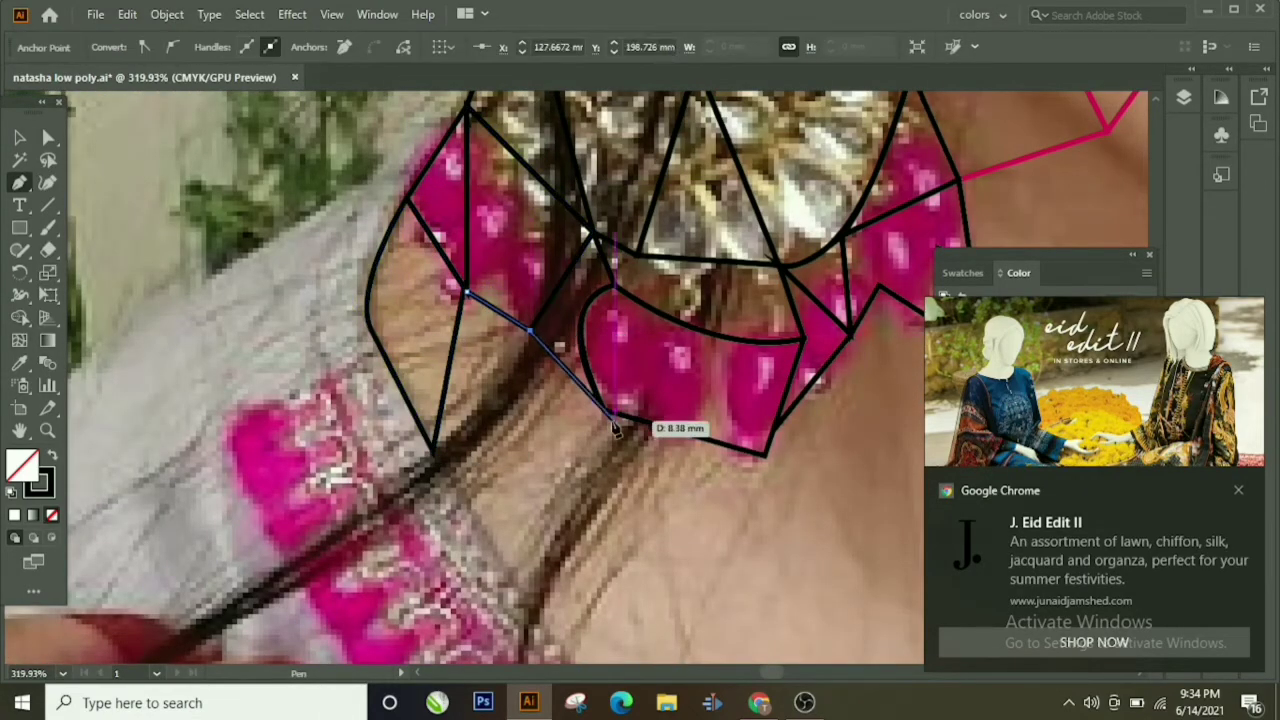
left_click(607, 412)
left_click_drag(623, 443, 478, 293)
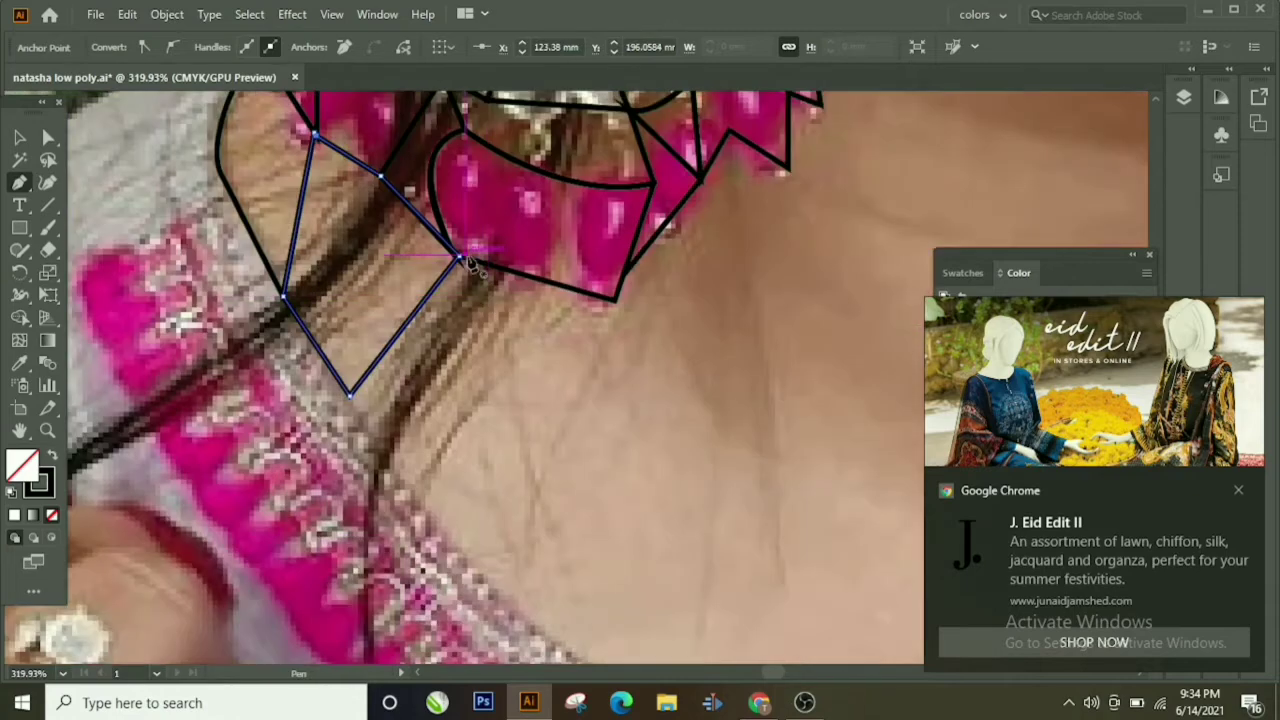
left_click(614, 298)
left_click(440, 530)
left_click(350, 395)
Step: Draw a closed facet under the necklace's right end
left_click_drag(668, 290, 352, 432)
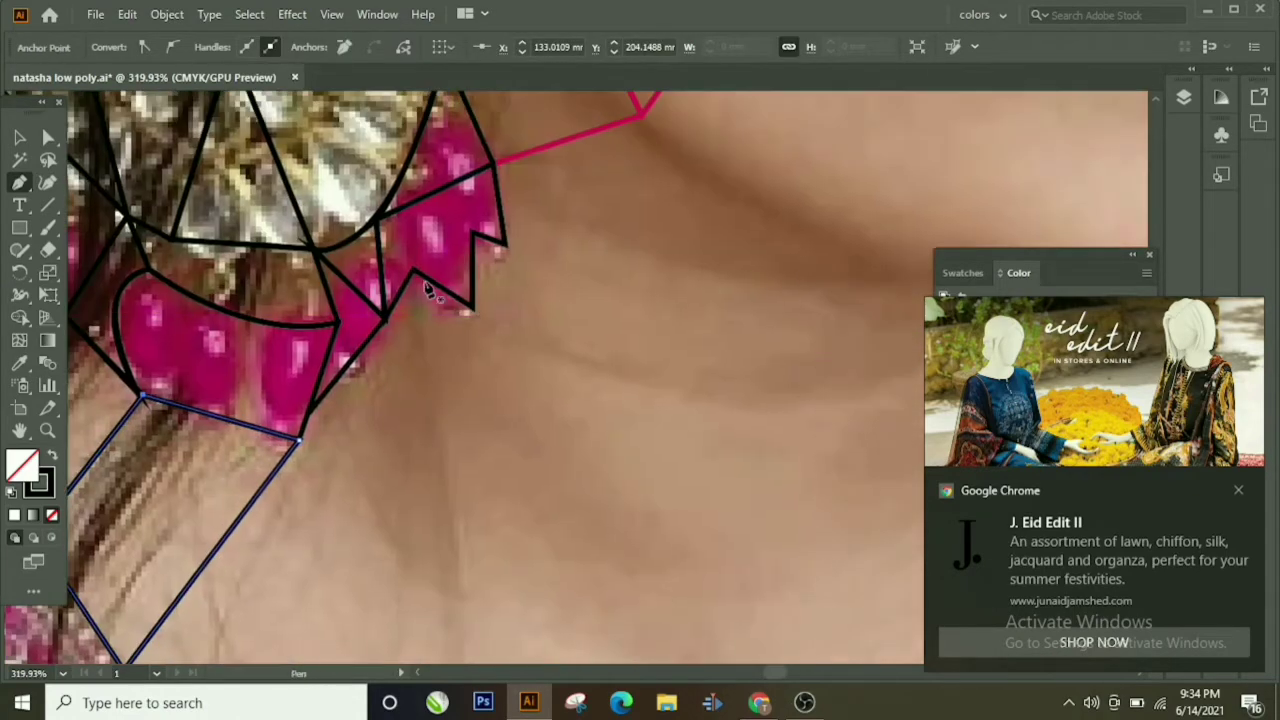
left_click(466, 538)
left_click(300, 437)
left_click(315, 250)
left_click(476, 313)
left_click(466, 537)
Step: Add a five-cornered neck facet next to the necklace
scroll(566, 386, "up", 2)
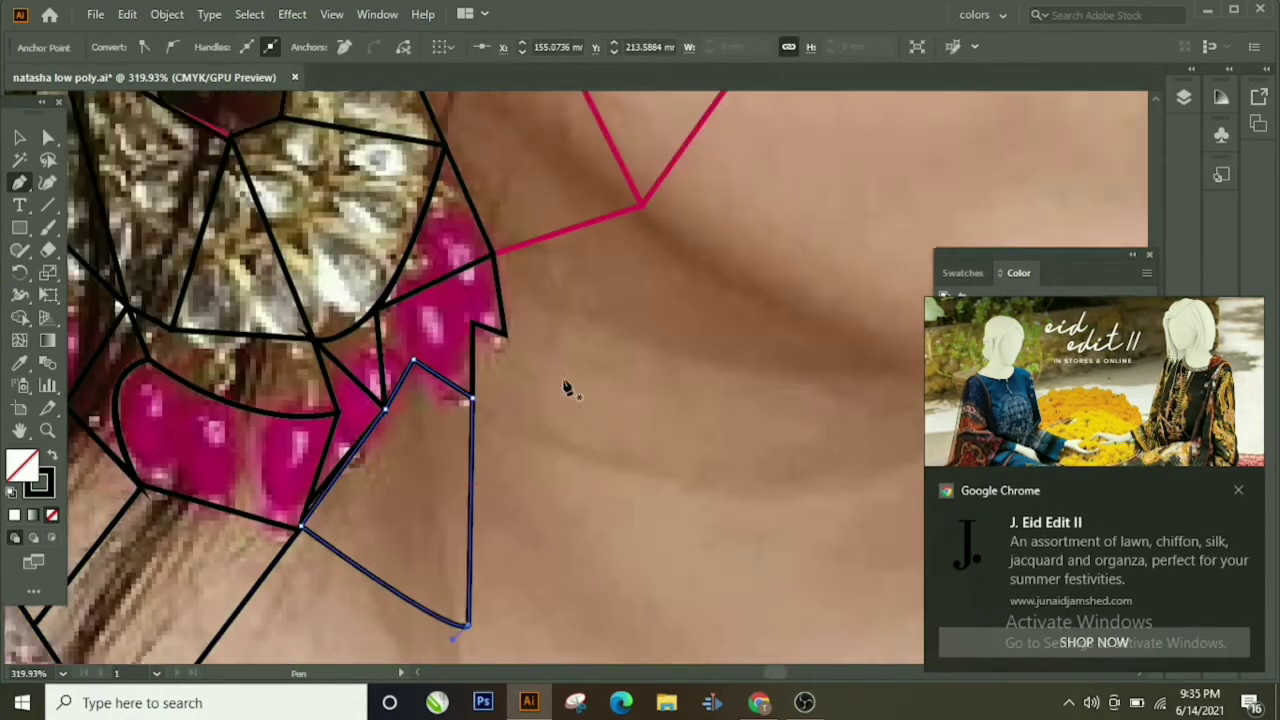
left_click(470, 400)
left_click(607, 457)
left_click(660, 353)
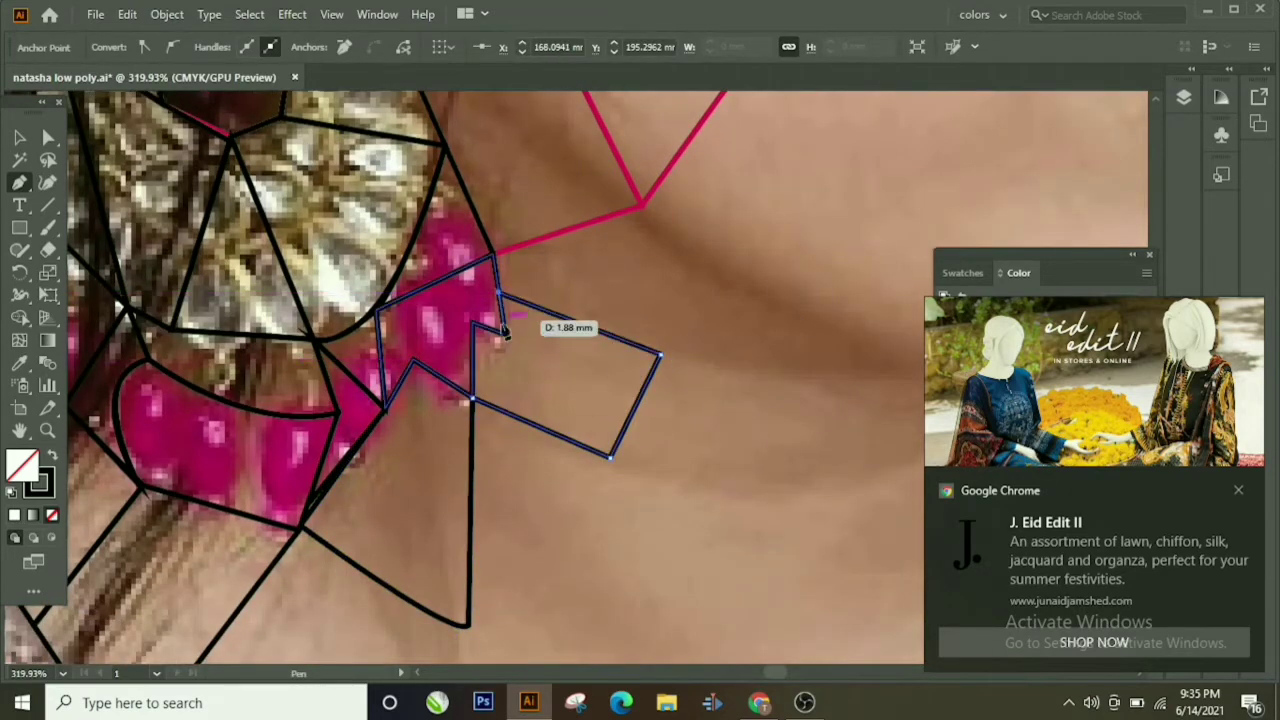
left_click(660, 181)
left_click(499, 297)
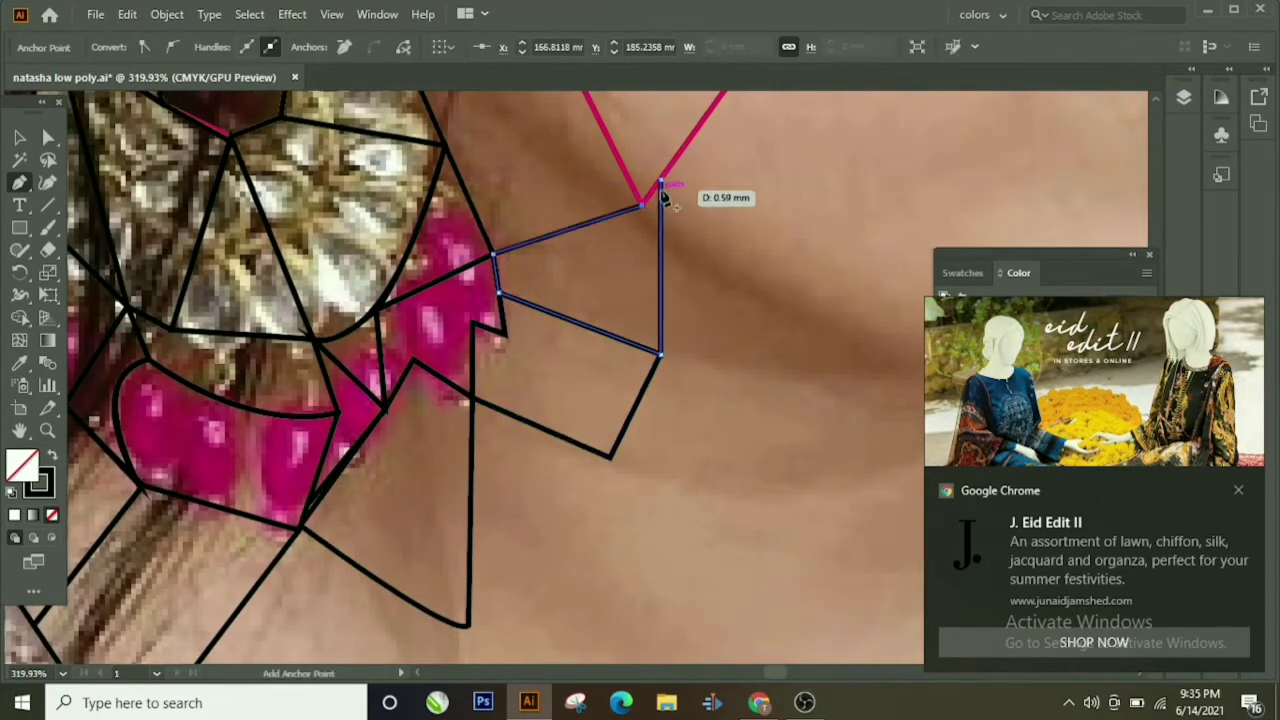
Step: Trace a triangular facet on the neck
scroll(657, 190, "down", 5)
left_click(471, 171)
left_click(466, 391)
left_click(608, 229)
Step: Outline a closed four-sided facet lower on the neck
scroll(225, 428, "down", 2)
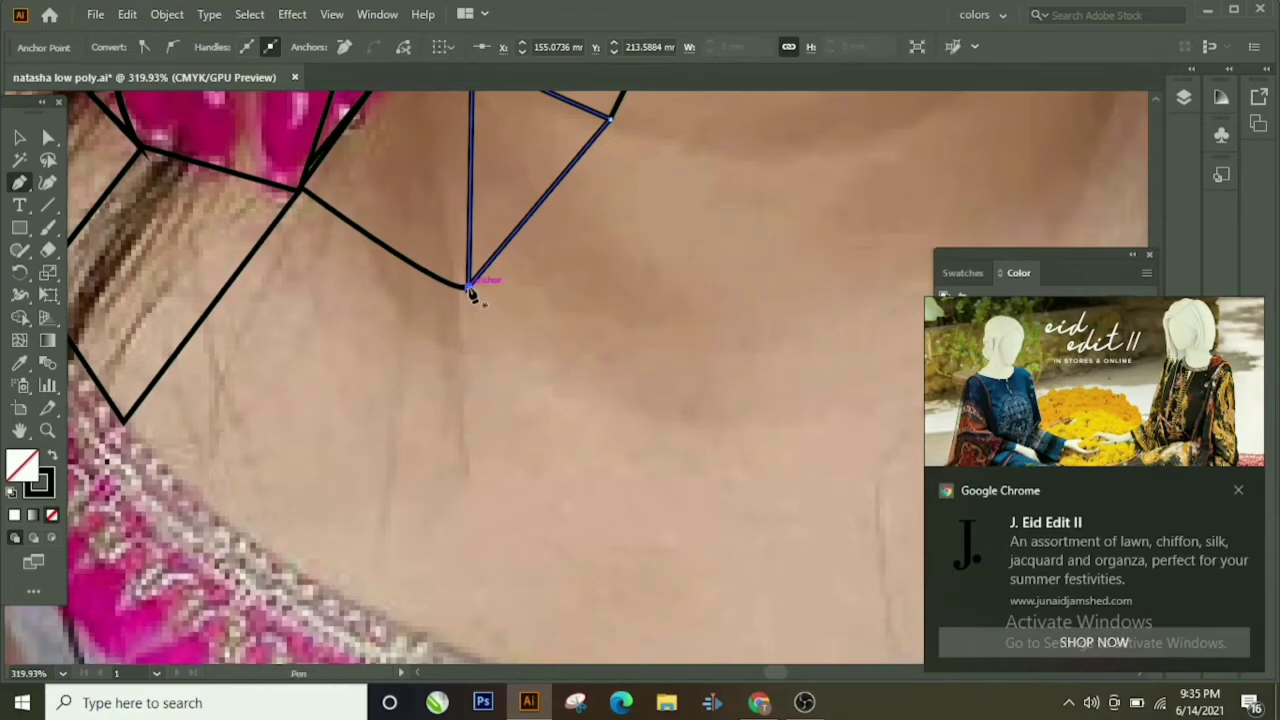
left_click(466, 287)
left_click(400, 424)
left_click(223, 288)
left_click(300, 189)
left_click(467, 287)
Step: Add another closed quad facet on the neck beside the previous one
scroll(405, 432, "down", 2)
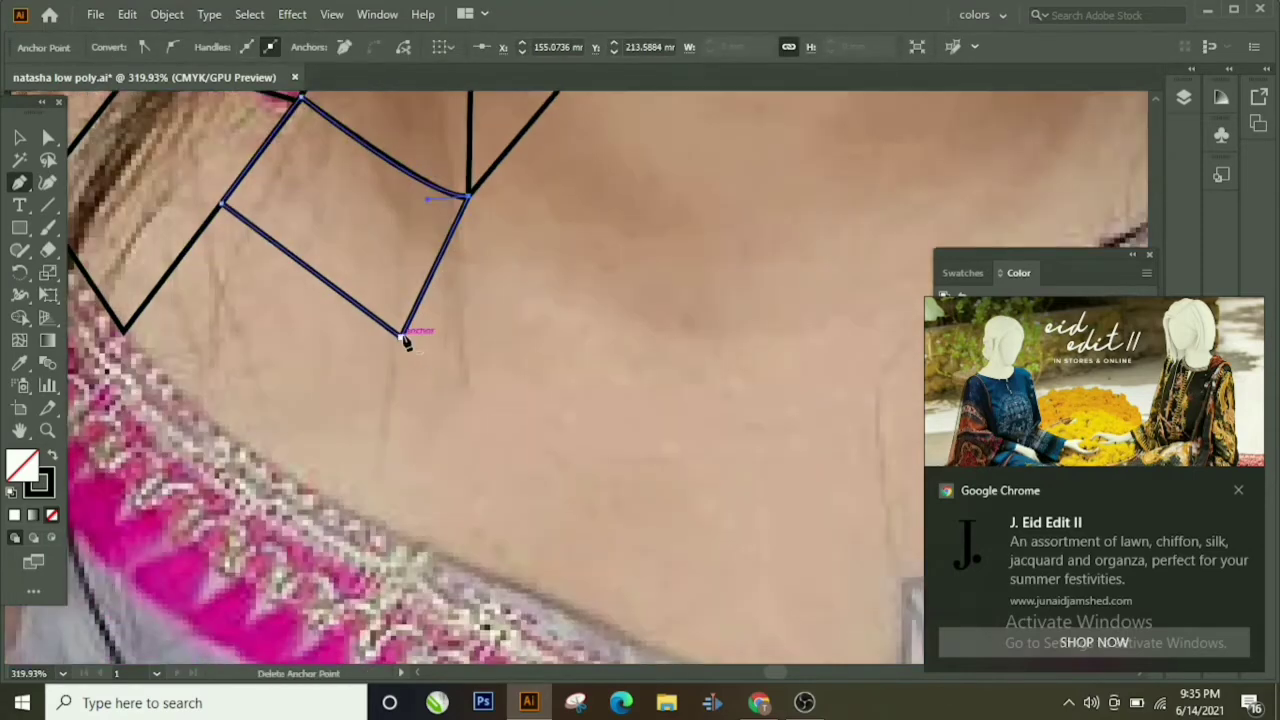
left_click(401, 334)
left_click(328, 492)
left_click(123, 330)
left_click(223, 205)
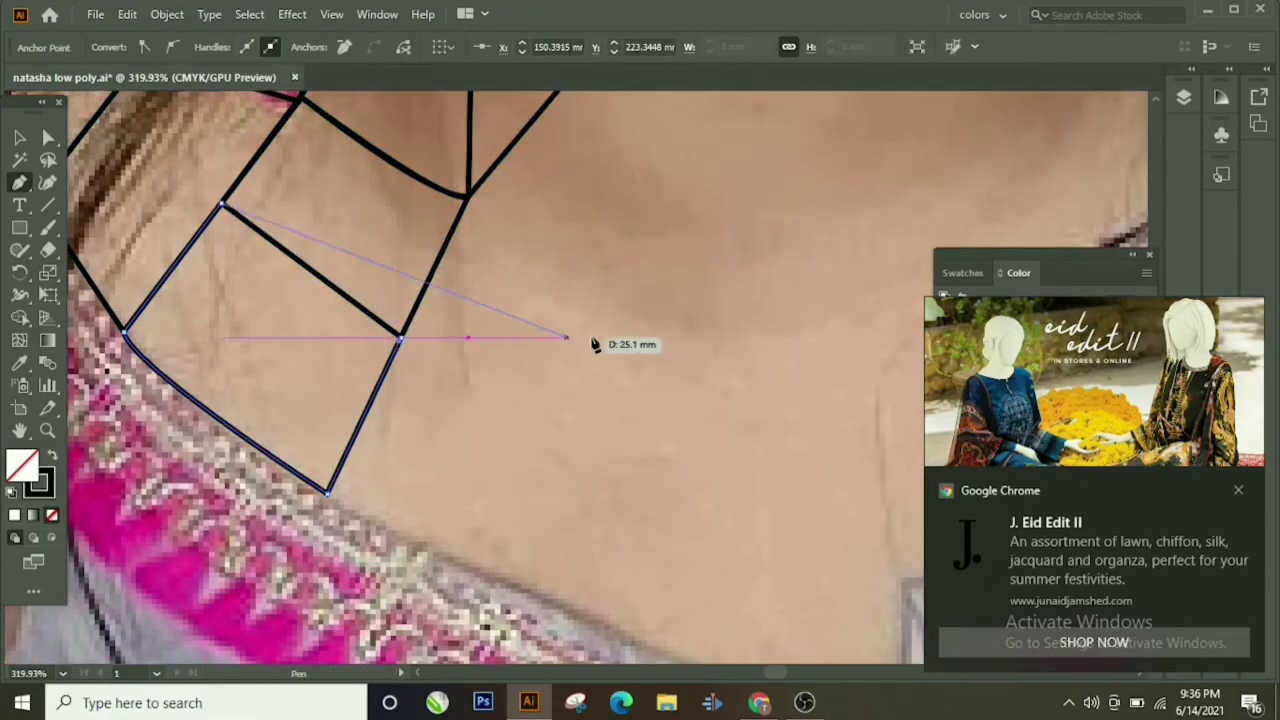
left_click(400, 334)
Step: Draw a triangle facet reaching down to the lace trim
scroll(570, 400, "down", 3)
scroll(560, 480, "up", 3)
left_click(462, 472)
left_click(686, 585)
left_click(533, 318)
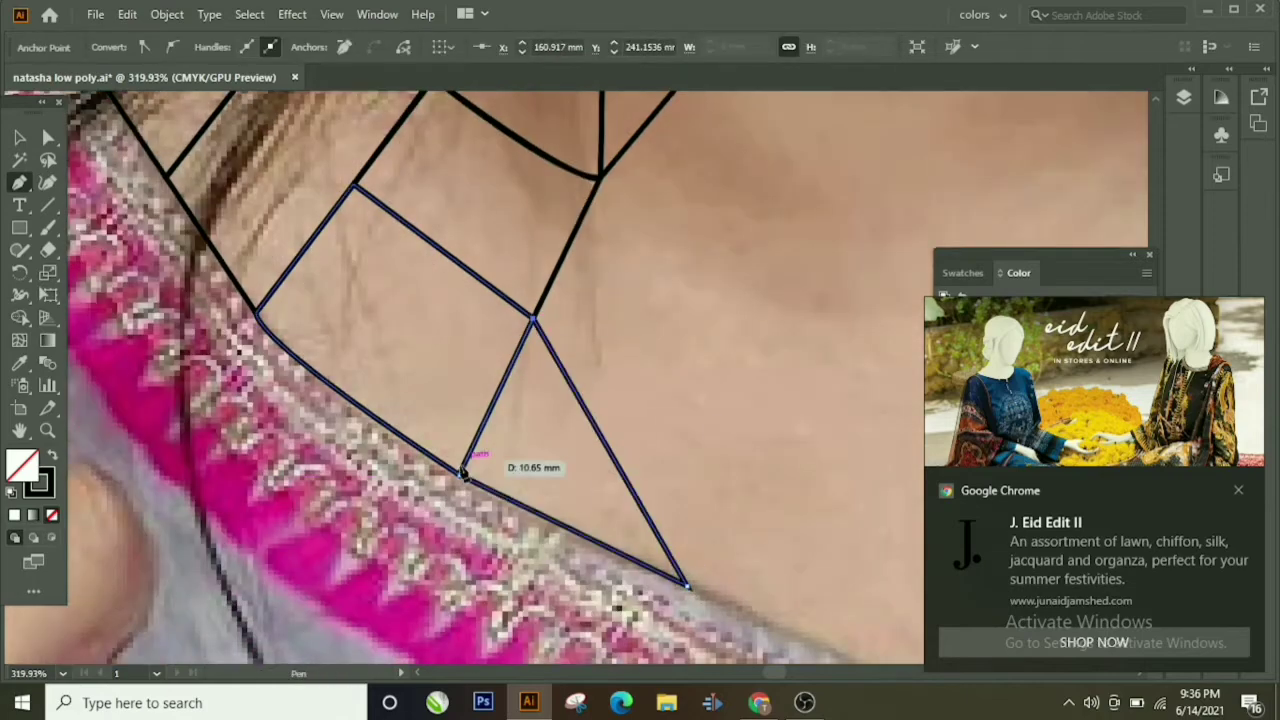
left_click(462, 472)
Step: Trace a four-sided facet lower on the neck
scroll(460, 470, "up", 5)
left_click(432, 176)
left_click(641, 283)
left_click(545, 474)
left_click(290, 342)
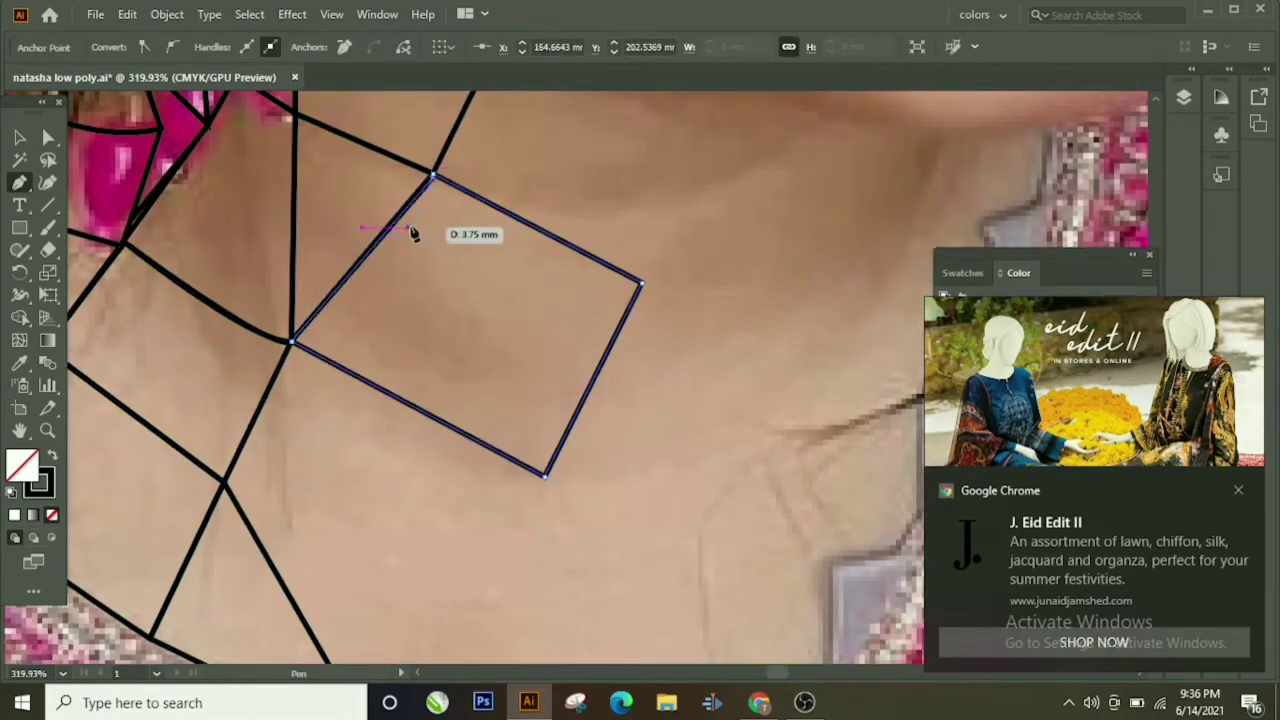
Step: Outline a facet near the neckline touching the lace edge
scroll(430, 214, "down", 2)
left_click(294, 251)
left_click(545, 380)
scroll(545, 380, "down", 2)
left_click(378, 545)
left_click(224, 280)
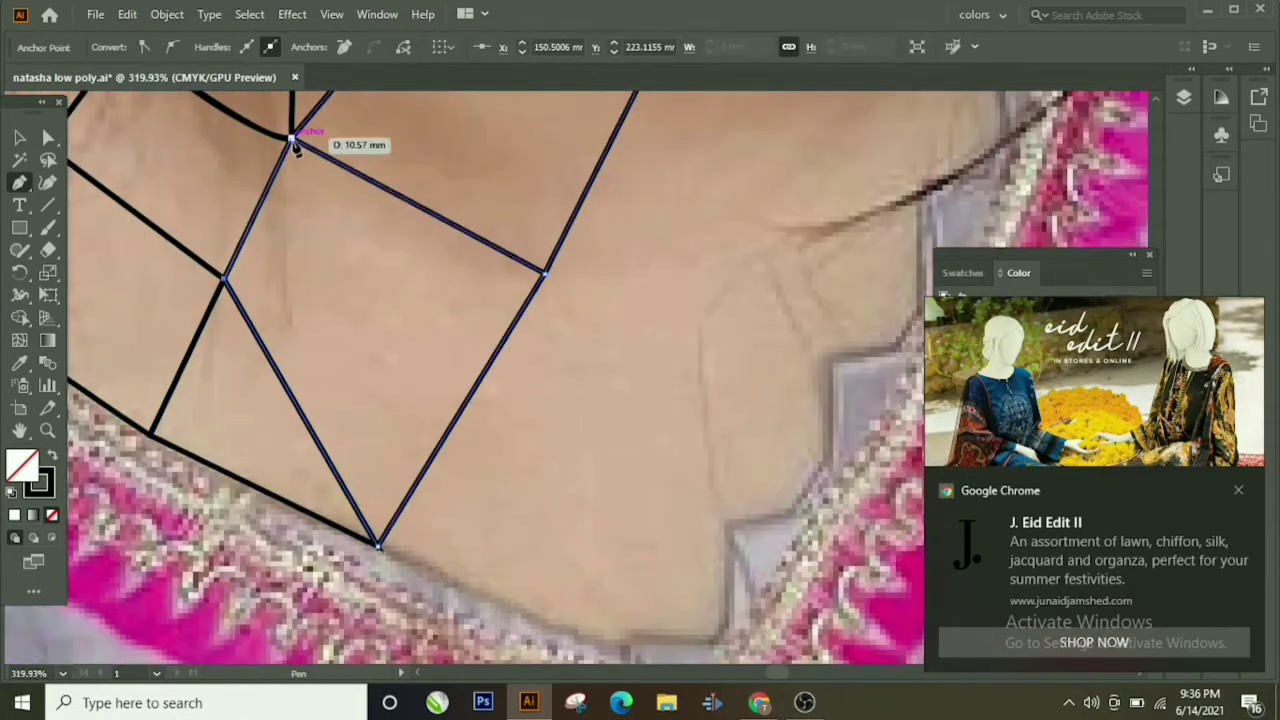
left_click(291, 137)
scroll(551, 271, "down", 2)
left_click(380, 414)
Step: Start a new neck facet sharing the previous quad's bottom corner
left_click(620, 509)
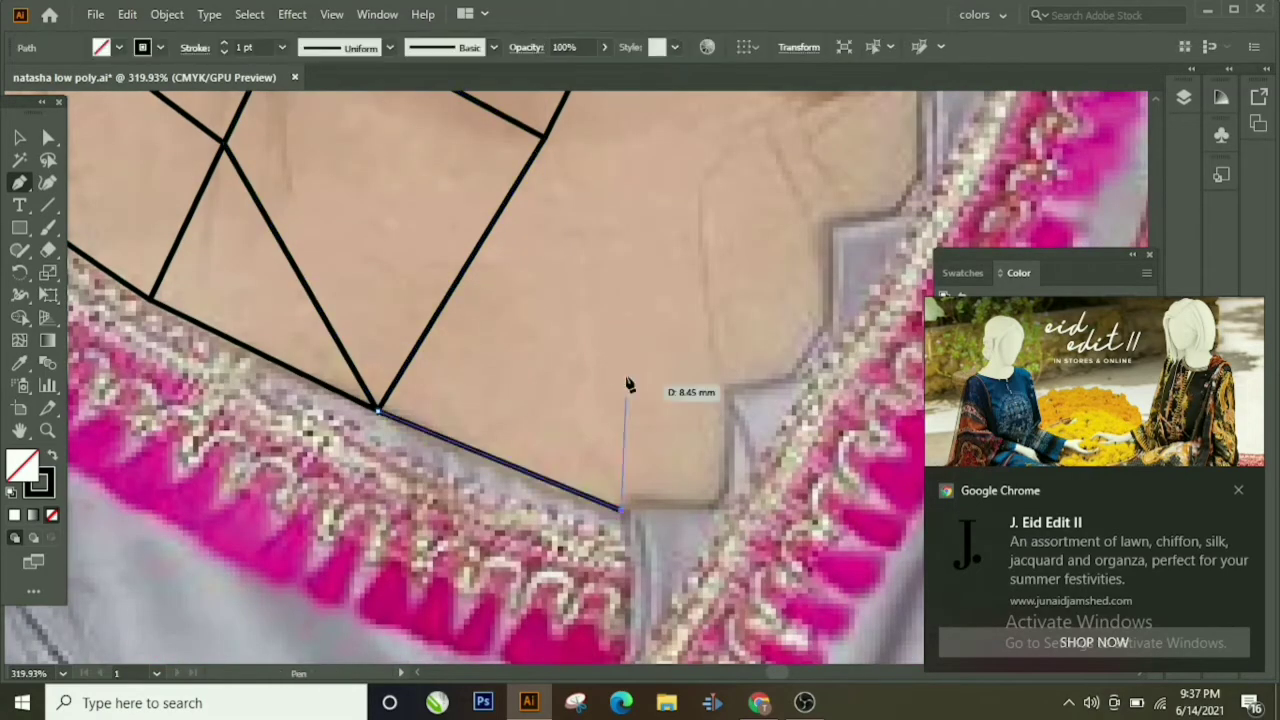
left_click(543, 214)
left_click(380, 414)
scroll(600, 300, "up", 5)
left_click(463, 212)
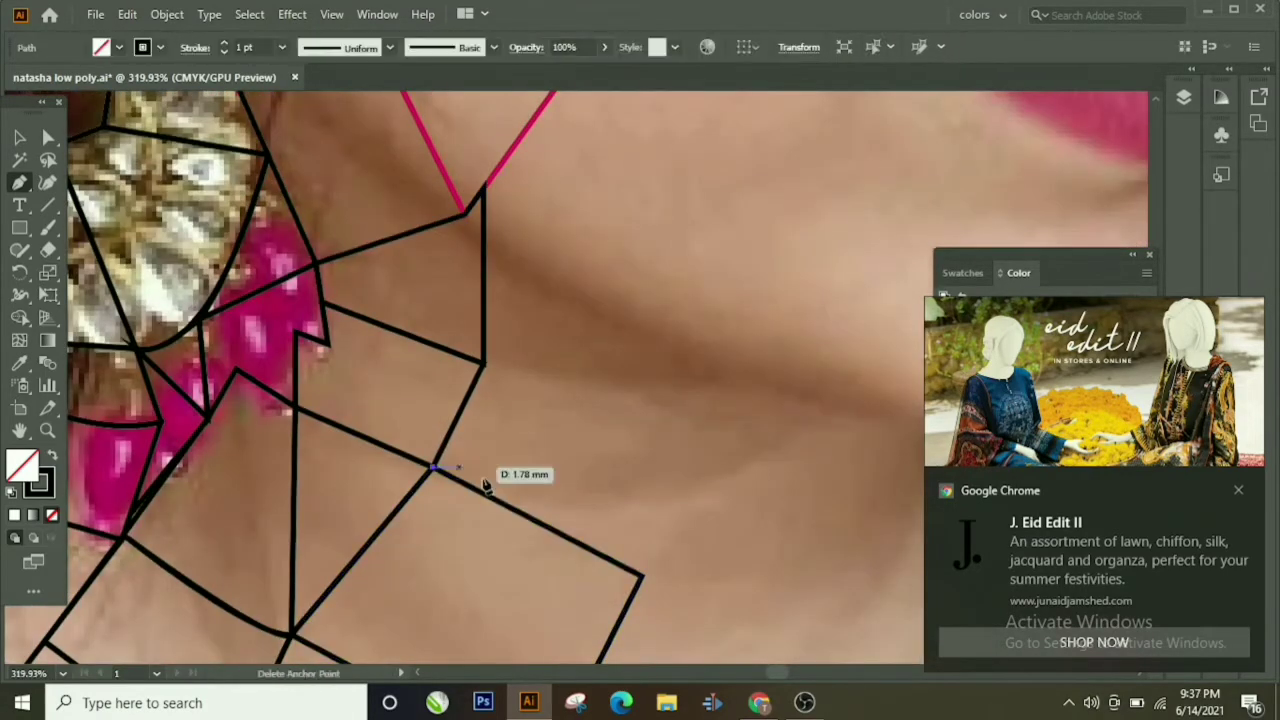
Step: Outline facets under the necklace's right end
left_click(640, 575)
left_click(737, 422)
left_click(484, 365)
left_click(484, 187)
left_click(768, 357)
Step: Draw a quad facet below the jaw line against the pink face lines
left_click(737, 422)
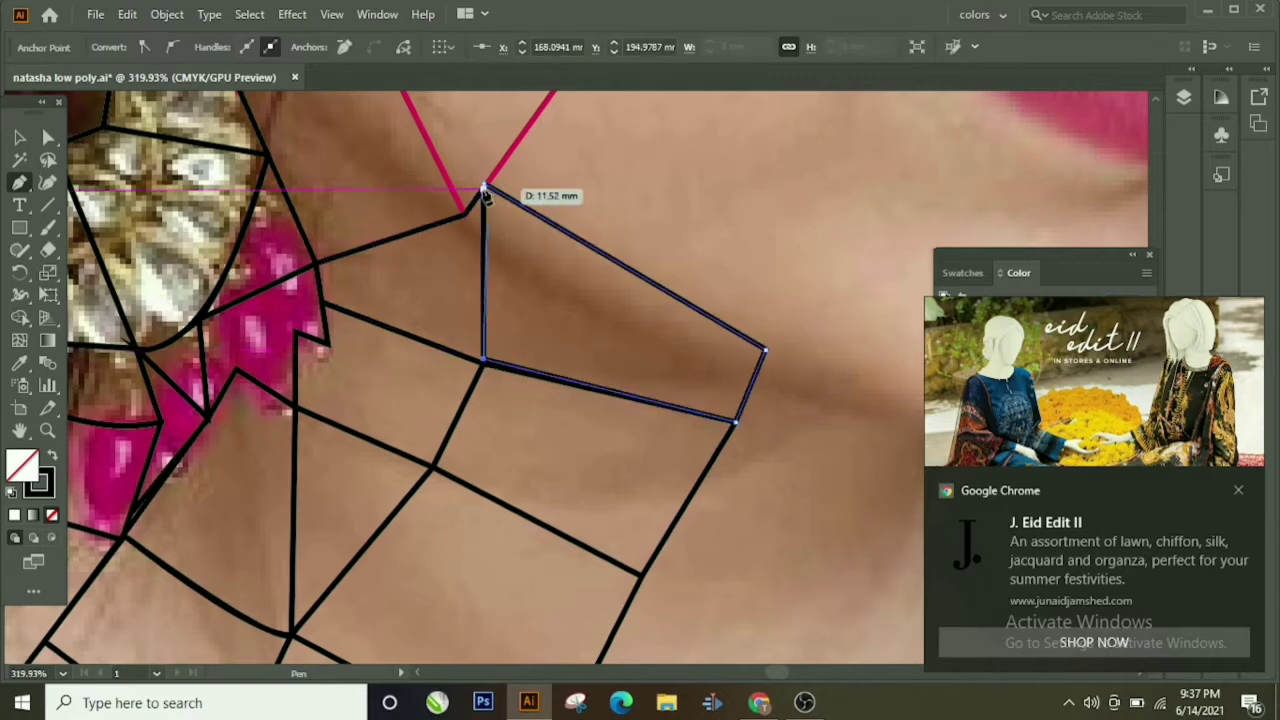
scroll(800, 223, "up", 5)
left_click(718, 210)
left_click(598, 495)
left_click(484, 432)
left_click(617, 245)
Step: Add a slim triangle up to the jaw and a facet beside it
left_click(718, 210)
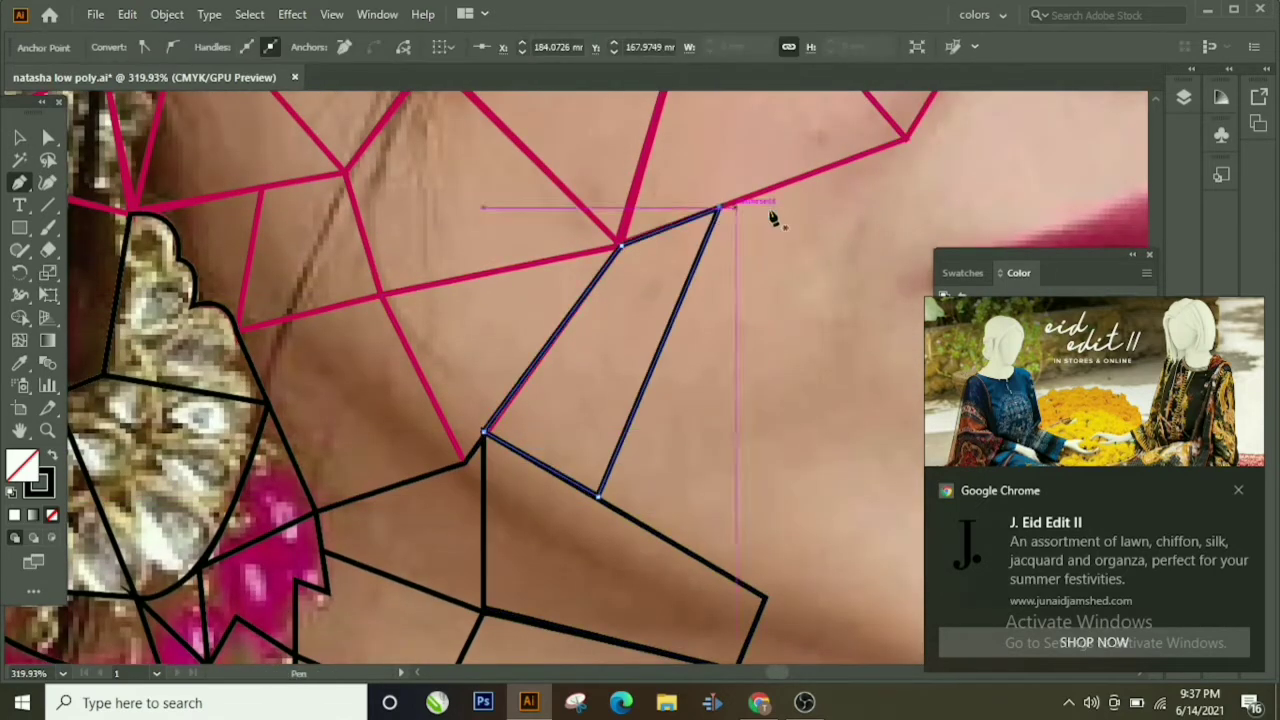
scroll(770, 210, "up", 1)
left_click(655, 447)
left_click(905, 223)
scroll(757, 286, "down", 1)
left_click(751, 280)
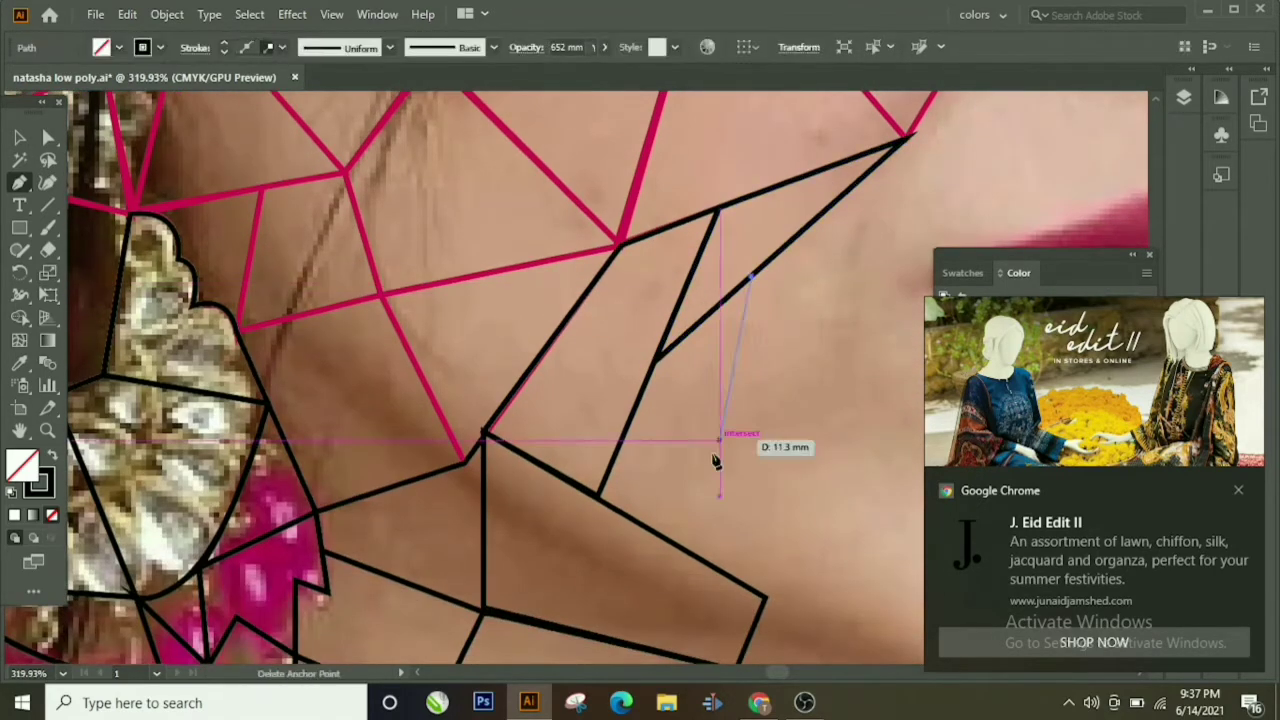
left_click(670, 540)
left_click(598, 495)
Step: Trace a many-cornered facet along the lace trim, closing at the lace corner
scroll(755, 283, "down", 10)
left_click(305, 280)
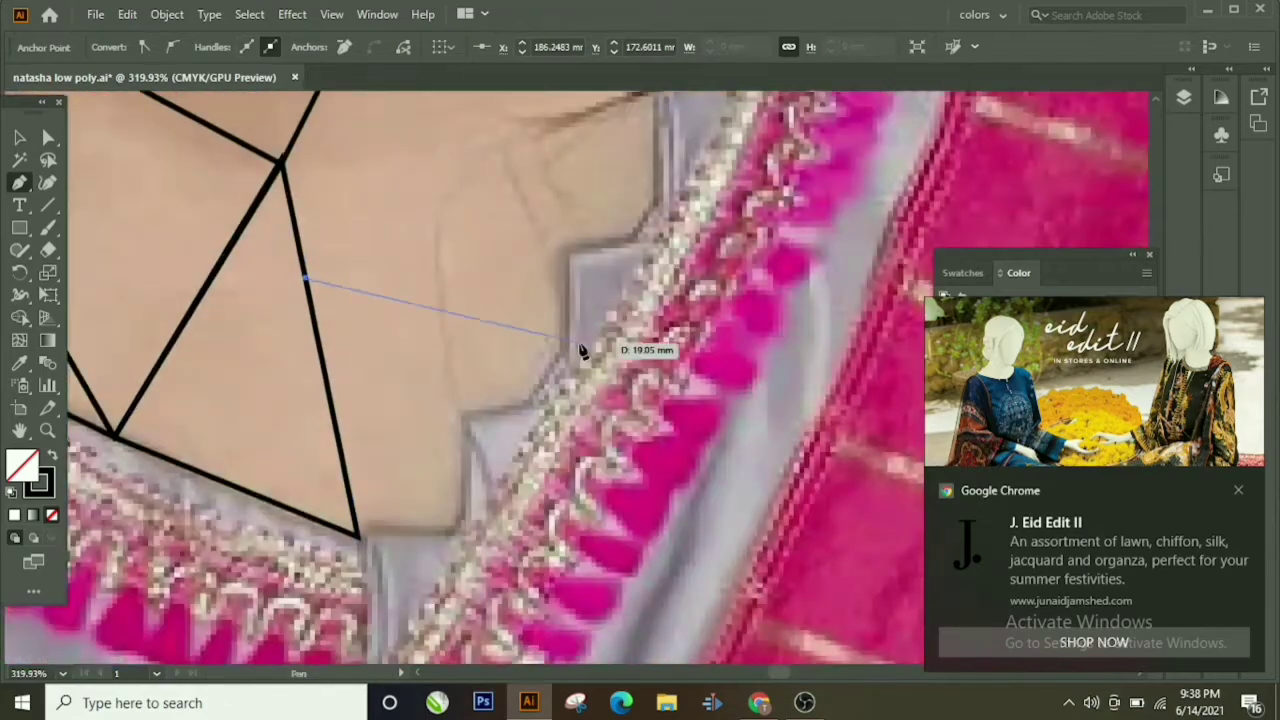
left_click(567, 328)
left_click(528, 397)
left_click(463, 412)
left_click(459, 525)
left_click(360, 537)
scroll(662, 368, "up", 5)
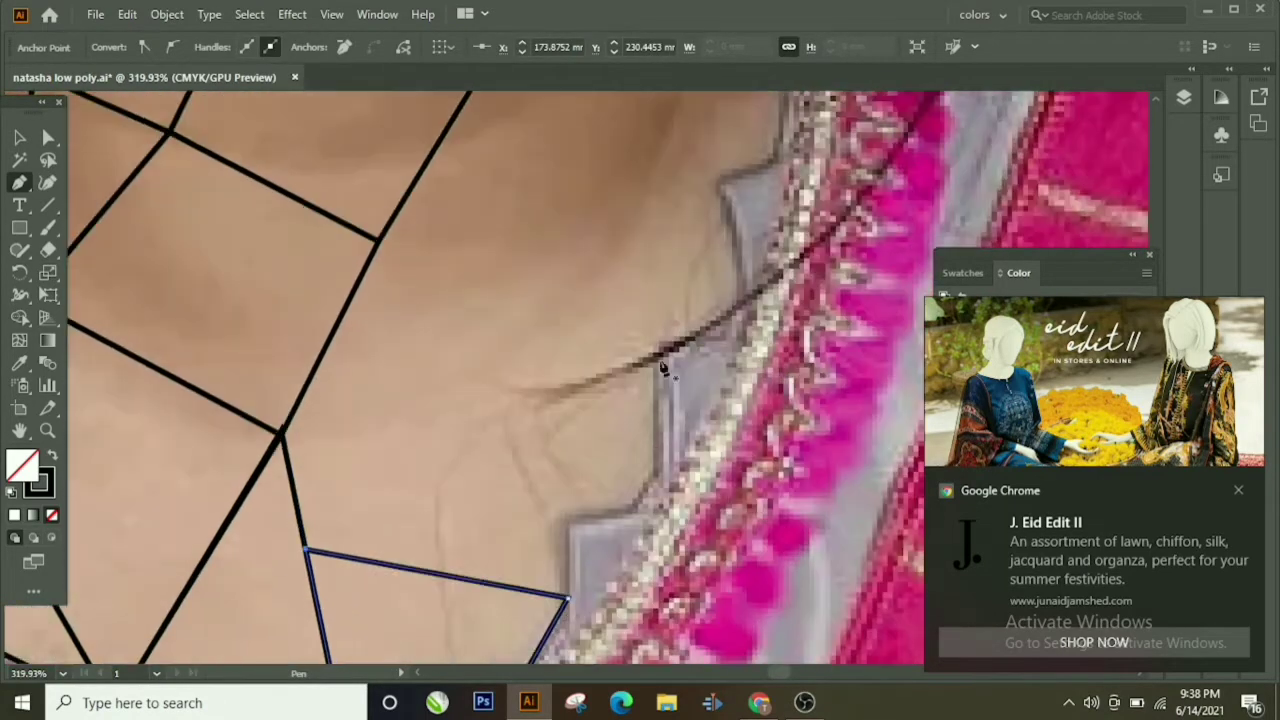
left_click(283, 433)
scroll(443, 386, "up", 3)
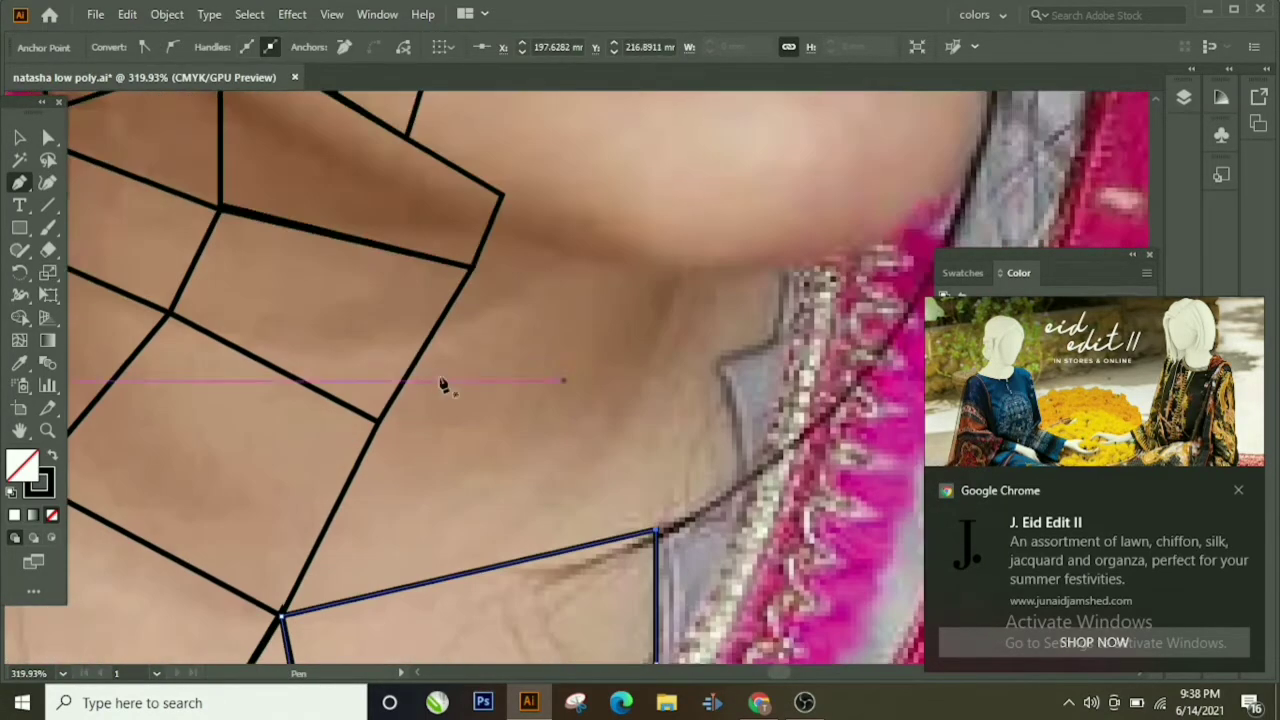
left_click(390, 405)
left_click(655, 530)
Step: Outline a closed quad facet on the neck
left_click(390, 405)
scroll(450, 350, "up", 2)
left_click(503, 286)
left_click(690, 348)
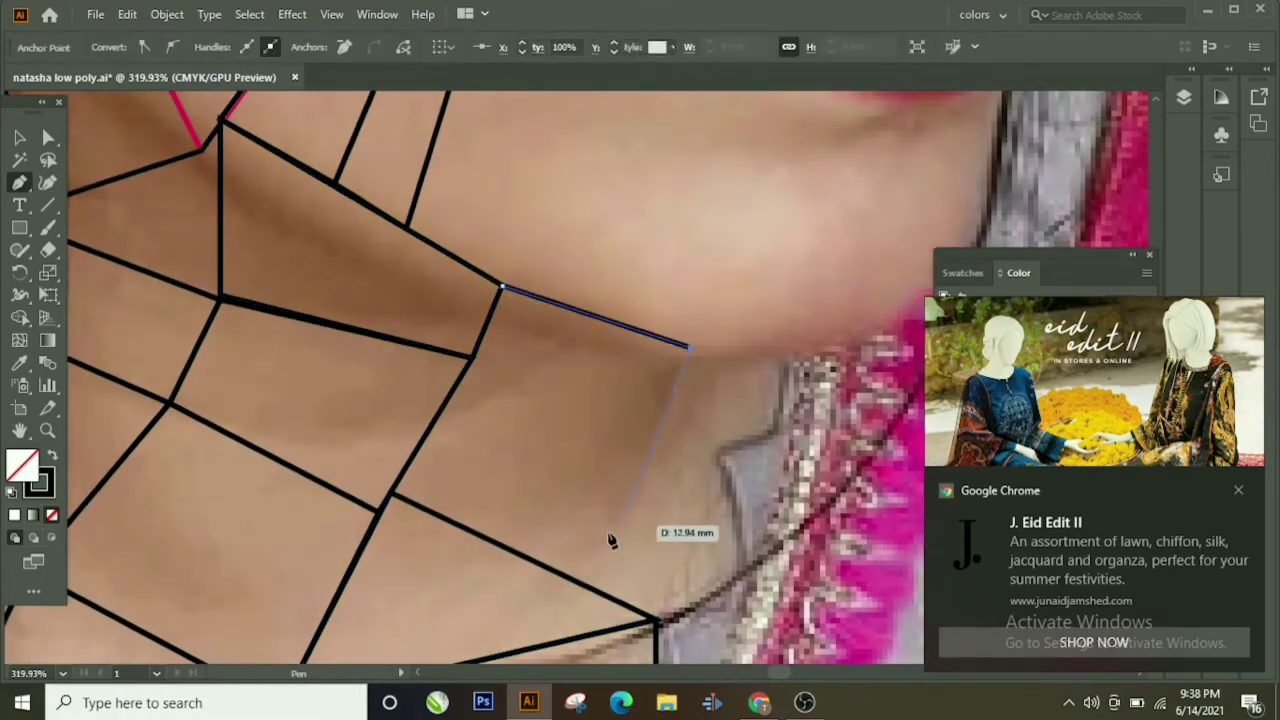
left_click(588, 585)
left_click(390, 493)
Step: Draw a narrow facet along the lace edge to complete the neck mesh
scroll(650, 300, "down", 2)
left_click(790, 243)
left_click(771, 316)
left_click(712, 344)
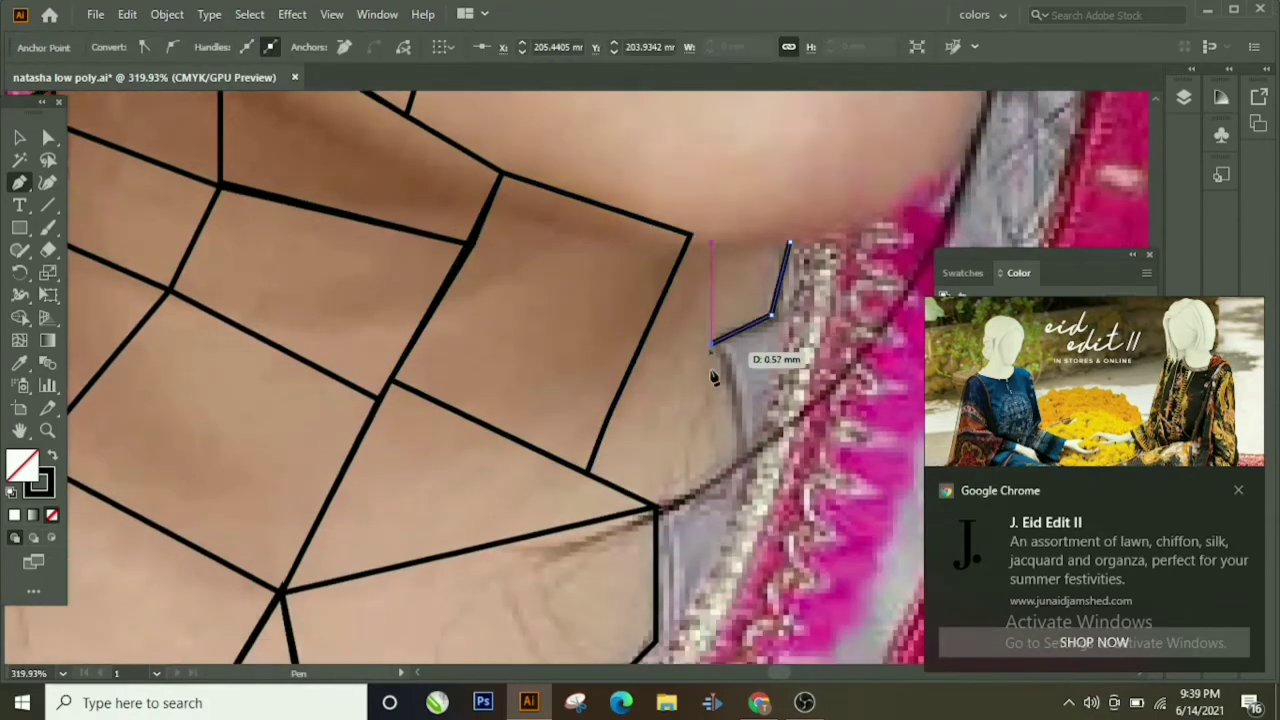
left_click(736, 461)
left_click(655, 505)
left_click(790, 243)
scroll(790, 245, "up", 5)
Step: Trace black-outlined facets below the lips and next to the lip corner
left_click(488, 213)
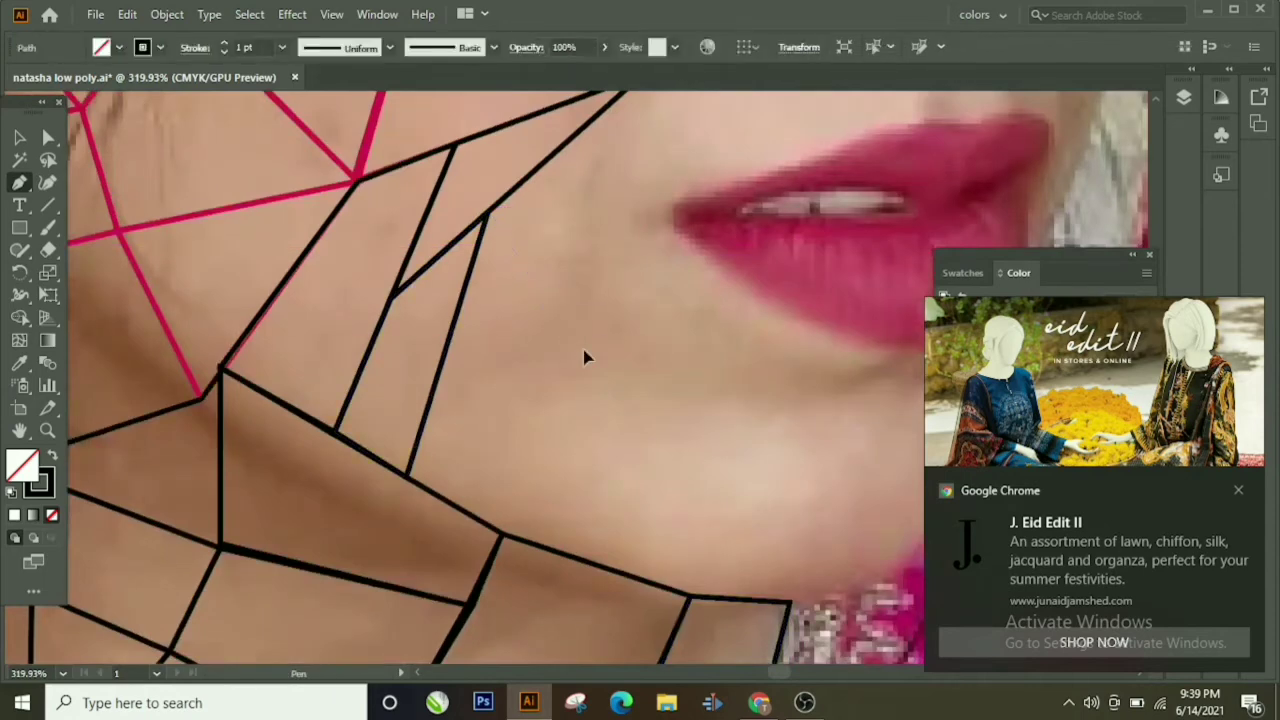
left_click(580, 350)
left_click(503, 535)
left_click(408, 470)
scroll(617, 310, "up", 4)
left_click(672, 384)
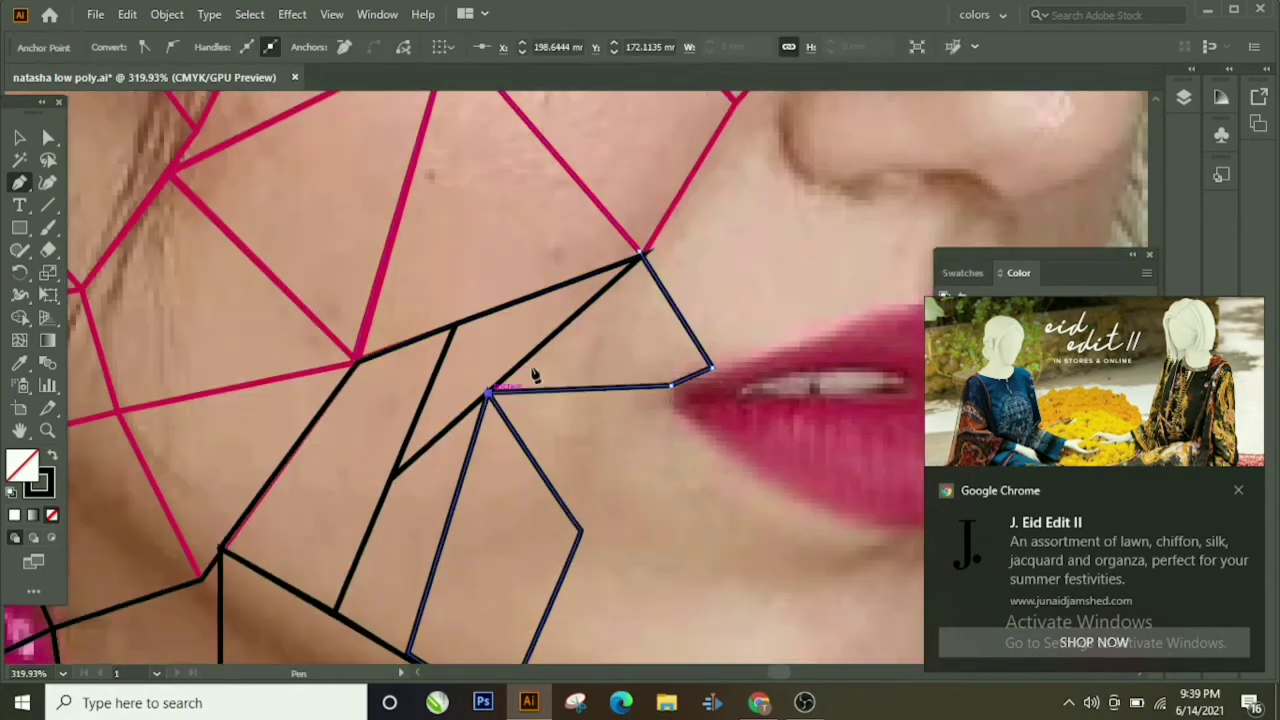
left_click(488, 392)
left_click(640, 258)
Step: Close a chin facet running from a lower corner up toward the lip corner
scroll(640, 258, "down", 2)
left_click(580, 418)
left_click(716, 332)
left_click(672, 274)
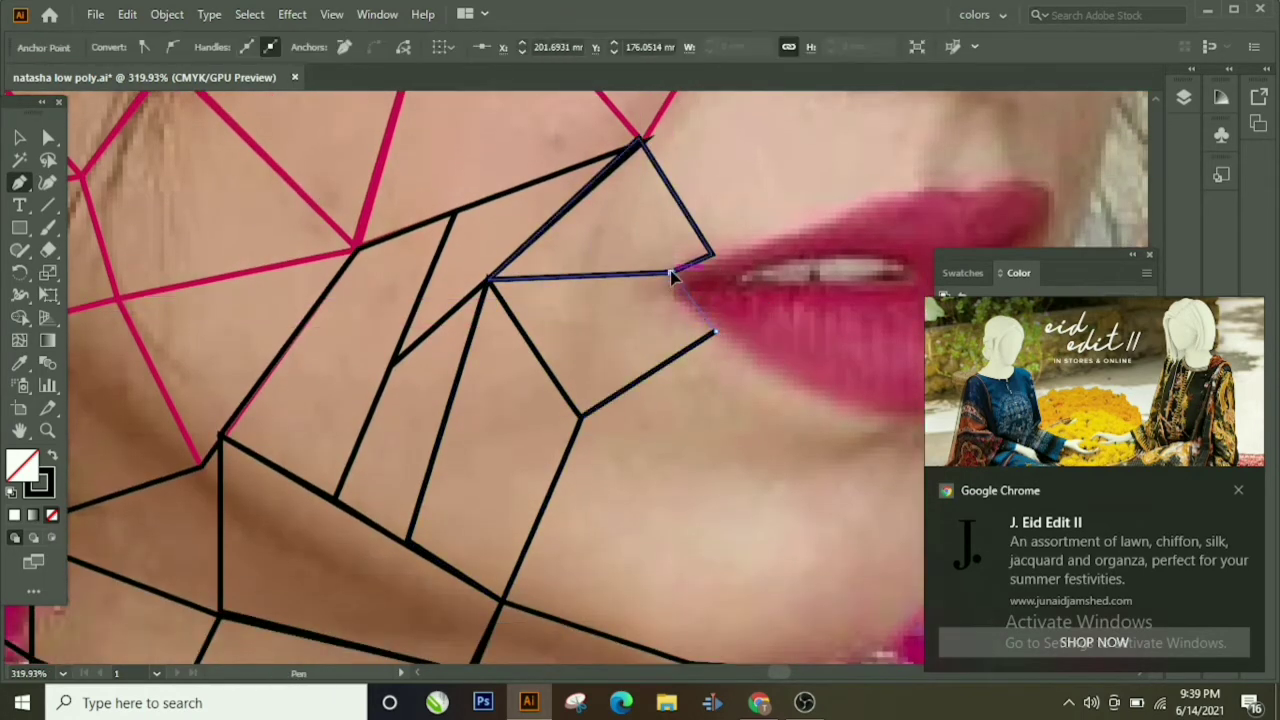
left_click(488, 278)
Step: Add a three-corner facet just below the chin
left_click(580, 418)
scroll(586, 423, "down", 3)
left_click(497, 440)
left_click(690, 505)
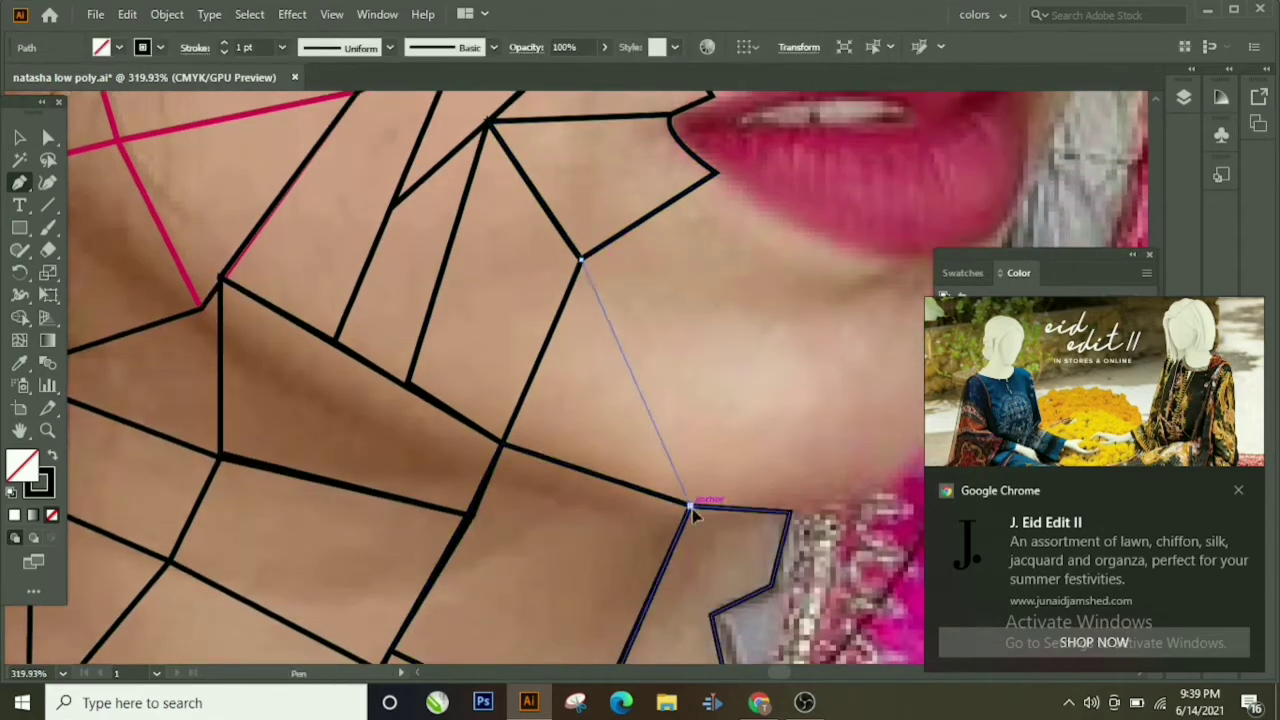
left_click(580, 258)
left_click(497, 440)
Step: Draw a four-corner facet under the lip corner
left_click(715, 175)
left_click(815, 242)
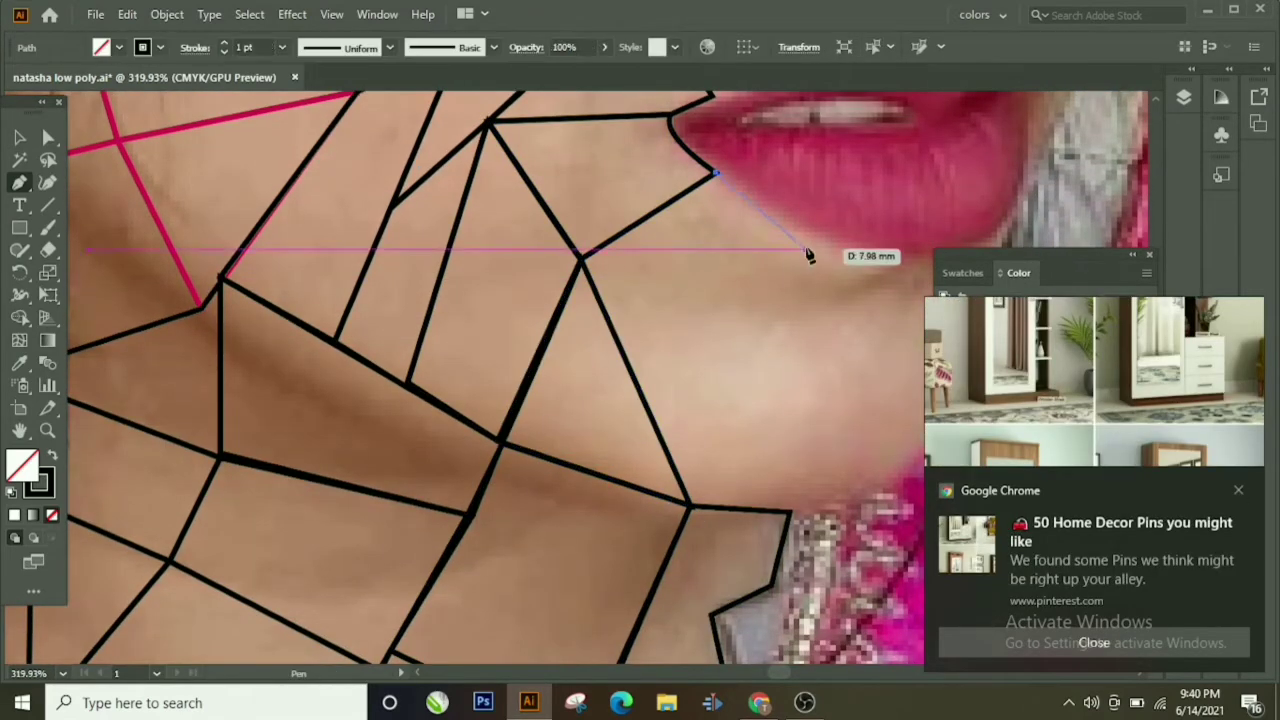
left_click(650, 410)
left_click(584, 260)
left_click(715, 175)
Step: Close a facet along the chin edge
scroll(600, 220, "right", 5)
scroll(600, 220, "down", 1)
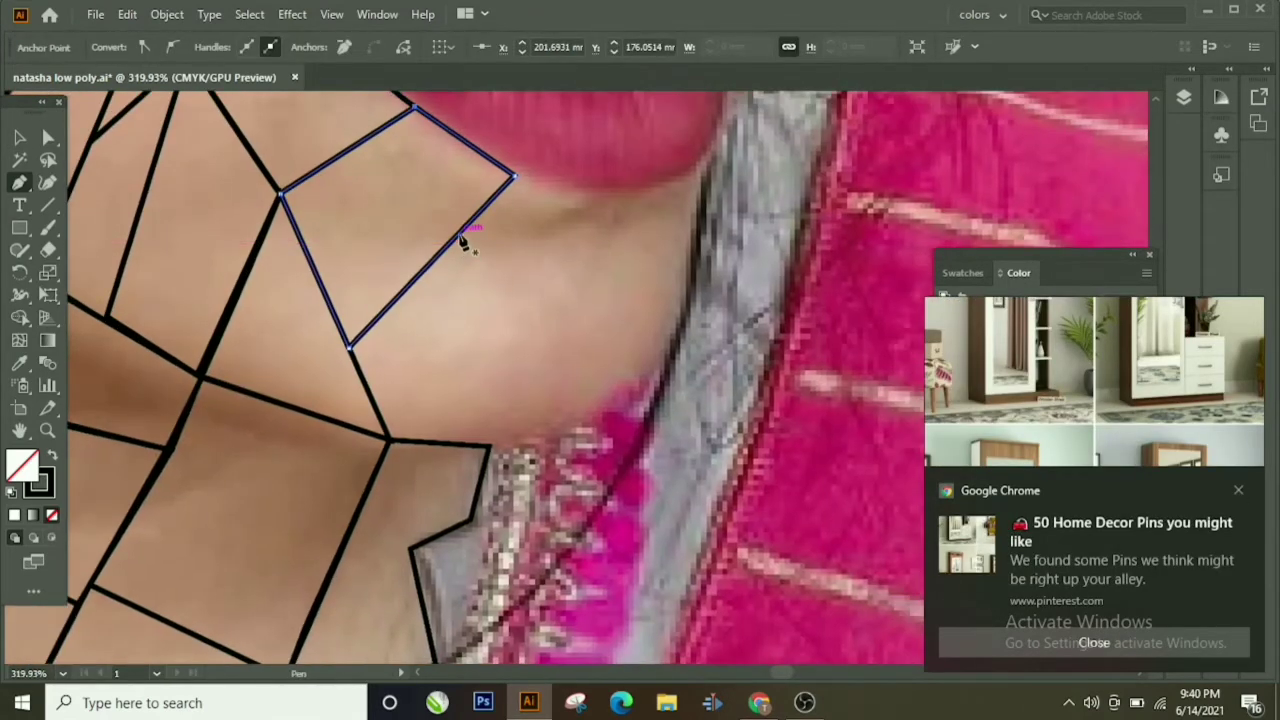
left_click(460, 235)
left_click(350, 348)
left_click(388, 437)
left_click(488, 447)
Step: Trace a five-corner facet directly under the lower lip
left_click(468, 297)
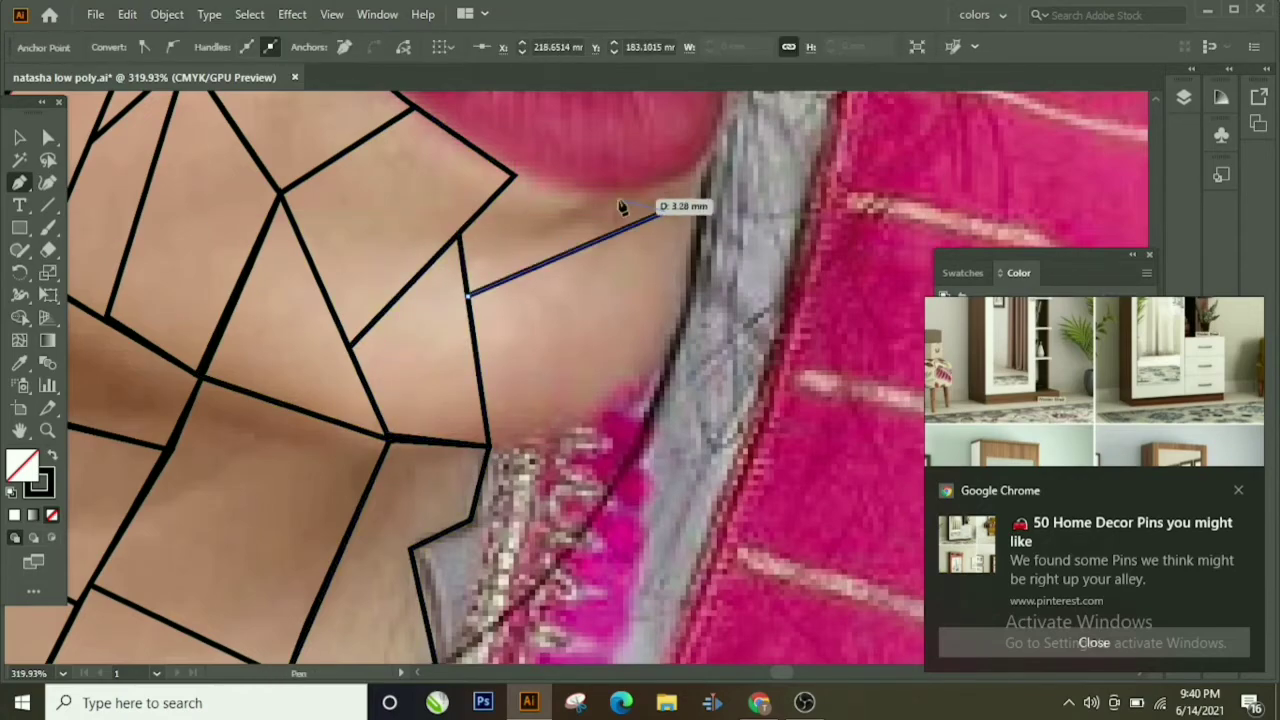
left_click(665, 212)
left_click(615, 193)
left_click(513, 178)
left_click(460, 235)
left_click(468, 295)
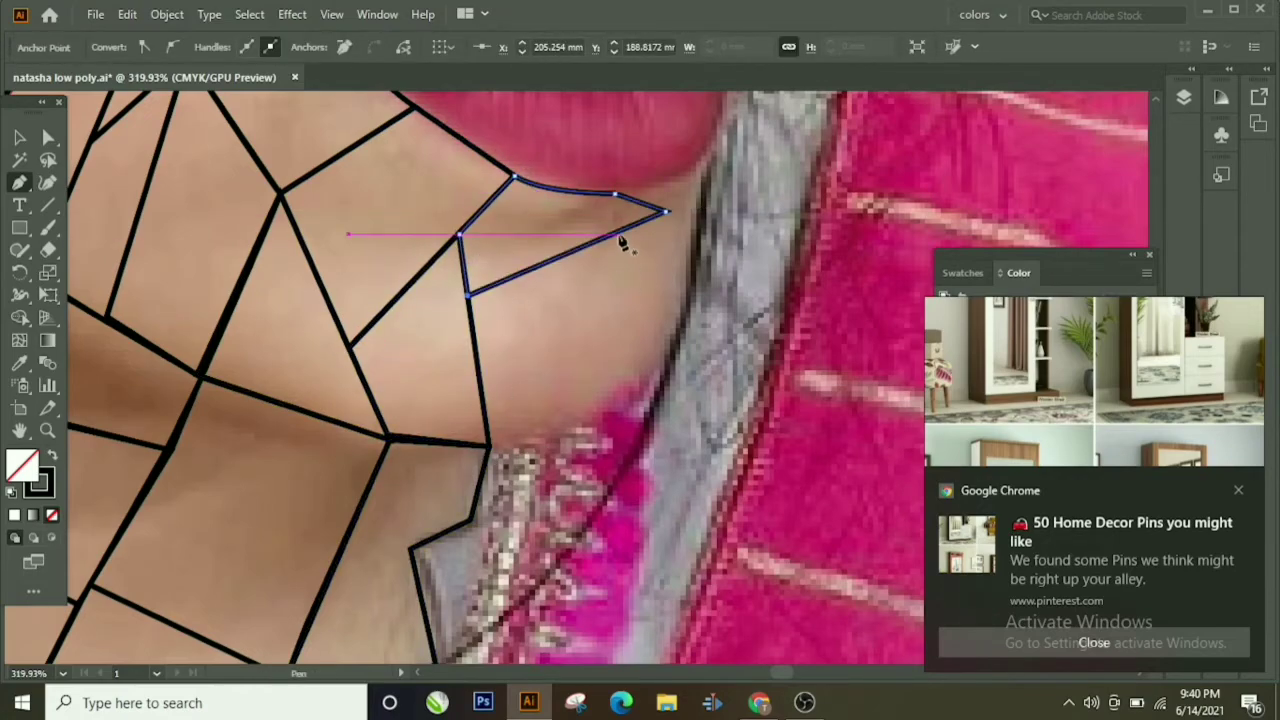
Step: Add a small facet beneath the one under the lower lip
left_click(620, 237)
left_click(551, 437)
left_click(491, 447)
left_click(468, 295)
left_click(620, 237)
Step: Close a polygon along the jaw edge where chin meets neck
mouse_move(695, 370)
left_mouse_down()
mouse_move(547, 305)
mouse_move(490, 365)
left_mouse_up()
left_click(308, 178)
left_click(410, 192)
left_click(505, 150)
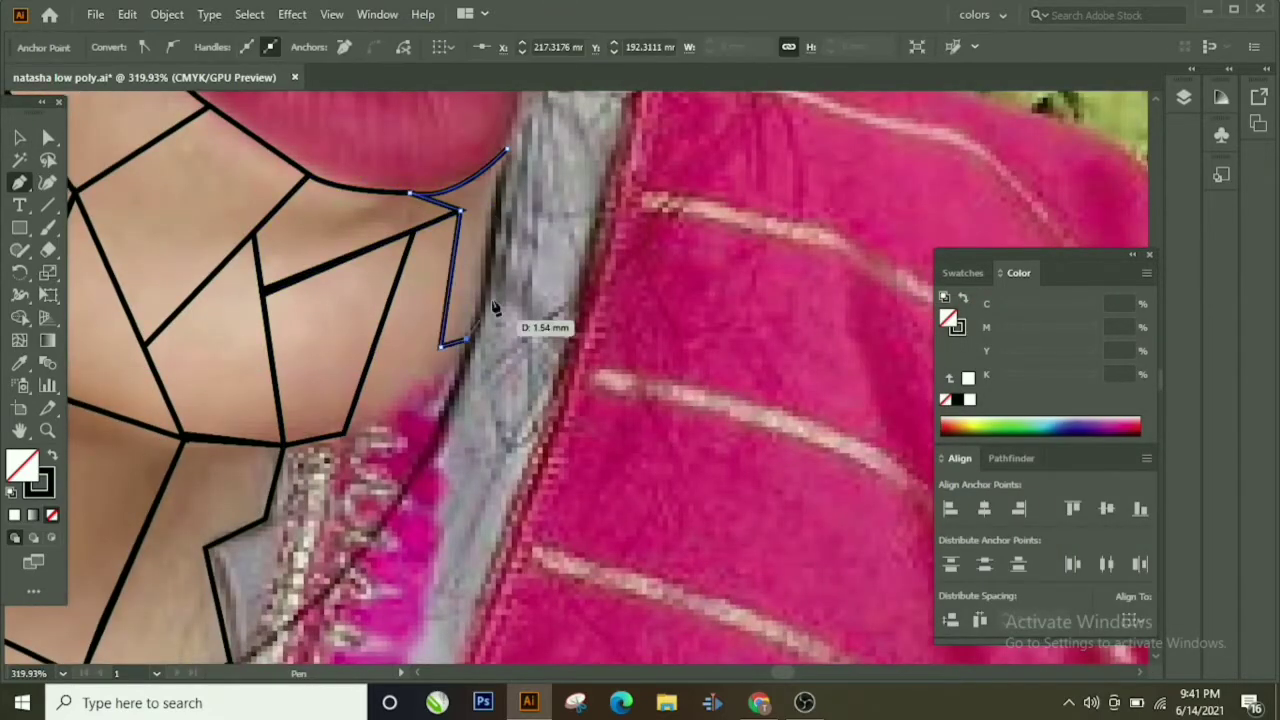
left_click(457, 211)
left_click(413, 232)
left_click(343, 433)
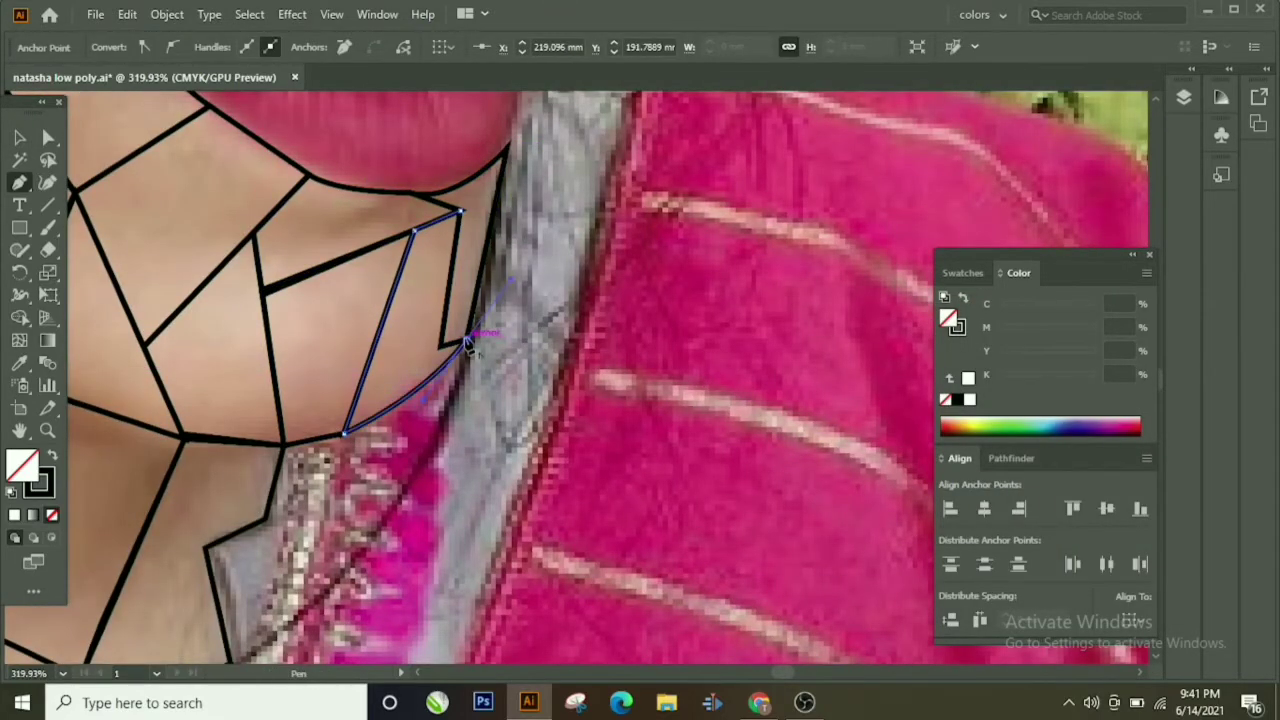
left_click(466, 343)
Step: Start a new path along the upper lip
left_click(458, 211)
scroll(465, 230, "up", 5)
left_click(460, 228)
Step: Close a triangle over the lip opening, snapping to the existing lip vertex
left_click(413, 210)
left_click(205, 277)
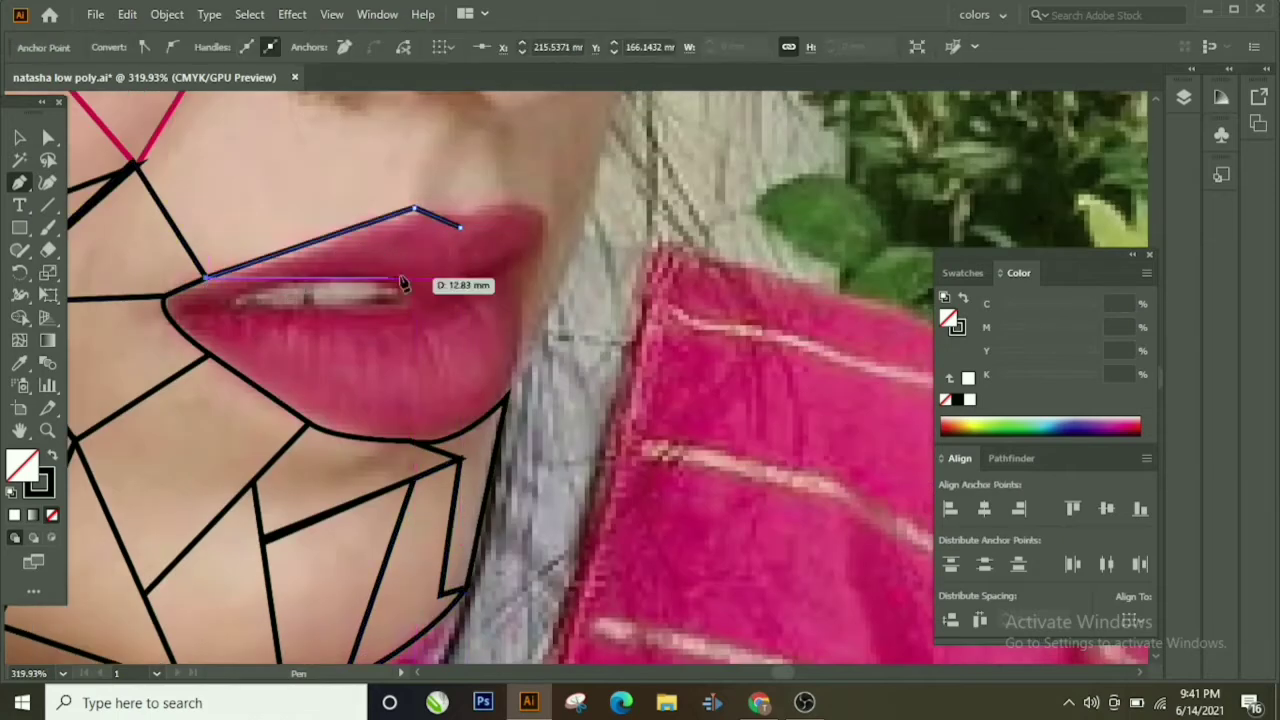
left_click(203, 348)
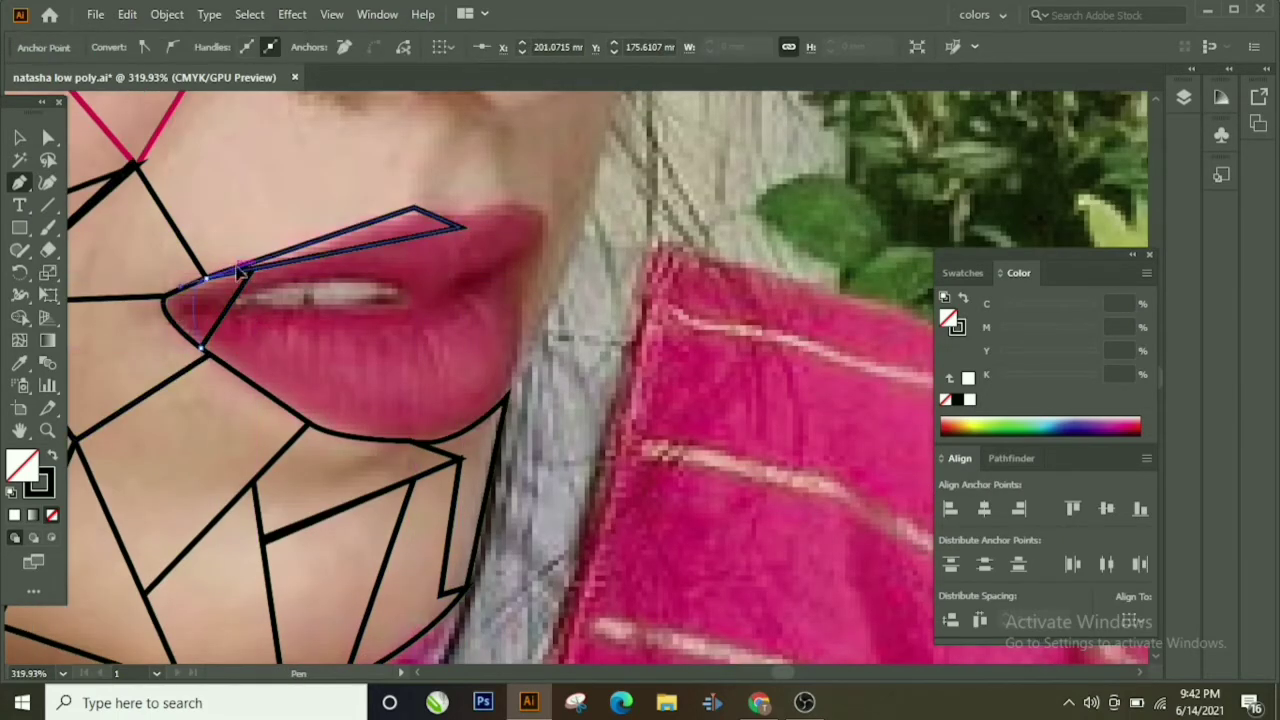
left_click(215, 328)
Step: Trace a closed triangle across the lower lip
left_click(393, 303)
left_click(393, 362)
left_click(215, 328)
left_click(203, 348)
left_click(307, 425)
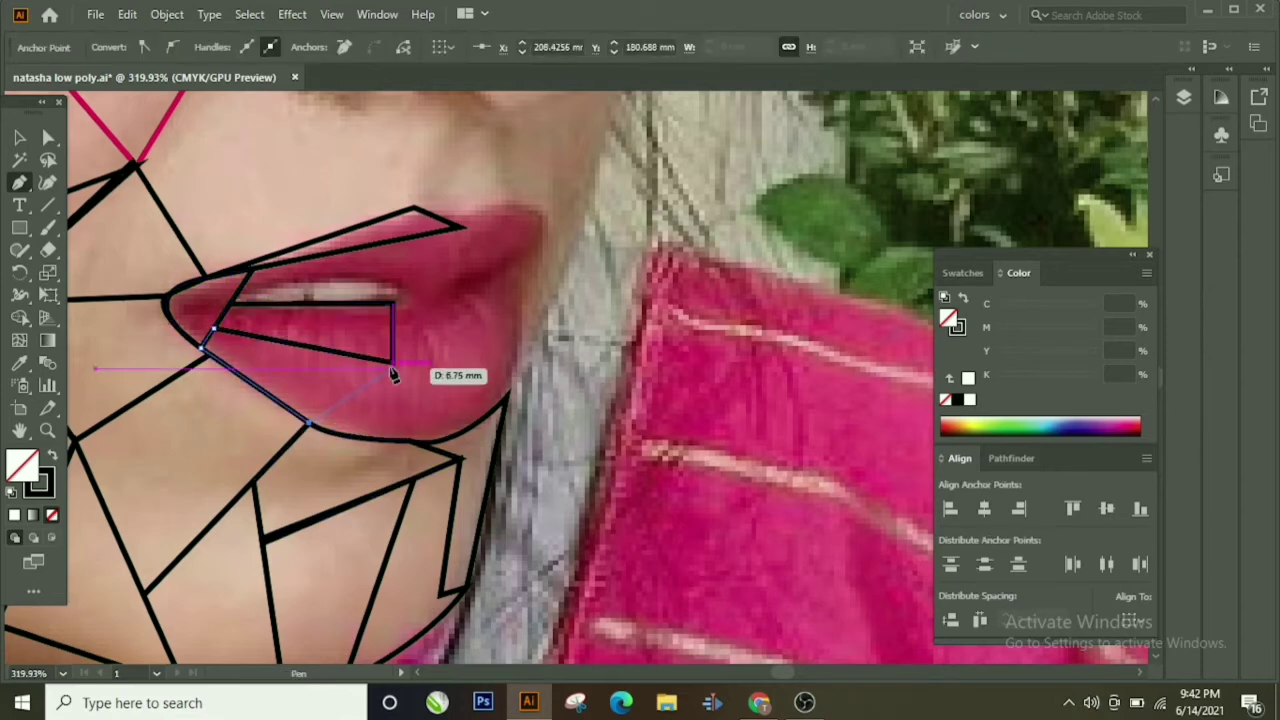
left_click(393, 362)
Step: Draw a quadrilateral on the upper lip above the lip opening
left_click(205, 345)
scroll(210, 340, "right", 3)
left_click(140, 270)
left_click(120, 297)
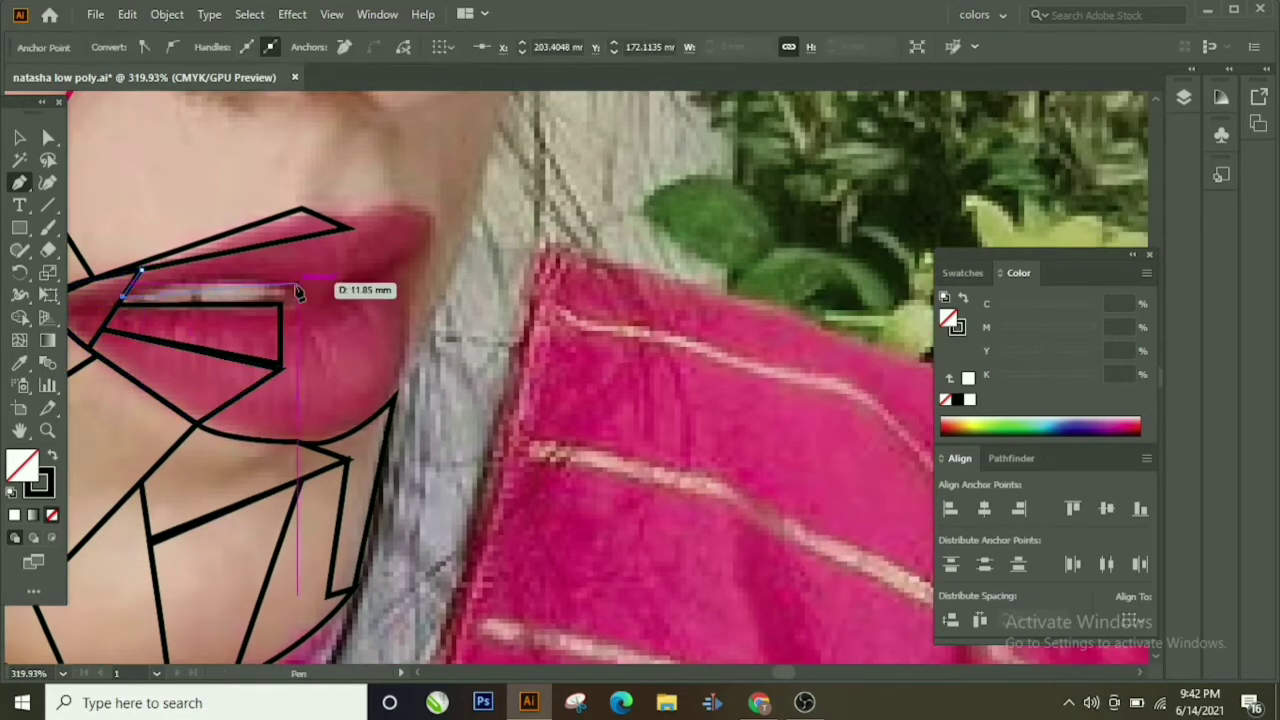
left_click(298, 286)
left_click(350, 228)
left_click(140, 270)
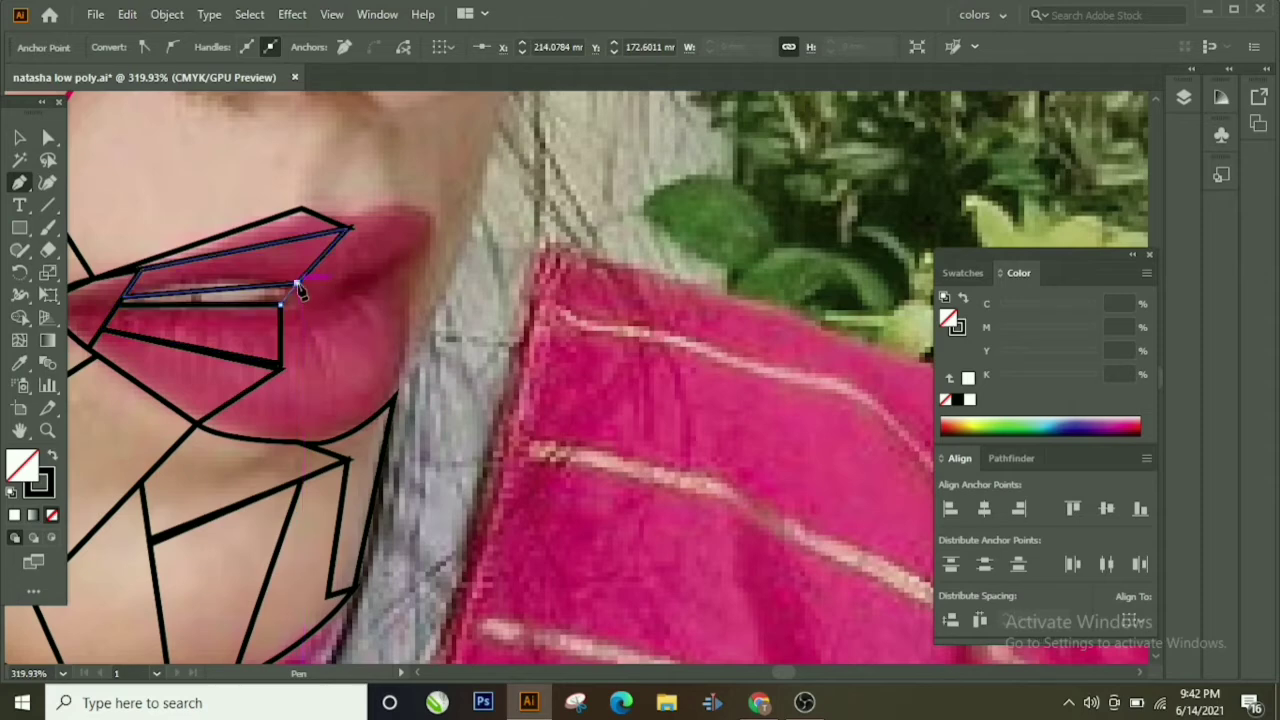
Step: Close a triangle at the upper-lip corner with a curved edge around it
left_click(329, 217)
left_click_drag(391, 212, 393, 218)
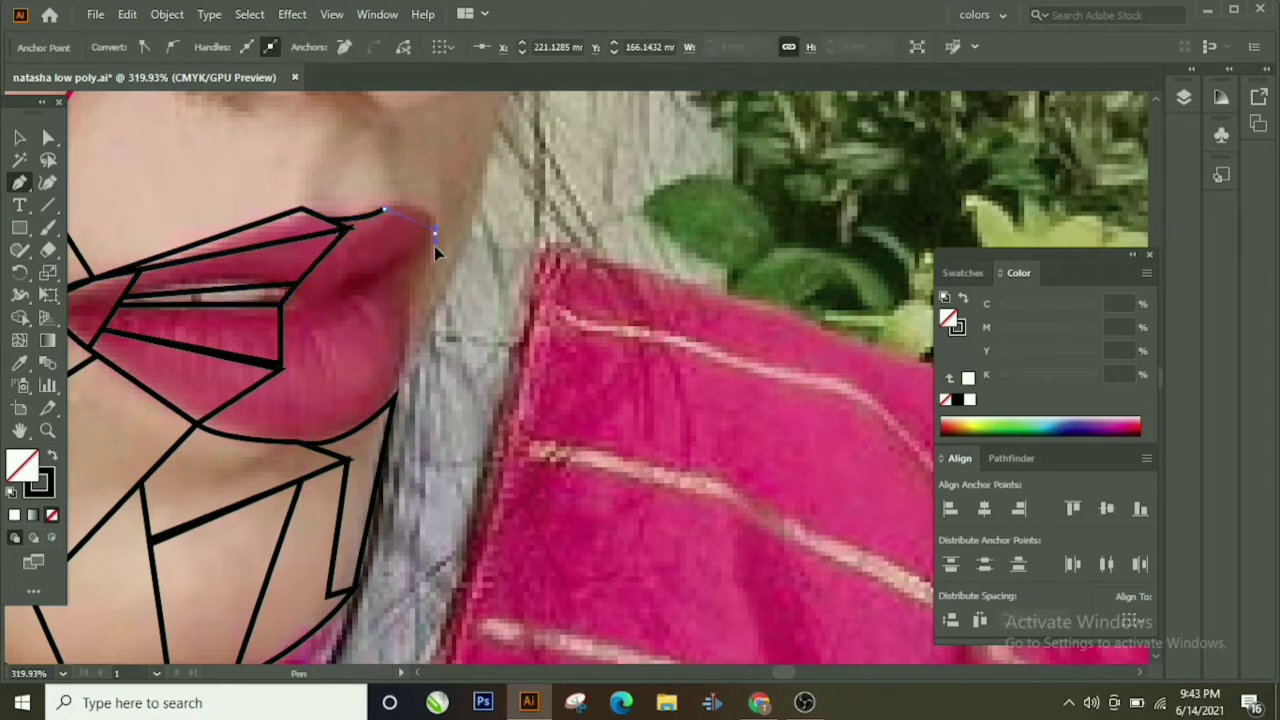
scroll(345, 240, "down", 2)
left_click(370, 244)
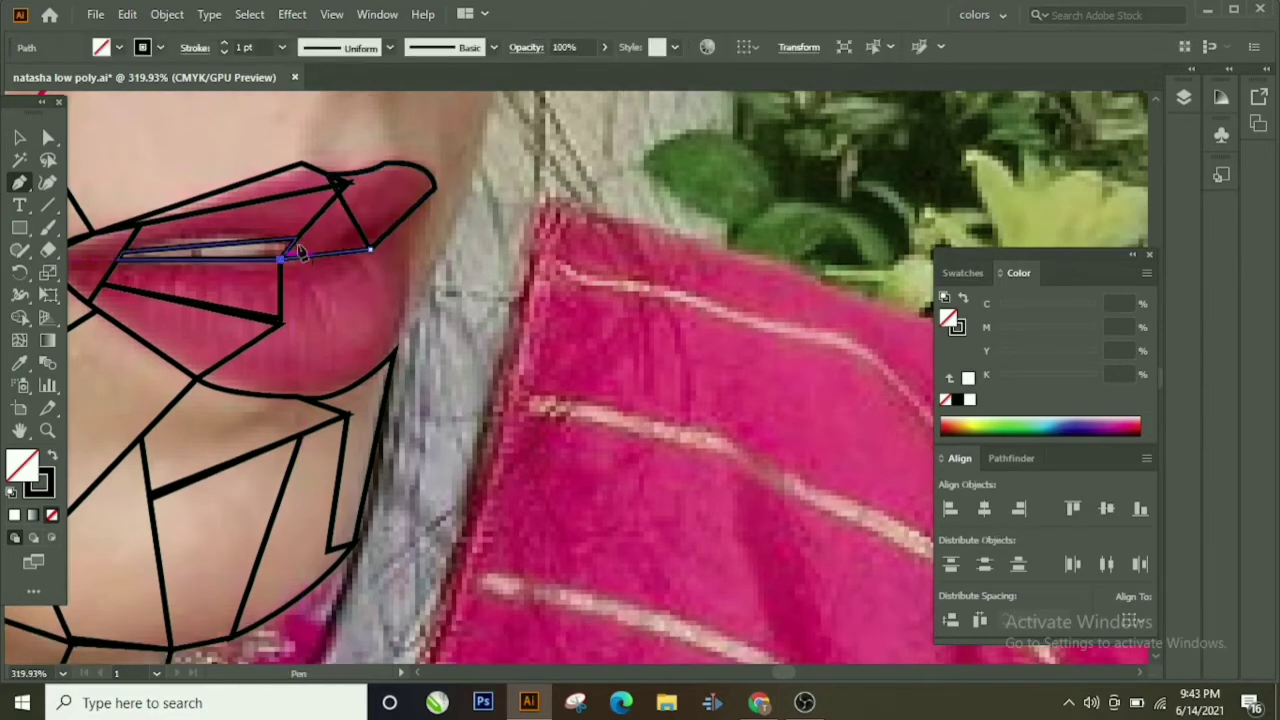
Step: Outline a polygon in the area below the lower lip
scroll(372, 254, "down", 3)
left_click(330, 327)
left_click(197, 310)
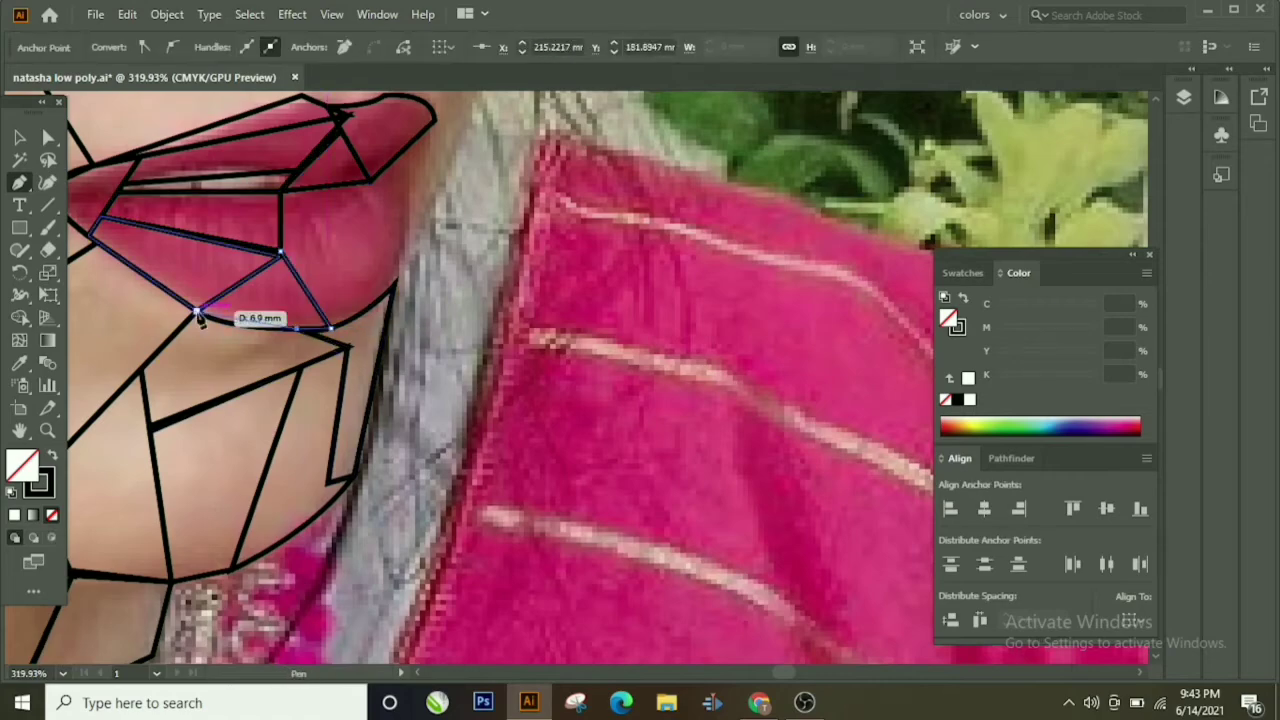
left_click(281, 251)
Step: Begin a segment toward the lip's outer edge, then end the path
left_click(381, 210)
left_click(282, 193)
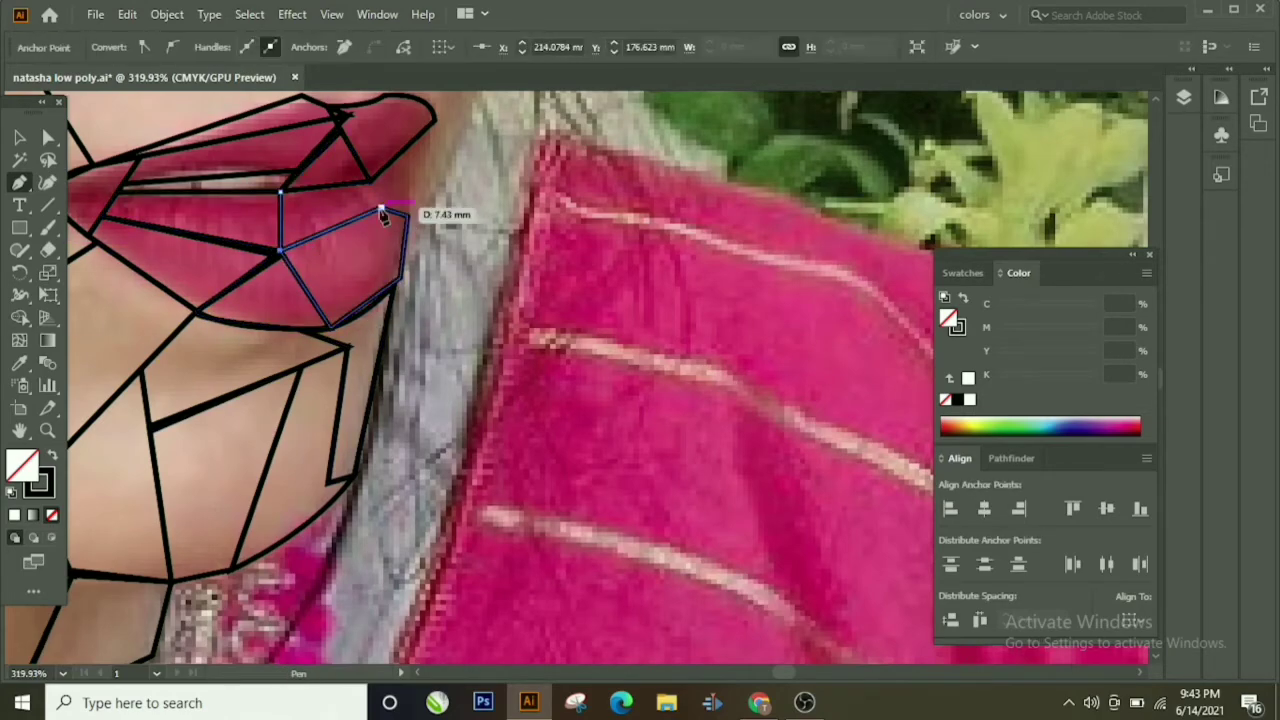
key("Escape")
scroll(283, 232, "up", 3)
Step: Close a polygon from the cheek vertex down to the lip corner
scroll(285, 217, "left", 2)
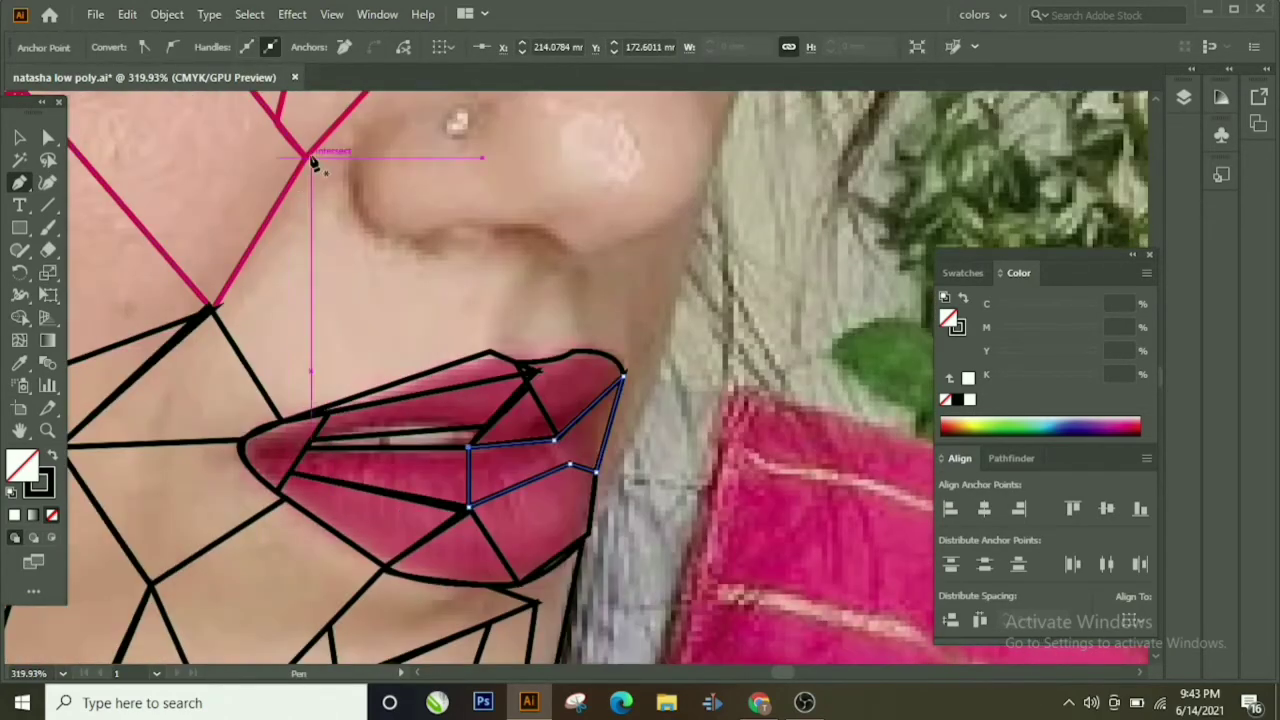
left_click(306, 156)
left_click(487, 352)
left_click(281, 421)
Step: Trace the area under the nose with a curved edge along the upper-lip top
left_click(306, 156)
scroll(245, 315, "up", 2)
scroll(245, 315, "right", 3)
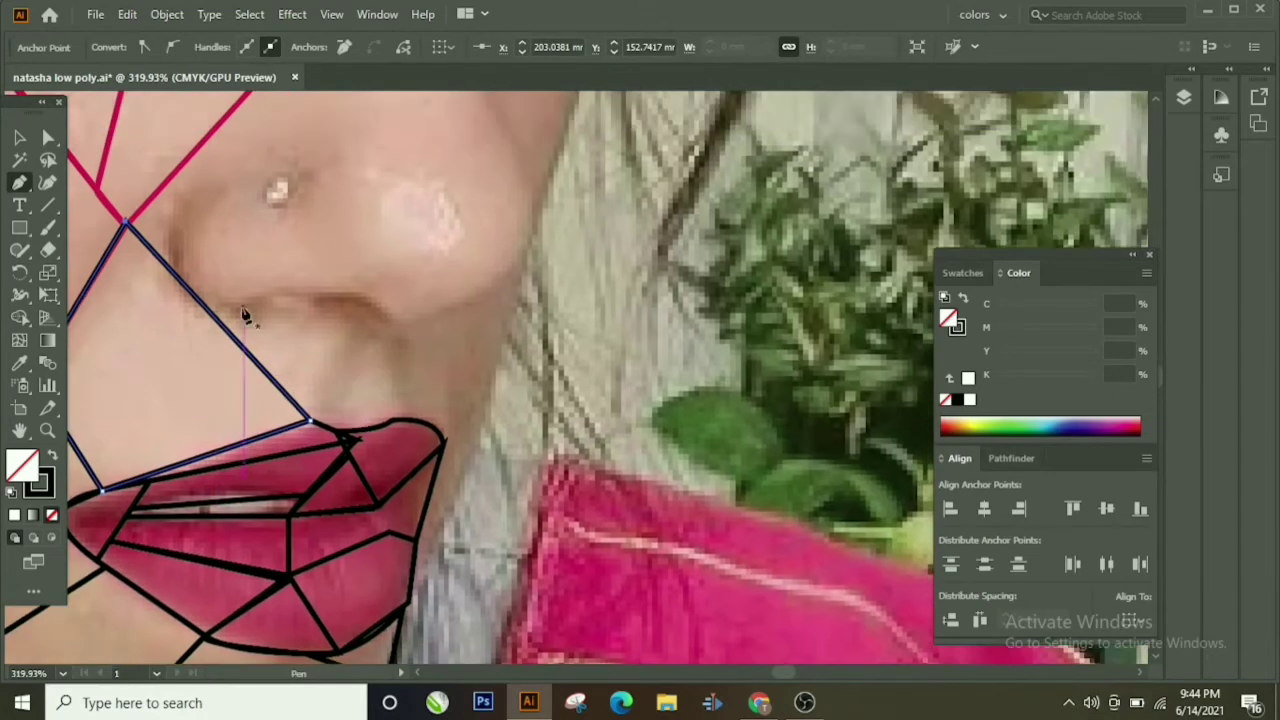
left_click(212, 315)
left_click(390, 330)
left_click(392, 422)
left_click_drag(312, 423, 320, 432)
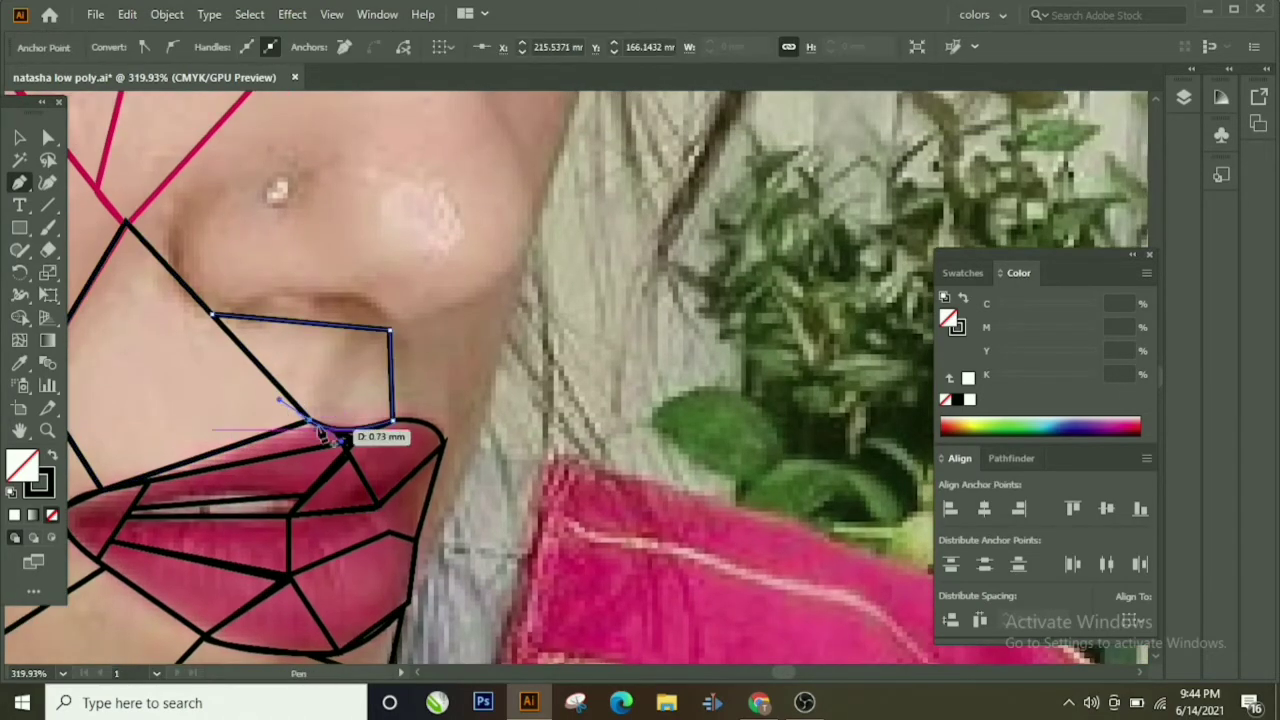
Step: Run a path from the pink cheek vertex below the nostril to the upper-lip top
scroll(277, 295, "up", 3)
left_click(205, 232)
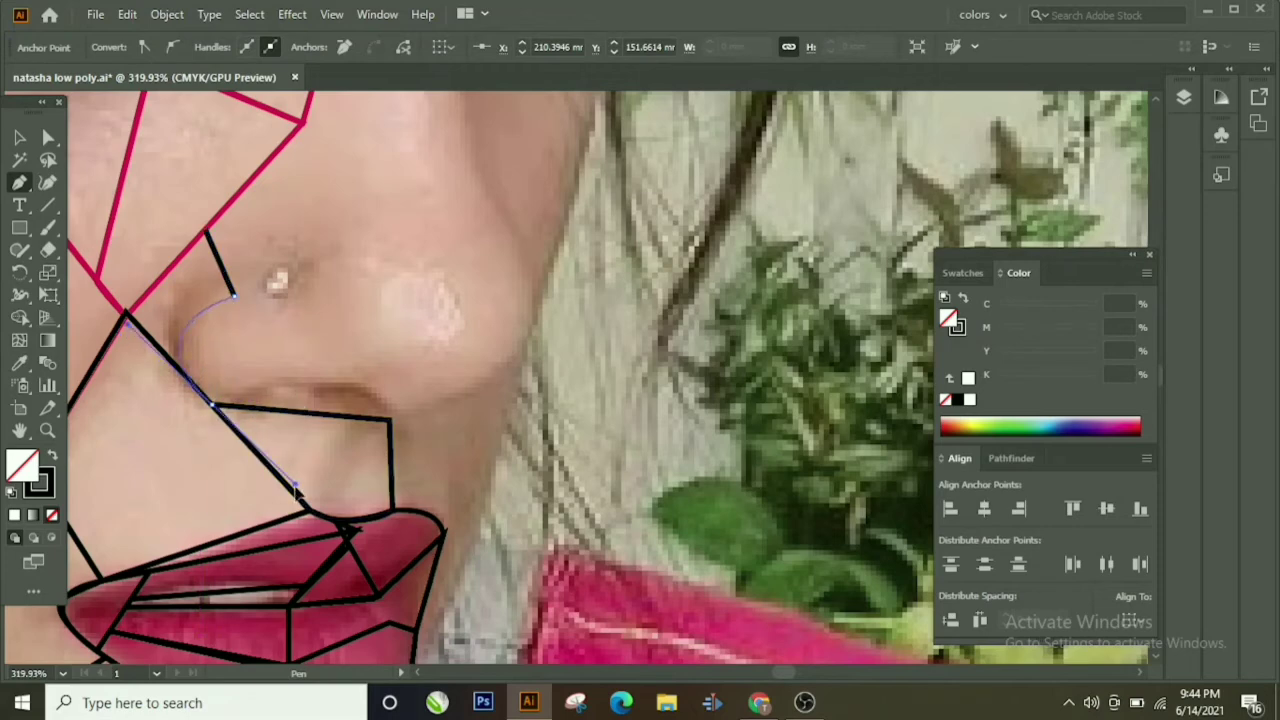
left_click(128, 316)
left_click(315, 370)
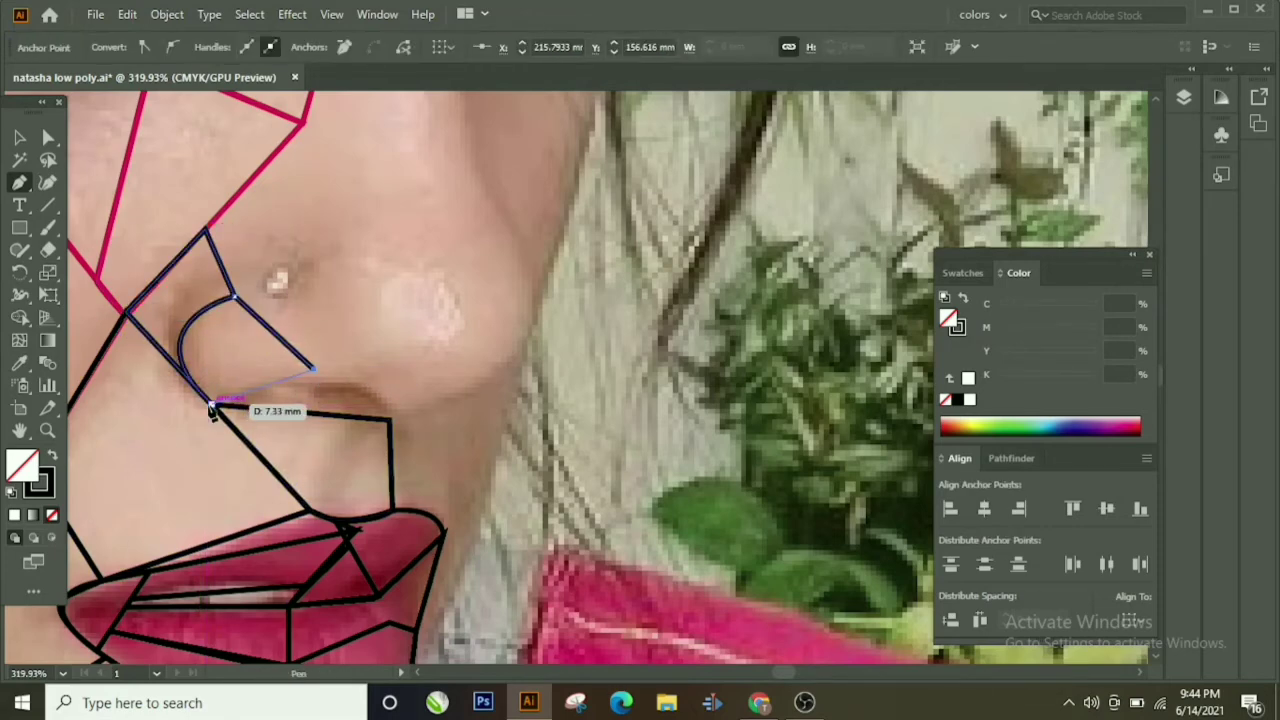
left_click(390, 420)
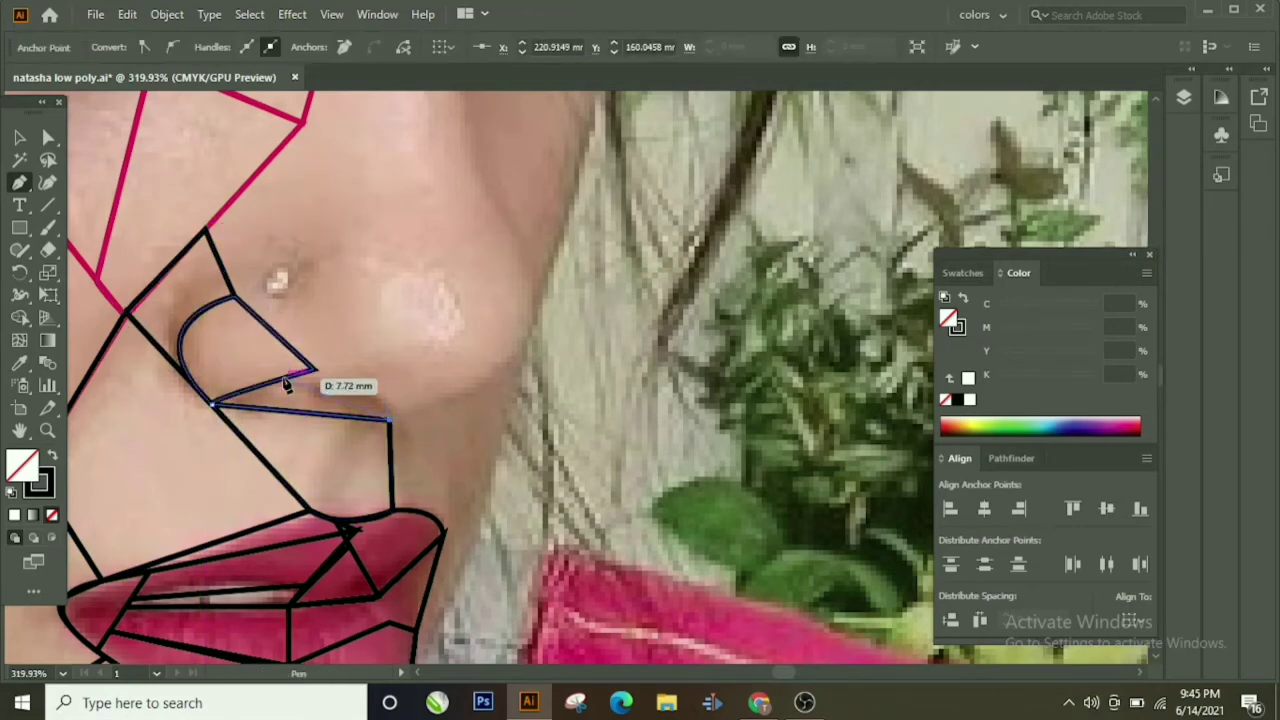
Step: Close a polygon beside the nose wing
scroll(390, 425, "down", 3)
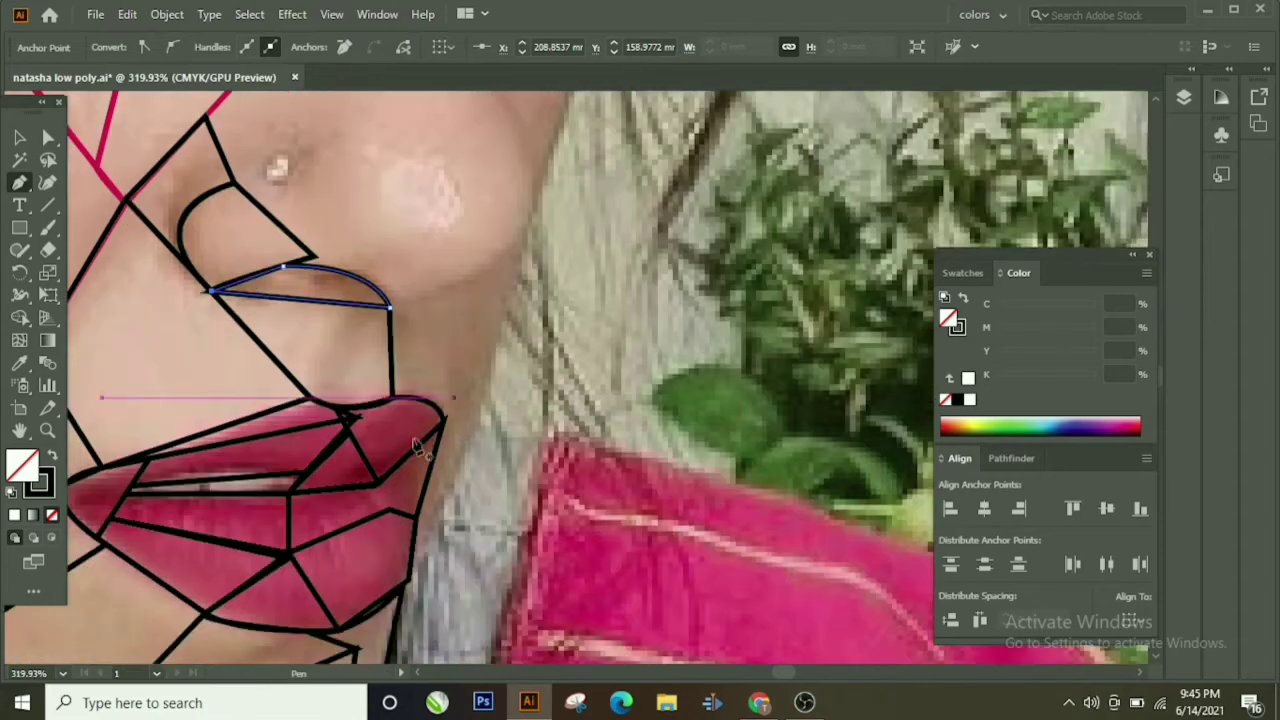
left_click(518, 268)
left_click(482, 405)
left_click(393, 398)
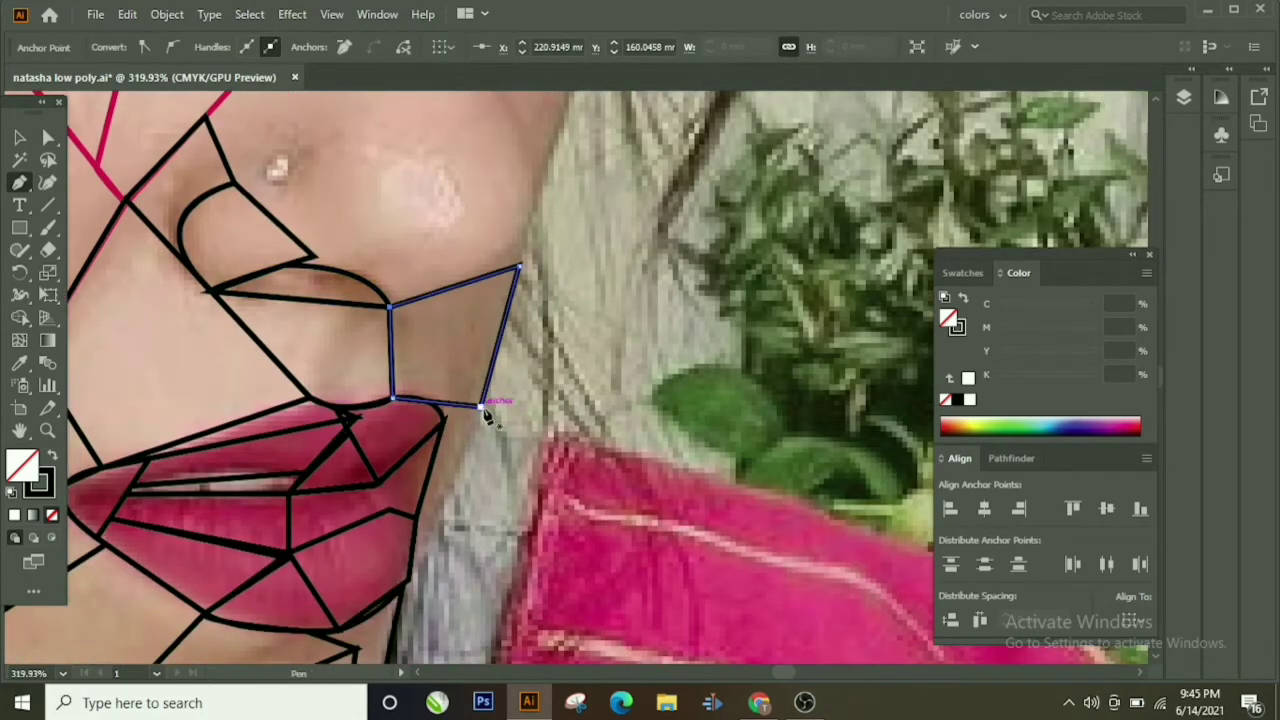
Step: Draw a quadrilateral on the nose bridge
scroll(448, 408, "up", 5)
scroll(300, 290, "up", 5)
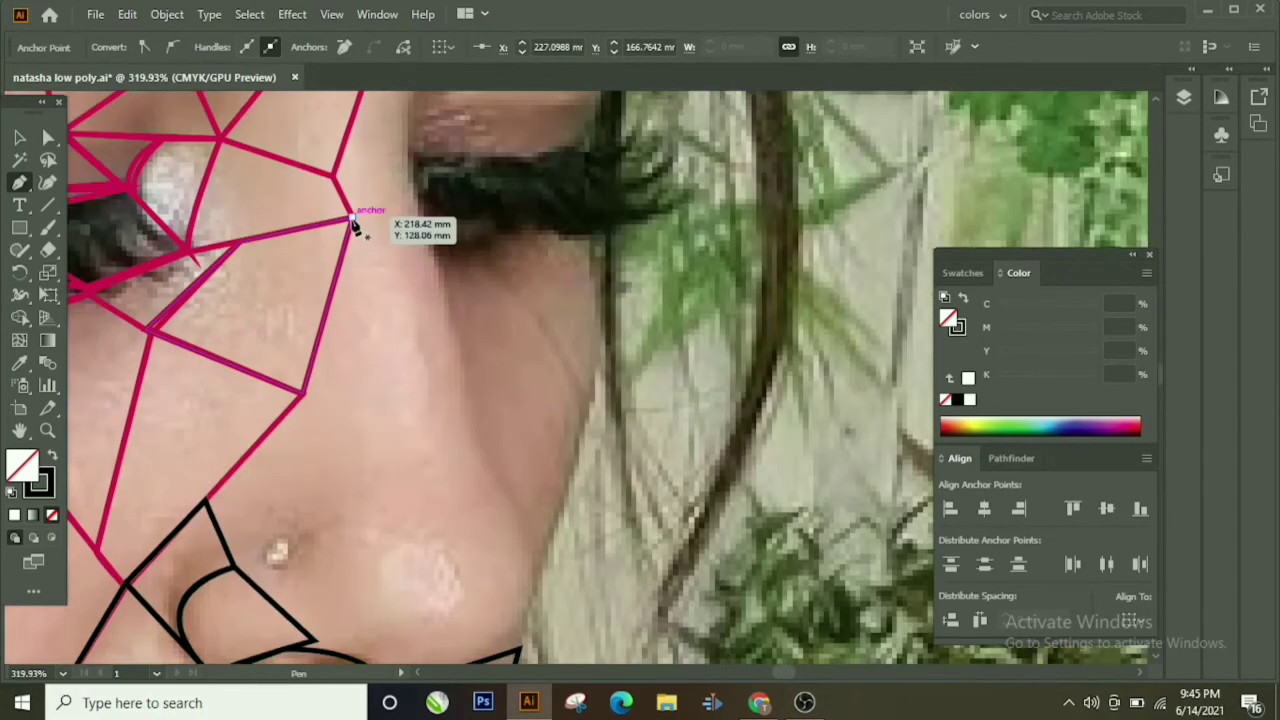
left_click(351, 218)
left_click(420, 217)
left_click(350, 217)
Step: Close a triangle along the nose side connecting to the cheek vertex
scroll(395, 308, "down", 3)
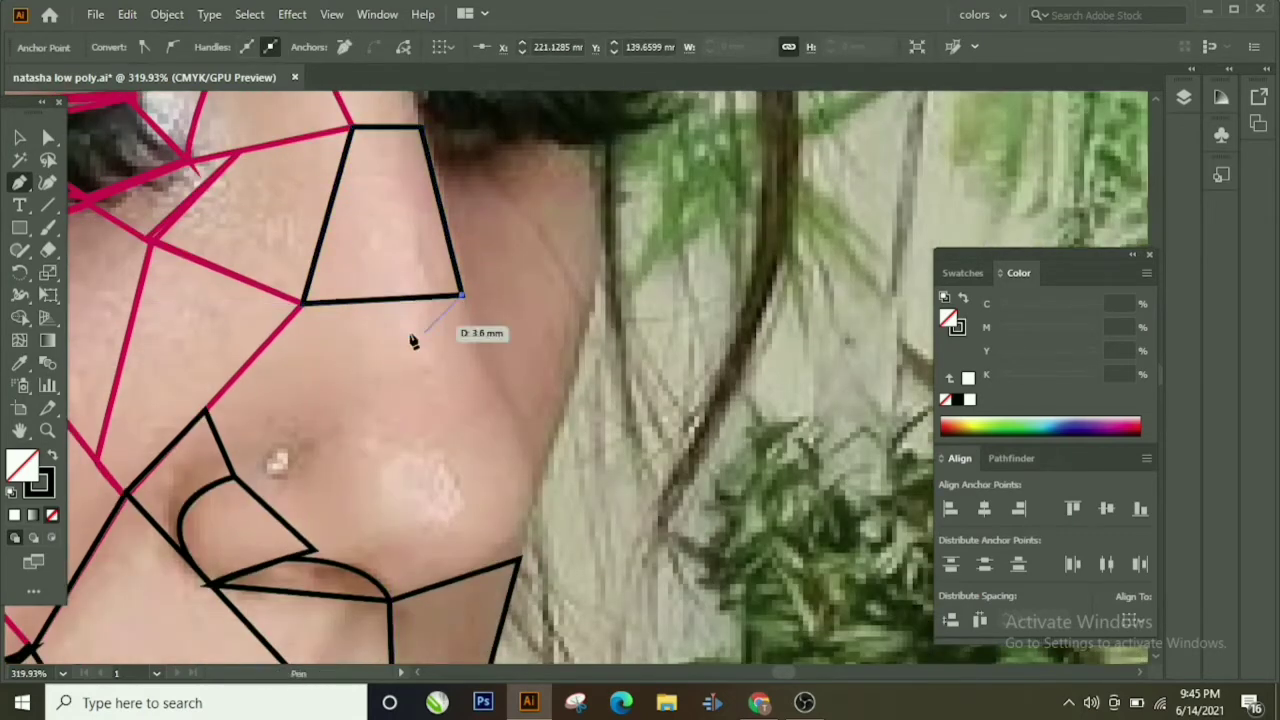
left_click(528, 453)
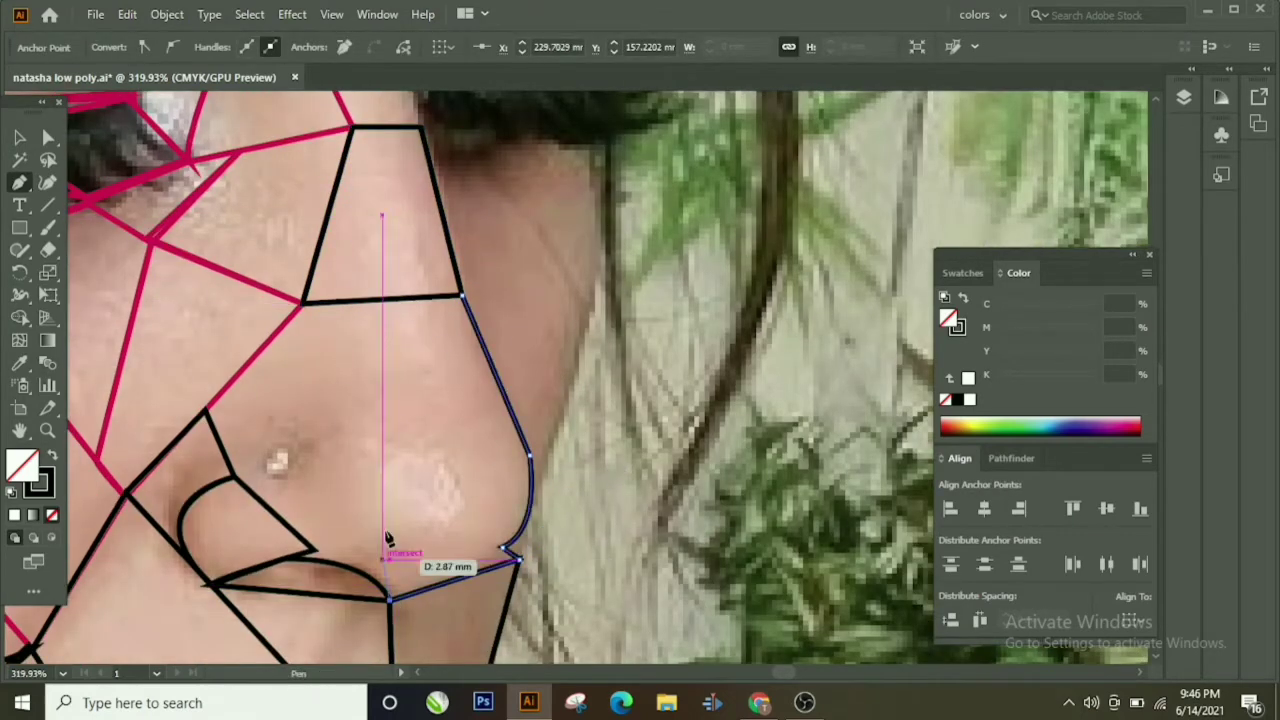
left_click(205, 408)
left_click(461, 295)
left_click(303, 300)
left_click(205, 408)
Step: Add a triangle across the nose through the nose tip
scroll(240, 300, "down", 3)
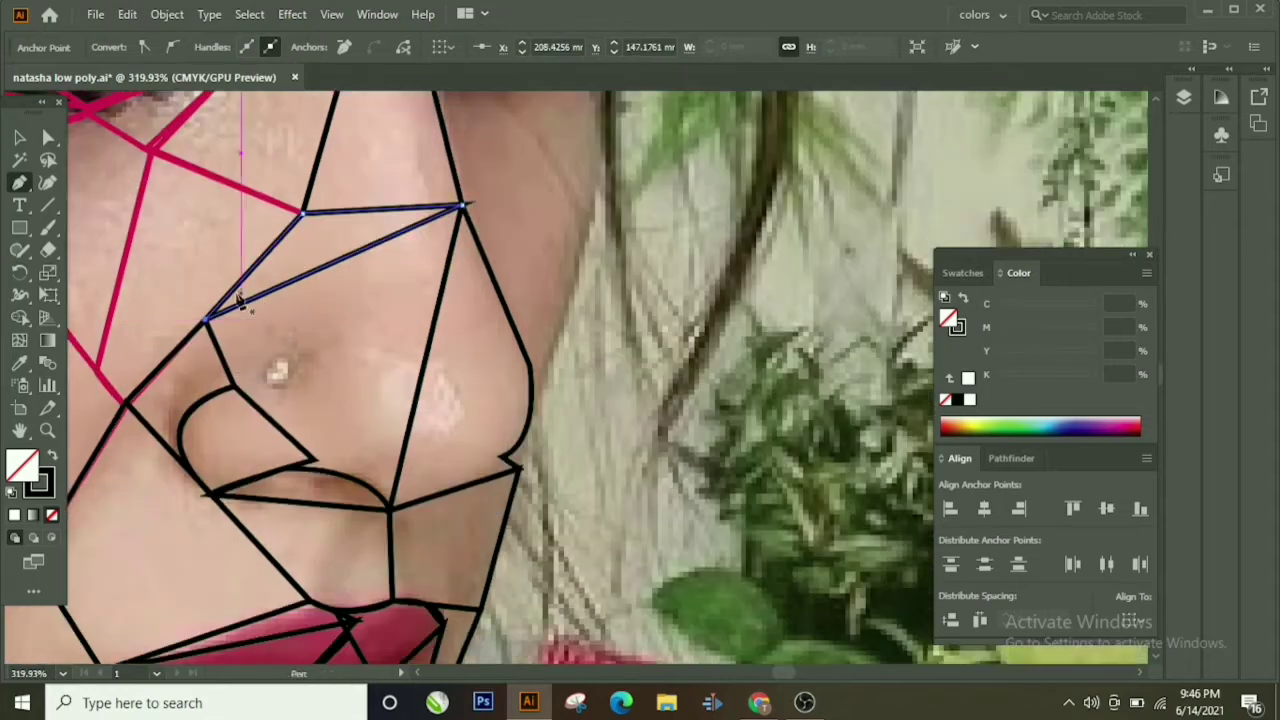
left_click(205, 320)
left_click(461, 207)
left_click(405, 444)
Step: Trace the curved nostril outline down to the nose-bottom vertex
scroll(209, 314, "down", 2)
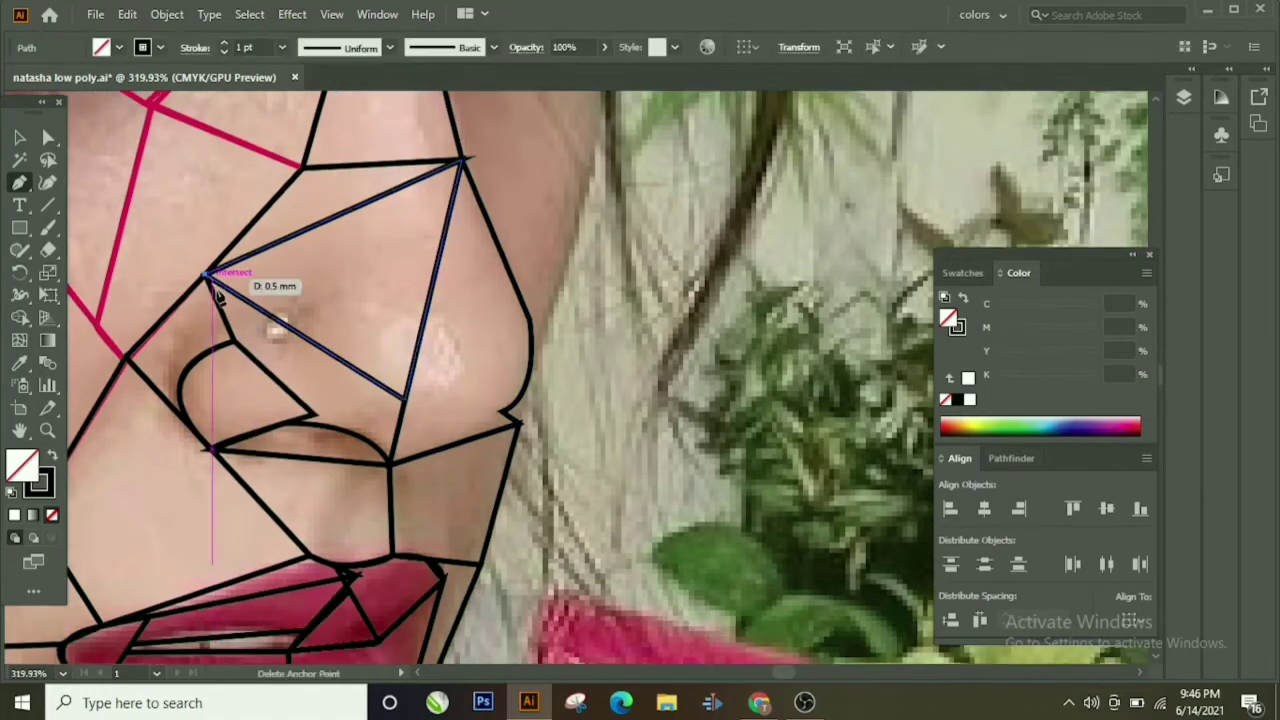
left_click(206, 275)
left_click(405, 398)
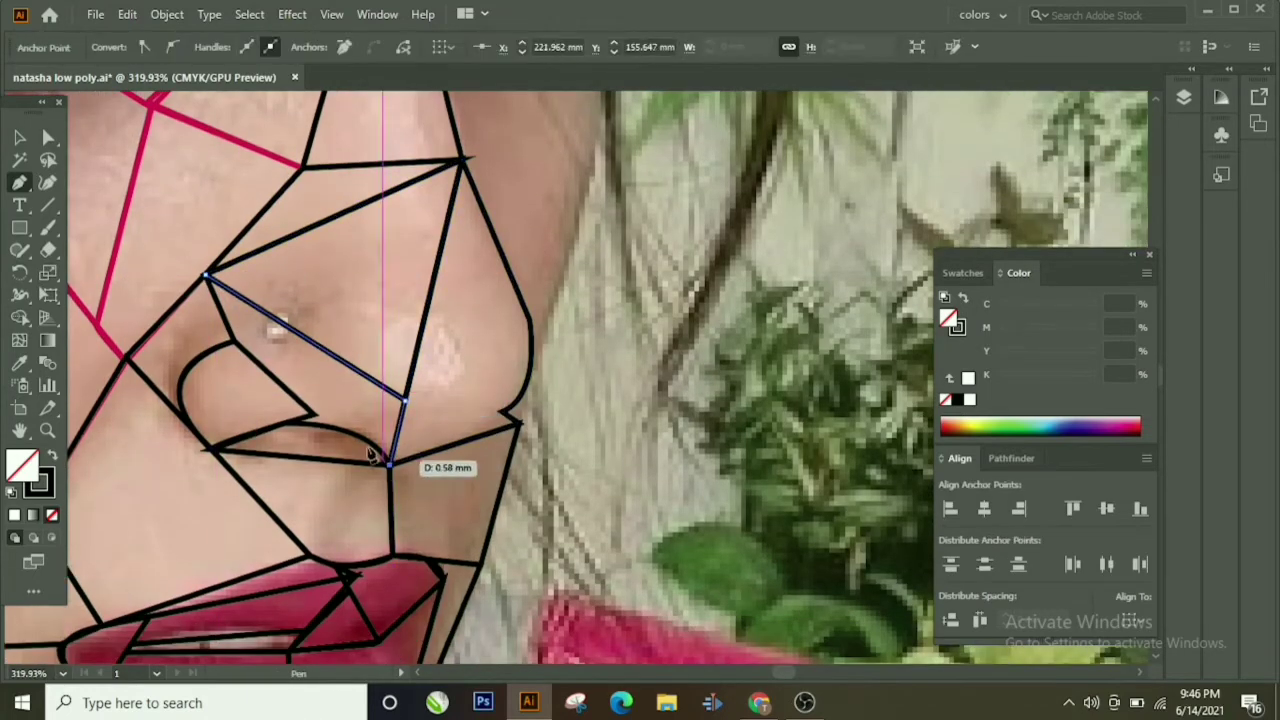
scroll(300, 400, "up", 5)
left_click(251, 343)
left_click_drag(220, 535, 276, 622)
left_click(220, 537)
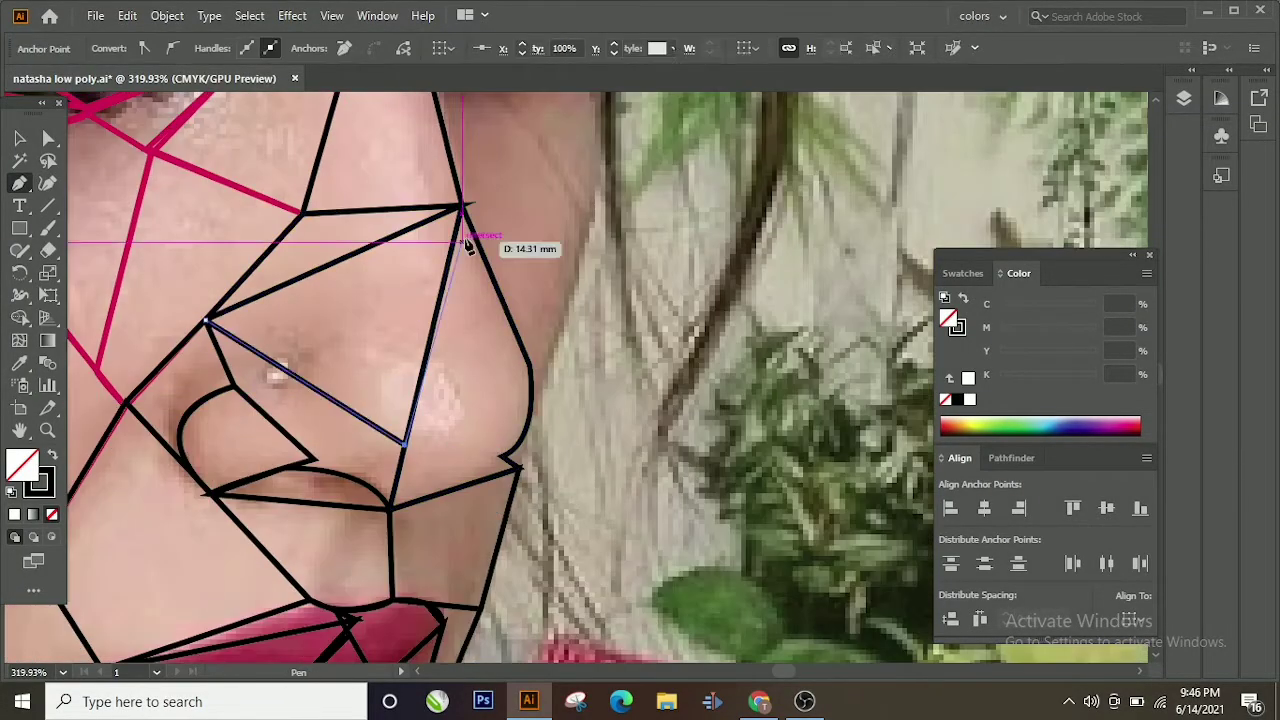
scroll(467, 245, "down", 1)
left_click(390, 462)
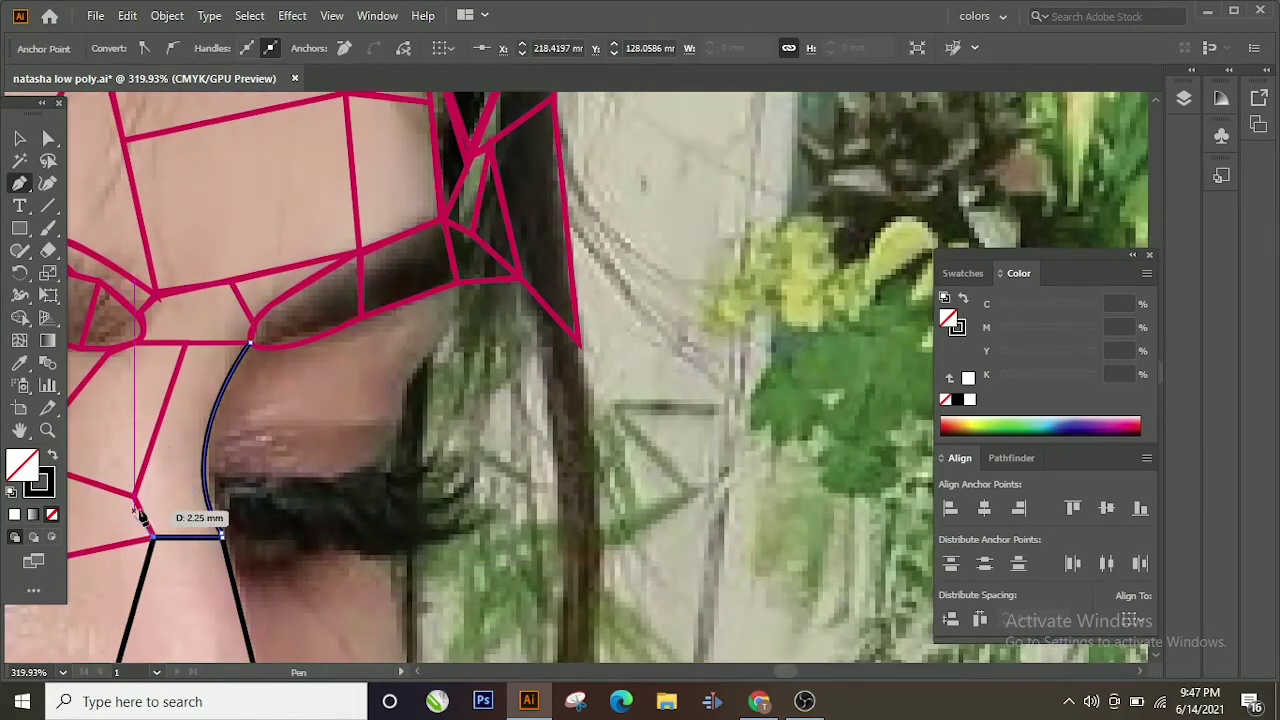
Step: Trace a polygon from the inner eye corner up over the eye
left_click(205, 465)
left_click(255, 478)
scroll(371, 351, "up", 1)
left_click(360, 342)
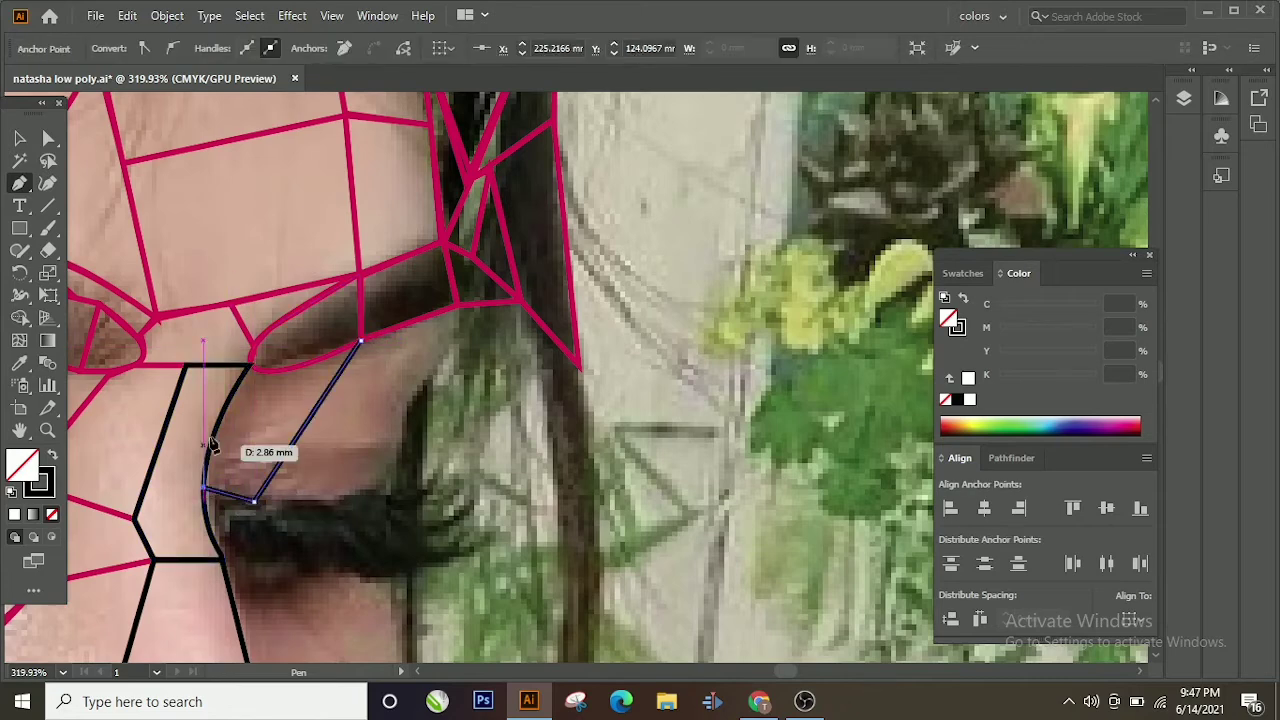
left_click(247, 380)
scroll(247, 380, "down", 1)
Step: Trace two quadrilaterals, one above the eyelid and one along the lash line
left_click(458, 286)
left_click(458, 320)
left_click(330, 368)
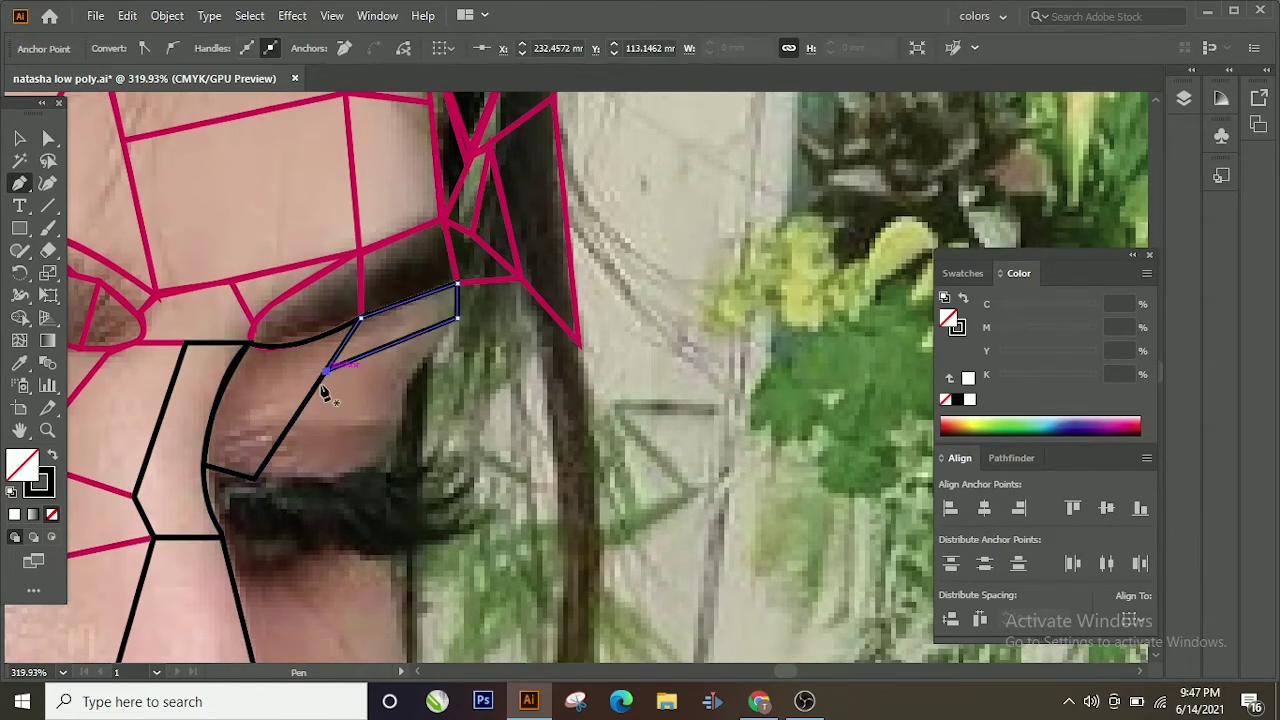
left_click(253, 479)
left_click(386, 476)
left_click(410, 384)
left_click(455, 320)
left_click(327, 372)
left_click(253, 479)
scroll(222, 403, "down", 5)
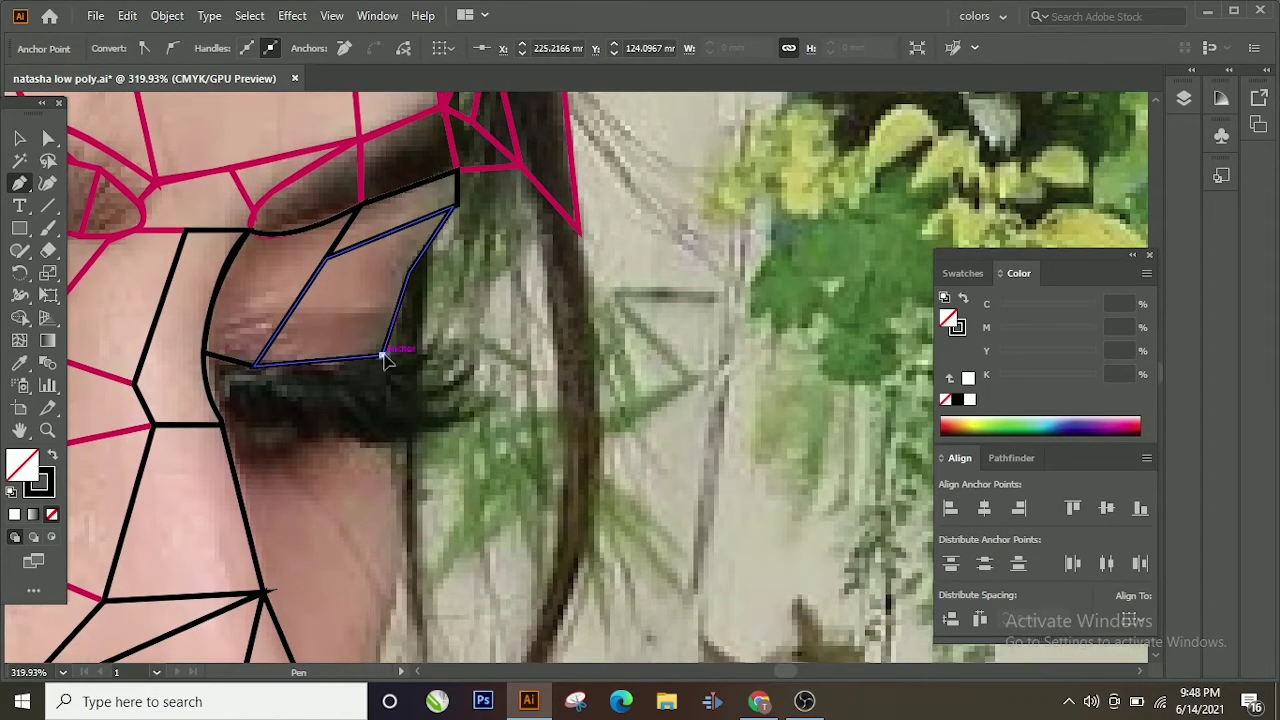
Step: Trace a curved polygon from the eyelashes down under the eye to the cheek lines
left_click_drag(383, 356, 424, 397)
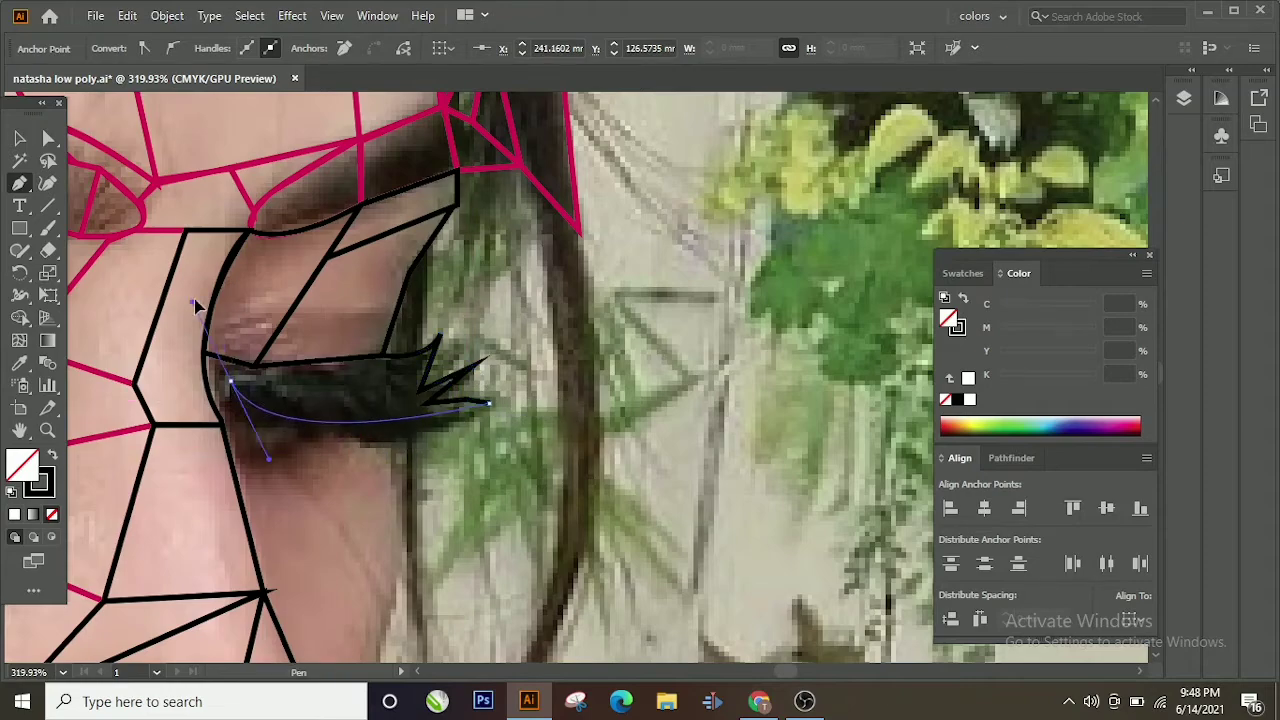
left_click_drag(260, 378, 262, 378)
scroll(288, 328, "down", 7)
left_click(233, 316)
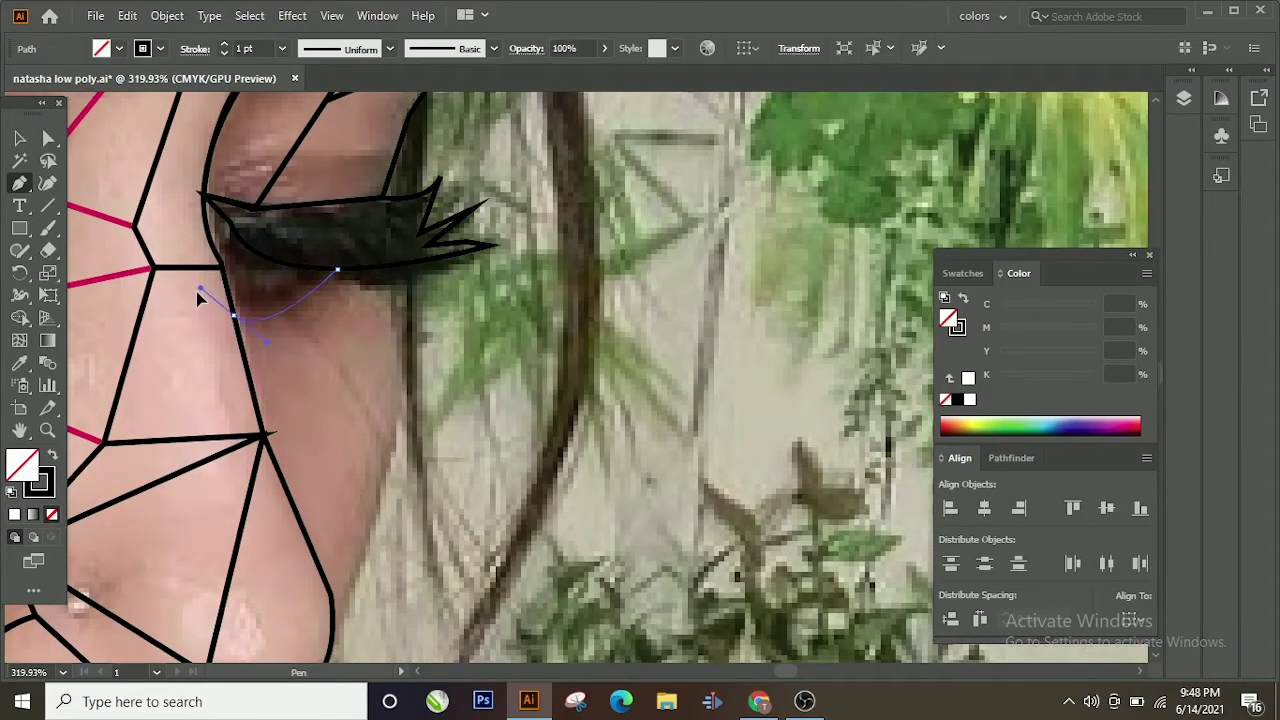
left_click_drag(203, 195, 206, 203)
scroll(390, 252, "down", 3)
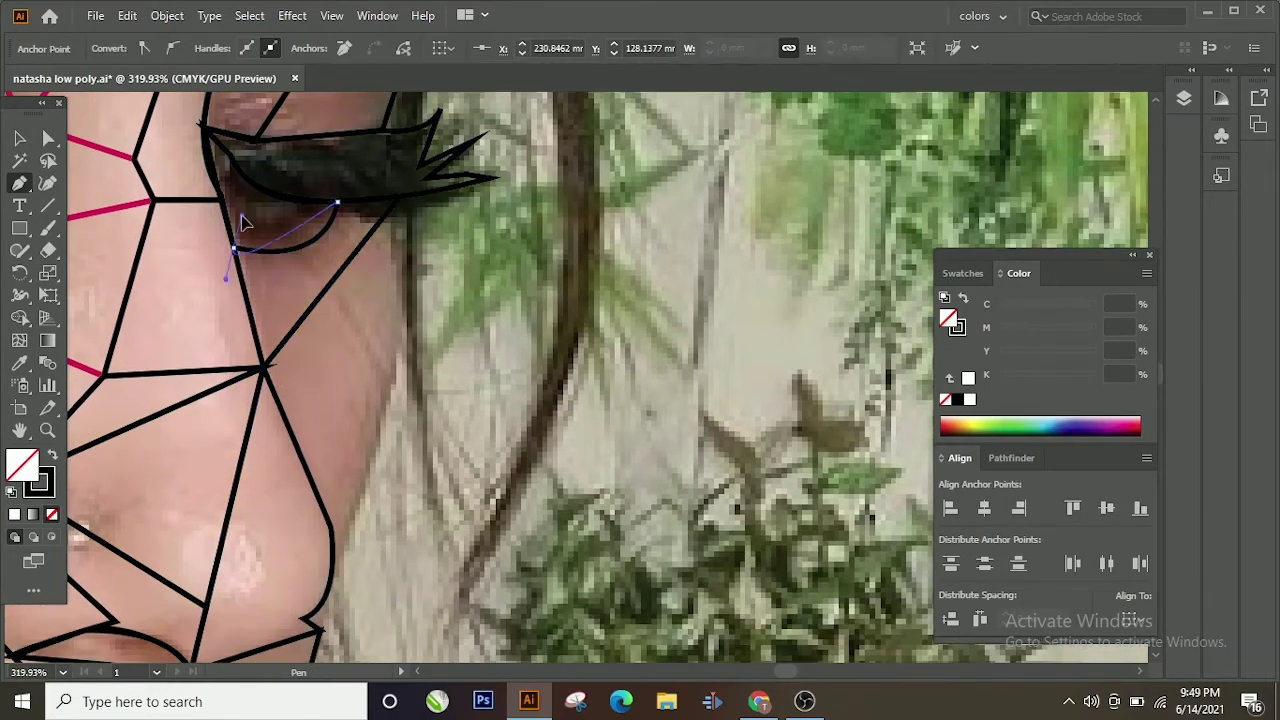
left_click(338, 584)
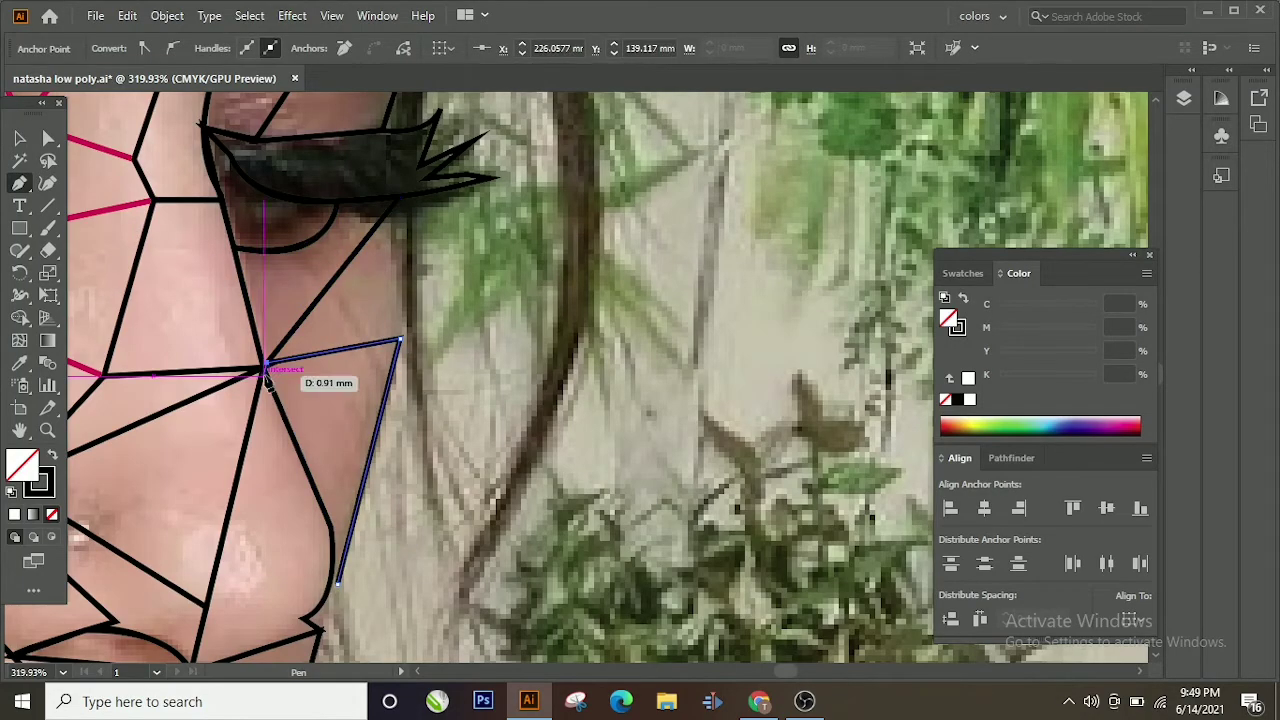
scroll(340, 500, "up", 1)
scroll(380, 420, "up", 3)
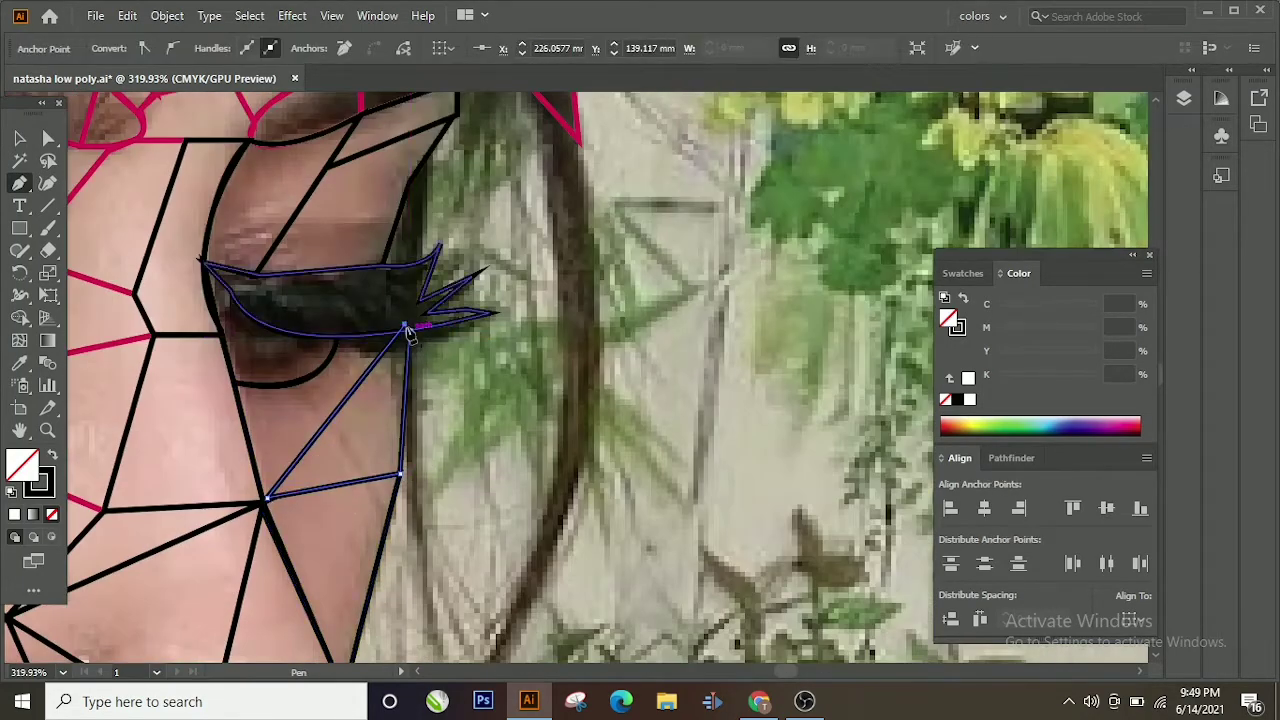
scroll(261, 386, "down", 1)
scroll(261, 386, "down", 5)
scroll(400, 450, "up", 3)
Step: Outline the neck along the saree trim toward the neck jewellery and past the artboard edge
scroll(726, 380, "up", 2)
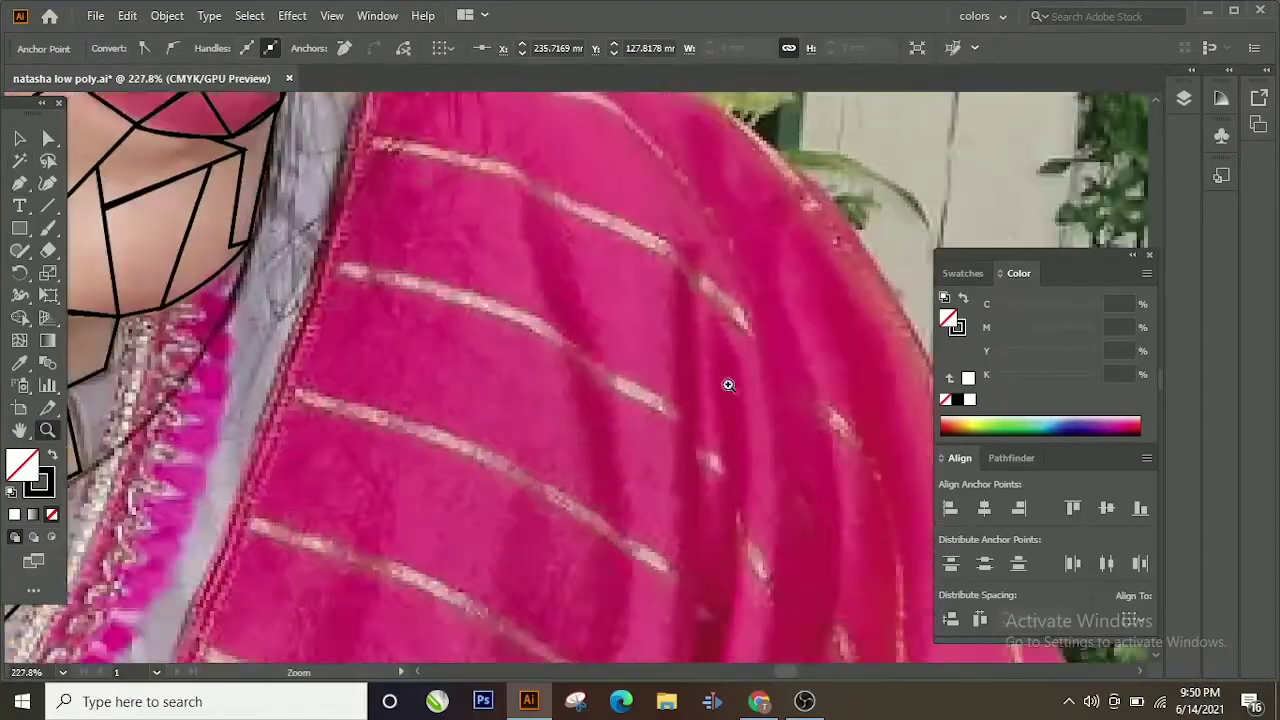
scroll(385, 232, "up", 3)
mouse_move(385, 232)
left_mouse_down()
mouse_move(528, 500)
mouse_move(700, 305)
mouse_move(465, 508)
mouse_move(435, 493)
mouse_move(591, 343)
mouse_move(640, 209)
mouse_move(291, 120)
mouse_move(528, 272)
left_mouse_up()
mouse_move(545, 418)
left_mouse_down()
mouse_move(680, 295)
mouse_move(608, 491)
mouse_move(457, 323)
left_mouse_up()
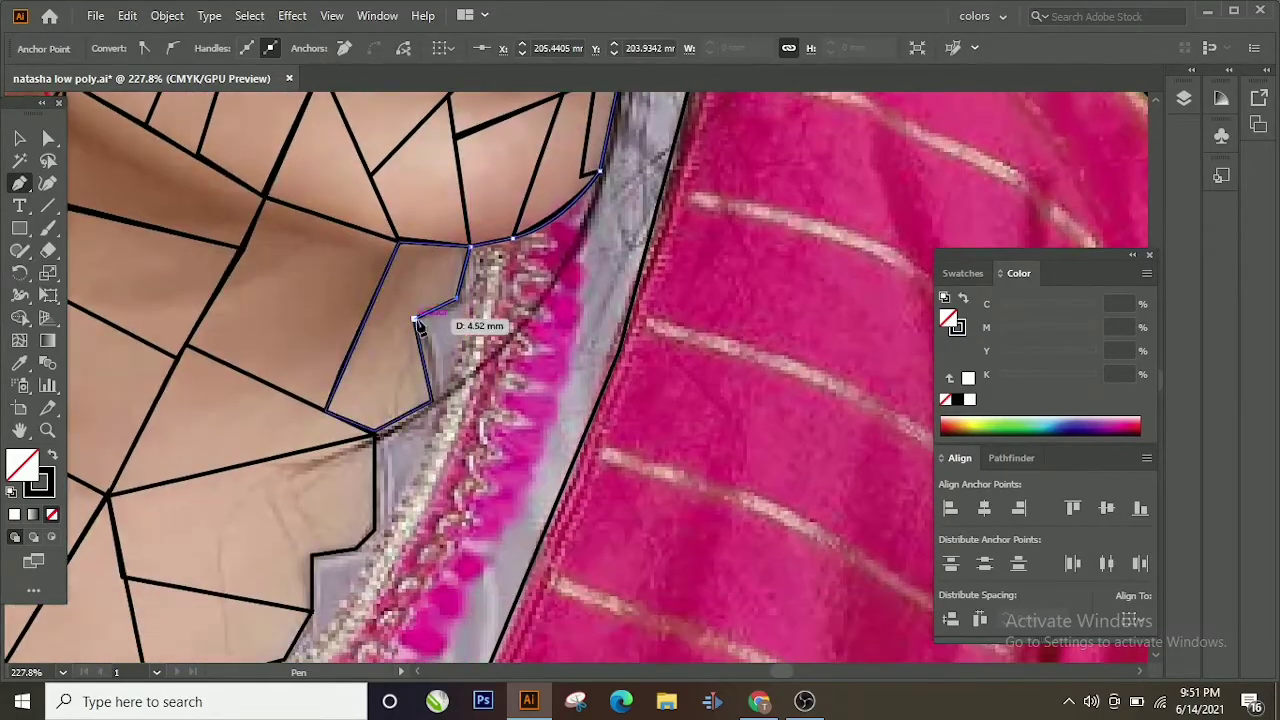
left_click(375, 276)
mouse_move(318, 400)
left_mouse_down()
mouse_move(600, 471)
mouse_move(808, 386)
mouse_move(343, 386)
mouse_move(594, 372)
left_mouse_up()
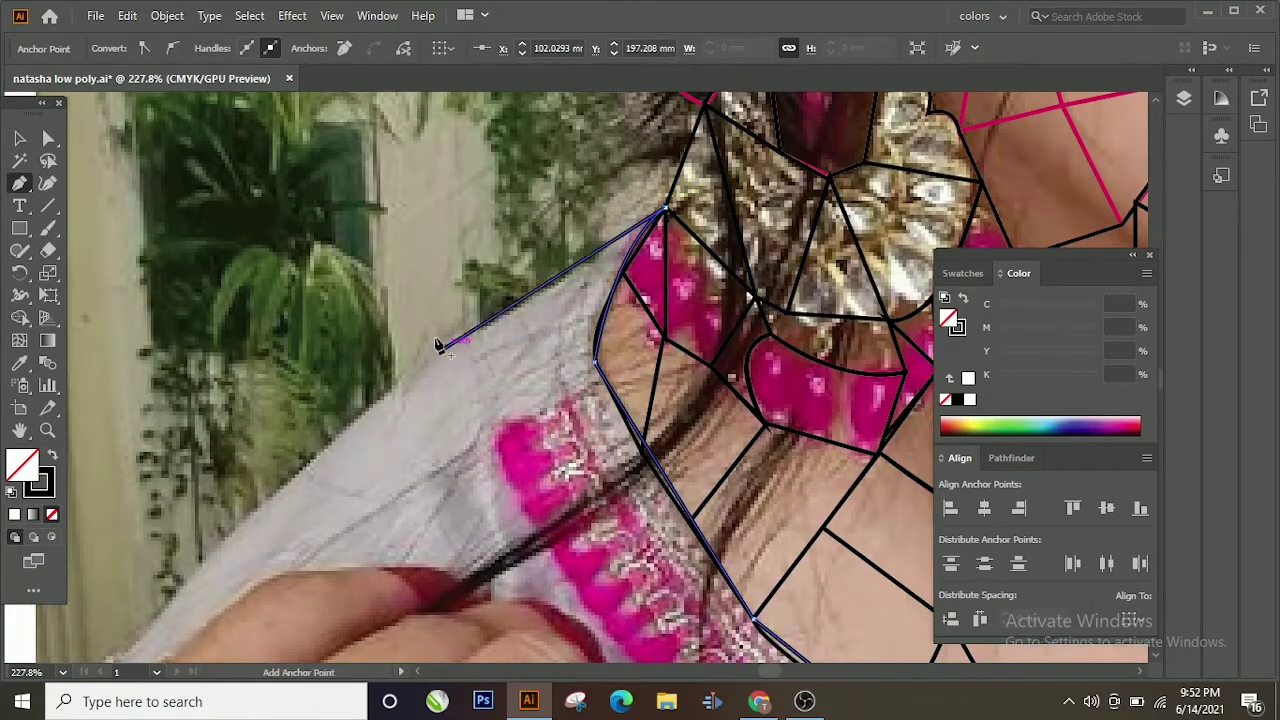
left_click_drag(438, 345, 673, 405)
mouse_move(652, 470)
left_mouse_down()
mouse_move(586, 420)
mouse_move(280, 491)
mouse_move(503, 463)
mouse_move(828, 110)
mouse_move(737, 306)
mouse_move(749, 120)
mouse_move(146, 400)
left_mouse_up()
scroll(381, 448, "down", 5)
scroll(173, 456, "up", 3)
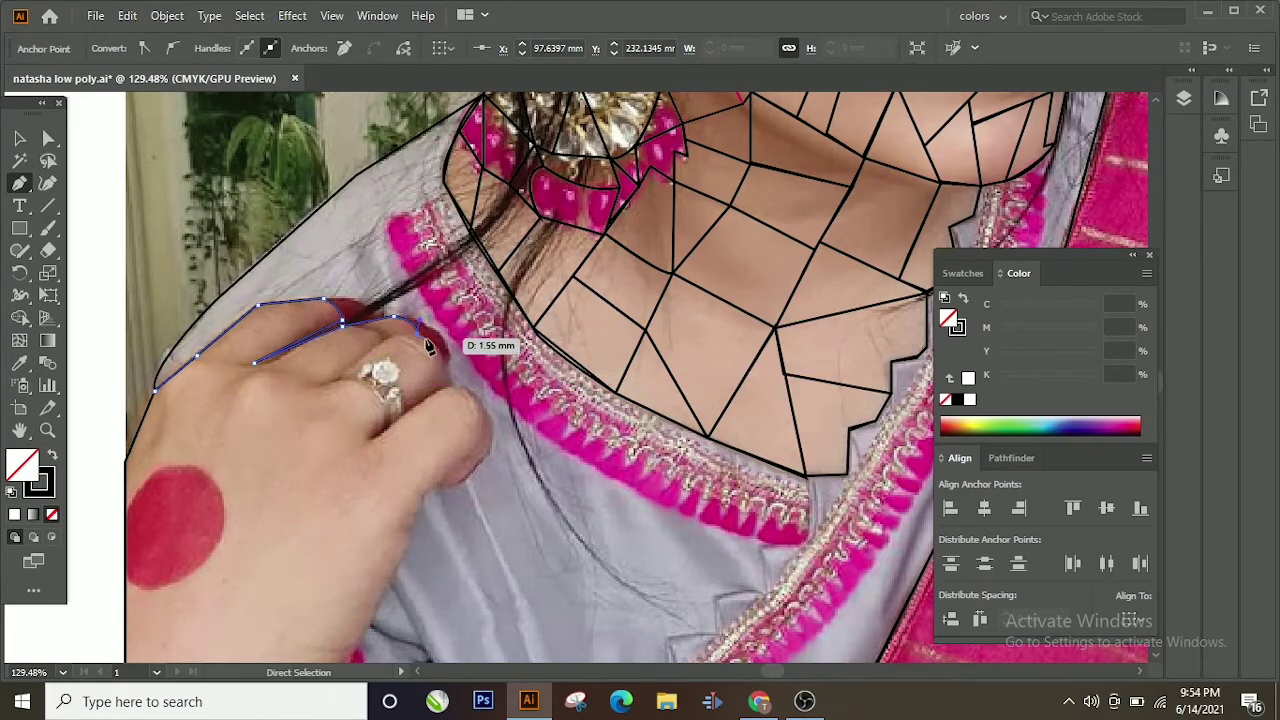
Step: Trace a small polygon at the image's lower-left edge
scroll(427, 345, "down", 3)
scroll(300, 400, "down", 3)
left_click(128, 397)
left_click(238, 470)
left_click(127, 526)
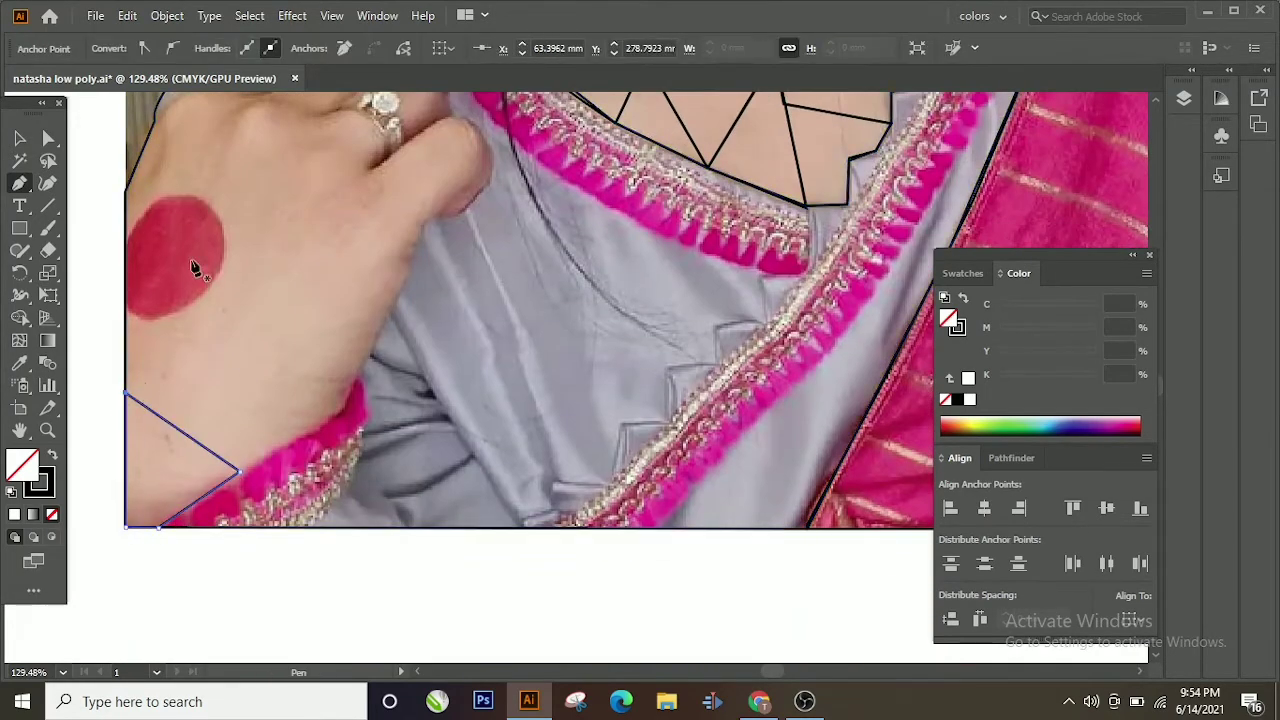
Step: Trace a large polygon over the back of the hand up to the knuckles
left_click(127, 312)
left_click(155, 122)
left_click(218, 240)
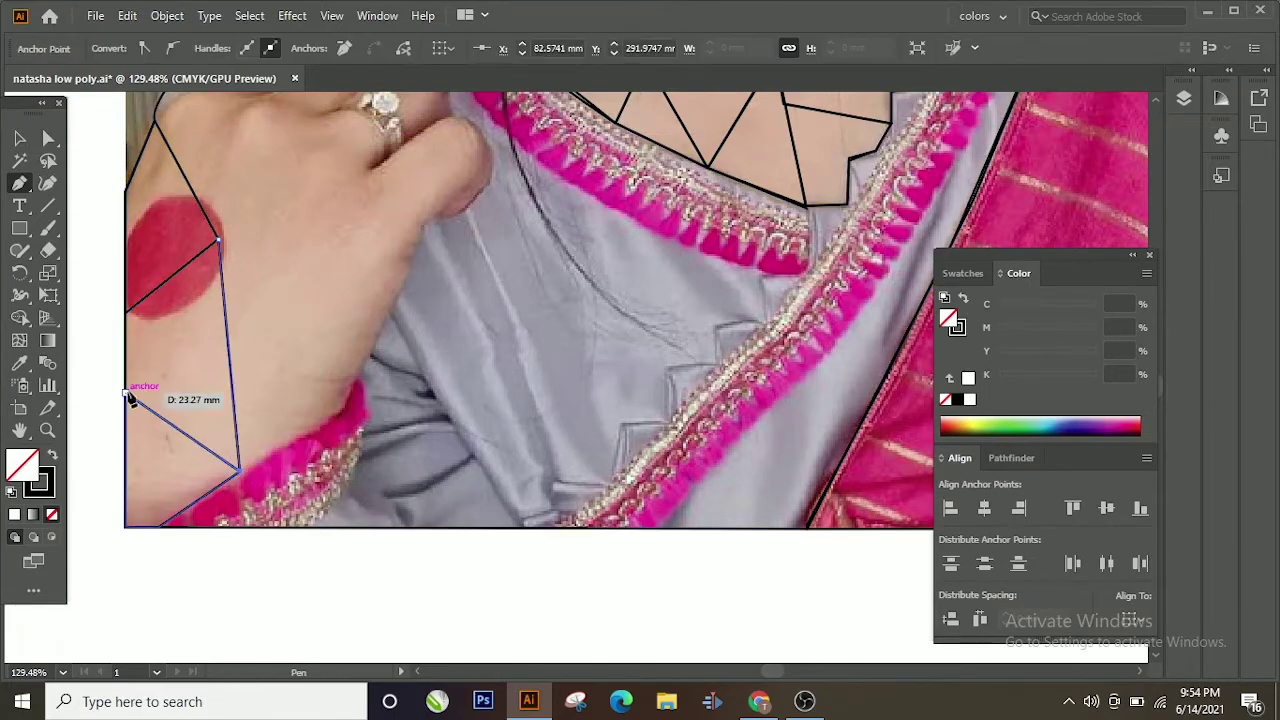
scroll(190, 478, "up", 3)
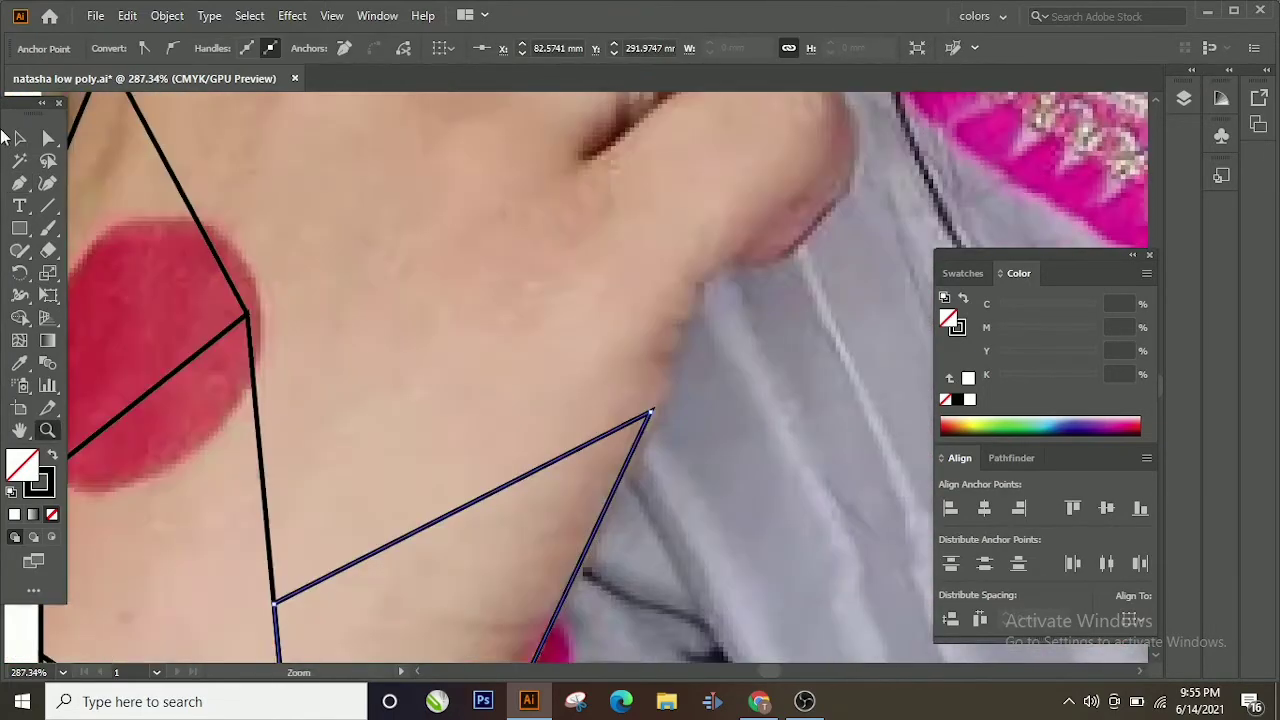
left_click(257, 309)
scroll(257, 309, "up", 3)
left_click(316, 141)
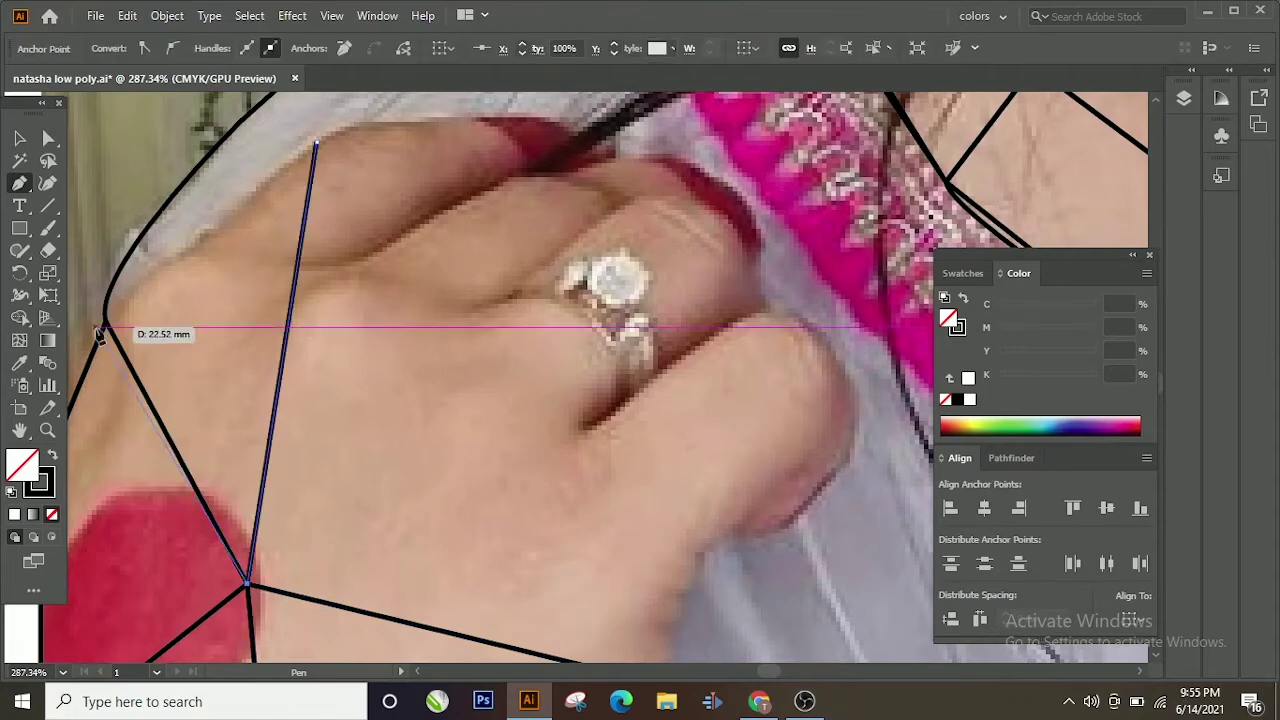
left_click(302, 277)
scroll(305, 283, "down", 2)
left_click(650, 613)
left_click(247, 517)
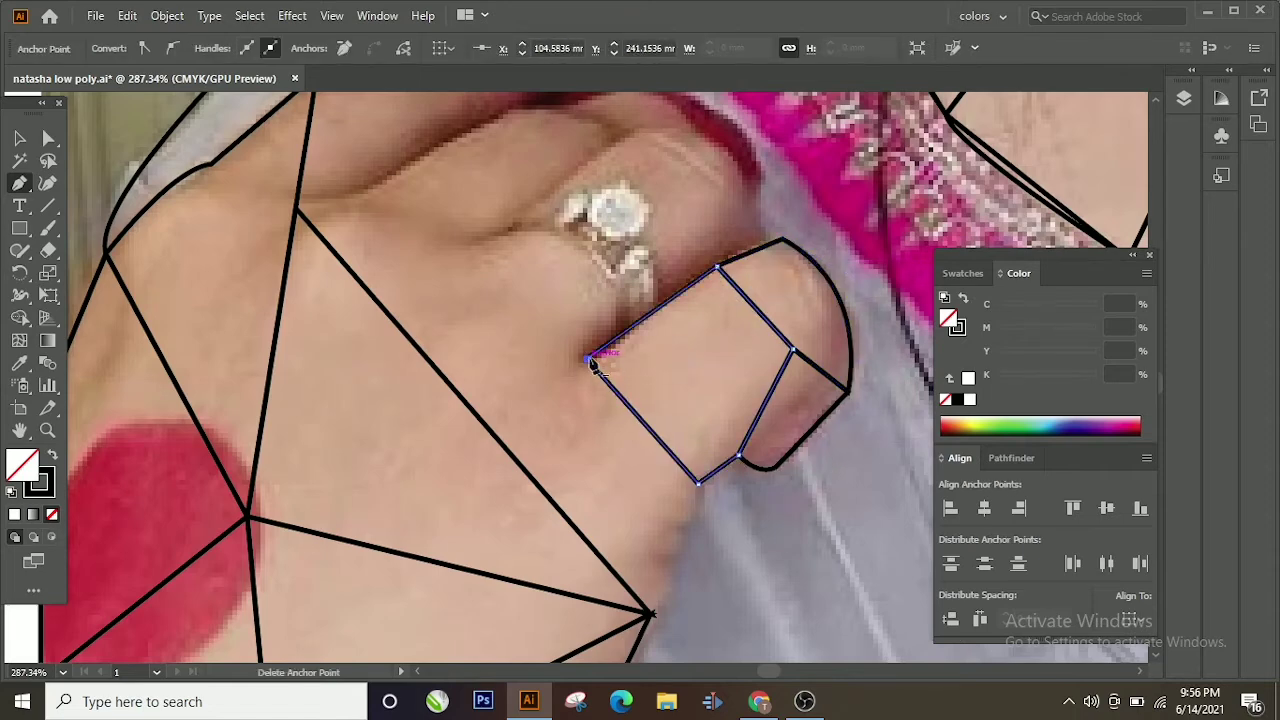
left_click(590, 358)
Step: Trace finger polygons and a curved outline around the fingertip
left_click(491, 428)
scroll(509, 457, "up", 6)
left_click(433, 513)
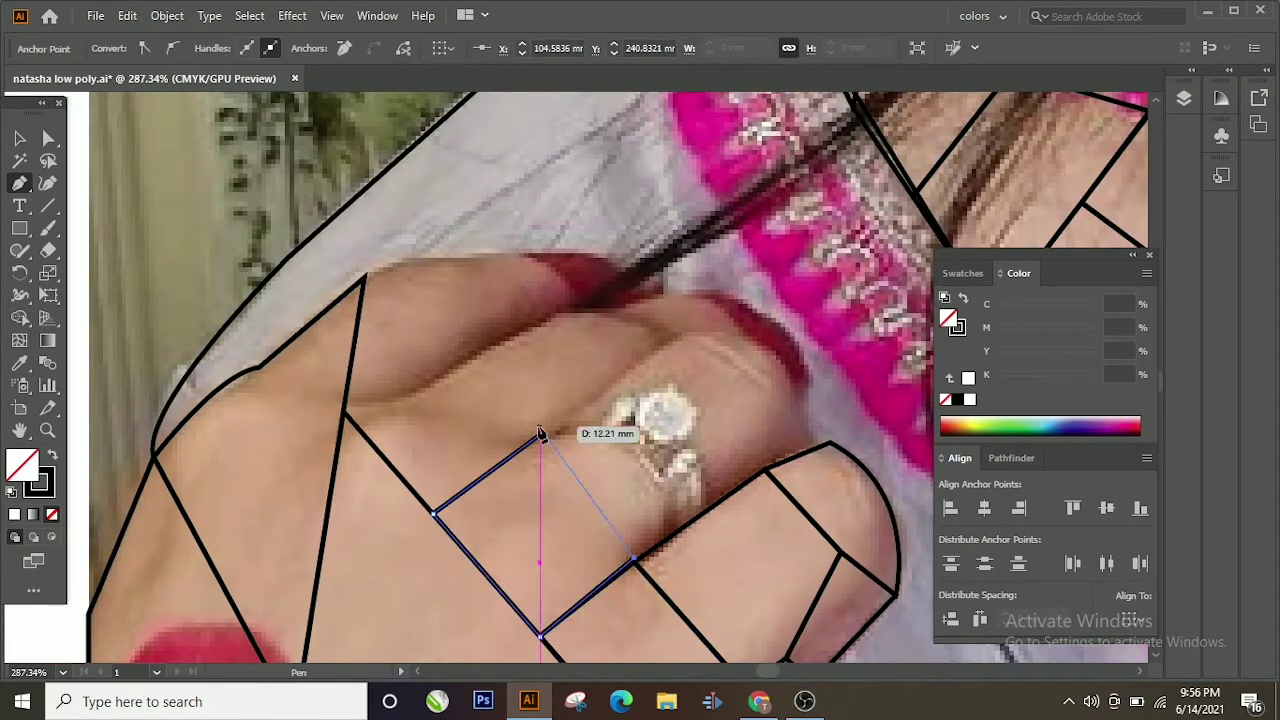
left_click(538, 433)
scroll(410, 343, "up", 2)
left_click(520, 323)
mouse_move(564, 372)
left_mouse_down()
mouse_move(529, 405)
mouse_move(780, 350)
left_mouse_up()
left_click(564, 372)
left_click(564, 374)
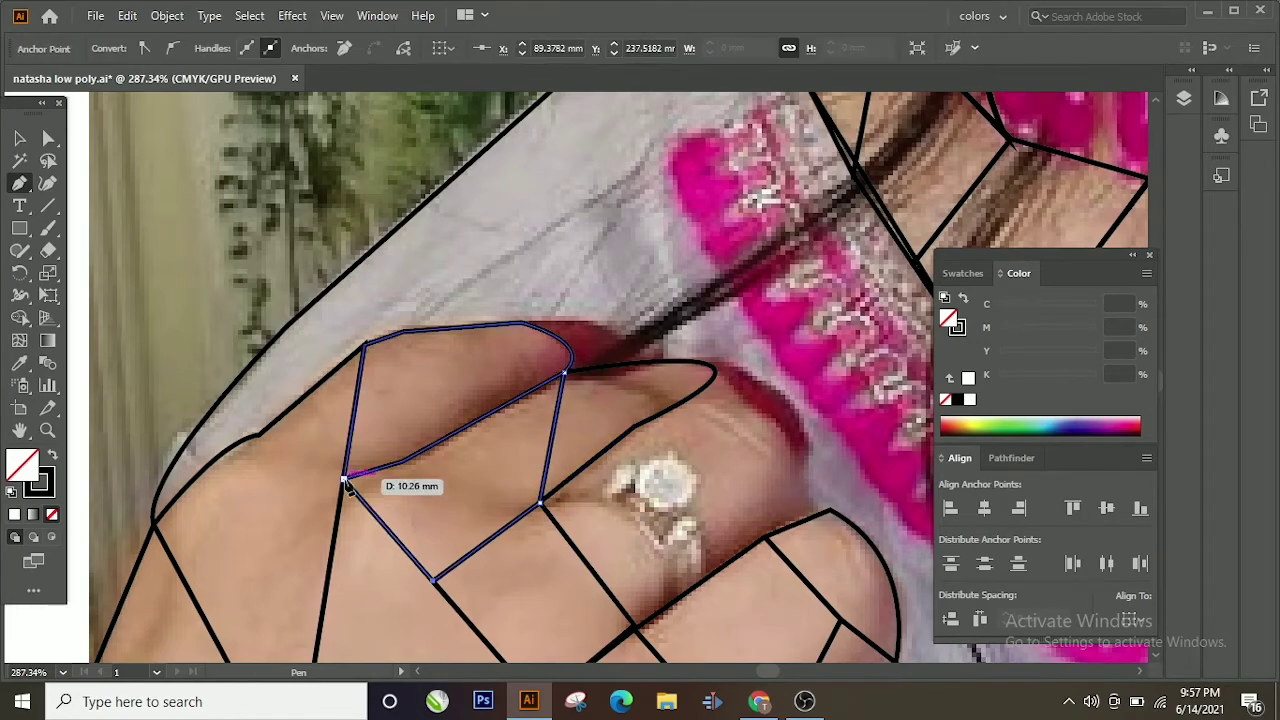
left_click_drag(684, 472, 494, 467)
left_click_drag(328, 315, 405, 315)
left_click_drag(428, 355, 330, 362)
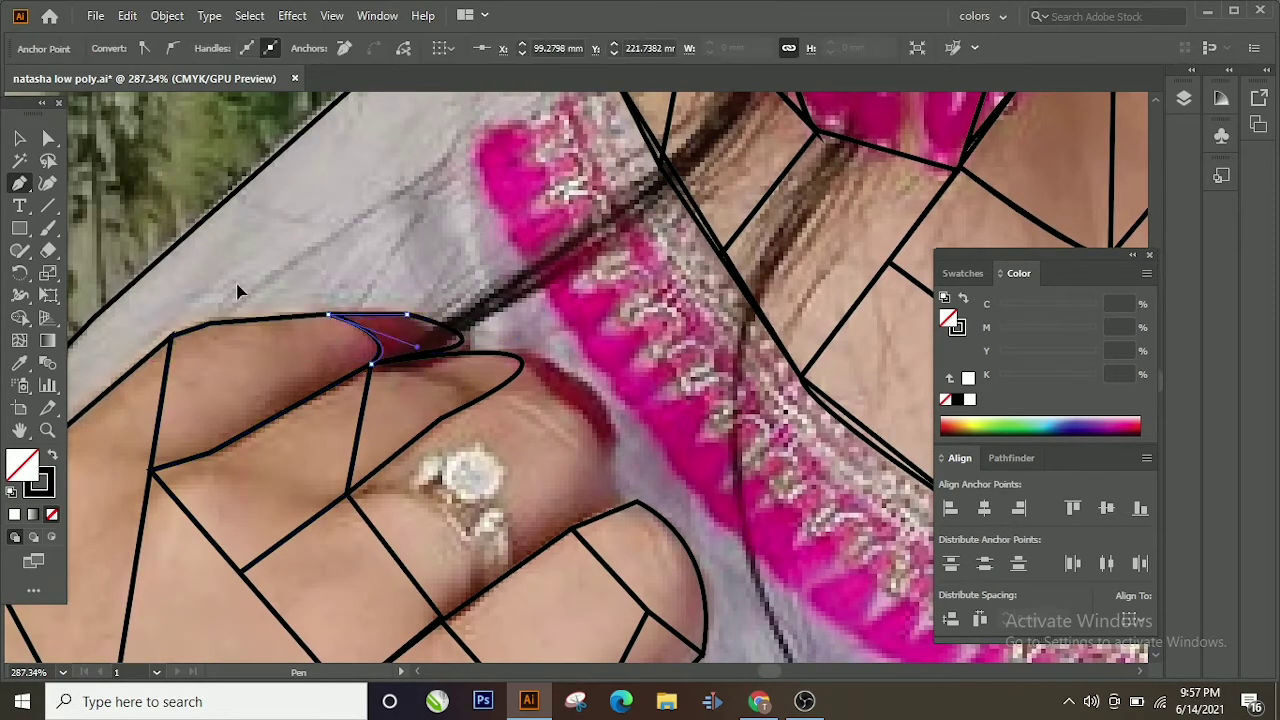
Step: Trace a curved outline around the ring and a polygon beside it
left_click(380, 477)
left_click(490, 578)
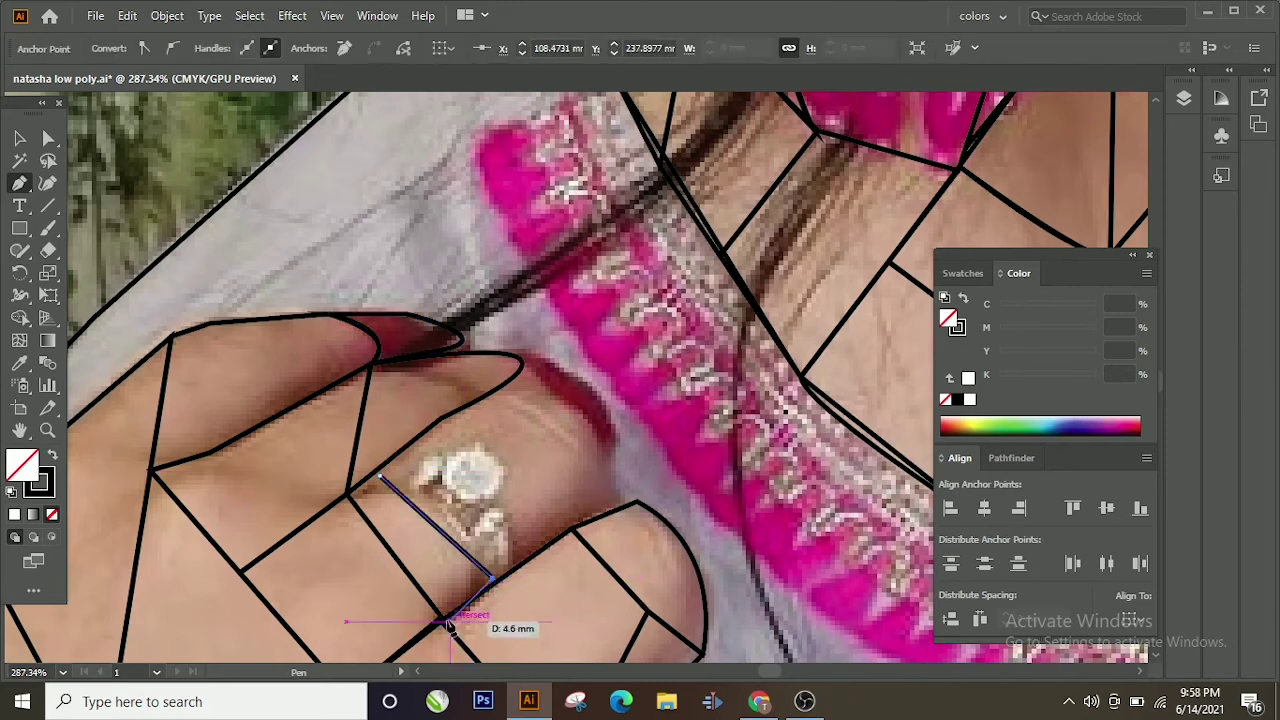
left_click_drag(505, 479, 512, 535)
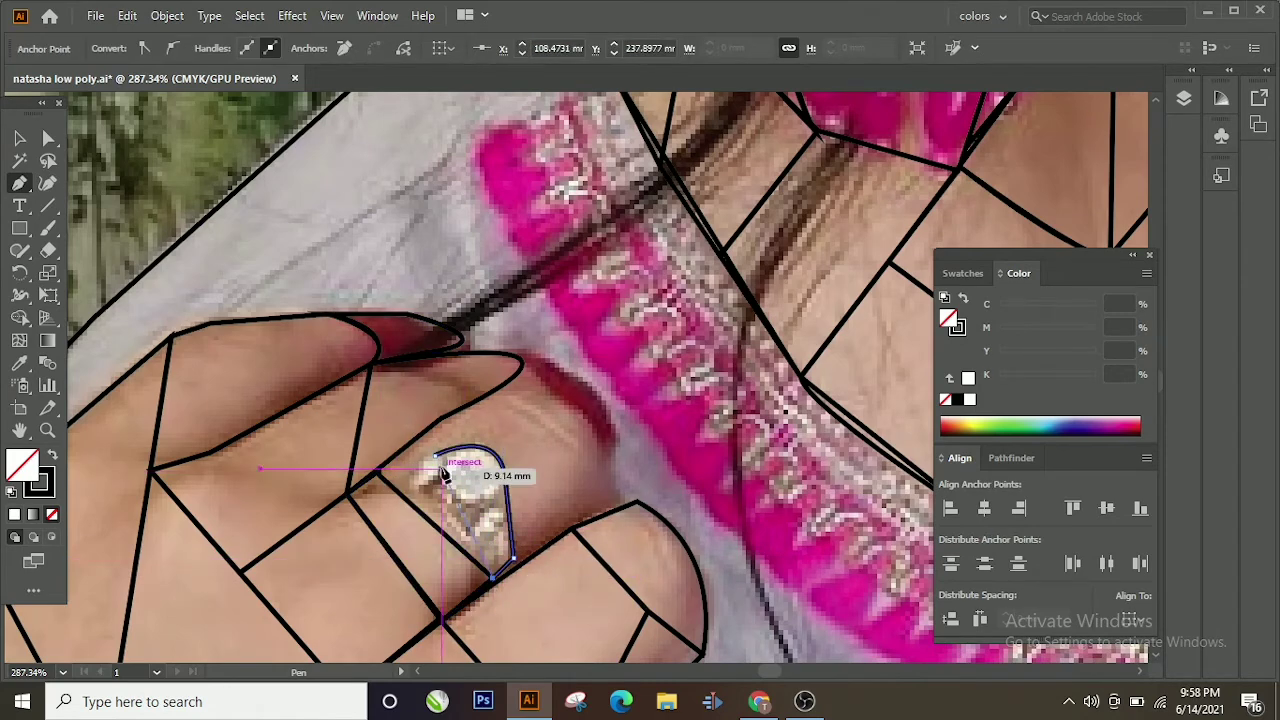
left_click_drag(436, 425, 428, 465)
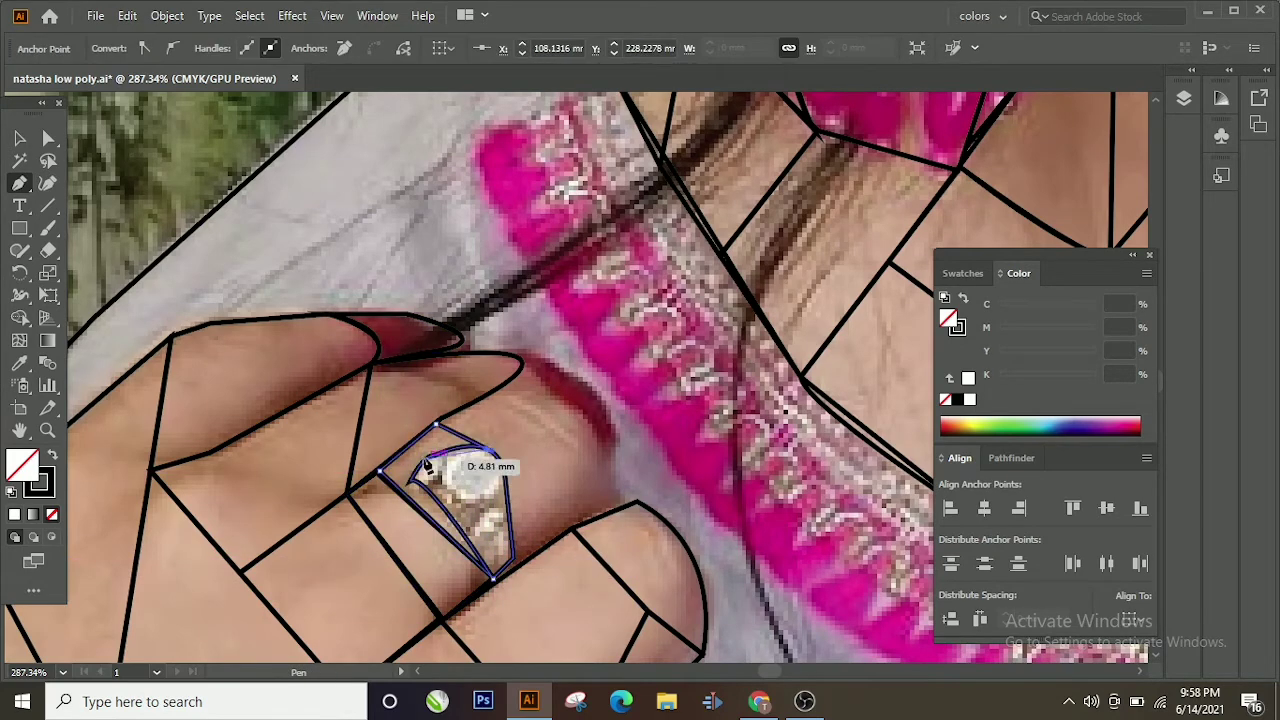
left_click(493, 578)
scroll(493, 578, "up", 2)
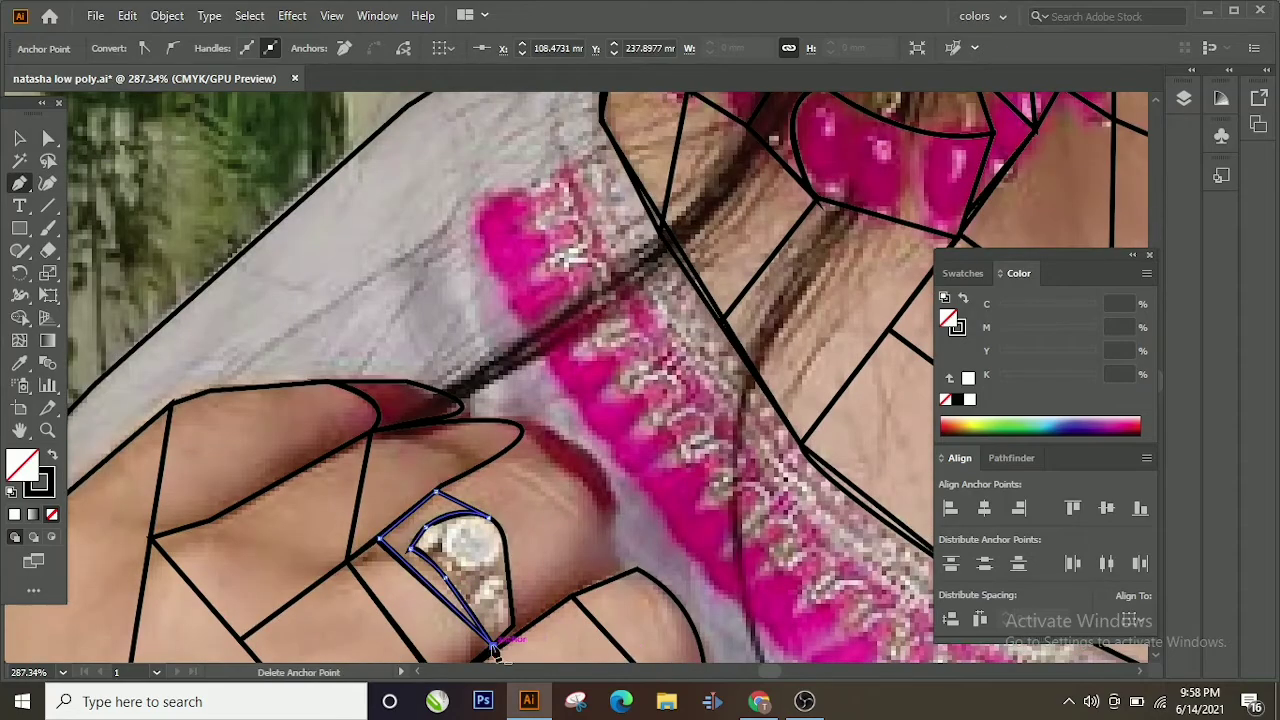
left_click(493, 645)
left_click(620, 577)
left_click(600, 513)
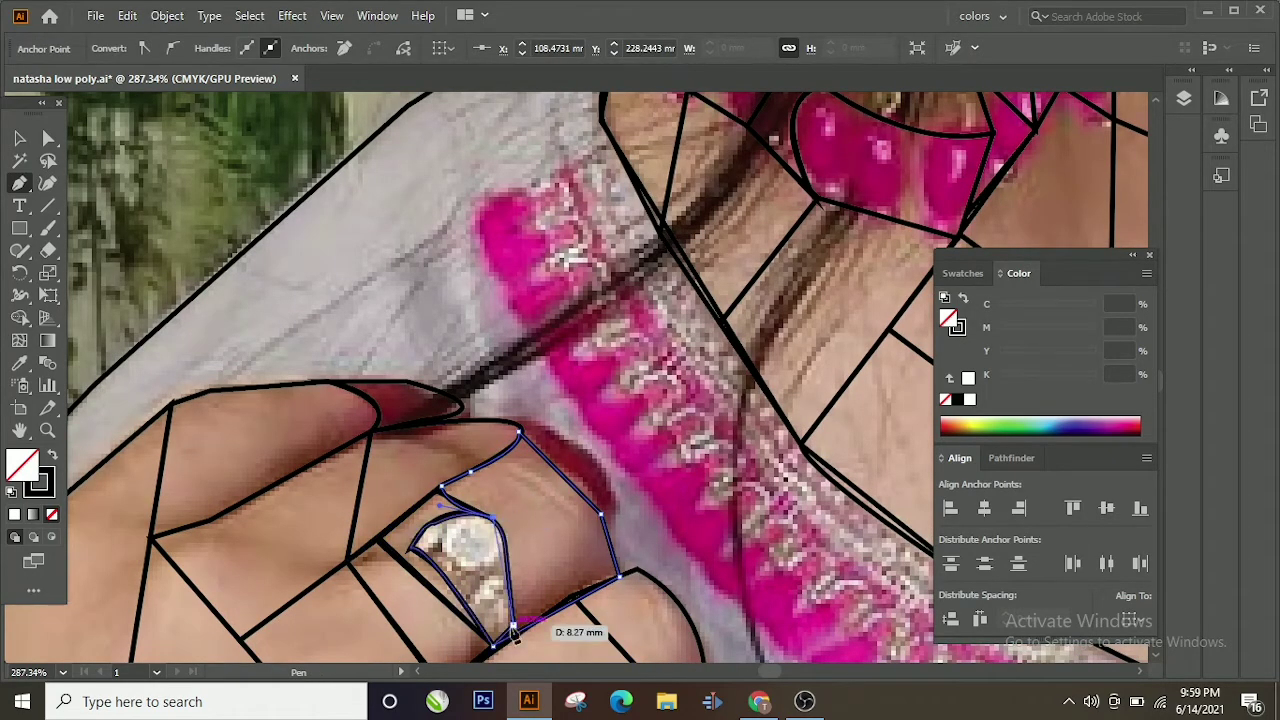
key("ctrl+0")
Step: Fill the top and middle hair polygons with sampled dark hair, grey and near-black
scroll(682, 518, "up", 3)
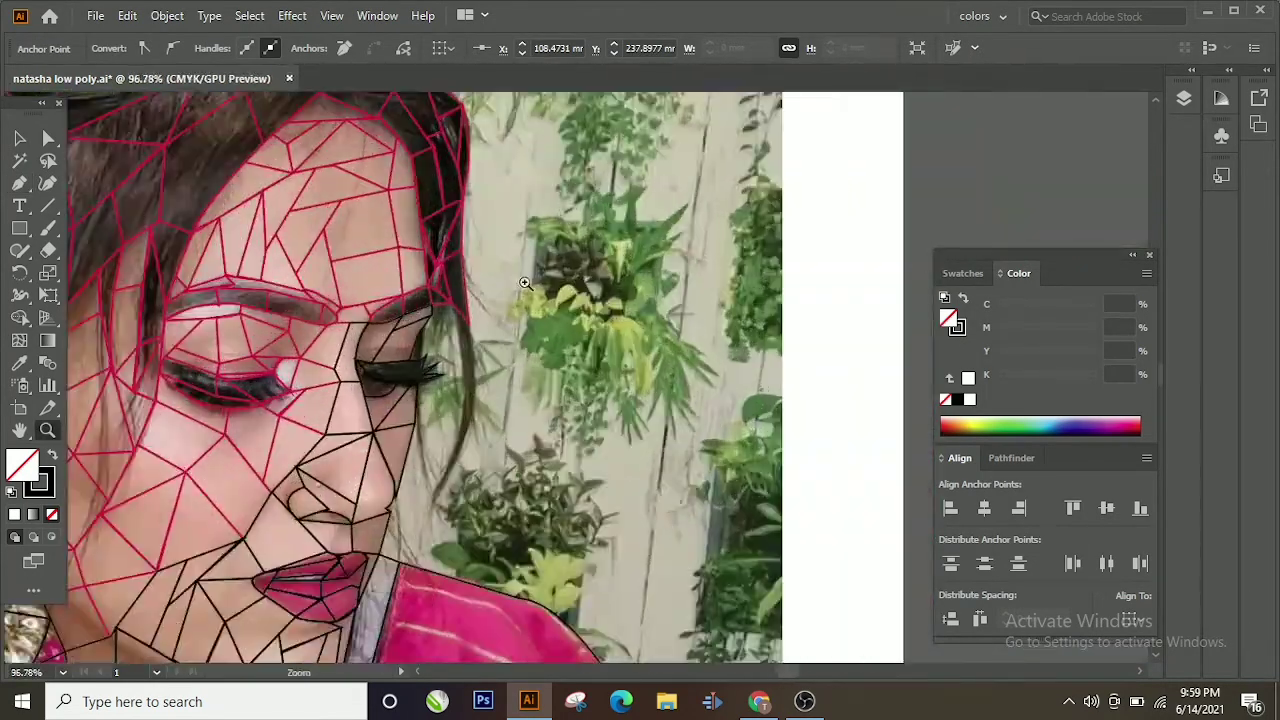
scroll(682, 518, "up", 2)
scroll(682, 518, "left", 5)
left_click(466, 297)
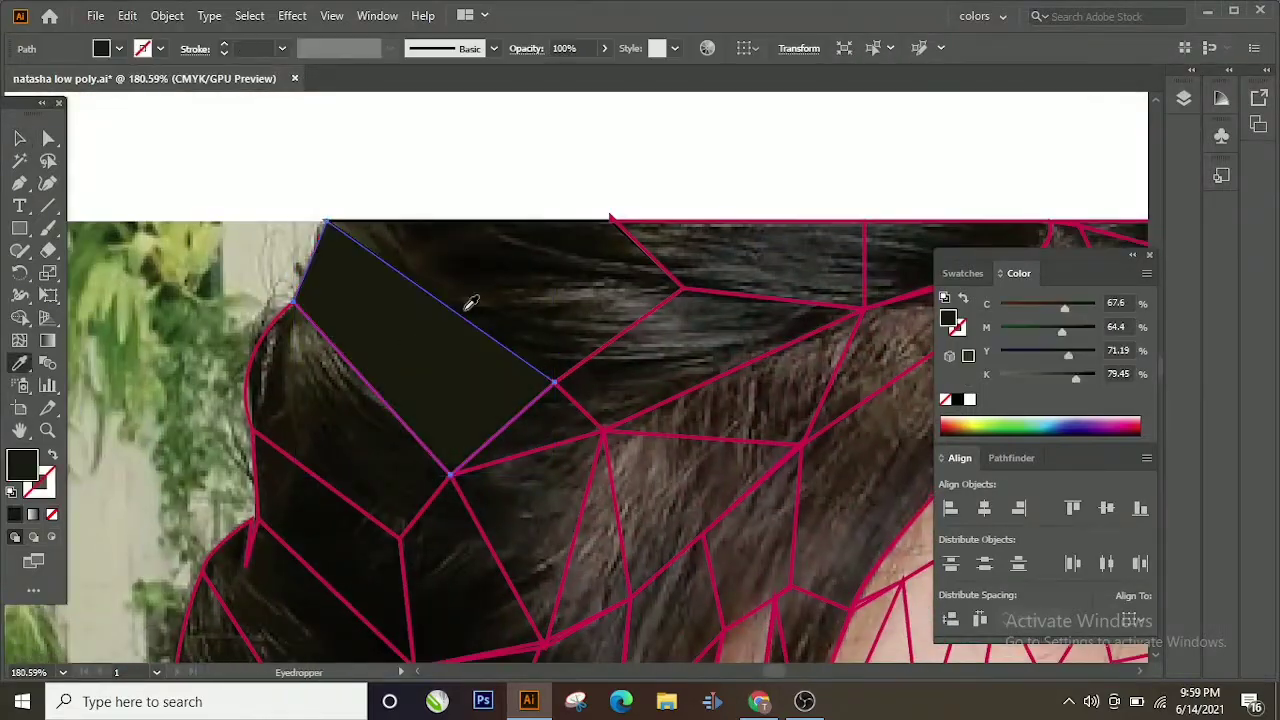
left_click(726, 251)
left_click(578, 370)
key("i")
left_click(671, 300)
left_click(606, 286, "ctrl")
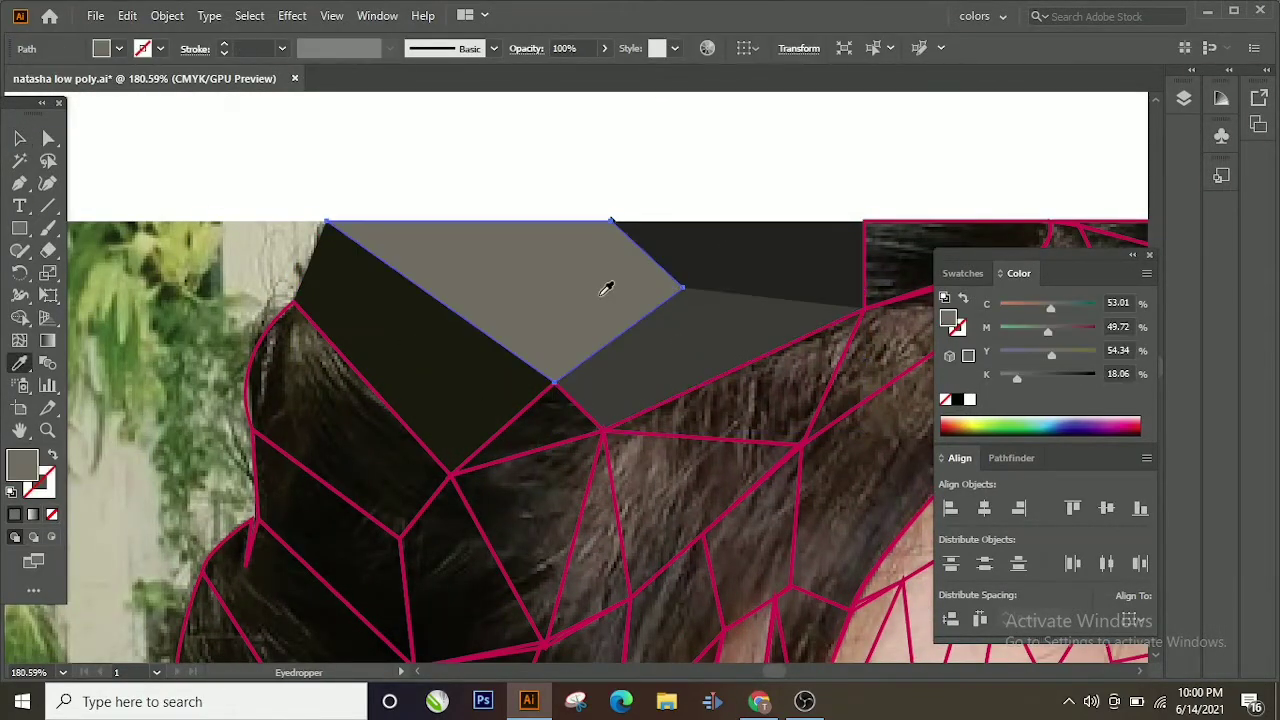
left_click(490, 352)
Step: Fill the hair polygons on the left of the head with sampled dark colours
left_click(300, 380, "ctrl")
left_click(329, 491)
left_click(470, 540, "ctrl")
left_click(457, 586)
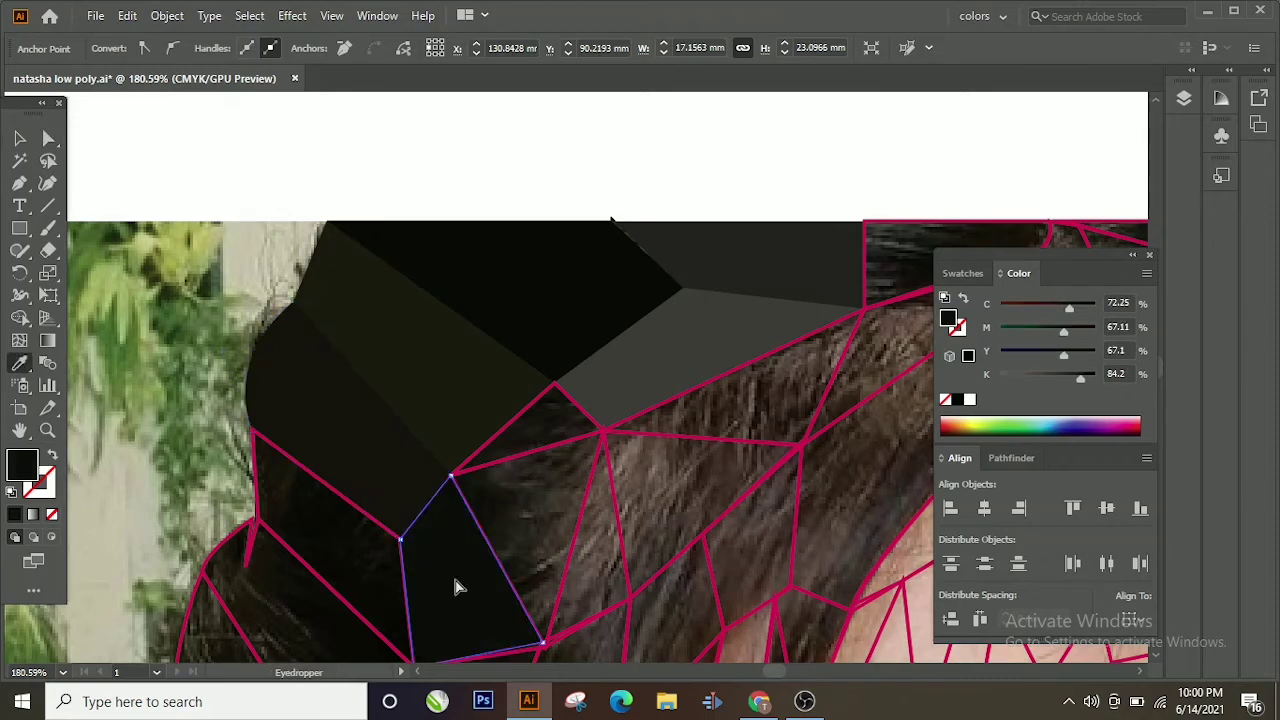
left_click(330, 560, "ctrl")
scroll(357, 505, "down", 2)
left_click(371, 571, "ctrl")
left_click(371, 571)
left_click(251, 543, "ctrl")
scroll(300, 429, "down", 1)
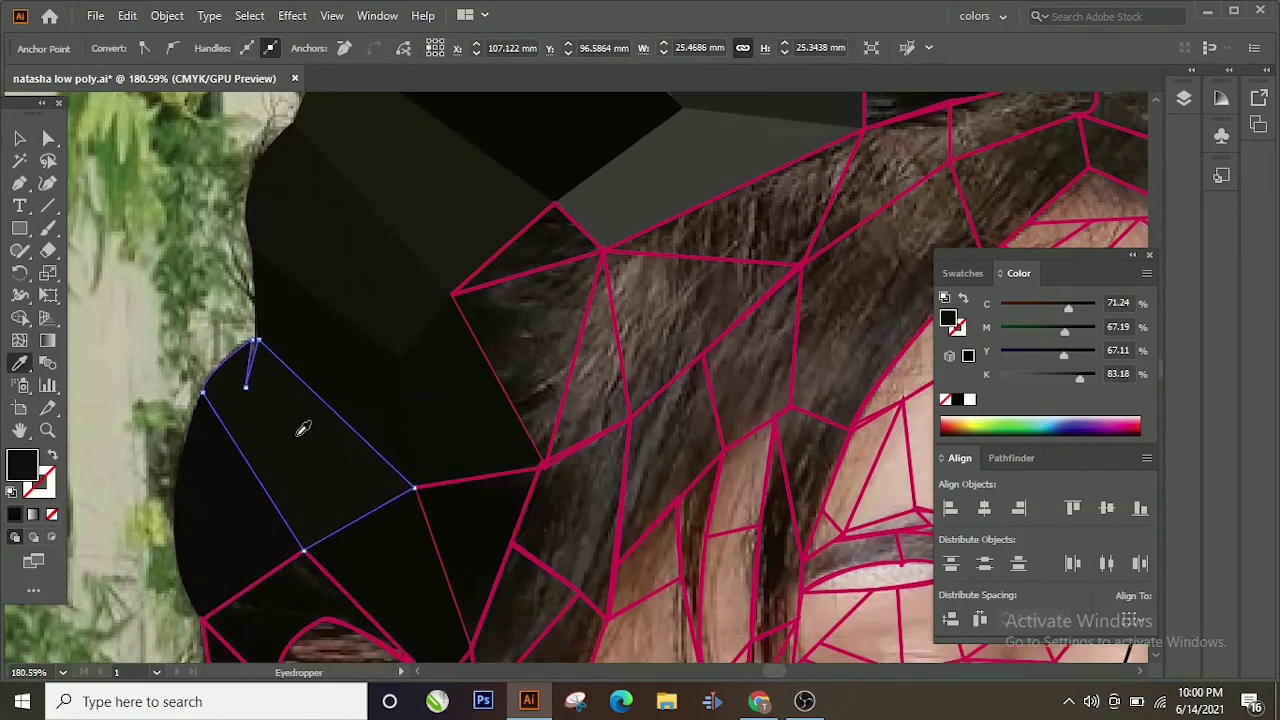
Step: Fill the upper hair polygon dark, the next one grey, and the lower-left triangle and quad dark
left_click(517, 222, "ctrl")
left_click(517, 222)
left_click(597, 429)
left_click(590, 300, "ctrl")
left_click(537, 429)
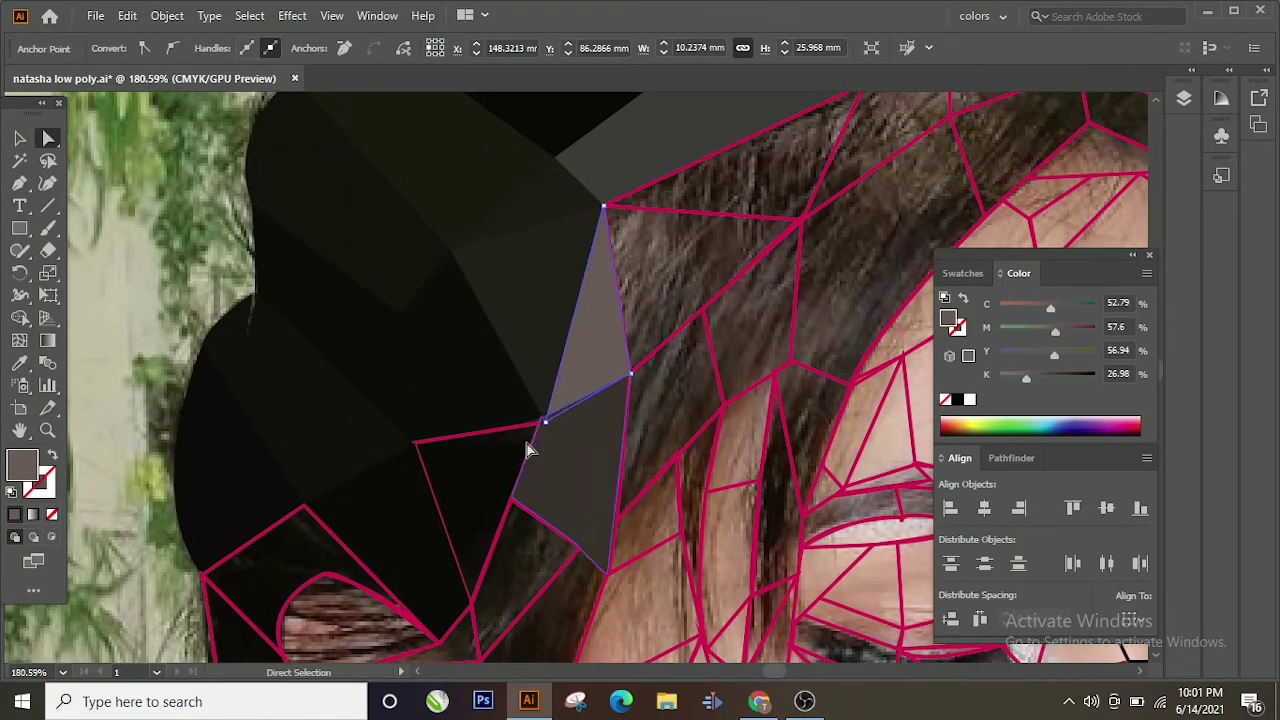
left_click(500, 480, "ctrl")
scroll(541, 525, "down", 1)
left_click(540, 525, "ctrl")
scroll(400, 450, "down", 1)
left_click(287, 363, "ctrl")
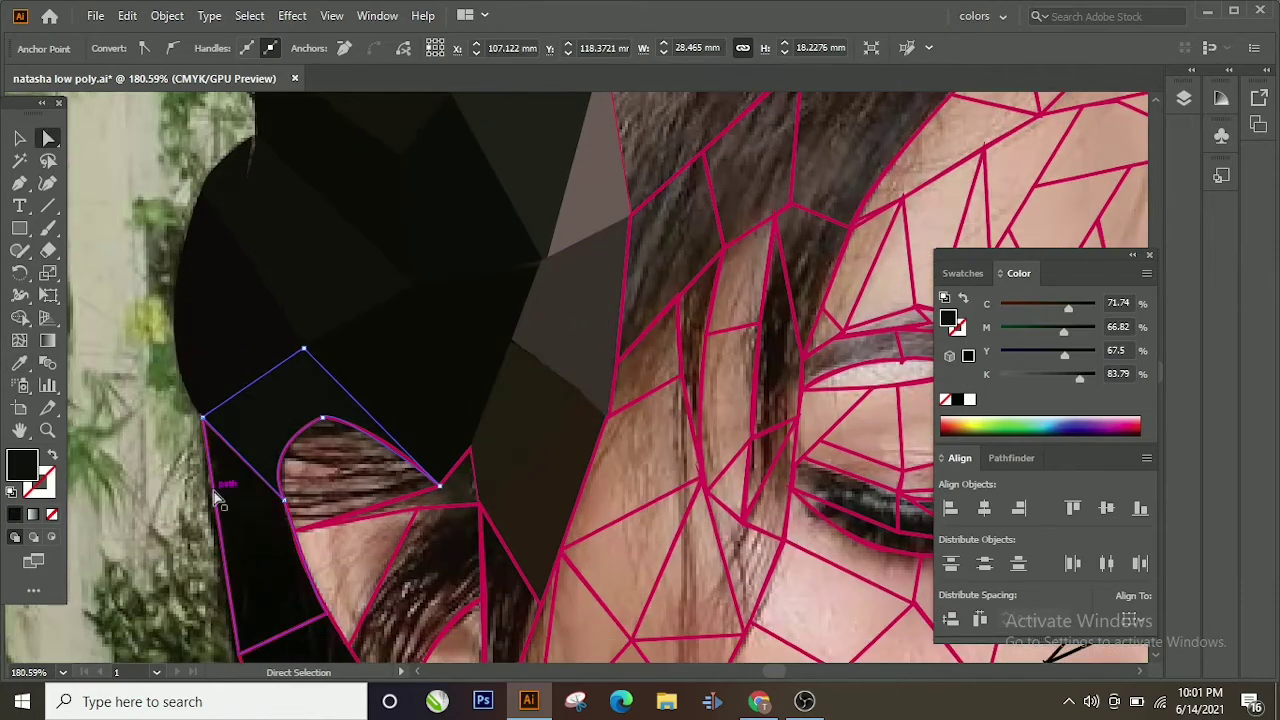
Step: Fill the remaining polygons with sampled brown, dark and tan, refilling the left quad dark
left_click(308, 440)
scroll(308, 440, "down", 1)
left_click(416, 419, "ctrl")
left_click(389, 491)
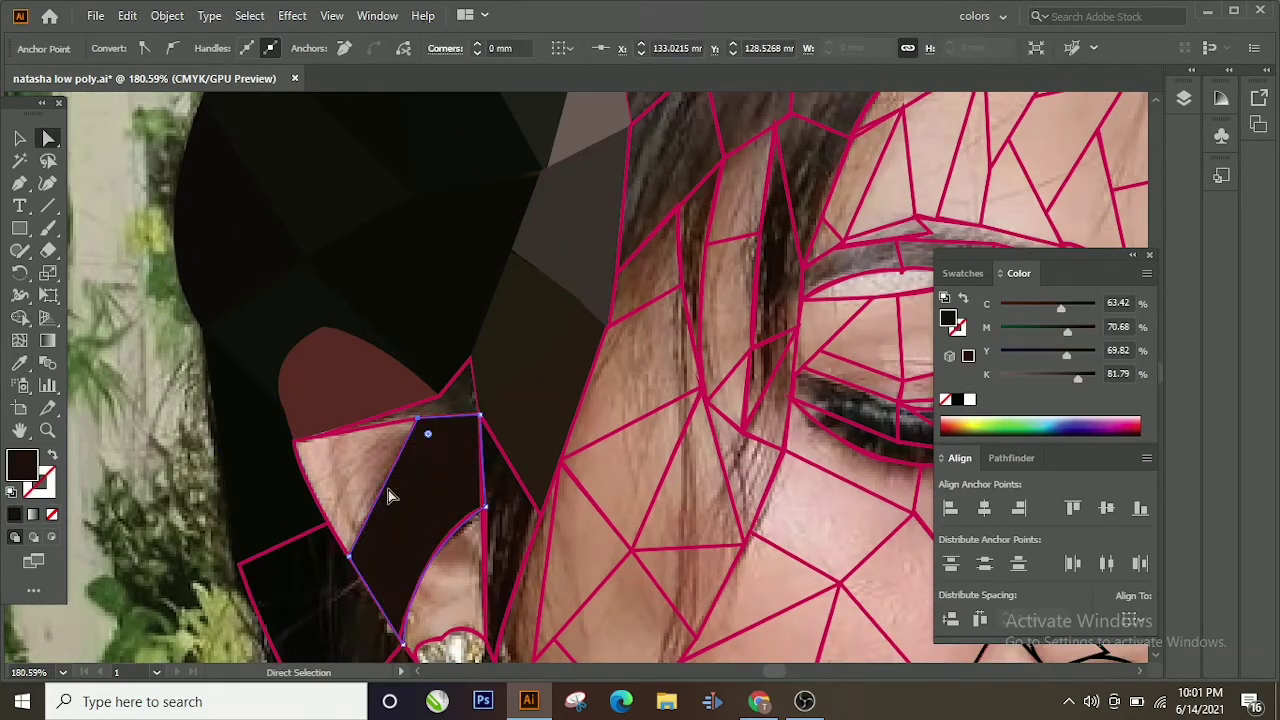
left_click(400, 447, "ctrl")
left_click(400, 447)
left_click(330, 470, "ctrl")
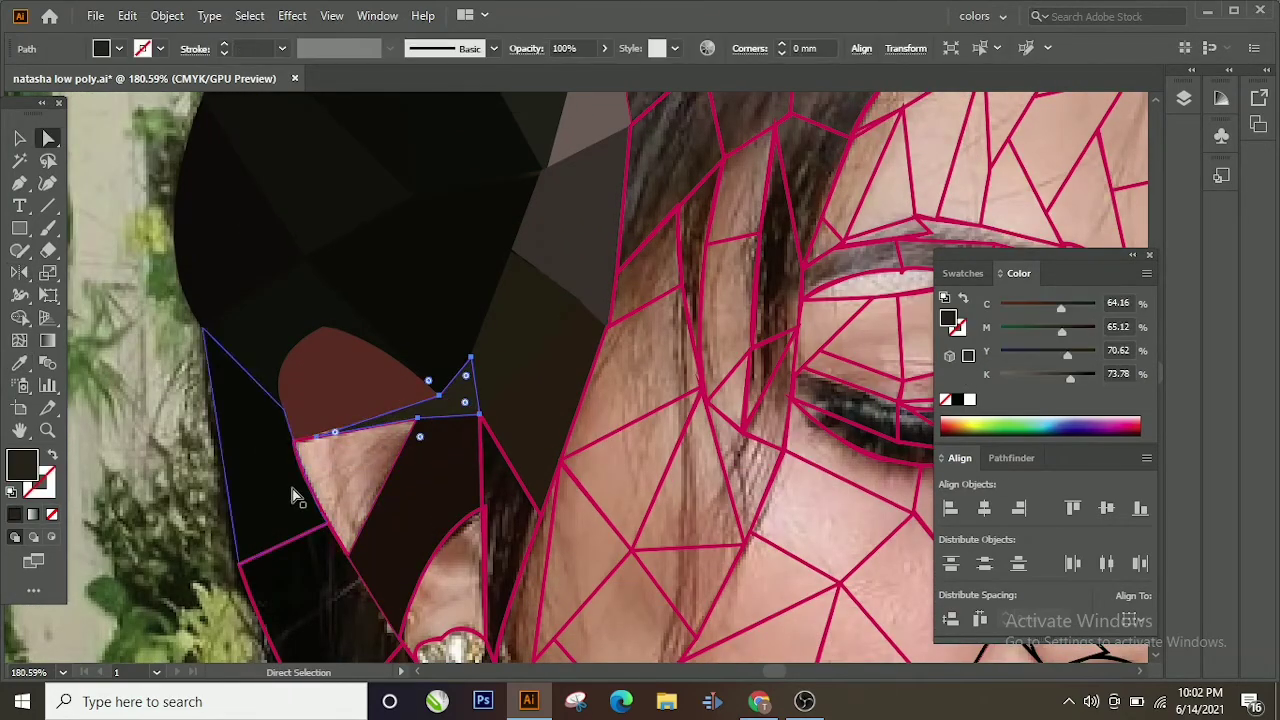
left_click(365, 490)
scroll(365, 490, "down", 1)
left_click(394, 500, "ctrl")
left_click(389, 457)
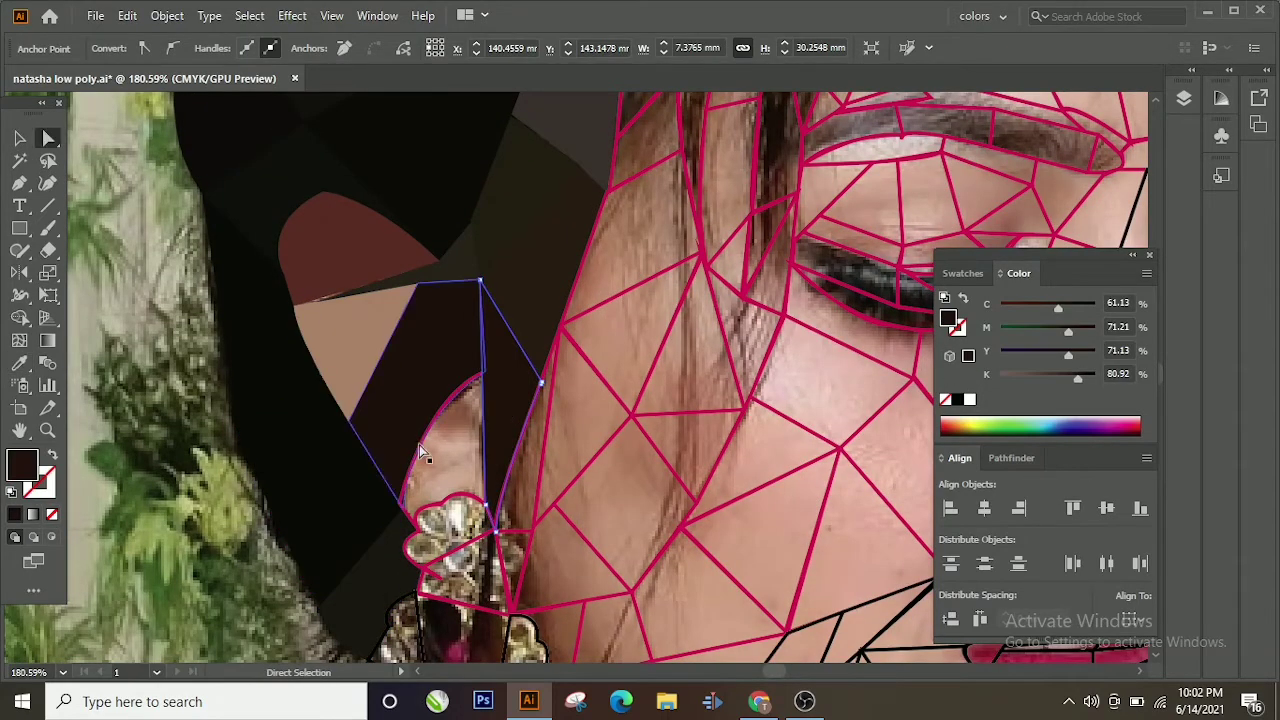
Step: Fill the polygons beside the earring with sampled grey-brown and dark brown
scroll(423, 453, "down", 1)
left_click(392, 480, "ctrl")
left_click(410, 568)
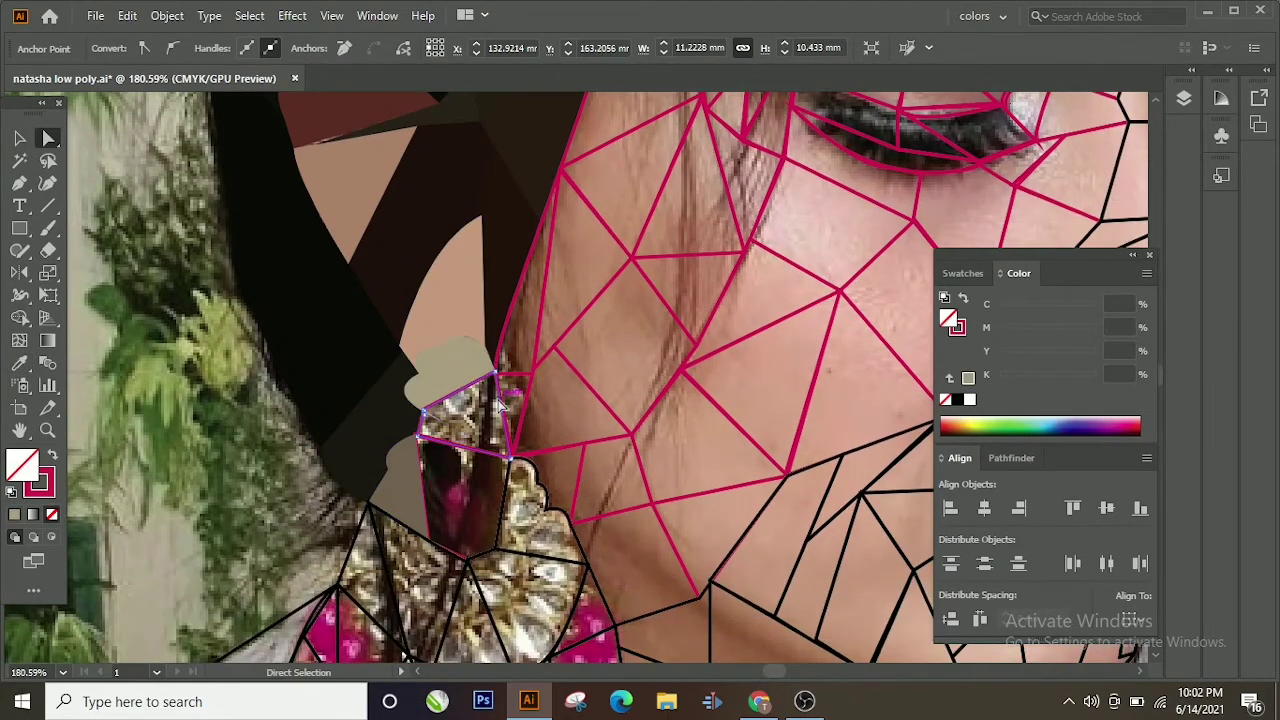
left_click(508, 342)
scroll(490, 374, "down", 1)
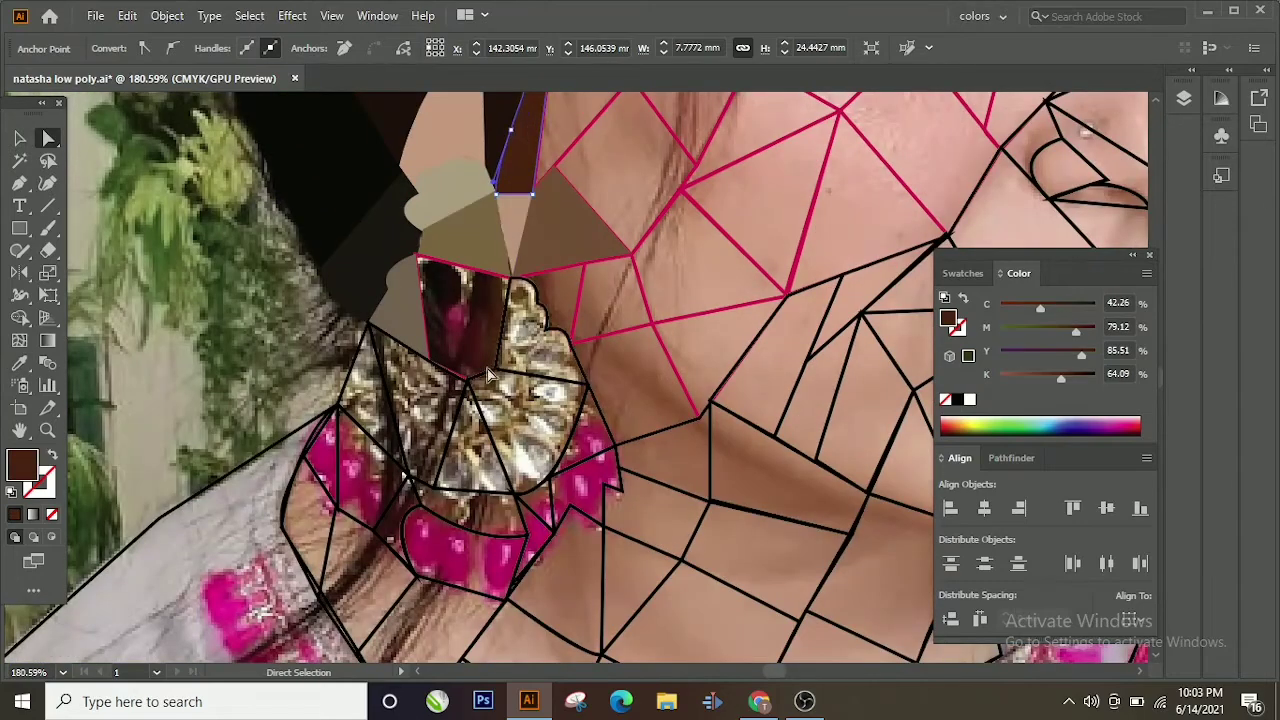
left_click(478, 349)
scroll(440, 330, "down", 1)
Step: Fill the neighbouring earring triangles with sampled khaki, skin and brown colours
left_click(360, 295)
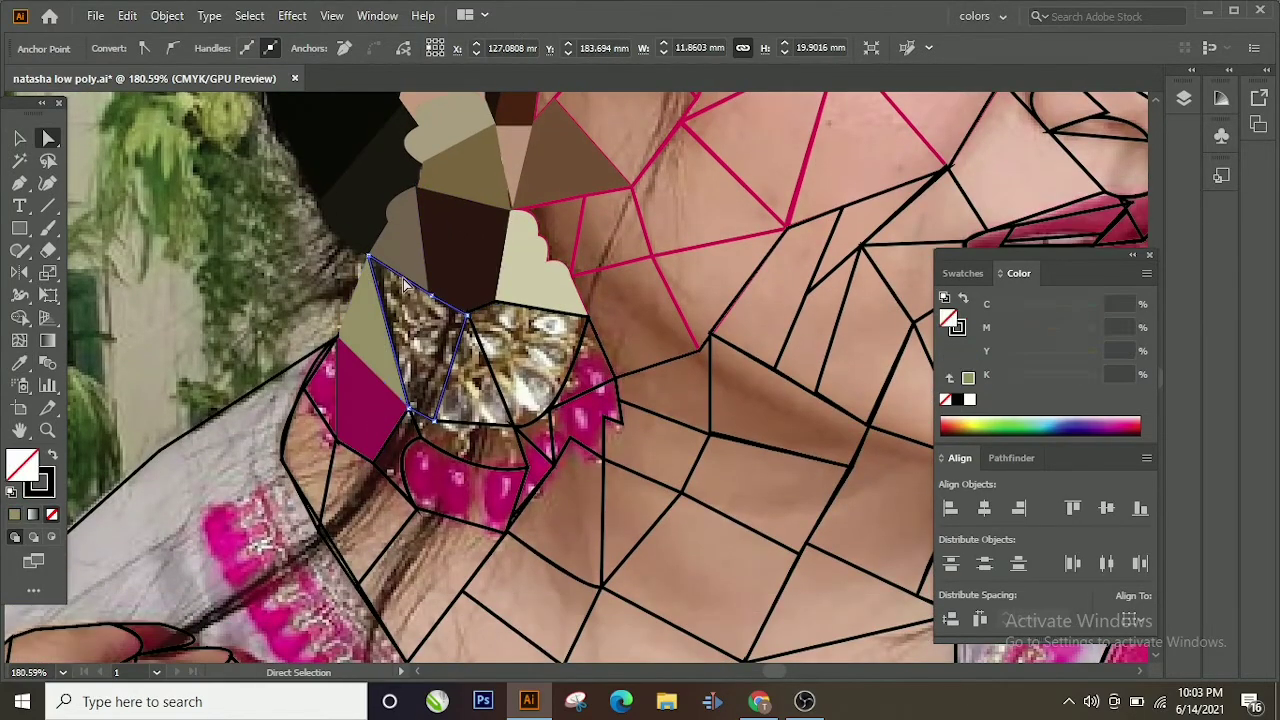
left_click(385, 315)
left_click(335, 430, "ctrl")
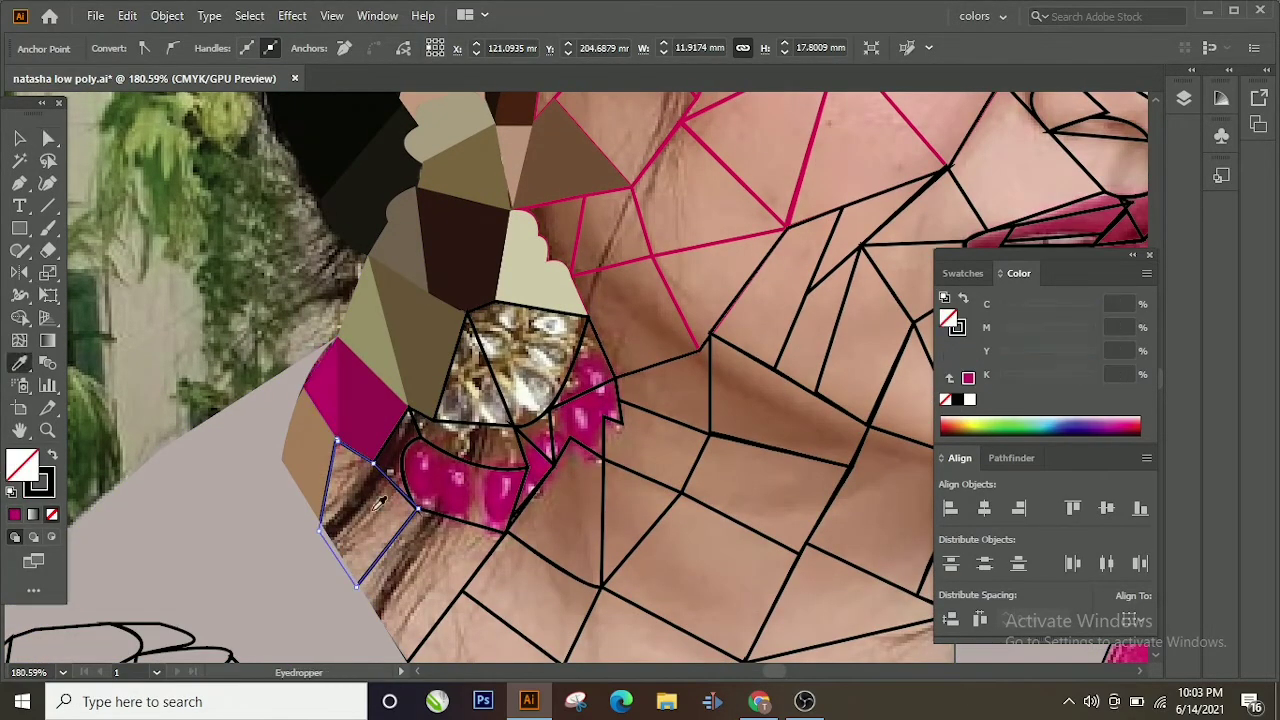
left_click(380, 503)
left_click(398, 447, "ctrl")
left_click(462, 480)
left_click(530, 495, "ctrl")
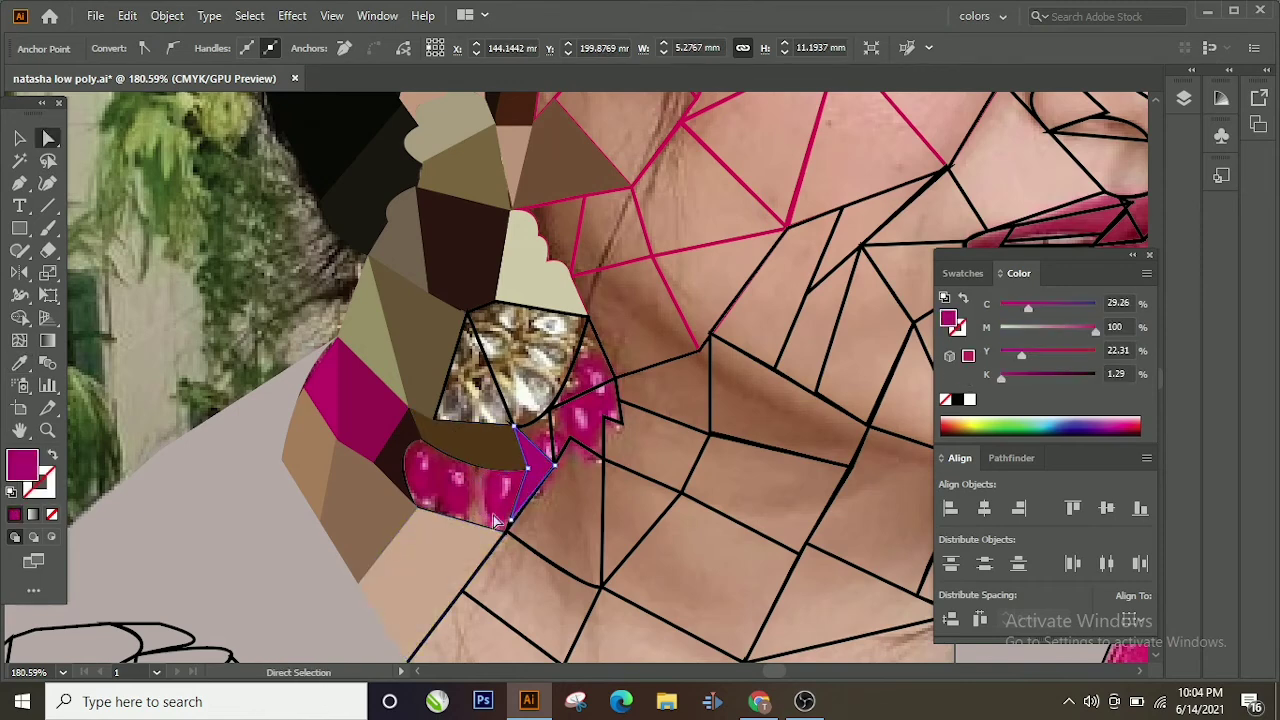
left_click(500, 524)
Step: Fill the earring facets with cream and the jaw triangles with sampled skin colour
scroll(473, 468, "right", 5)
left_click(410, 423, "ctrl")
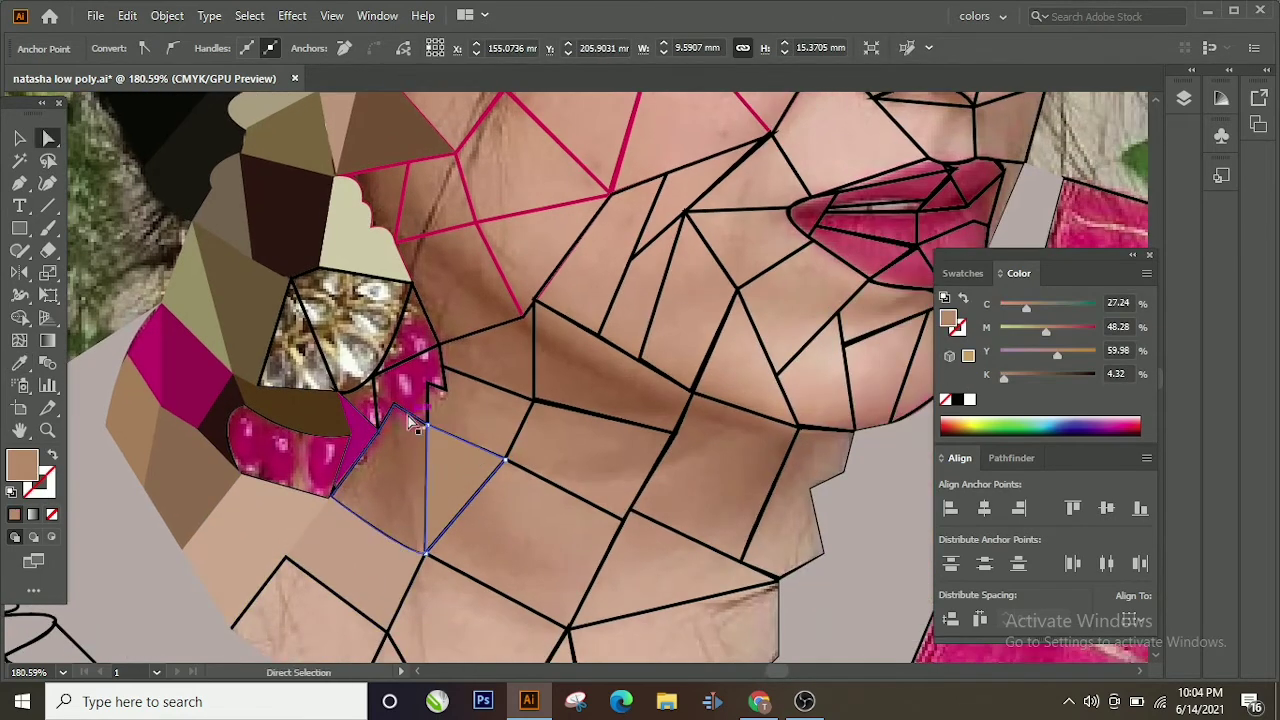
key("i")
left_click(355, 240)
left_click(303, 345, "ctrl")
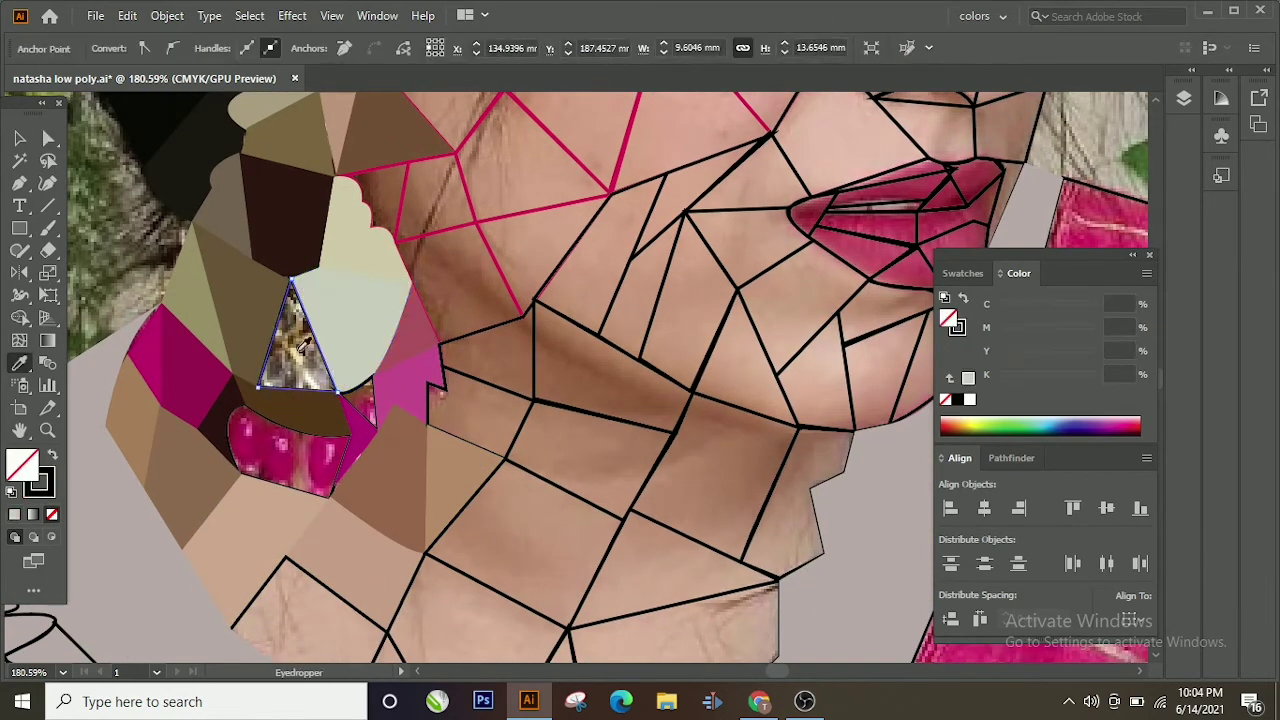
key("i")
left_click(462, 190)
Step: Select the small nearby polygons and zoom in on the magenta polygon
left_click(395, 180, "ctrl")
left_click(445, 388, "ctrl")
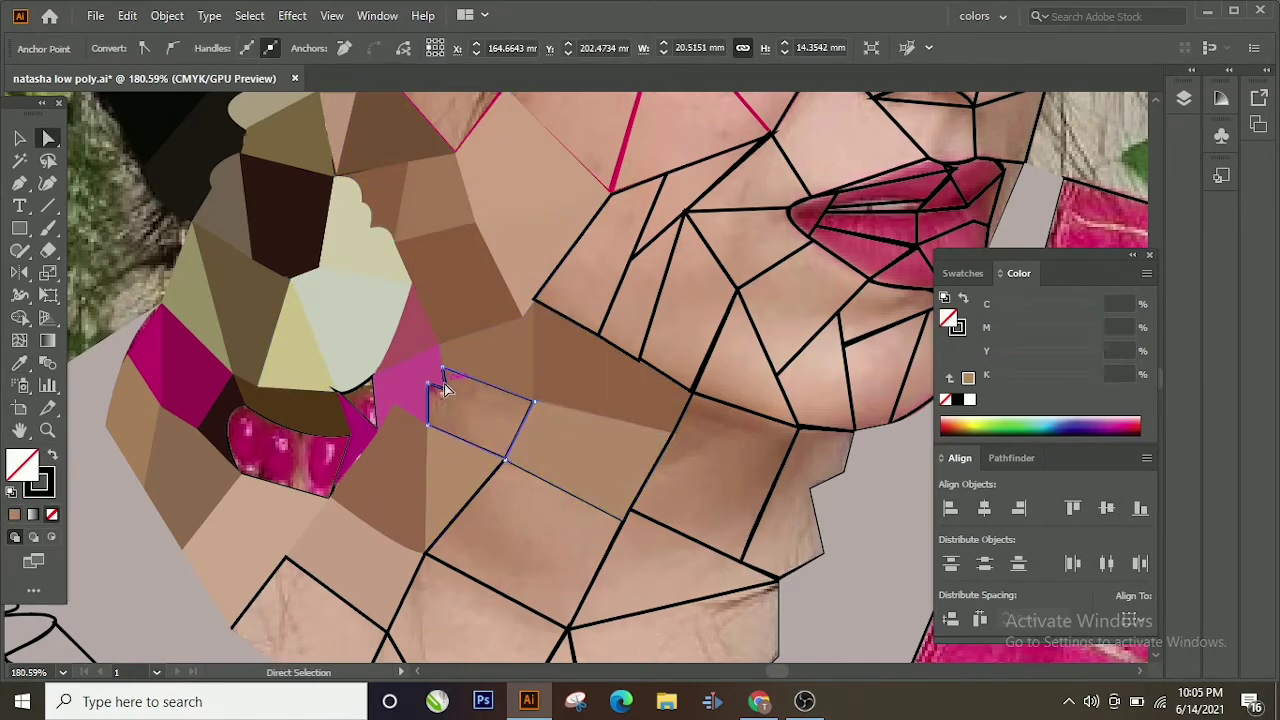
left_click(47, 429)
left_click(214, 443, "ctrl")
Step: Zoom to the neck and fill its first polygons with sampled skin colour
left_click(334, 423)
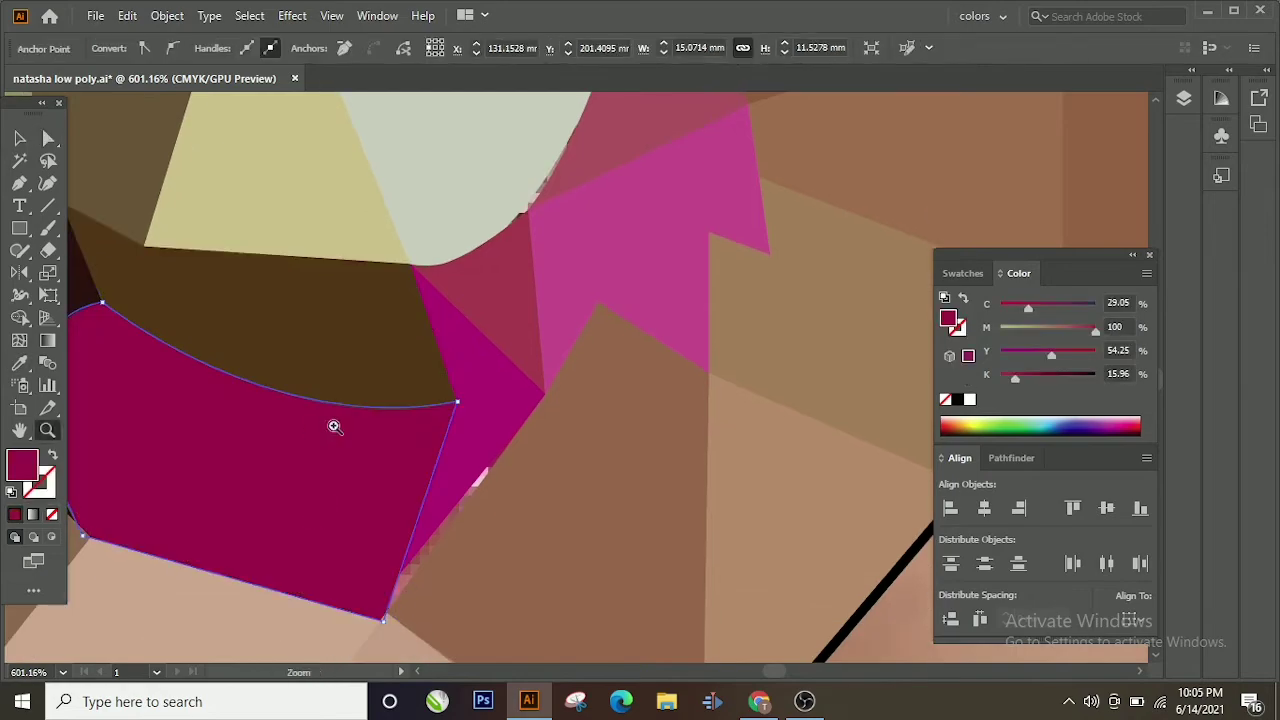
left_click(682, 380, "alt")
left_click(682, 380)
left_click(623, 449, "ctrl")
left_click(443, 571, "ctrl")
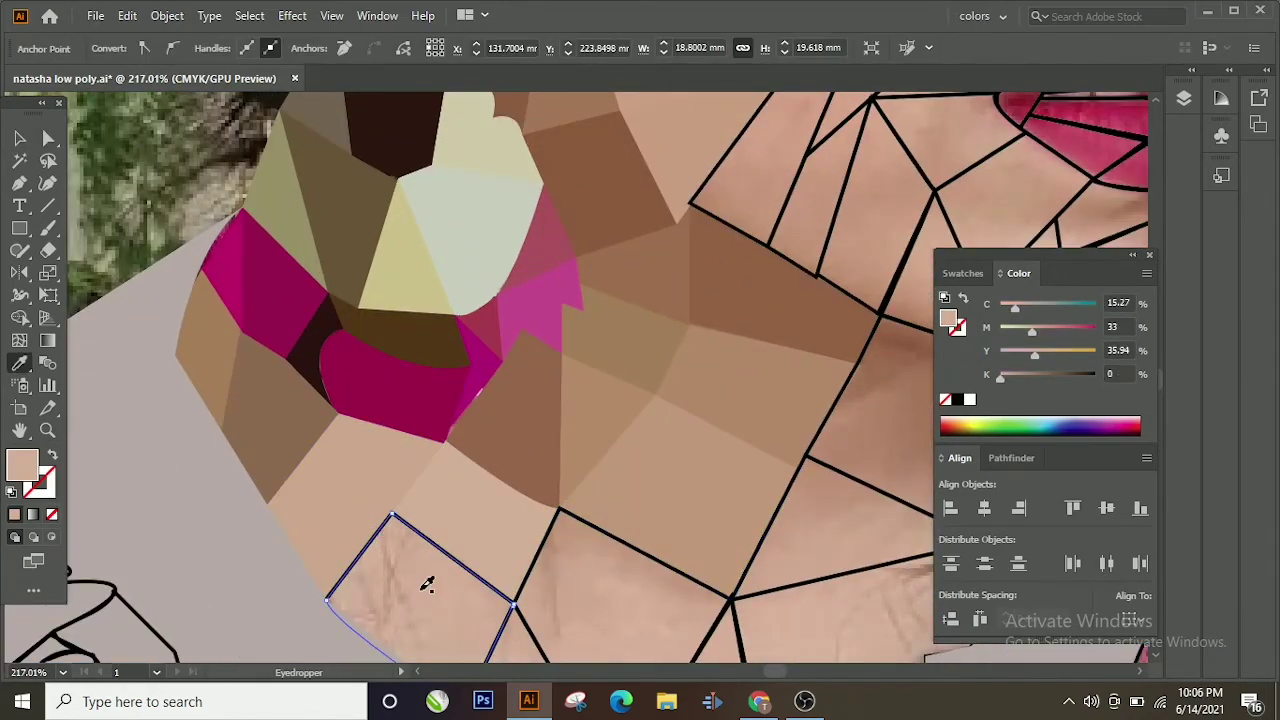
scroll(423, 583, "down", 2)
key("i")
scroll(665, 617, "right", 5)
left_click(530, 484, "ctrl")
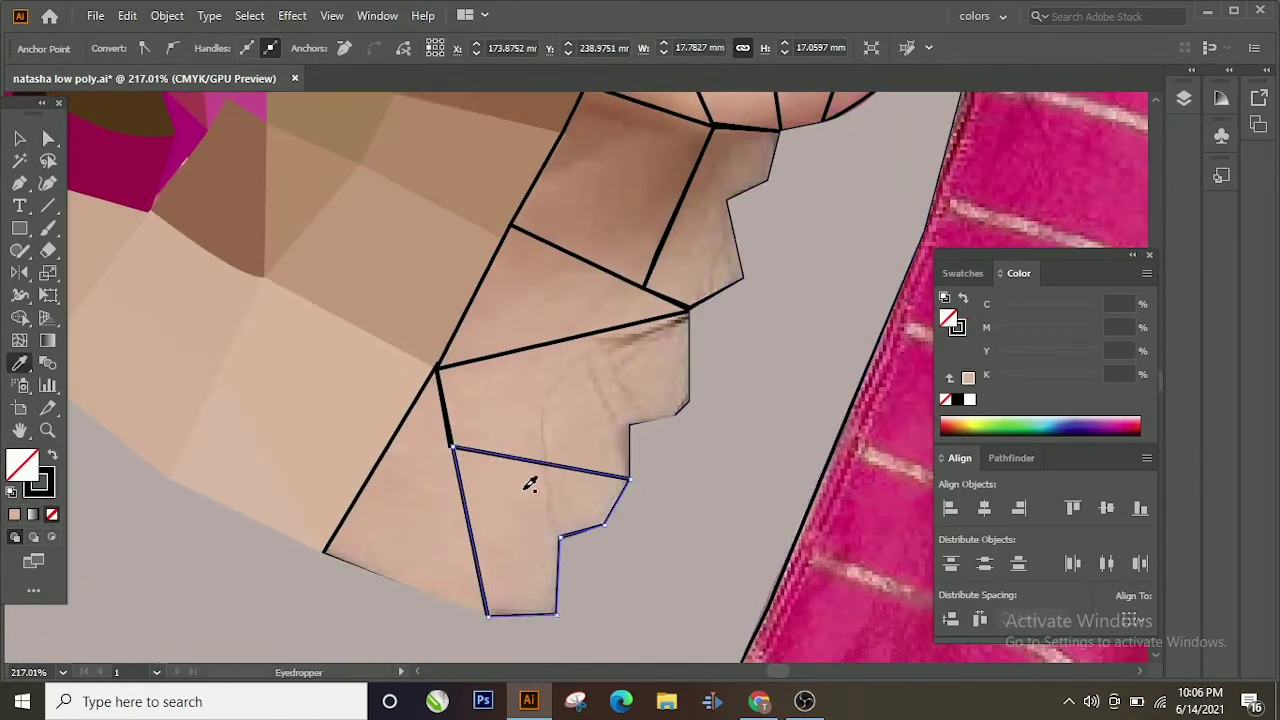
left_click(447, 418)
Step: Fill the remaining neck polygons and the under-chin polygon with sampled skin
left_click(441, 418, "ctrl")
scroll(441, 418, "up", 2)
left_click(597, 277, "ctrl")
left_click(597, 277)
scroll(500, 320, "up", 1)
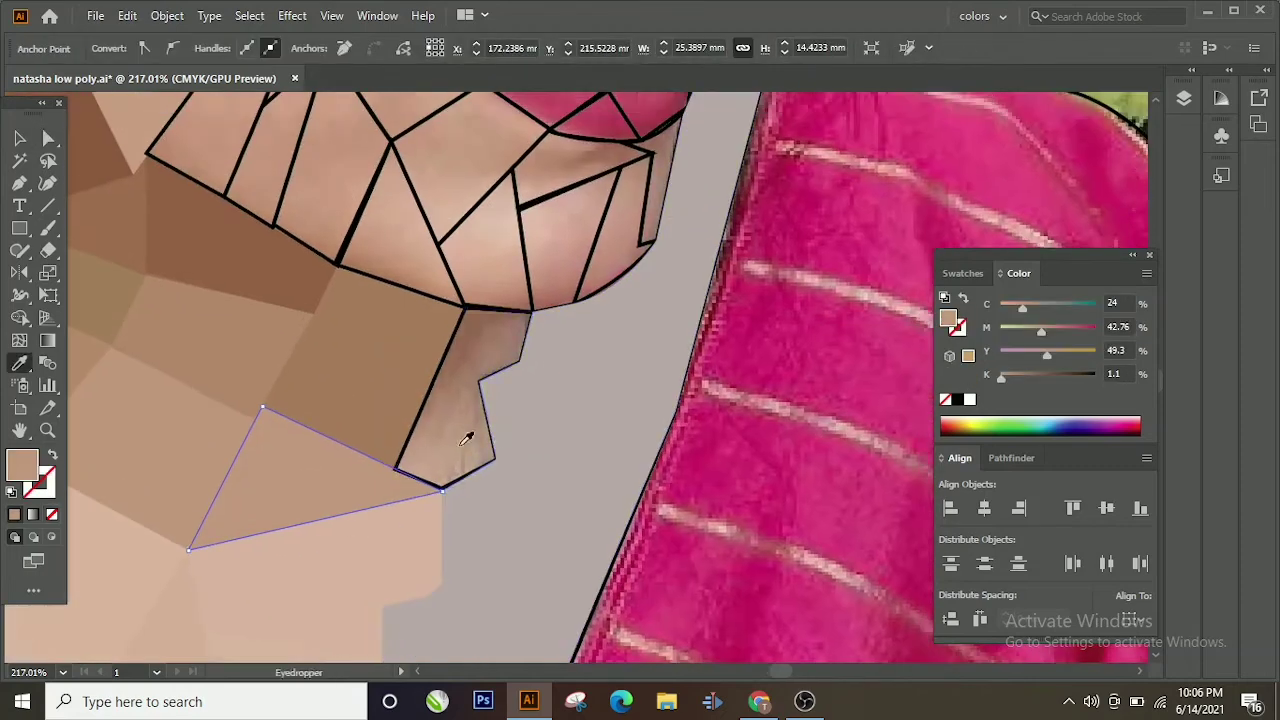
left_click(465, 440)
scroll(465, 440, "up", 3)
left_click(390, 290, "ctrl")
left_click(310, 263)
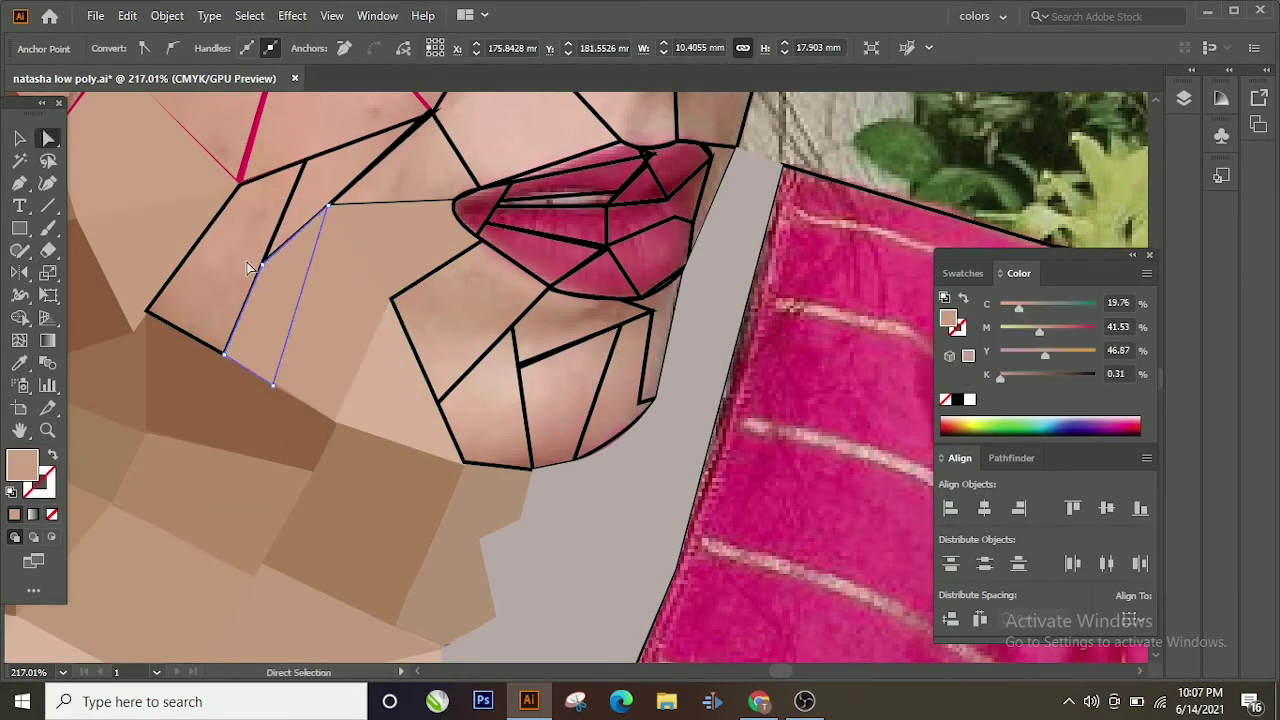
Step: Fill the polygons around the lips with skin and the lower lip with magenta
left_click(449, 340, "ctrl")
left_click(490, 367)
left_click(490, 367, "ctrl")
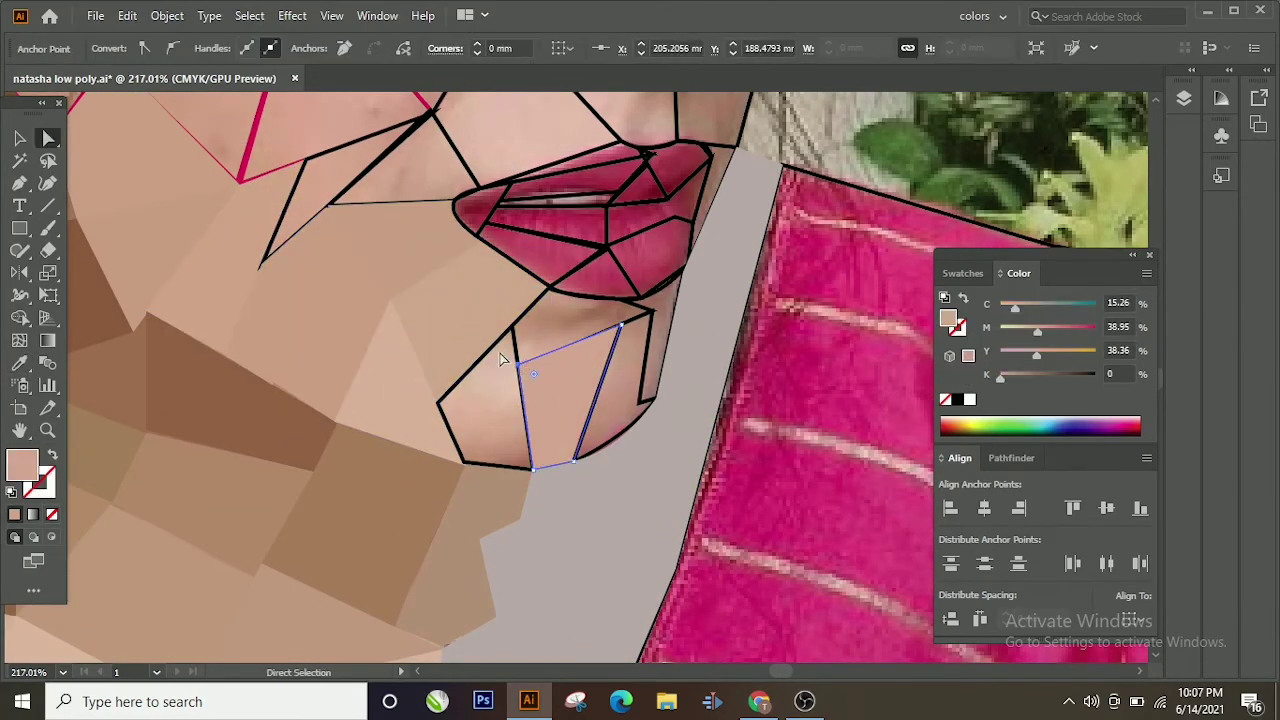
scroll(672, 290, "up", 3)
left_click(477, 378, "ctrl")
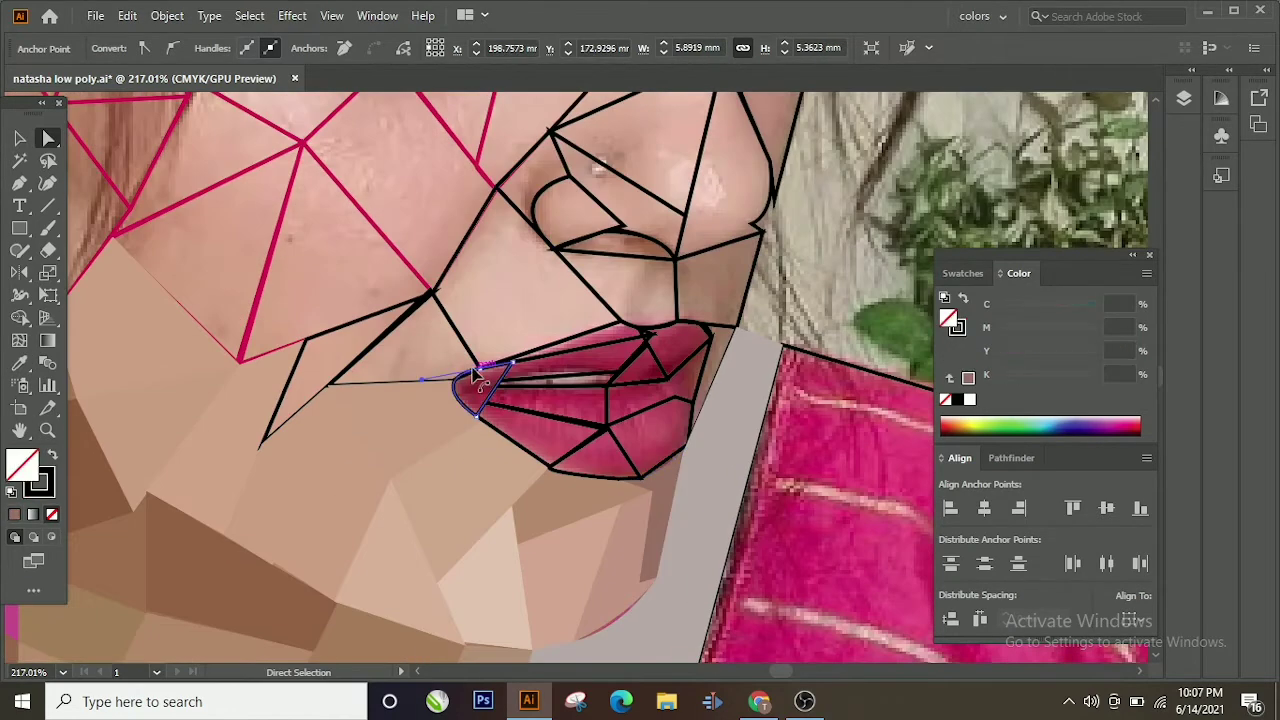
left_click(527, 320)
left_click(565, 370, "ctrl")
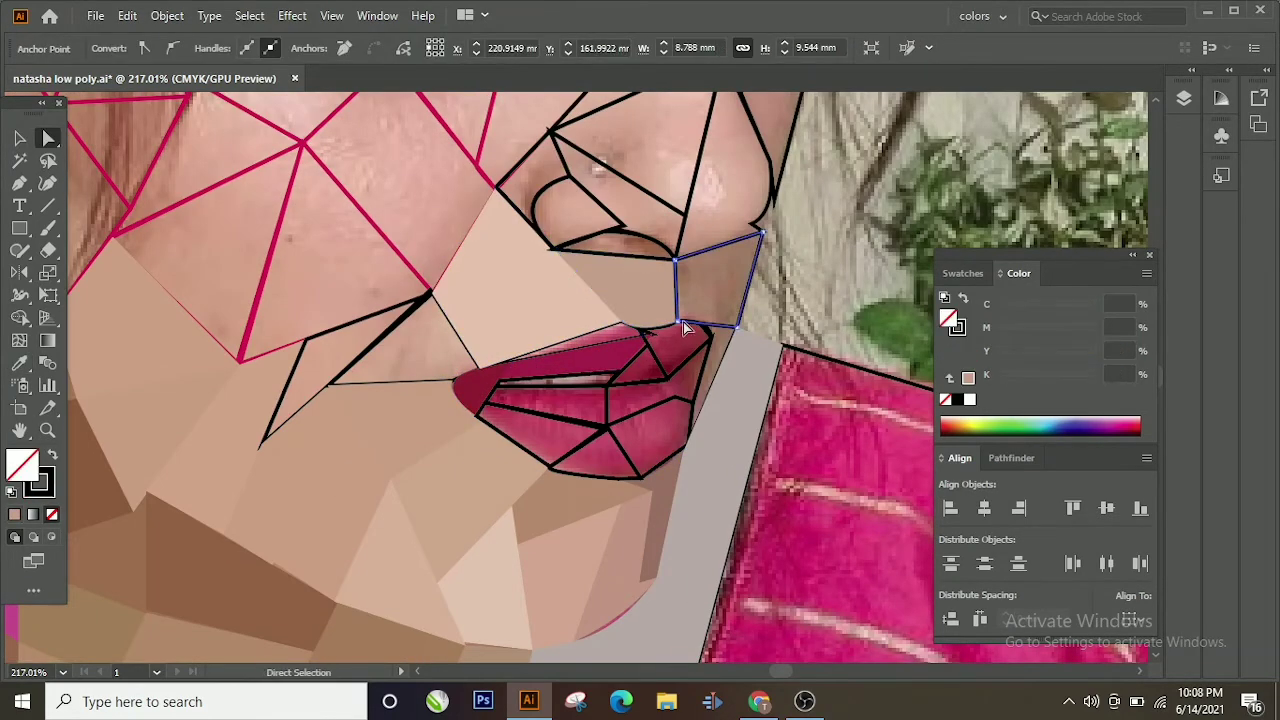
scroll(110, 370, "up", 3)
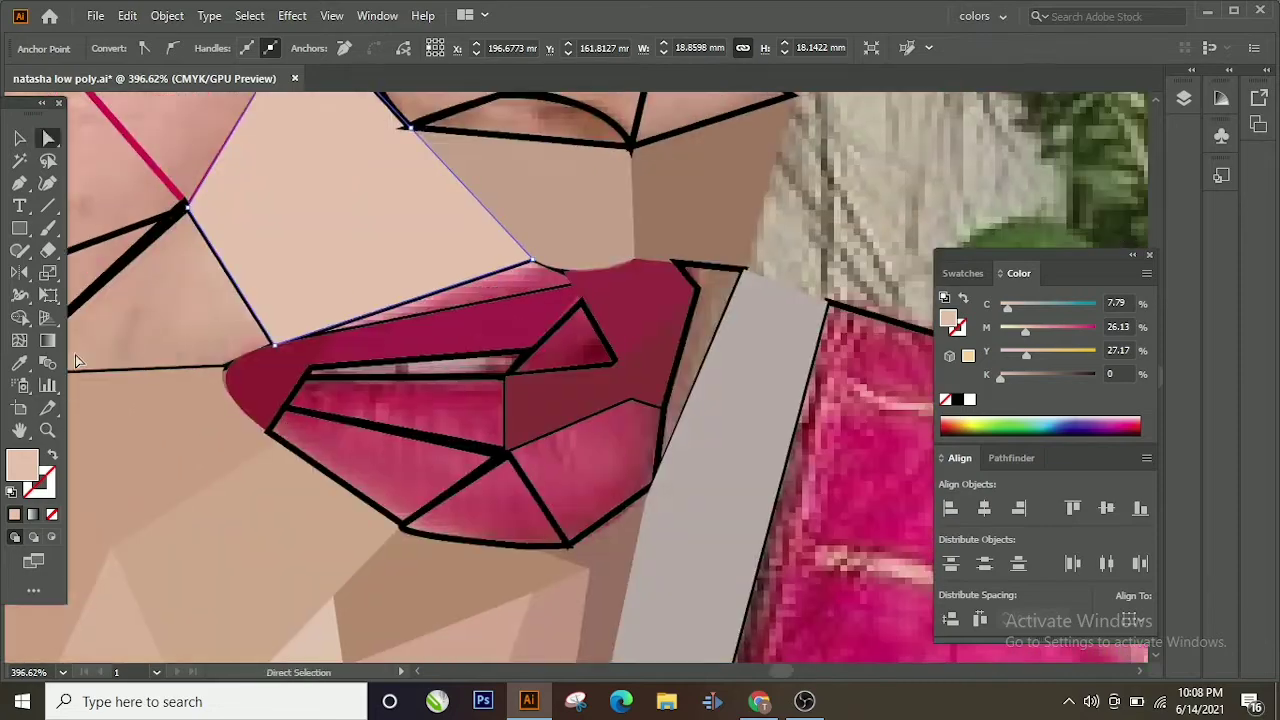
left_click(474, 407)
Step: Fill a lip triangle and the polygon beside the nose with sampled colours
key("i")
left_click(474, 407)
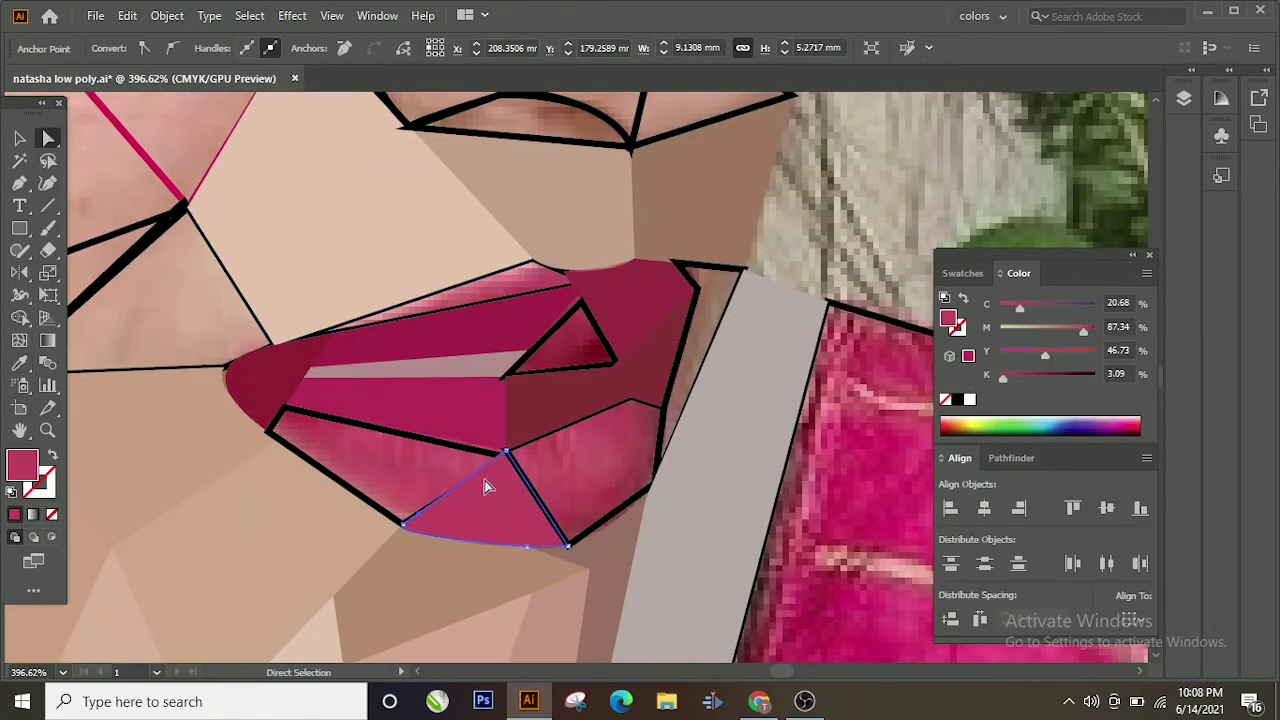
left_click(430, 420, "ctrl")
left_click(415, 428)
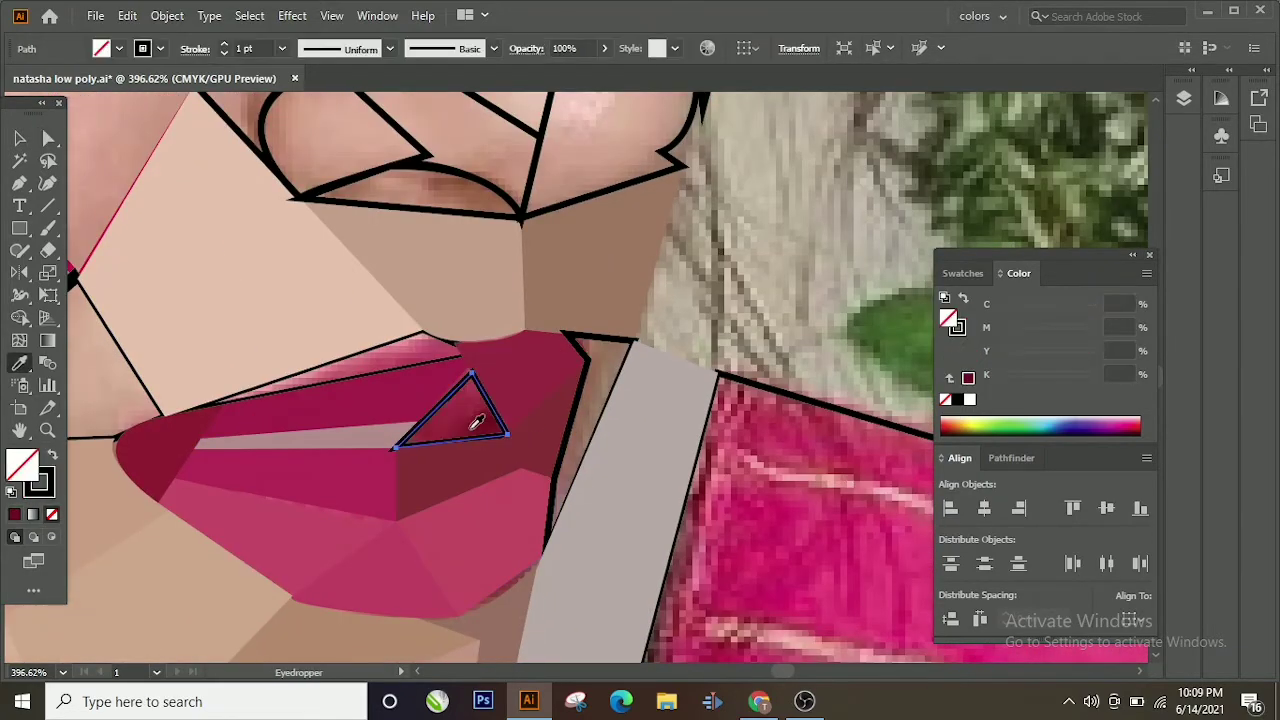
scroll(415, 428, "up", 3)
scroll(458, 488, "up", 3)
left_click(400, 400, "ctrl")
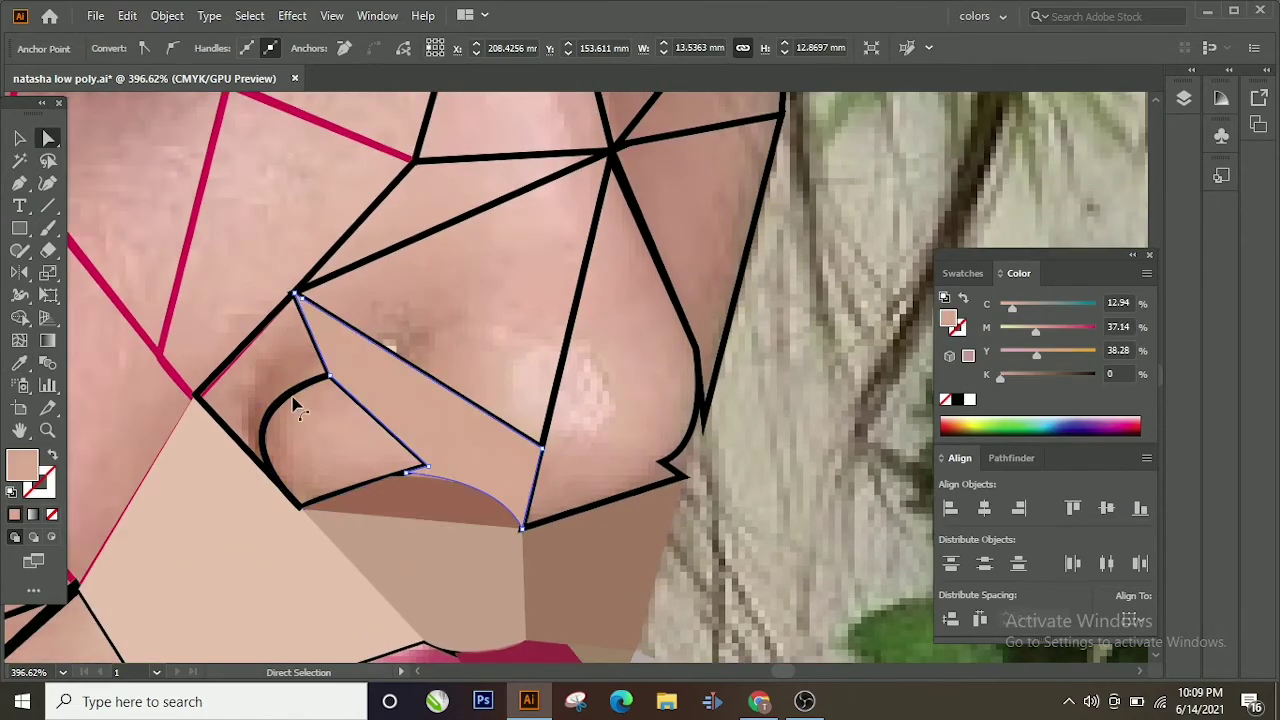
left_click(260, 380, "ctrl")
scroll(400, 400, "down", 5)
Step: Fill the triangles above the lips, on the cheek and near the eye with skin
left_click(640, 330, "ctrl")
scroll(408, 277, "up", 5)
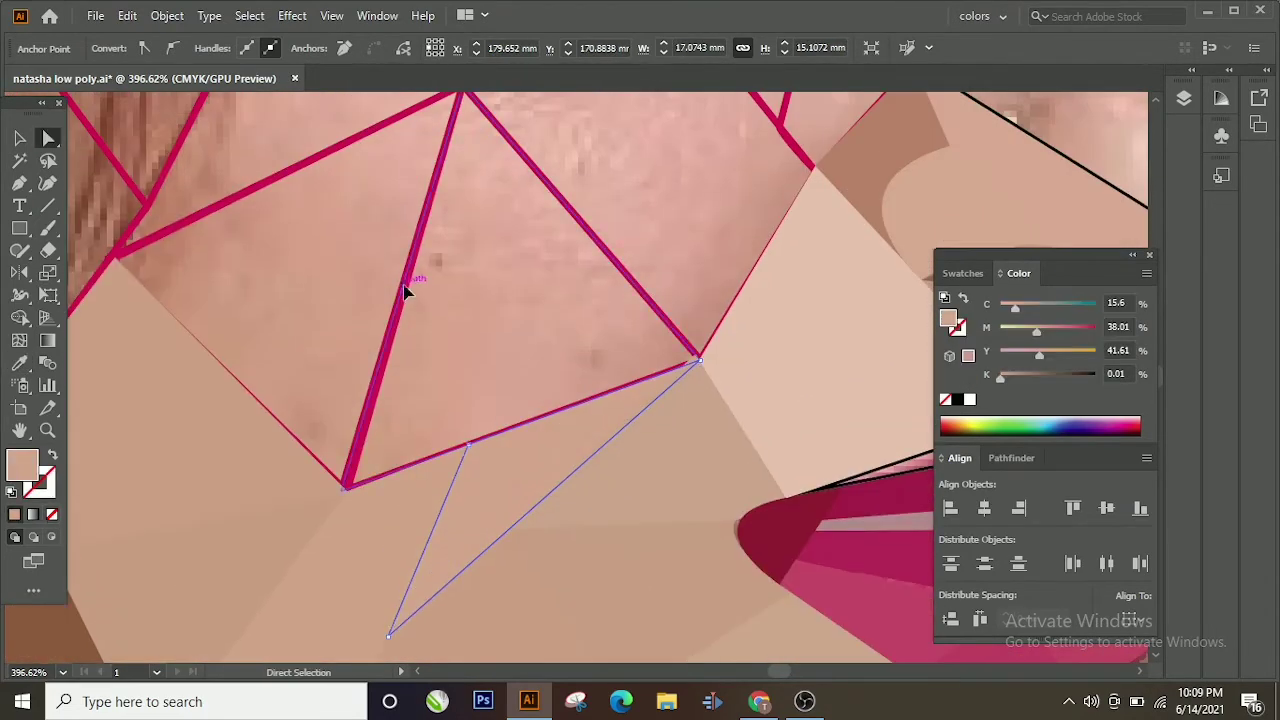
left_click(314, 334, "ctrl")
key("i")
left_click(293, 264)
scroll(700, 400, "up", 3)
left_click(723, 391, "ctrl")
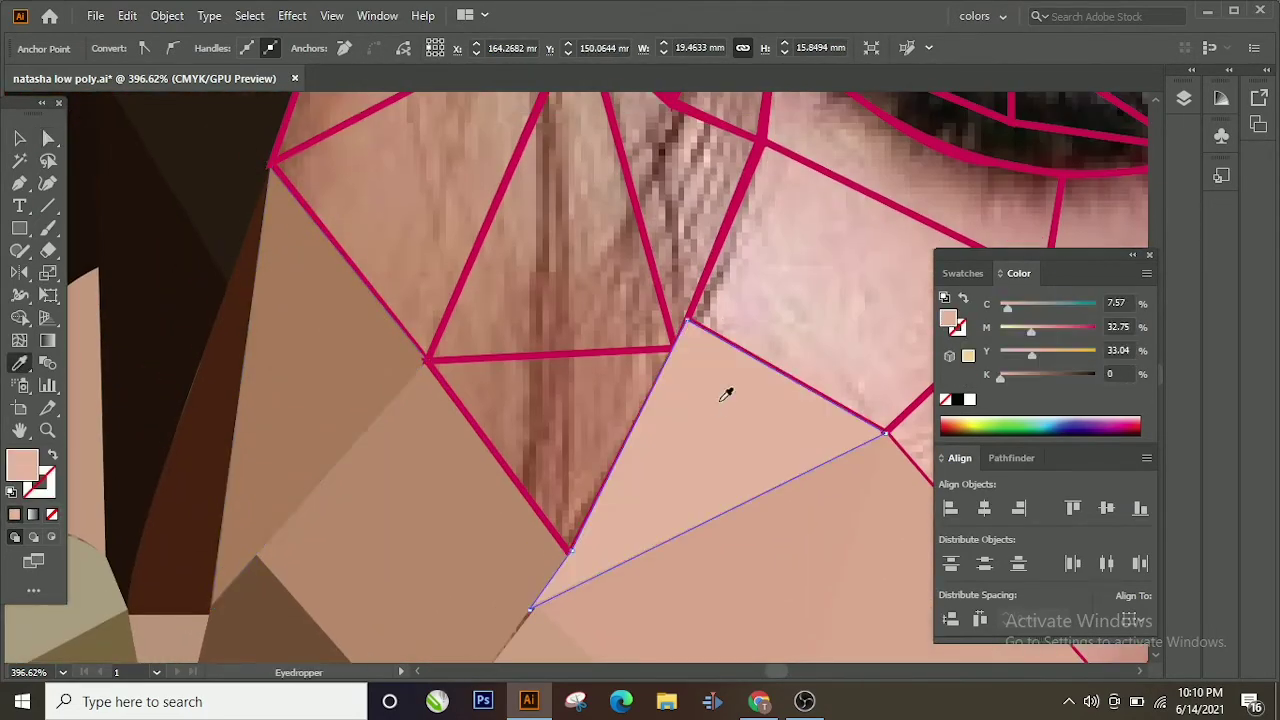
left_click(660, 340, "ctrl")
scroll(466, 291, "up", 3)
left_click(520, 400, "ctrl")
scroll(565, 285, "up", 2)
scroll(565, 285, "up", 3)
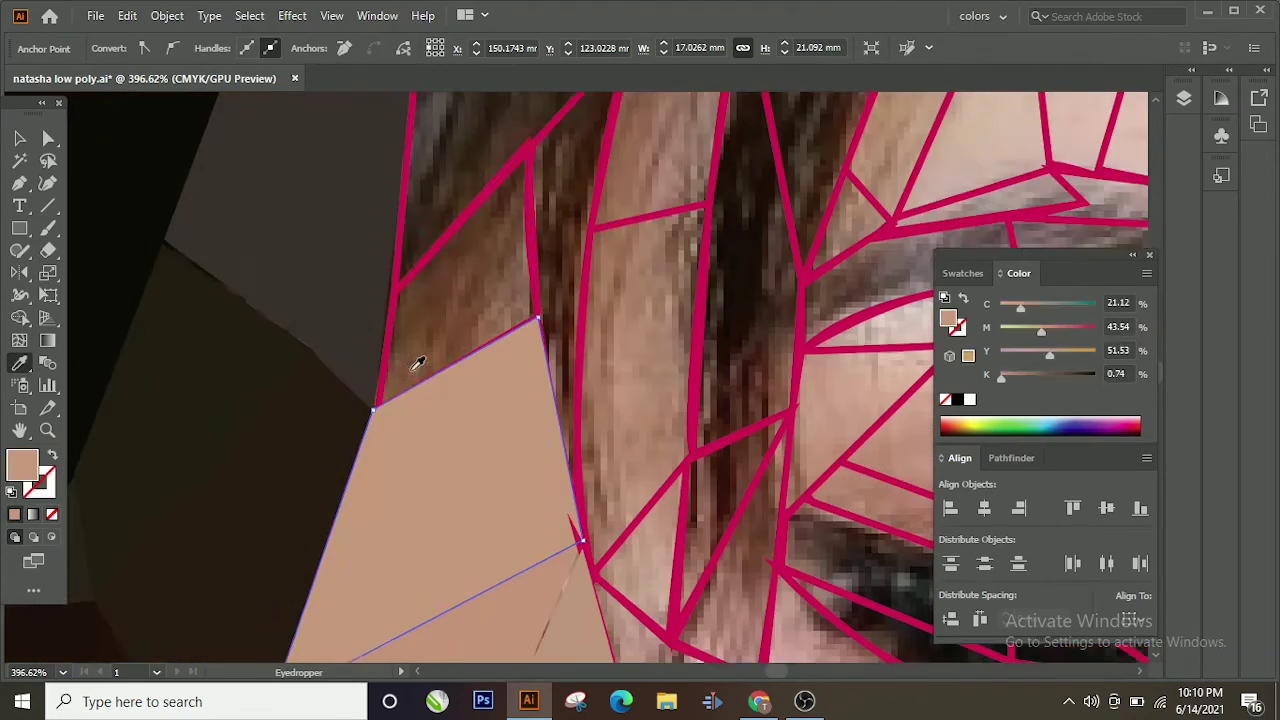
scroll(414, 363, "up", 3)
Step: Fill the unfilled hair triangle and hair polygon with sampled brown
left_click(591, 207, "ctrl")
scroll(591, 207, "up", 3)
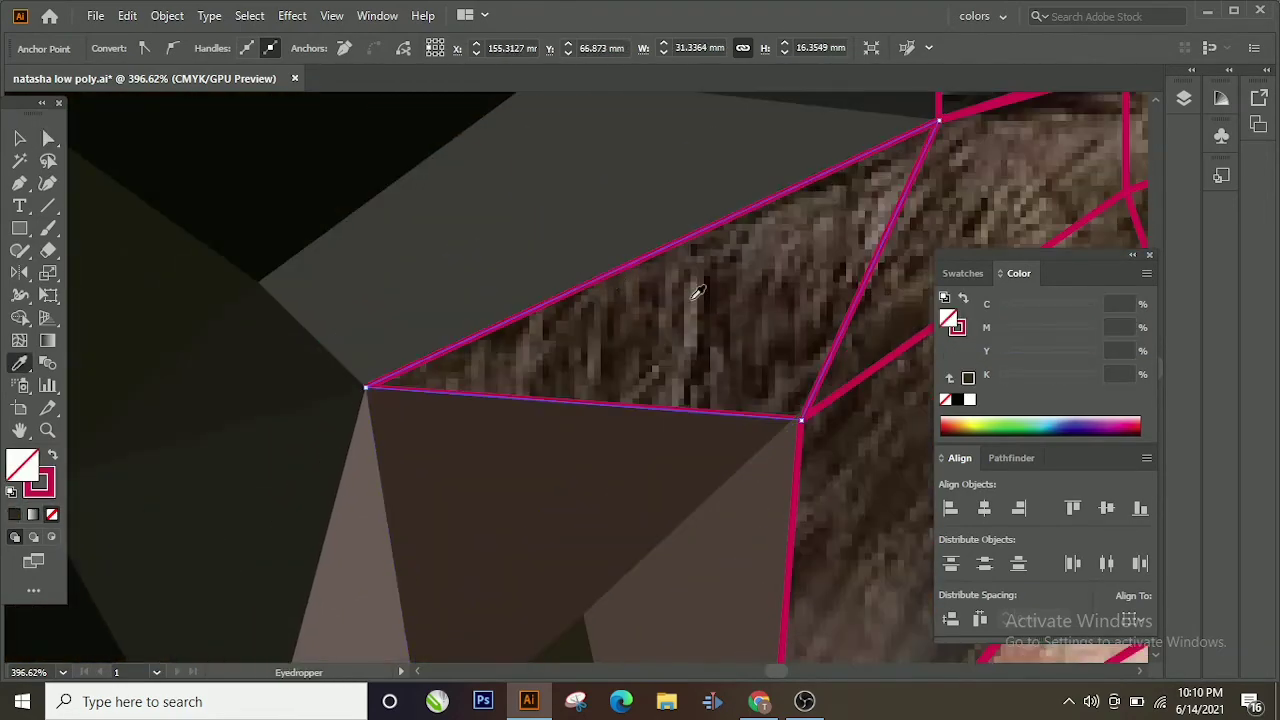
scroll(694, 286, "up", 3)
left_click(549, 294, "ctrl")
scroll(549, 294, "up", 1)
key("i")
left_click(683, 323)
scroll(683, 323, "up", 2)
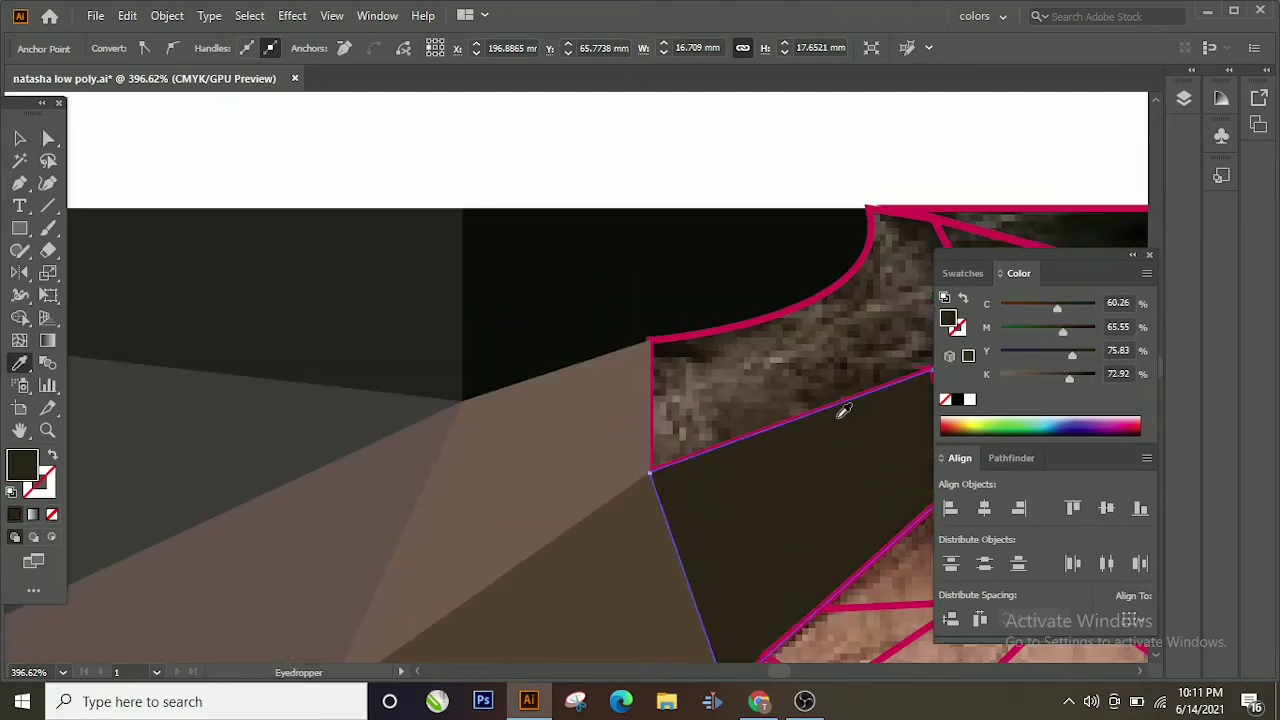
Step: Fill the lower and upper hair polygons with sampled dark brown
left_click(837, 408, "ctrl")
left_click(763, 486)
left_click(757, 351, "ctrl")
left_click(833, 374)
scroll(500, 220, "right", 5)
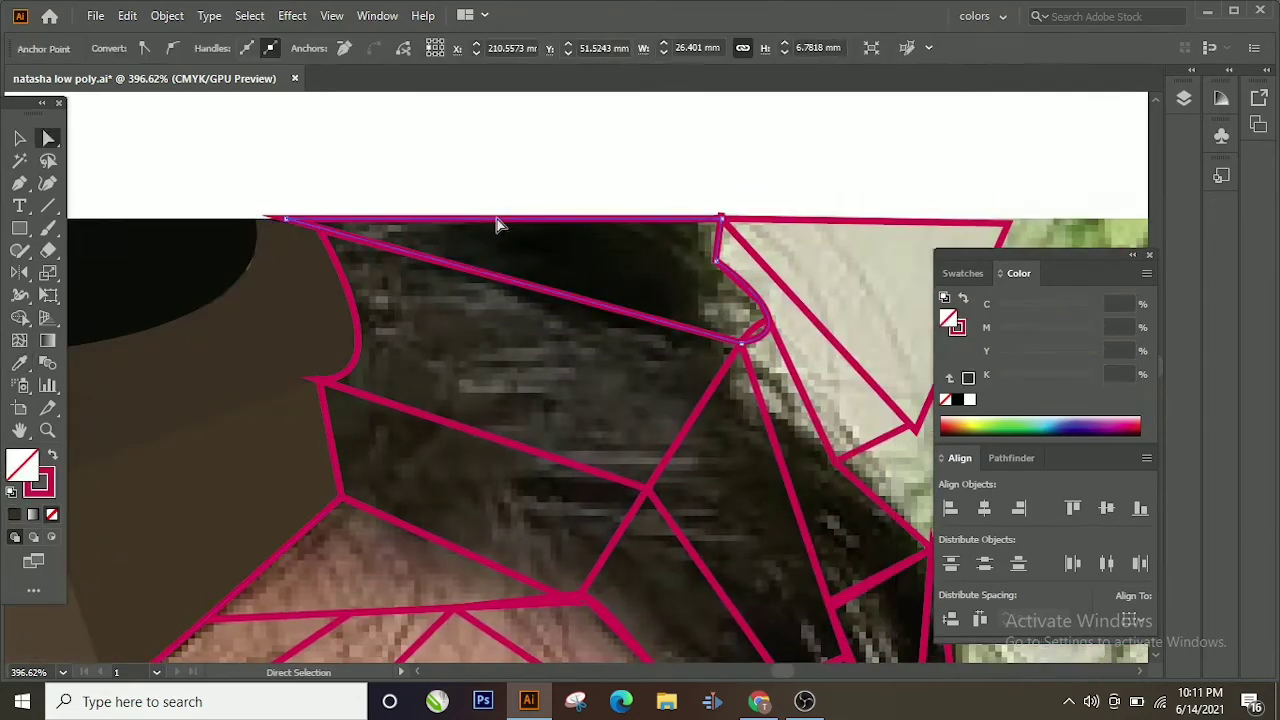
left_click(737, 451, "ctrl")
left_click(737, 451)
scroll(623, 477, "up", 1)
left_click(595, 406, "ctrl")
scroll(595, 406, "down", 2)
left_click(507, 426)
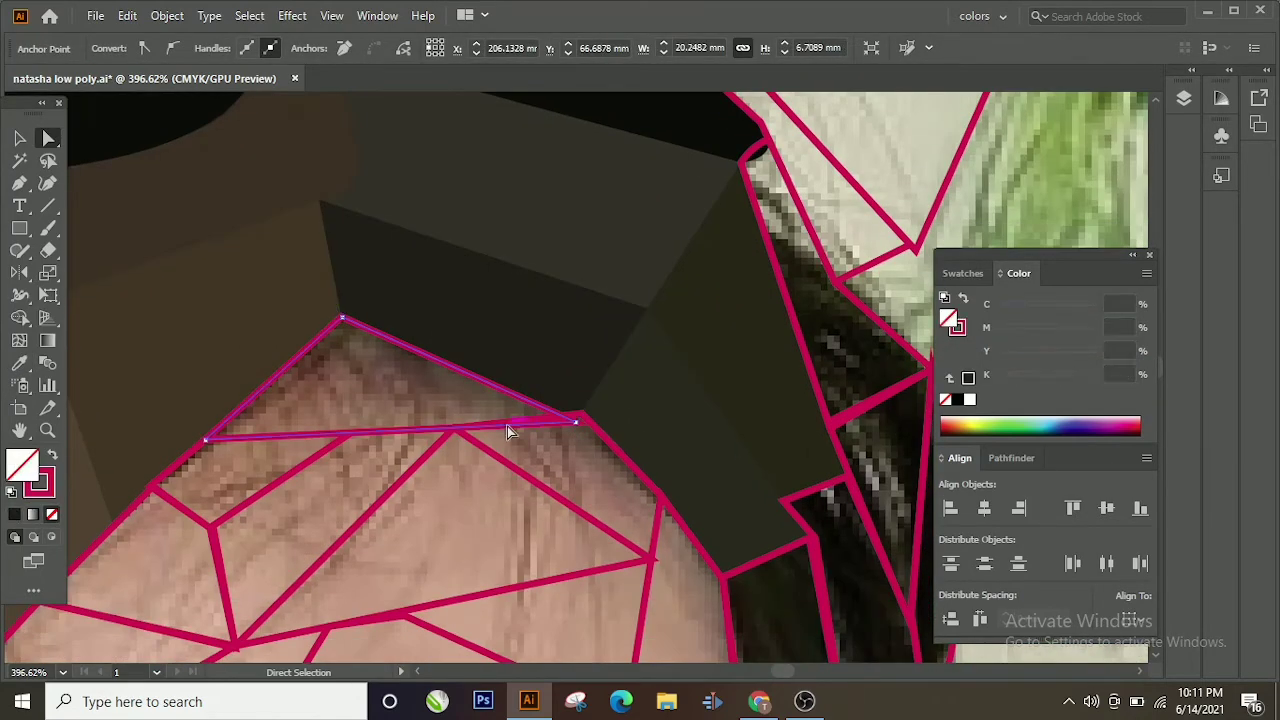
Step: Fill the skin polygons and thin triangle along the hairline with sampled skin tones
left_click(491, 486, "ctrl")
left_click(491, 486)
left_click(586, 457, "ctrl")
left_click(188, 468)
scroll(263, 457, "down", 2)
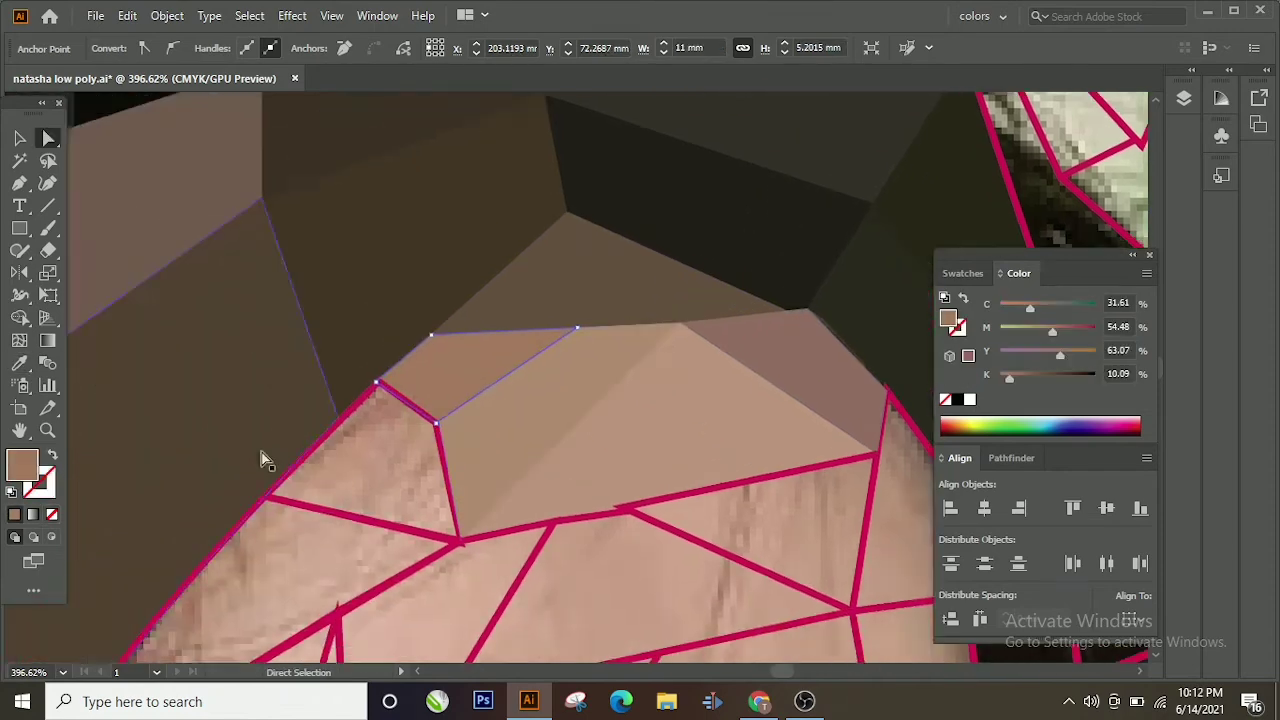
scroll(263, 457, "down", 1)
scroll(263, 457, "down", 1)
left_click(332, 505, "ctrl")
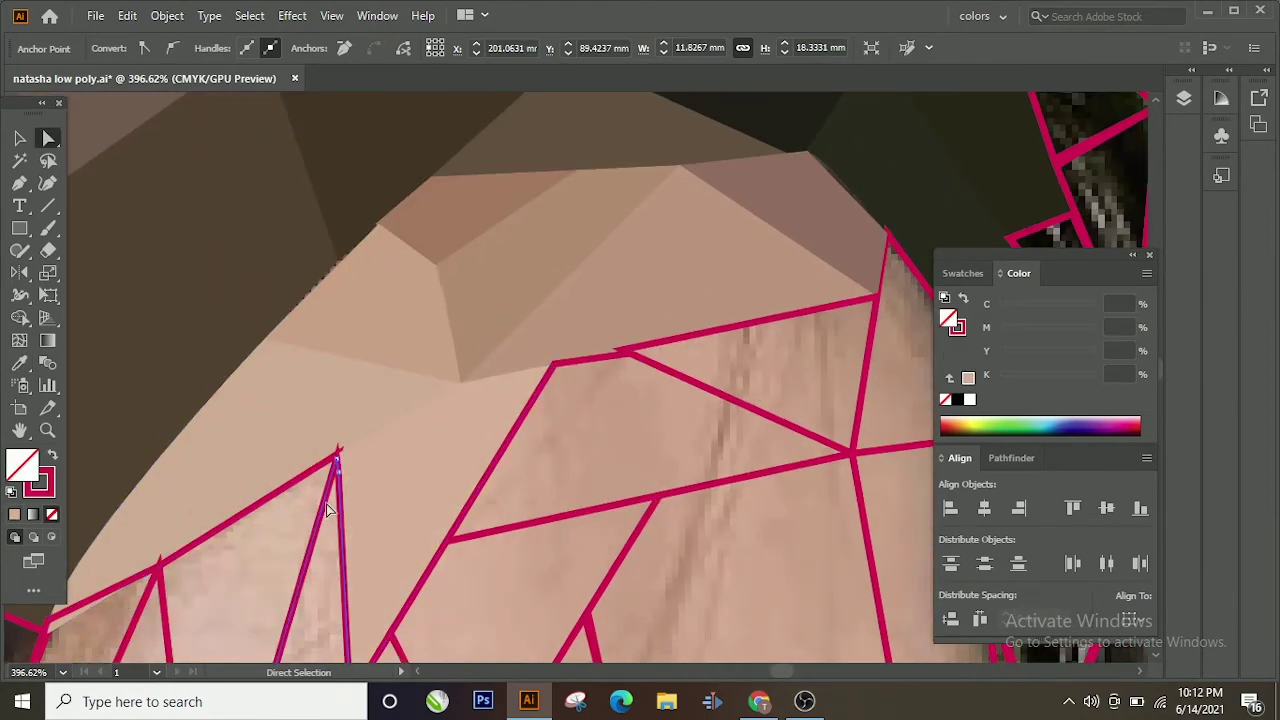
left_click(710, 390, "ctrl")
Step: Fill the triangle at the top of the hair with the sampled pale wall colour
left_click(766, 320)
scroll(437, 574, "up", 5)
scroll(437, 574, "down", 1)
left_click(629, 334, "ctrl")
left_click(588, 448)
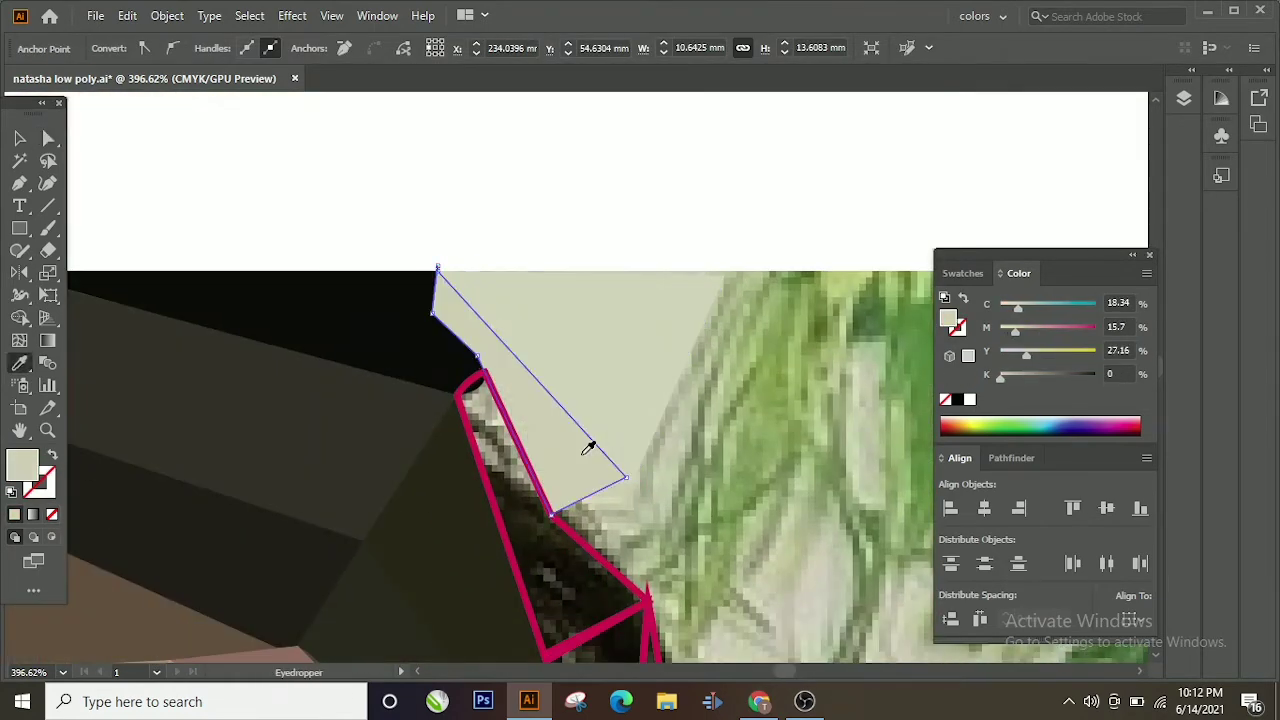
scroll(588, 448, "down", 3)
Step: Fill the dark polygons beside the hair with sampled near-black and dark grey
left_click(593, 507, "ctrl")
left_click(657, 457)
scroll(533, 502, "down", 2)
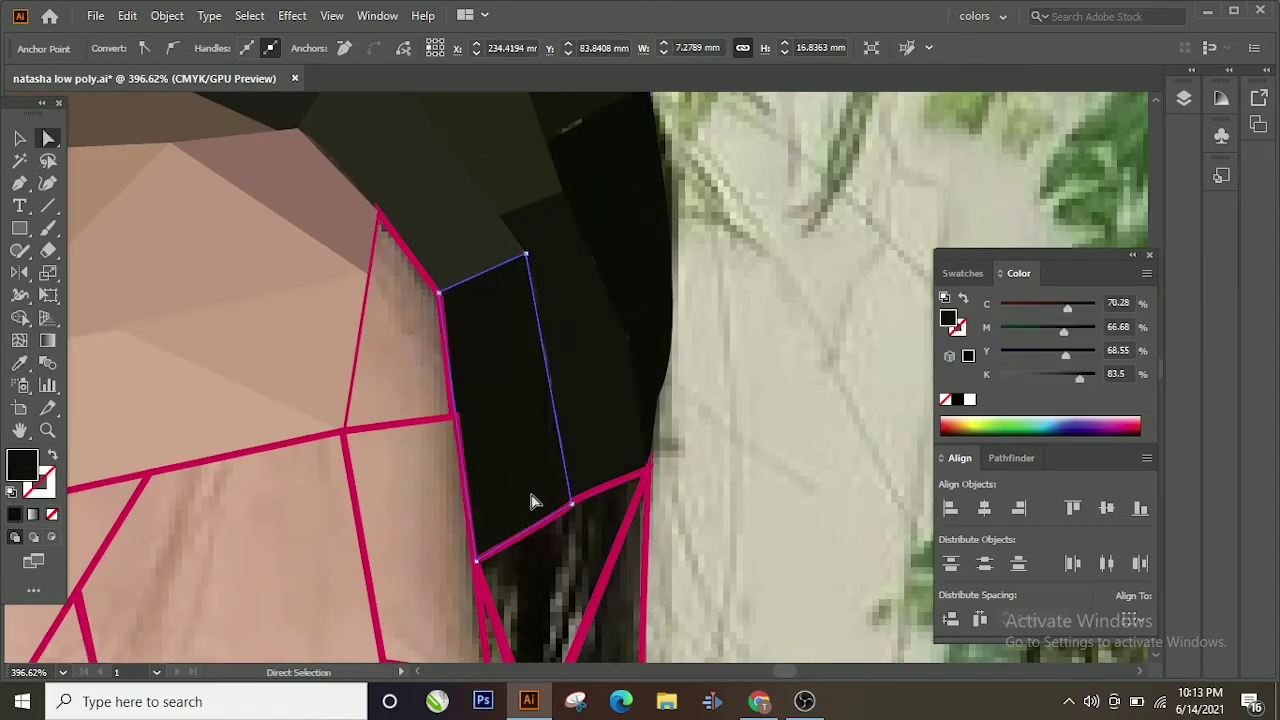
scroll(533, 502, "down", 1)
left_click(581, 494, "ctrl")
left_click(581, 494)
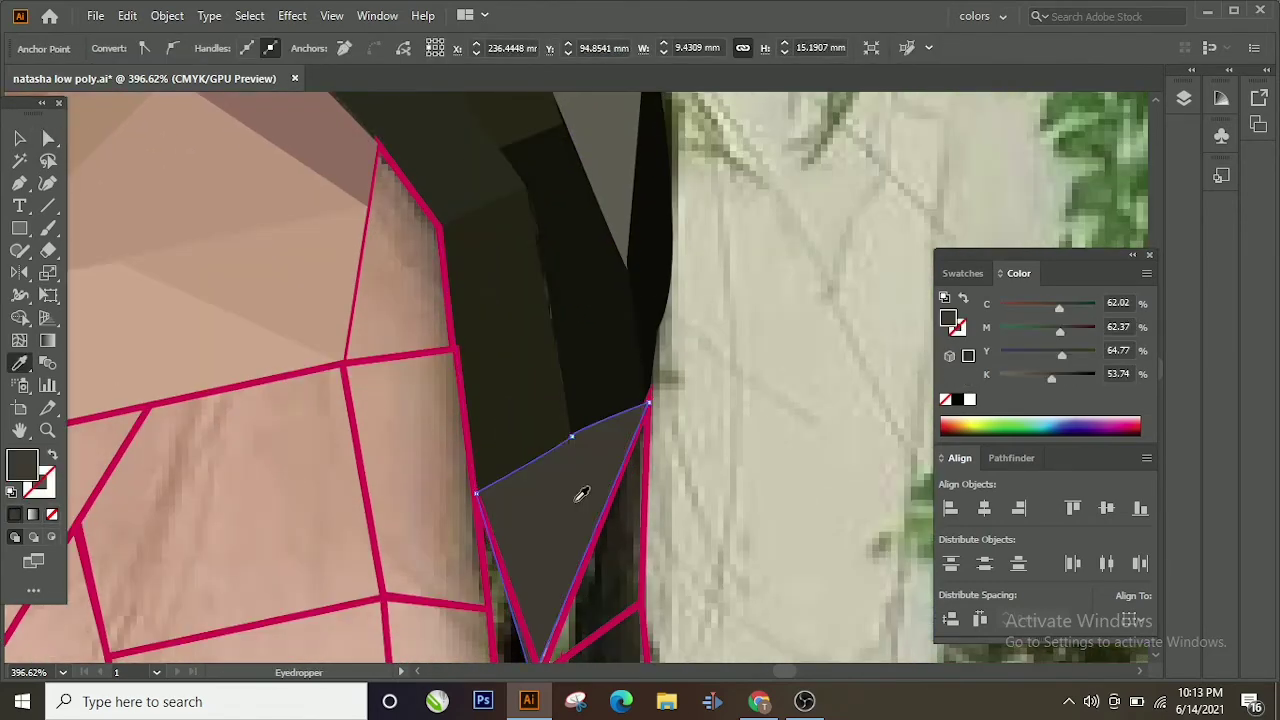
scroll(581, 494, "down", 1)
scroll(620, 571, "down", 1)
left_click(585, 478, "ctrl")
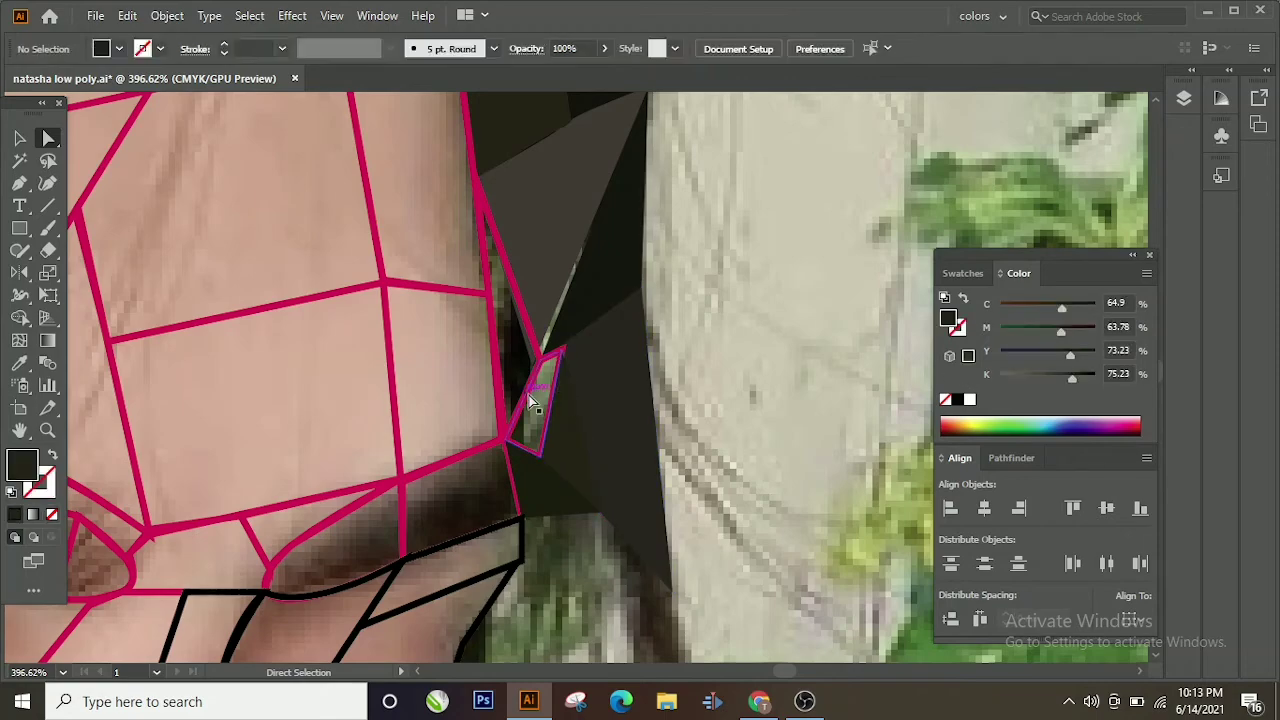
Step: Fill the cheek polygon and upper-right face facets with sampled brown
scroll(534, 411, "down", 3)
left_click(330, 470, "ctrl")
left_click(305, 447)
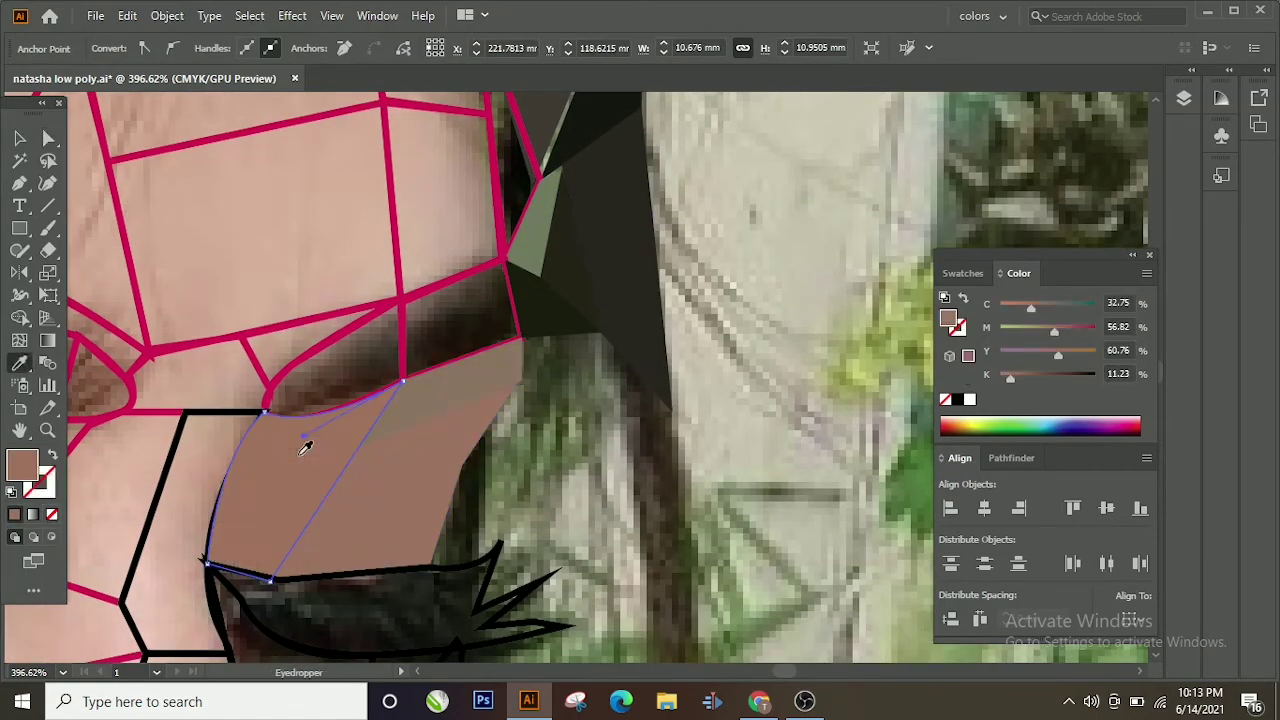
left_click(430, 293, "ctrl")
left_click(468, 326)
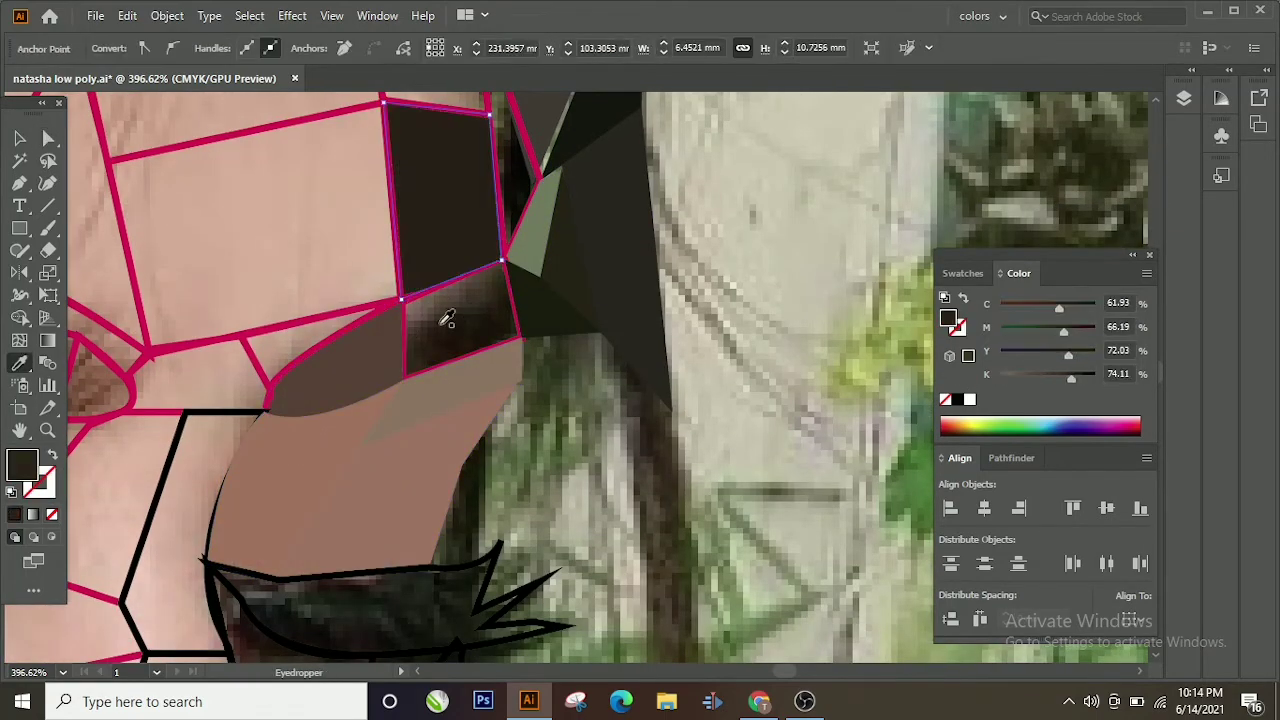
scroll(443, 323, "up", 3)
left_click(507, 317, "ctrl")
left_click(507, 317)
Step: Fill the dark shadow facet beside the light skin area with a sampled dark colour
scroll(520, 350, "down", 2)
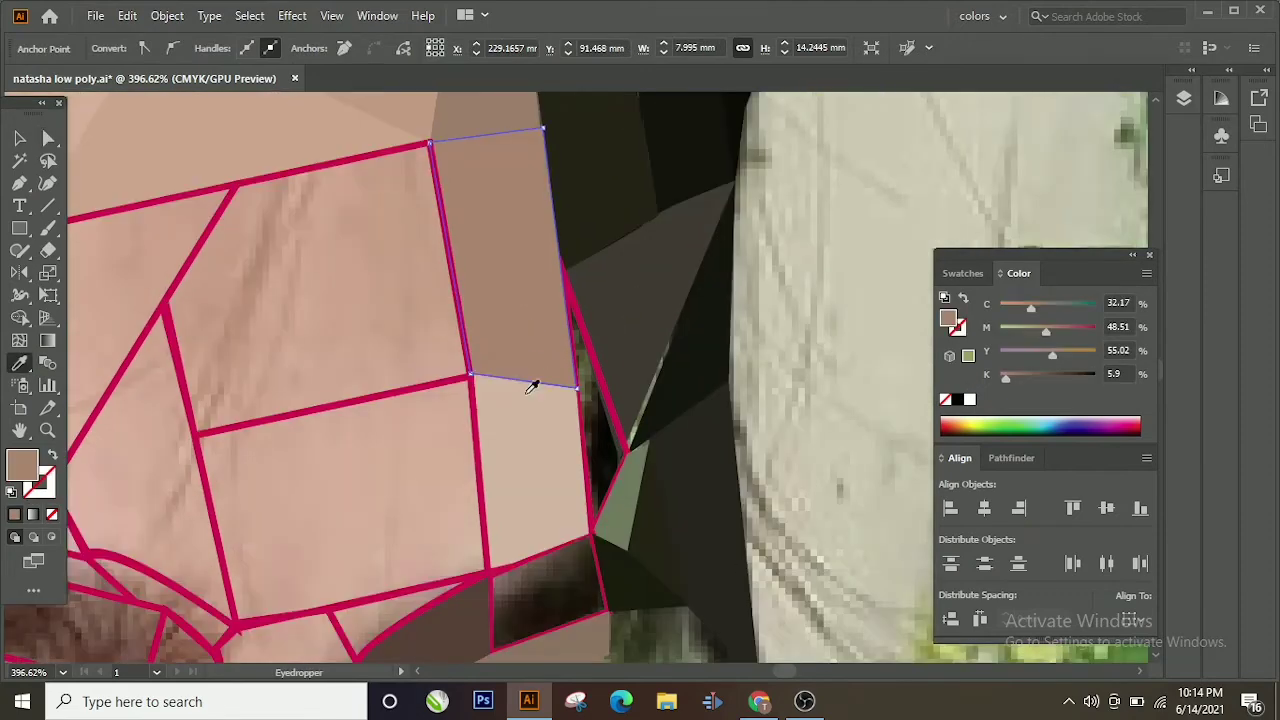
left_click(539, 473, "ctrl")
scroll(449, 343, "down", 3)
scroll(371, 443, "up", 2)
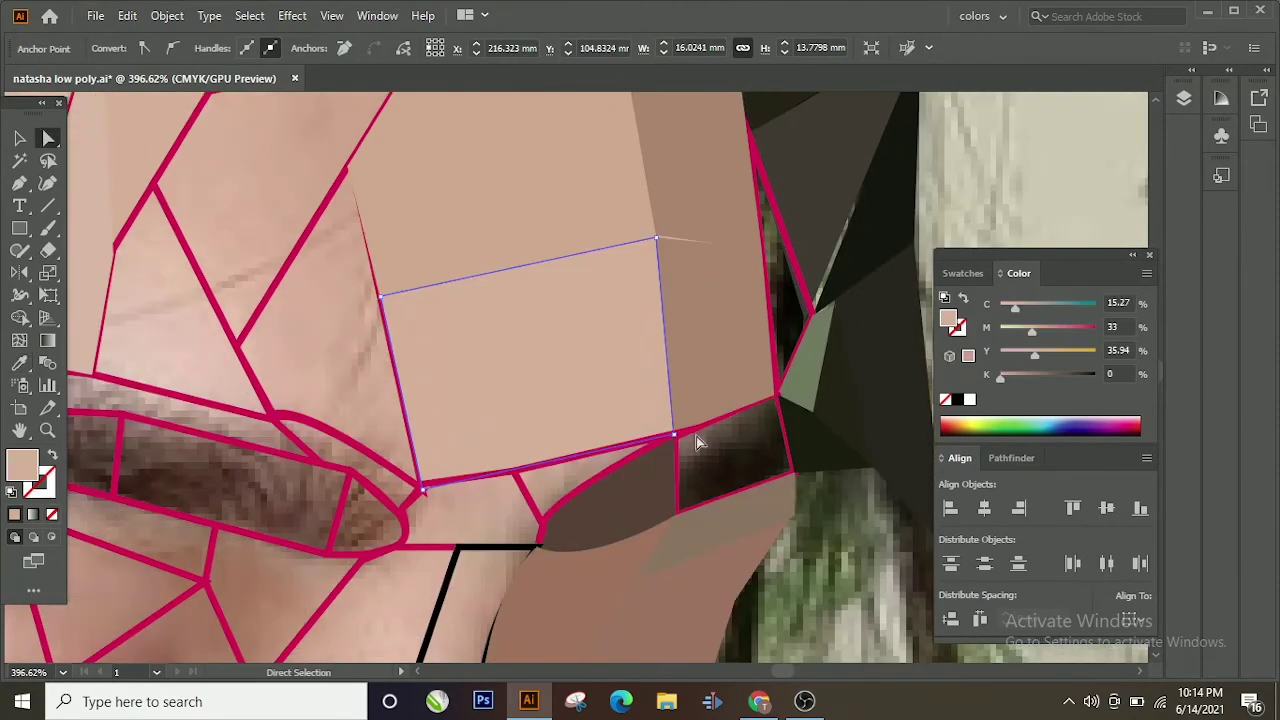
scroll(697, 443, "up", 3)
left_click(571, 463, "ctrl")
left_click(259, 390)
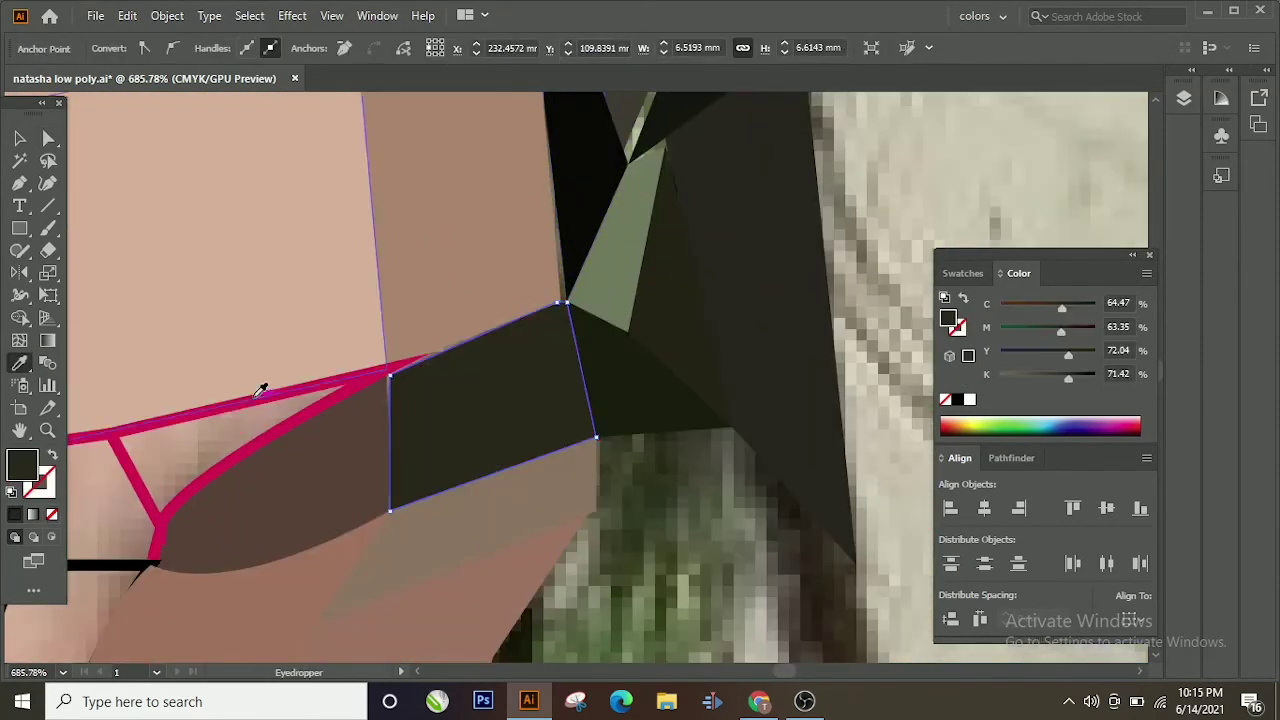
Step: Fill the light cheek facet below the eye with sampled pink
scroll(400, 400, "down", 3)
scroll(500, 400, "up", 2)
left_click(586, 330, "ctrl")
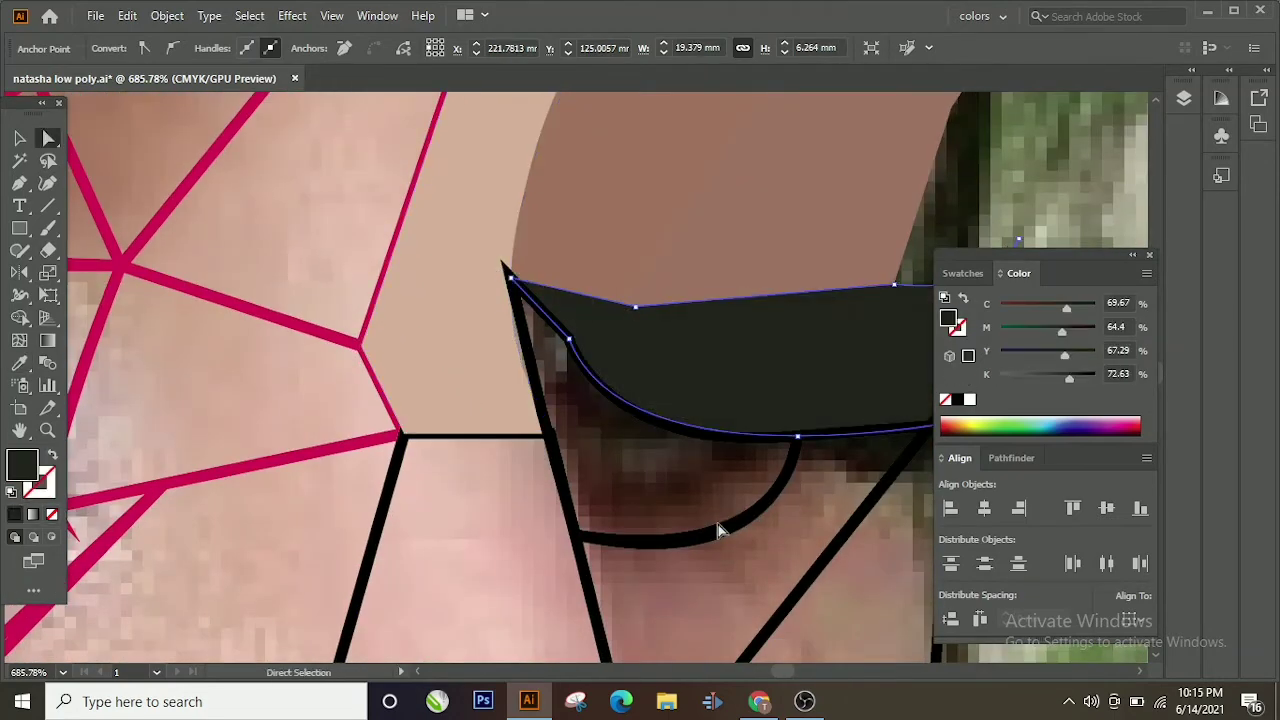
left_click(718, 524, "ctrl")
scroll(500, 400, "down", 3)
left_click(337, 486, "ctrl")
Step: Fill the sliver beside the eyebrow brown and the band above it tan
scroll(402, 390, "up", 2)
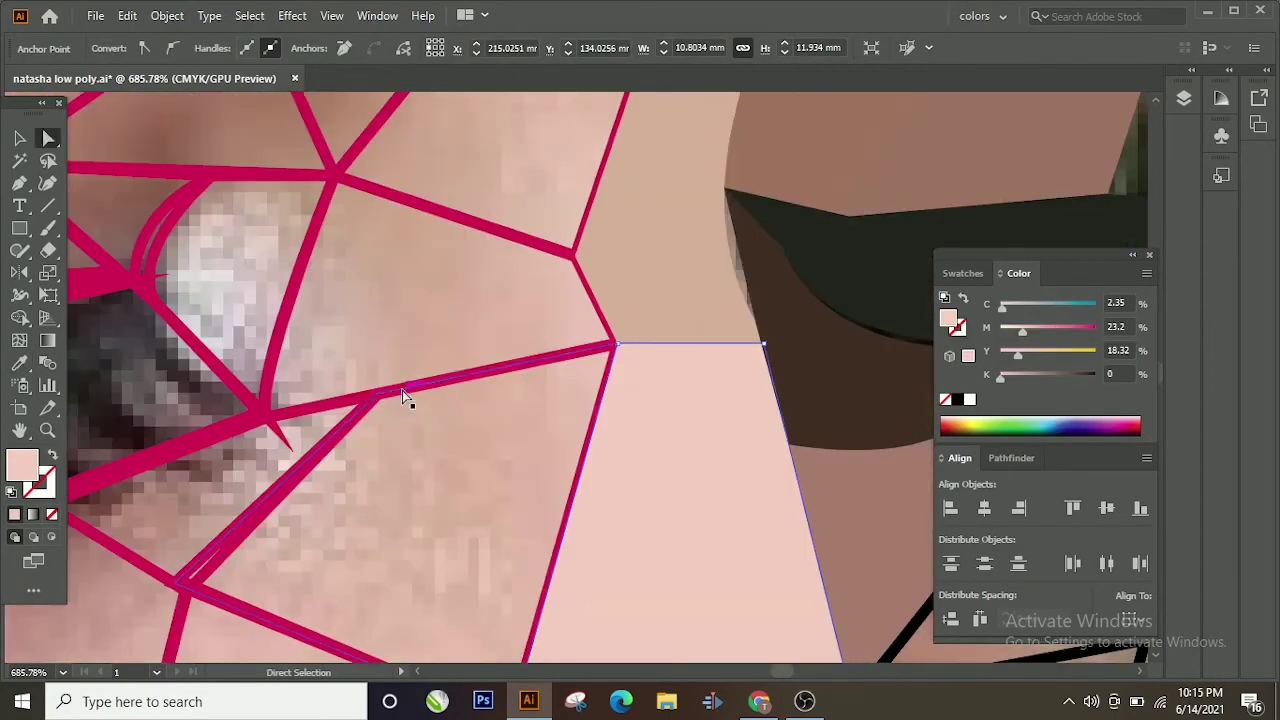
scroll(402, 390, "up", 2)
scroll(491, 366, "up", 3)
left_click(614, 286, "ctrl")
scroll(614, 286, "up", 1)
left_click(444, 340)
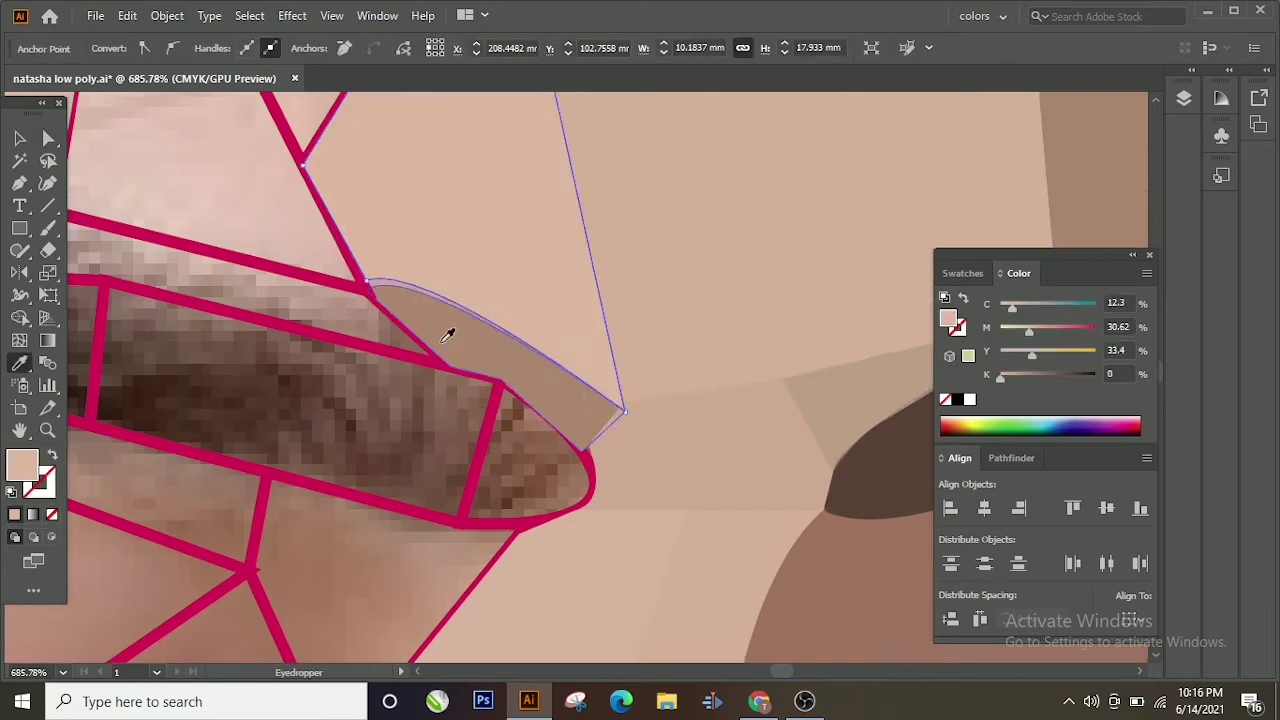
left_click(297, 291, "ctrl")
Step: Fill the eyebrow rectangle dark brown and the neighbouring sliver with sampled brown
left_click(430, 335)
left_click(95, 380, "ctrl")
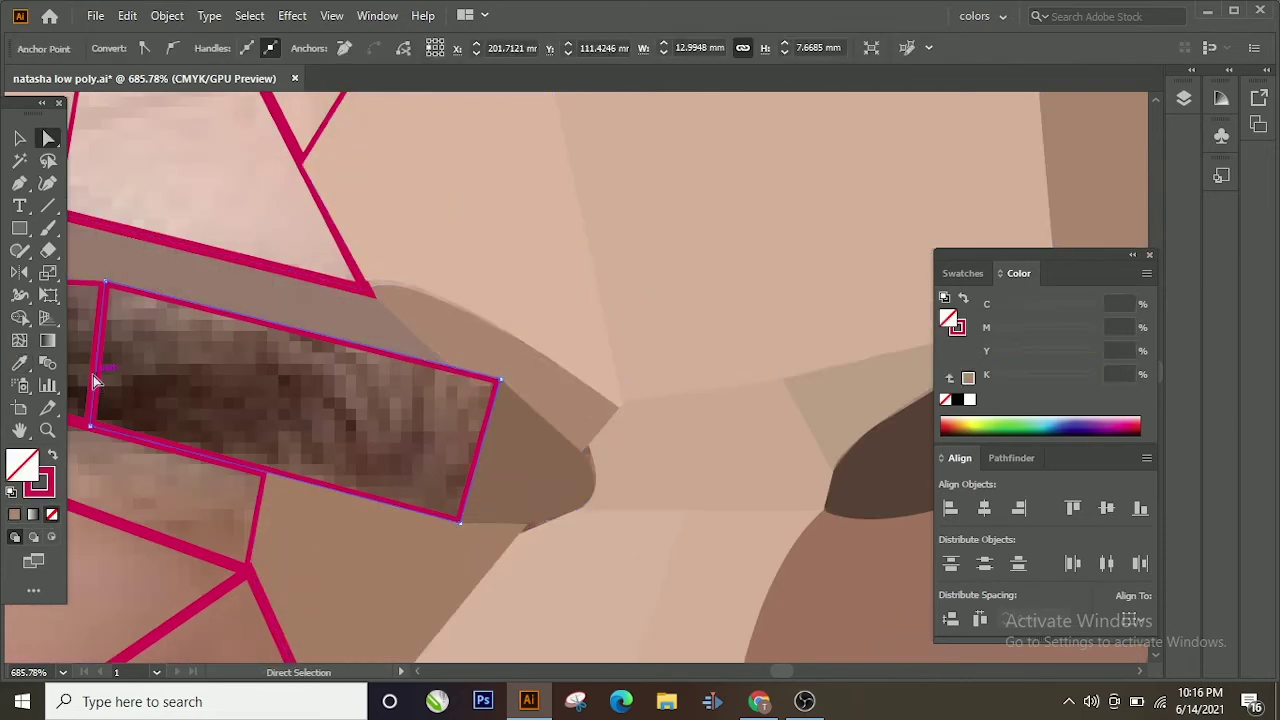
left_click(95, 380)
scroll(377, 367, "left", 3)
scroll(377, 367, "down", 2)
left_click(537, 496, "ctrl")
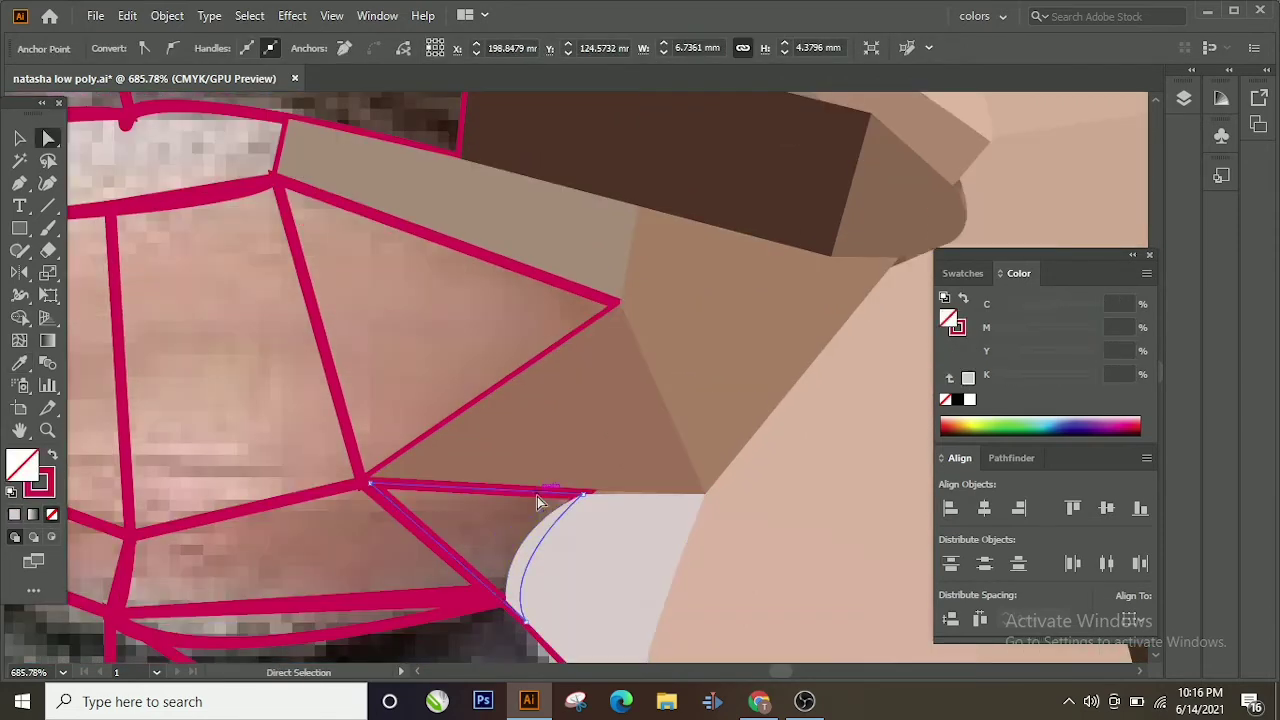
left_click(329, 523)
Step: Fill the facets around the eye and the eye rectangle with sampled dark colours
left_click(194, 206, "ctrl")
left_click(183, 343)
scroll(252, 424, "up", 3)
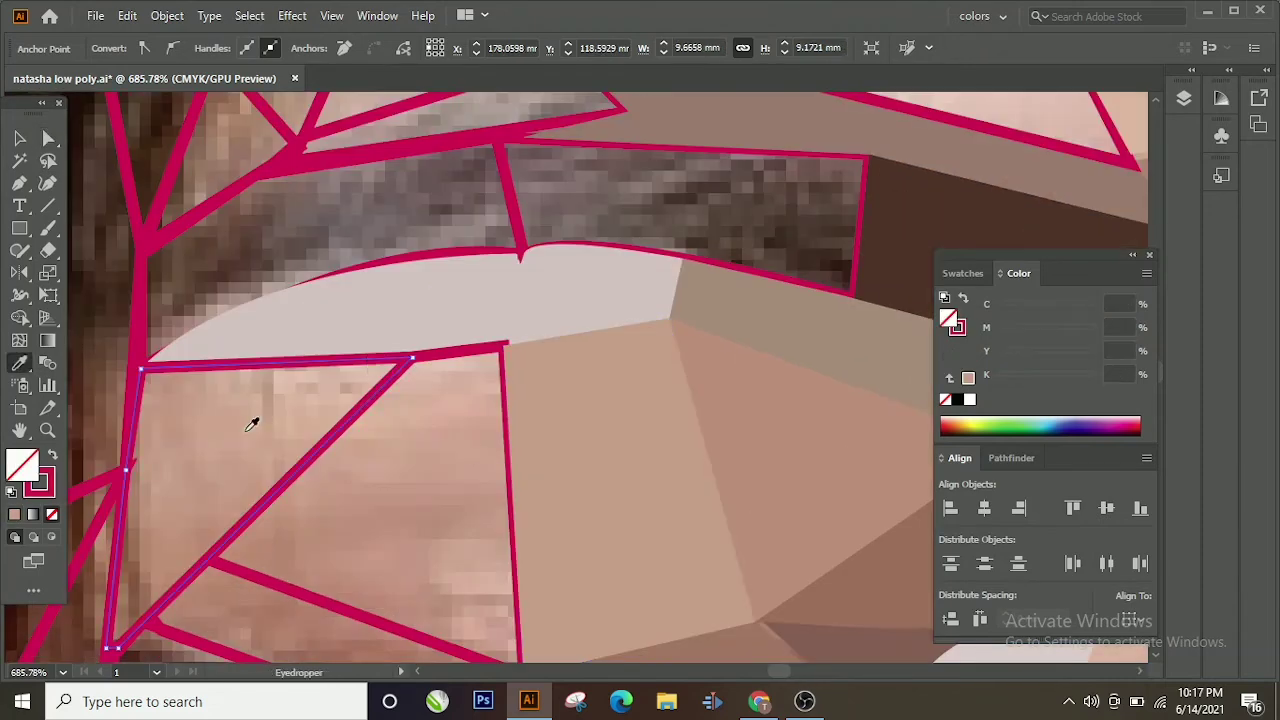
left_click(252, 424)
scroll(252, 424, "up", 3)
left_click(371, 500)
Step: Fill the tan band above the eye, lower eye facet and right-hand triangle dark
left_click(171, 386, "ctrl")
scroll(430, 420, "down", 1)
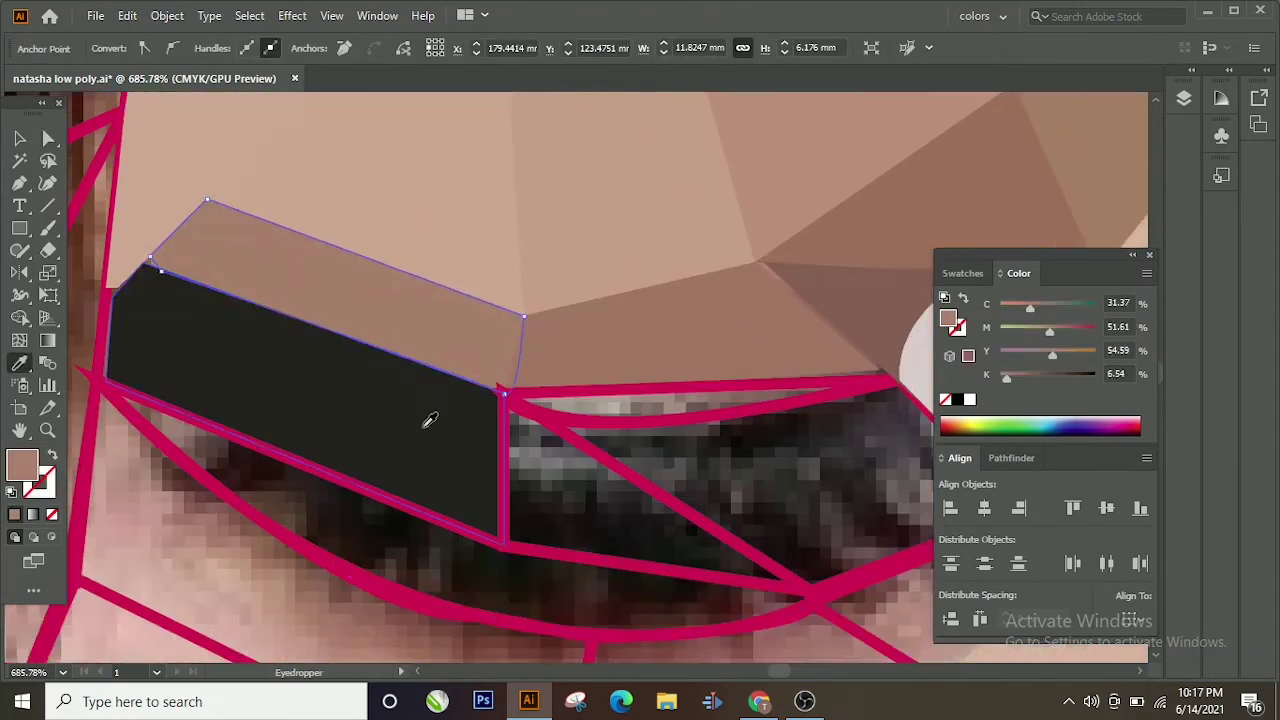
scroll(430, 420, "down", 2)
left_click(430, 420, "ctrl")
left_click(400, 300)
Step: Fill the thin top sliver with a sampled colour
left_click(686, 320, "ctrl")
left_click(774, 371)
left_click(700, 285, "ctrl")
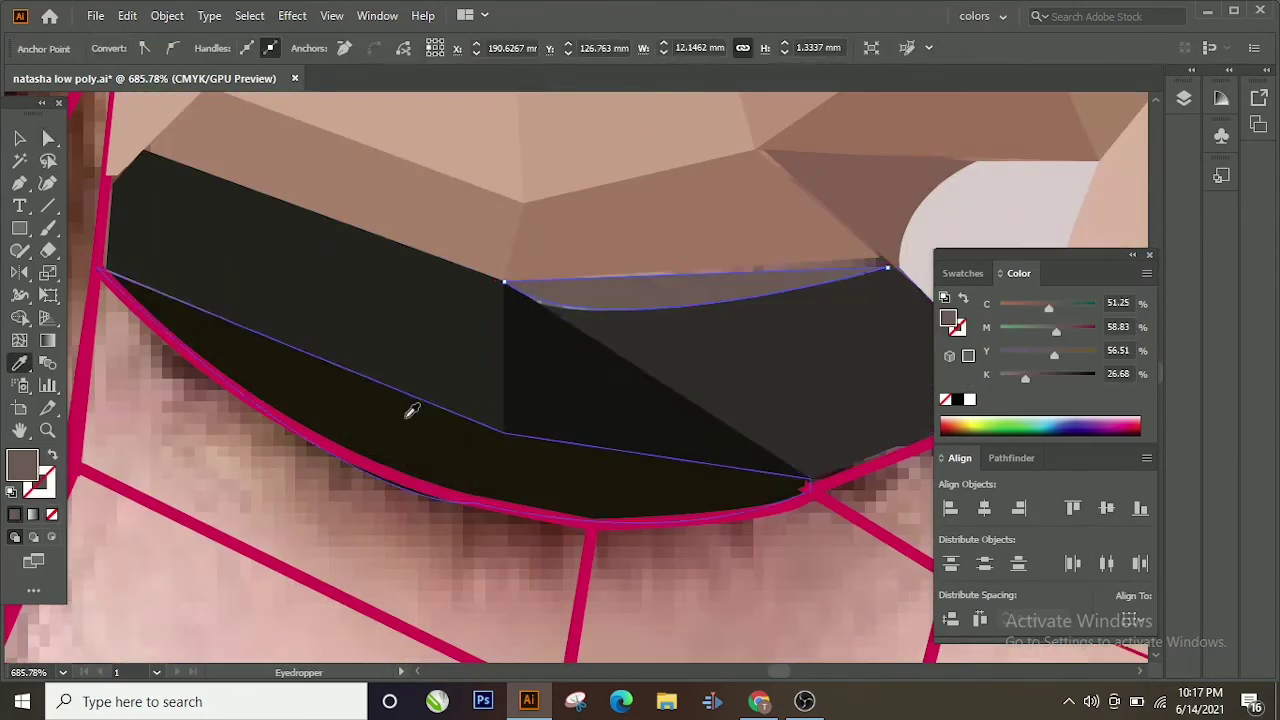
scroll(411, 411, "down", 5)
scroll(400, 329, "up", 5)
left_click(640, 300, "ctrl")
Step: Fill the next face facet and a hairline facet with sampled skin tone
left_click(600, 350)
left_click(370, 480, "ctrl")
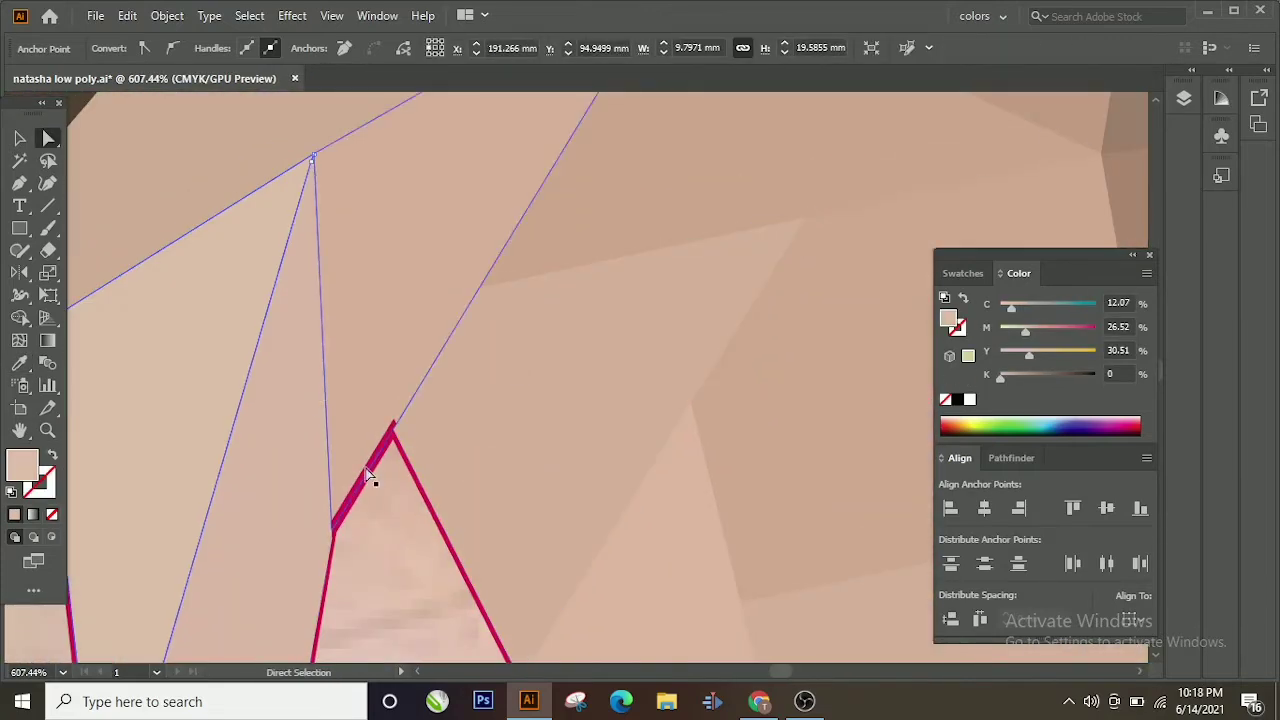
scroll(370, 478, "up", 5)
left_click(777, 520, "ctrl")
left_click(514, 434, "ctrl")
Step: Fill the thin hairline sliver at the top with dark brown sampled from the hair
left_click(414, 449)
left_click(250, 230, "ctrl")
left_click(135, 220)
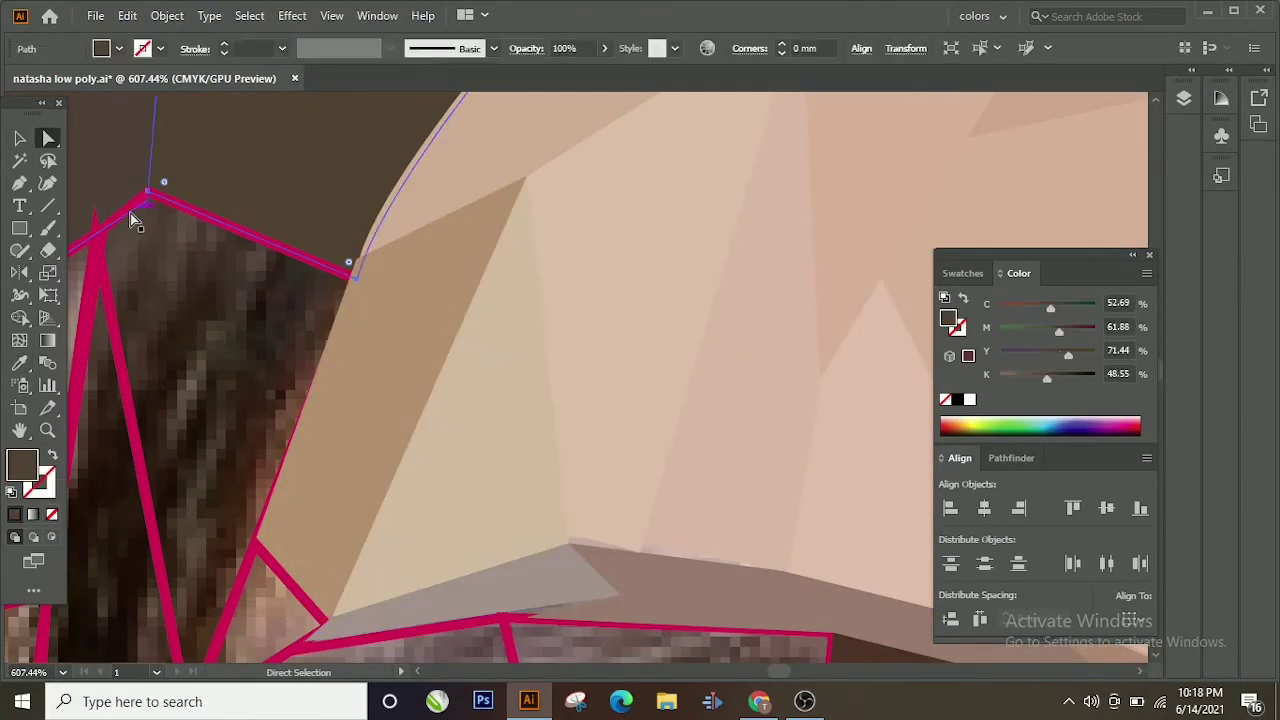
scroll(315, 319, "left", 5)
left_click(347, 340)
scroll(451, 391, "down", 5)
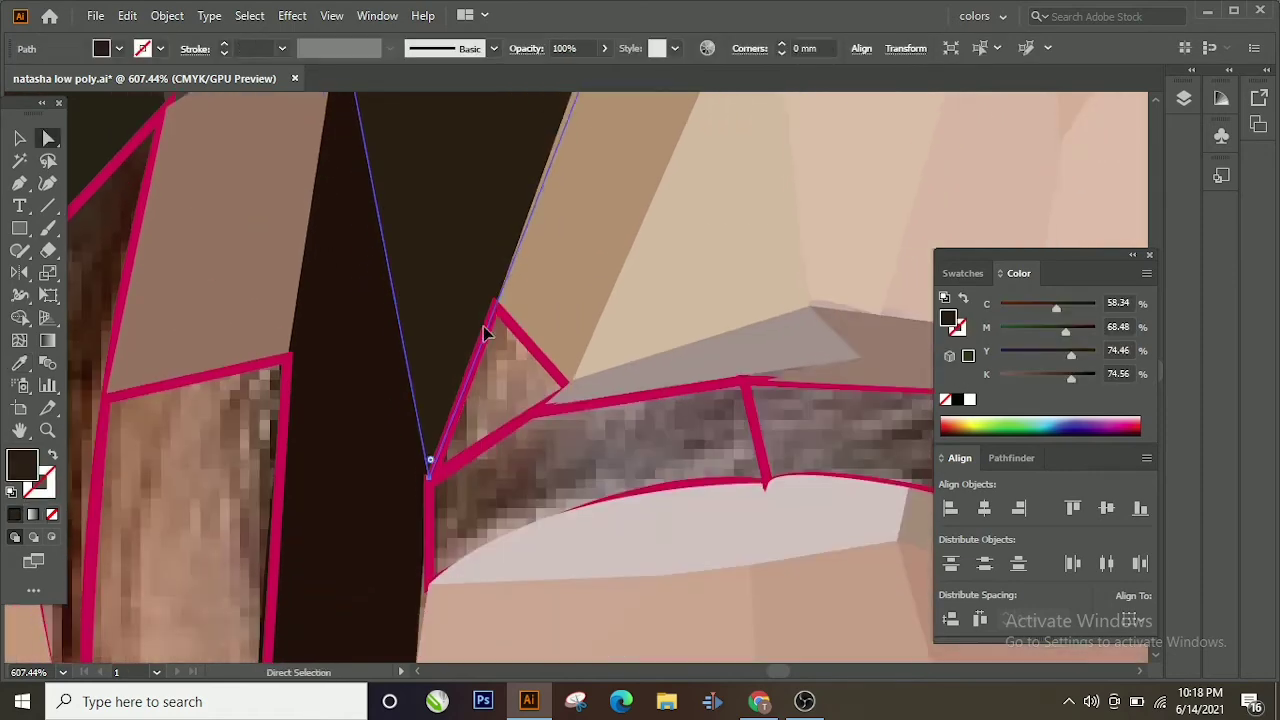
Step: Select the triangle and pink-outlined quad facets for colouring
key("a")
scroll(456, 338, "down", 5)
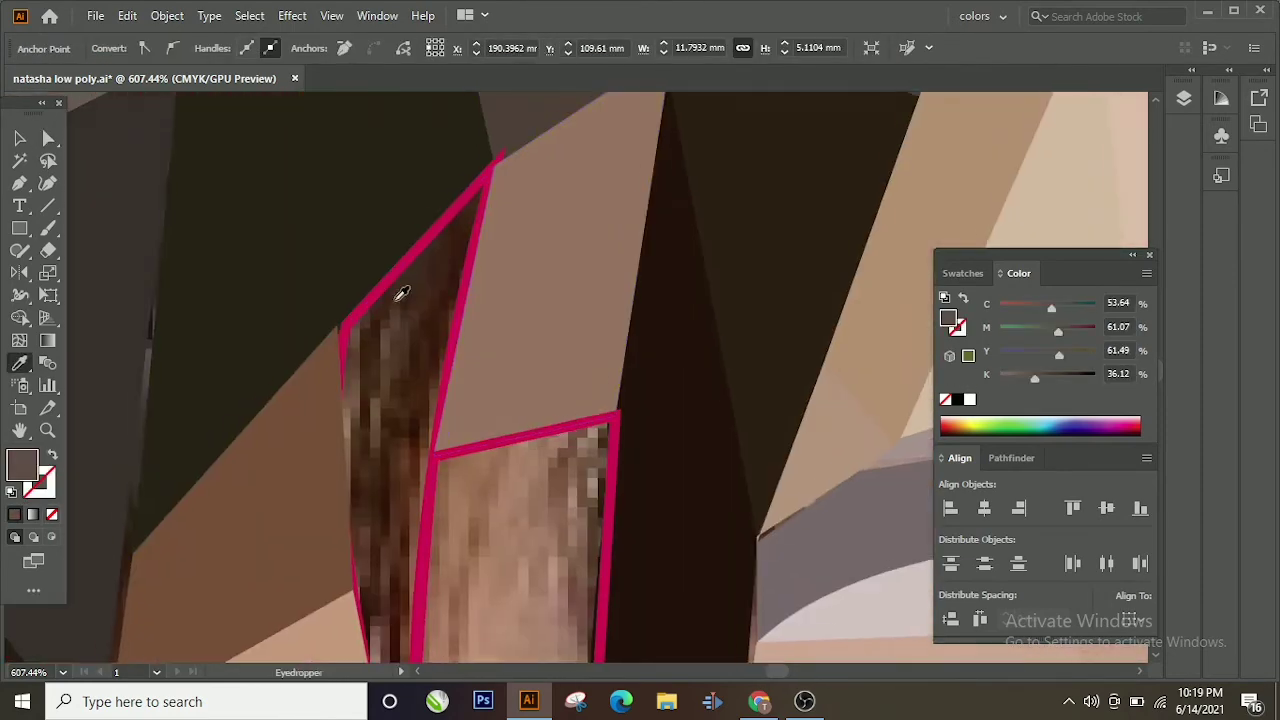
scroll(498, 254, "down", 3)
key("i")
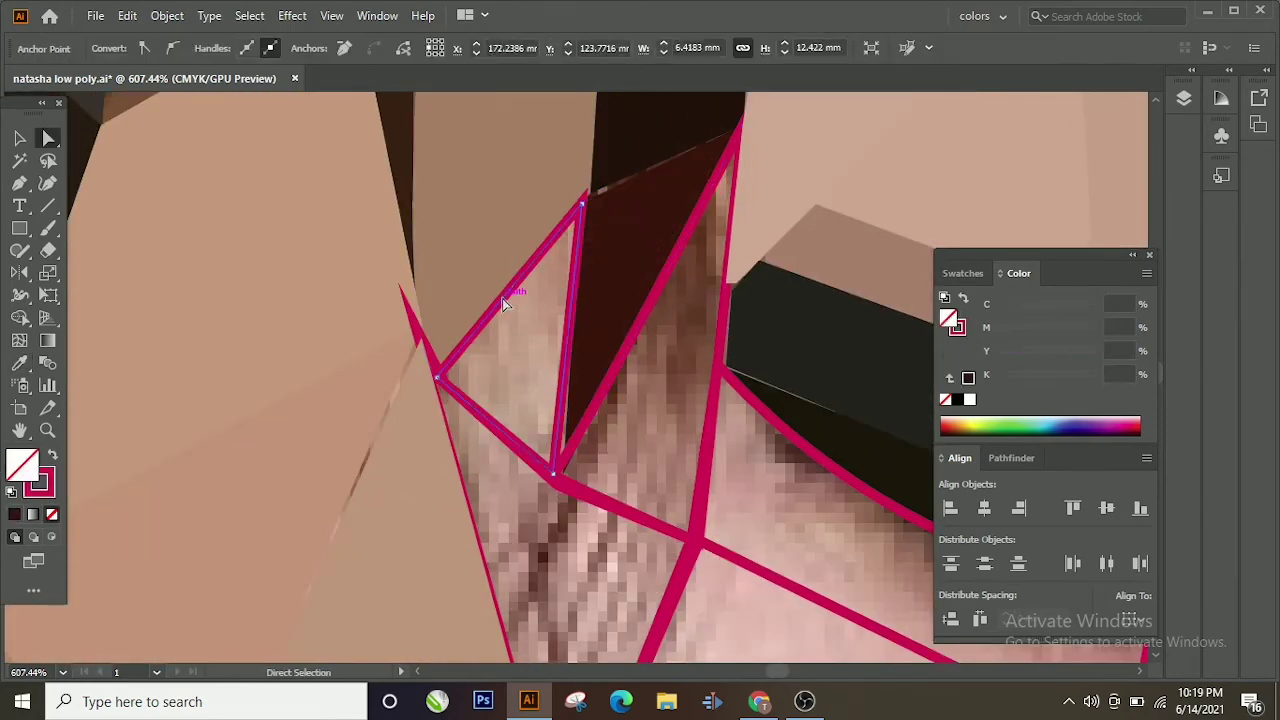
scroll(560, 320, "down", 3)
left_click(537, 400)
scroll(545, 395, "down", 3)
left_click(533, 265)
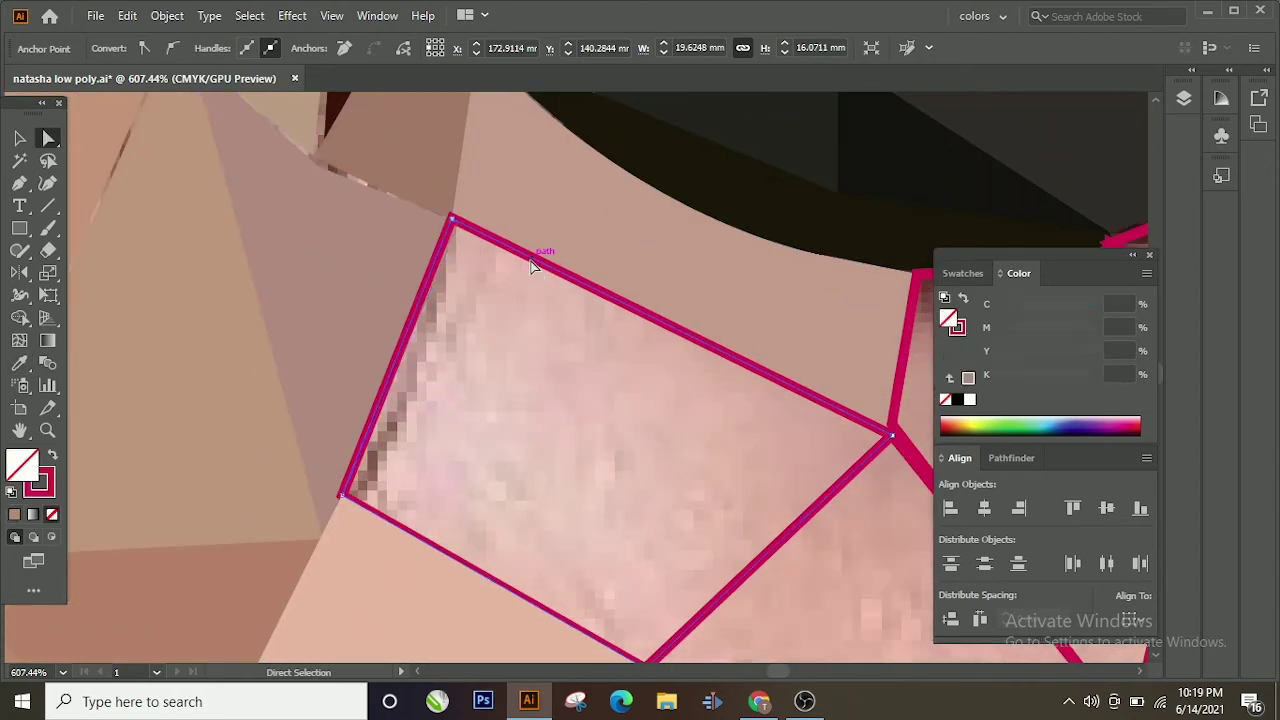
scroll(533, 265, "down", 3)
Step: Colour another polygon near the eye and zoom in on the lower lip area
left_click(443, 329)
scroll(472, 410, "down", 3)
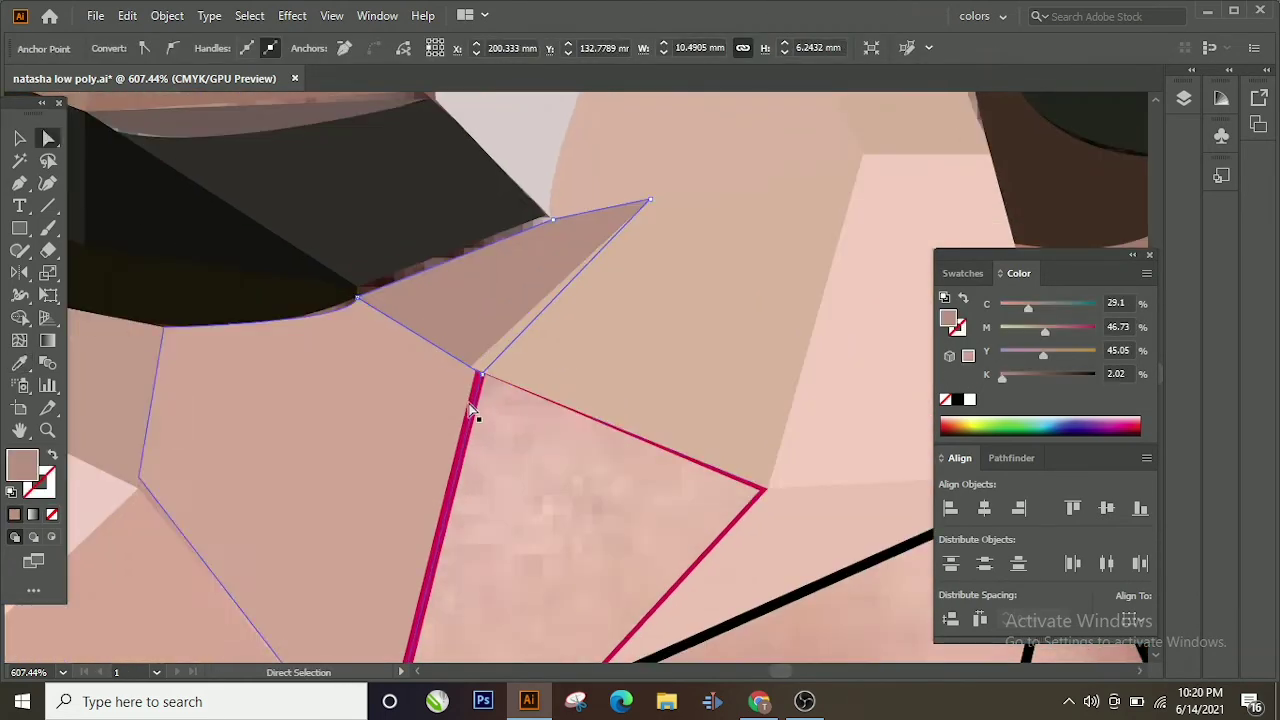
scroll(472, 410, "down", 3)
scroll(723, 414, "down", 3)
scroll(534, 429, "down", 3)
scroll(723, 457, "down", 3)
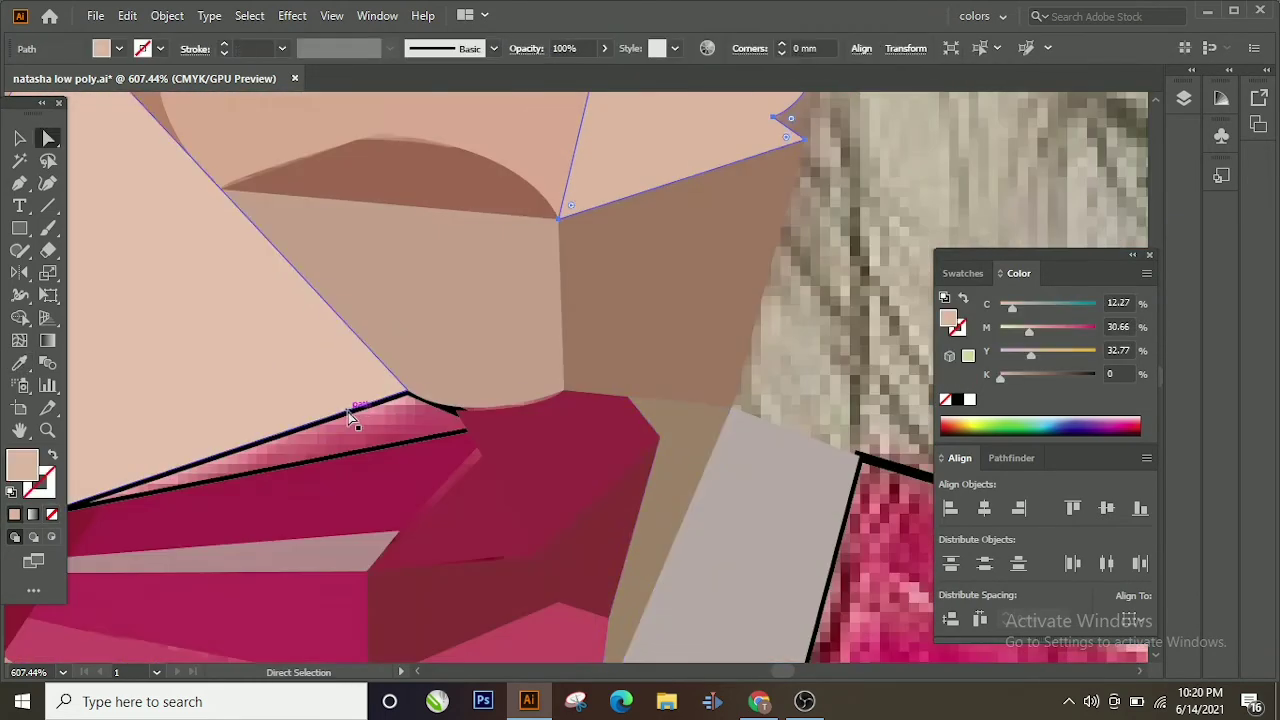
key("z")
left_click(209, 476)
scroll(197, 374, "down", 3)
Step: Select the triangle facet by the neckline, then clear the selection
scroll(794, 271, "down", 3)
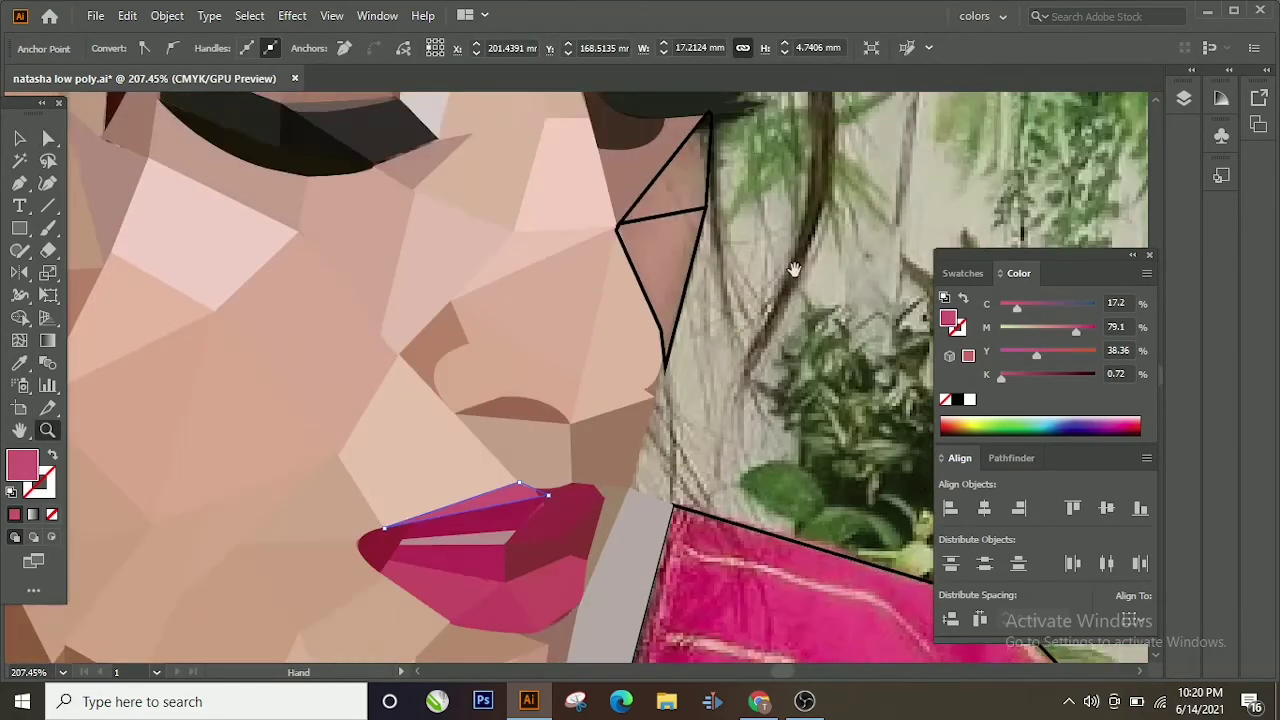
scroll(363, 450, "up", 3)
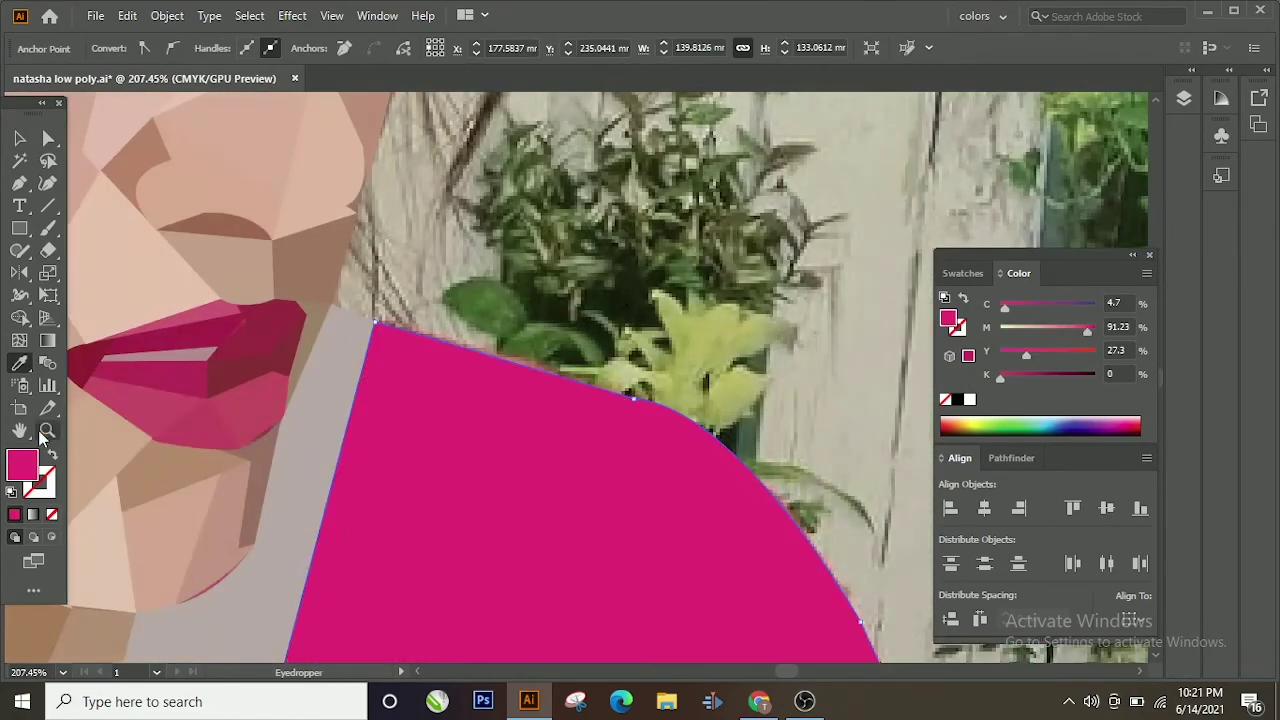
key("a")
scroll(256, 516, "up", 4)
scroll(256, 516, "up", 1)
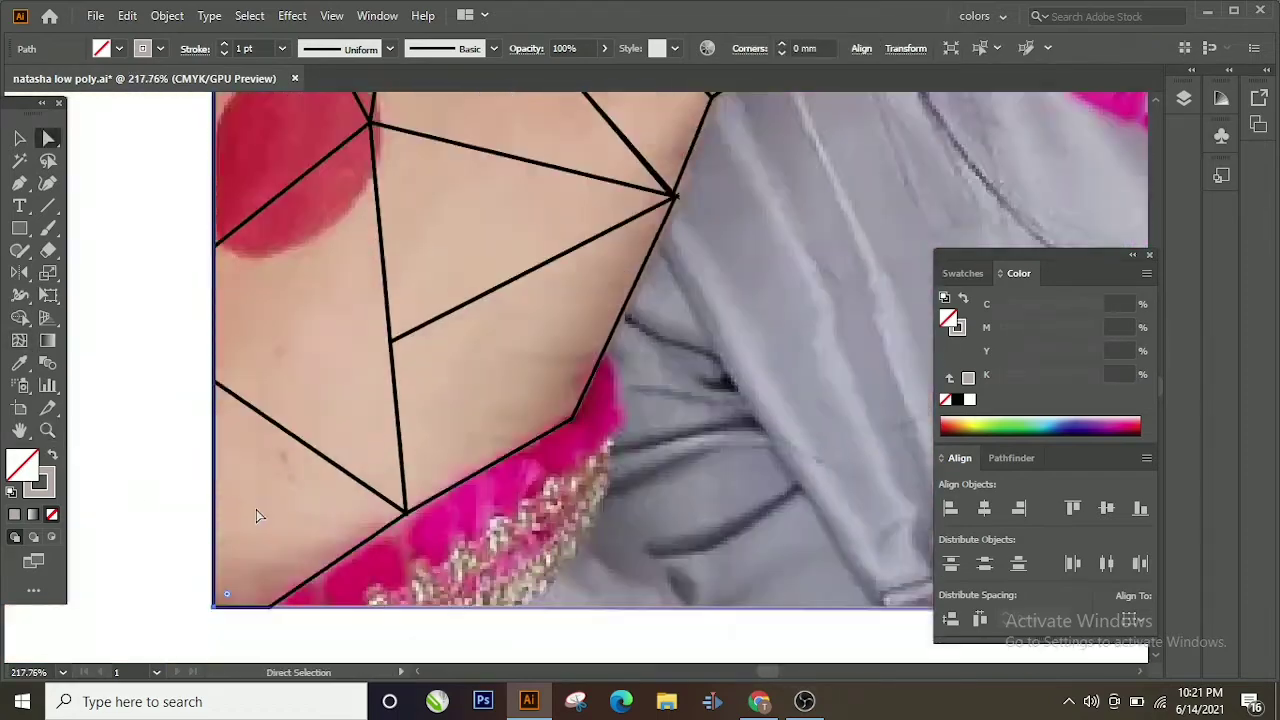
left_click(391, 322)
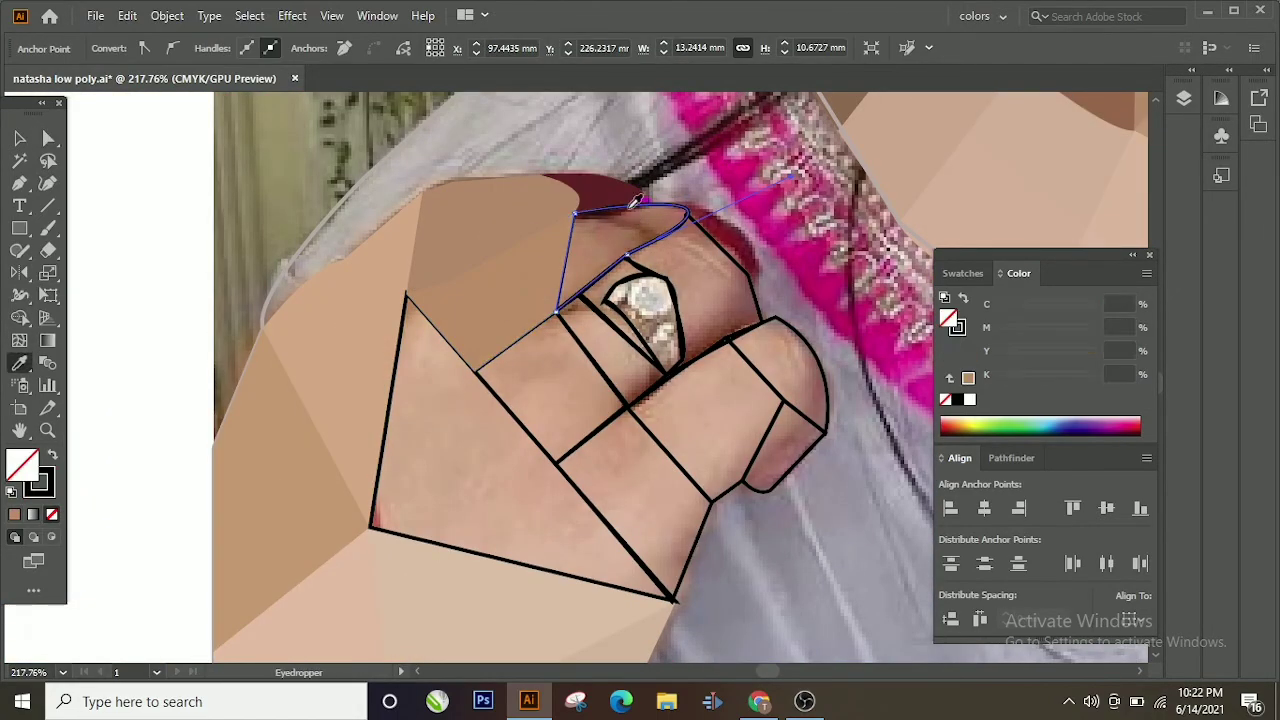
scroll(550, 370, "up", 2)
key("ctrl+shift+a")
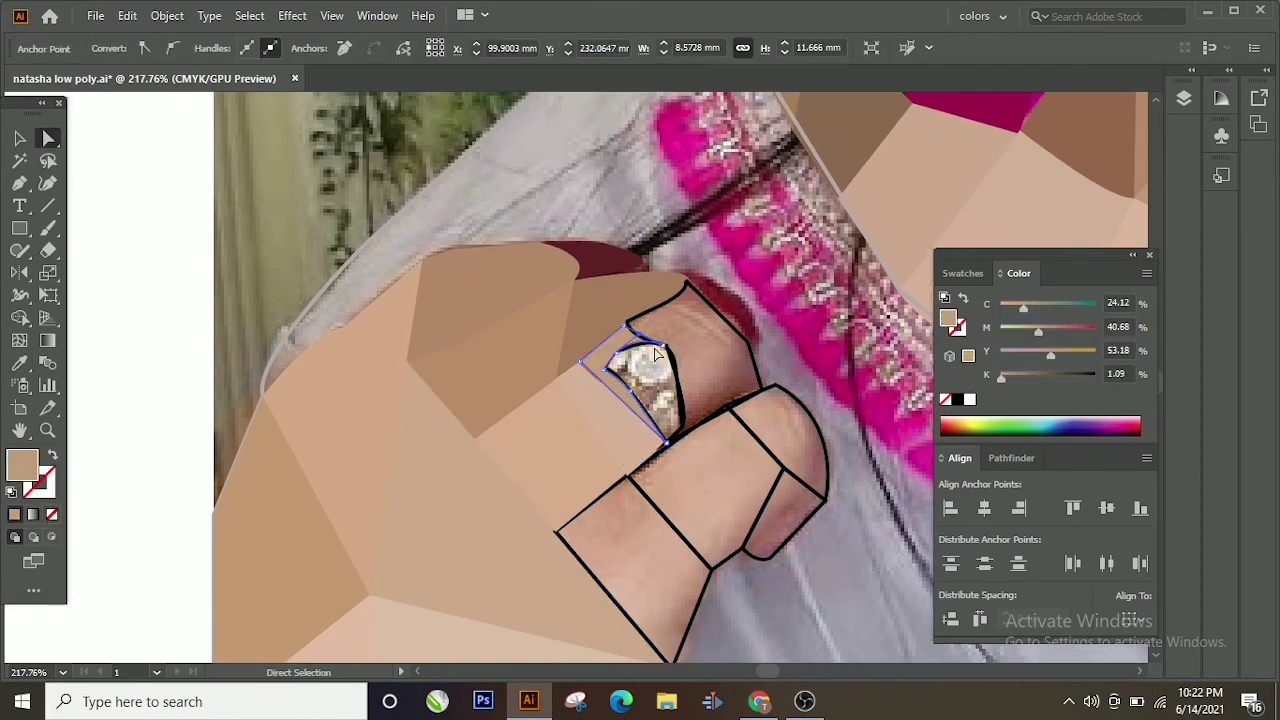
Step: Fill the ring crescent light grey and the finger facets with sampled skin tone
key("z")
left_click_drag(646, 356, 402, 362)
left_click(488, 330)
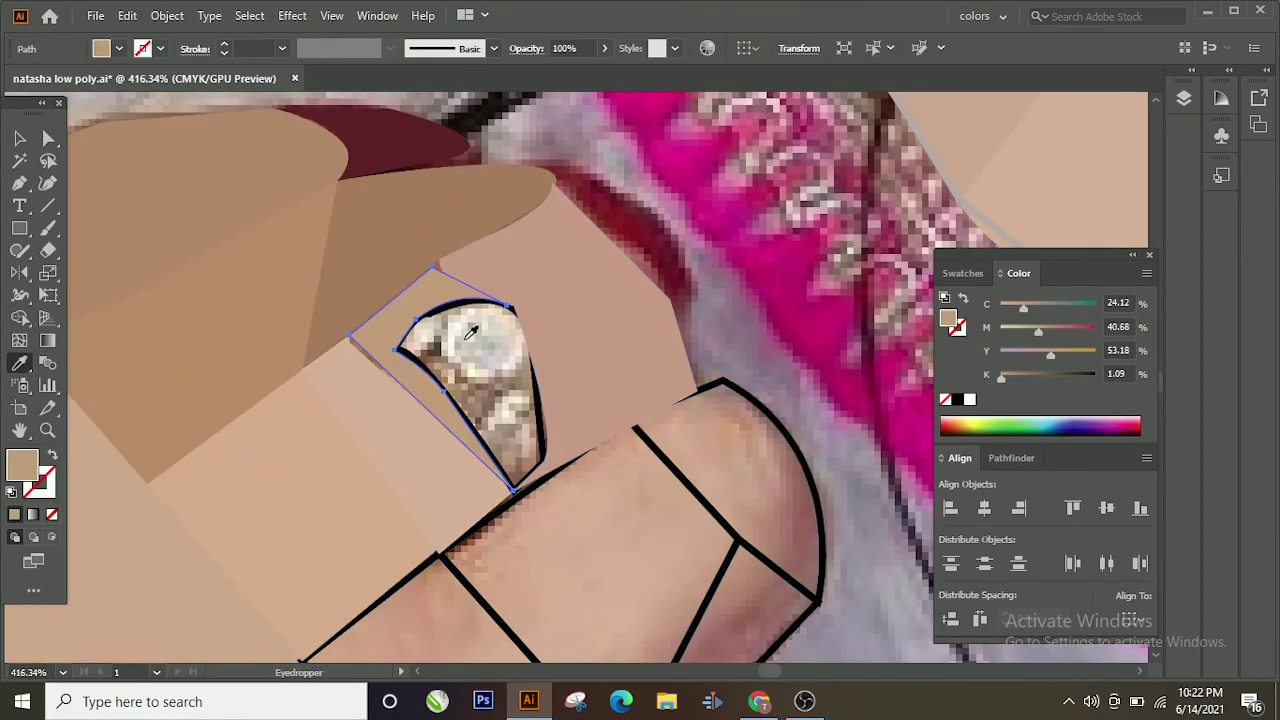
scroll(478, 345, "down", 1)
key("i")
left_click(690, 420)
scroll(748, 437, "down", 2)
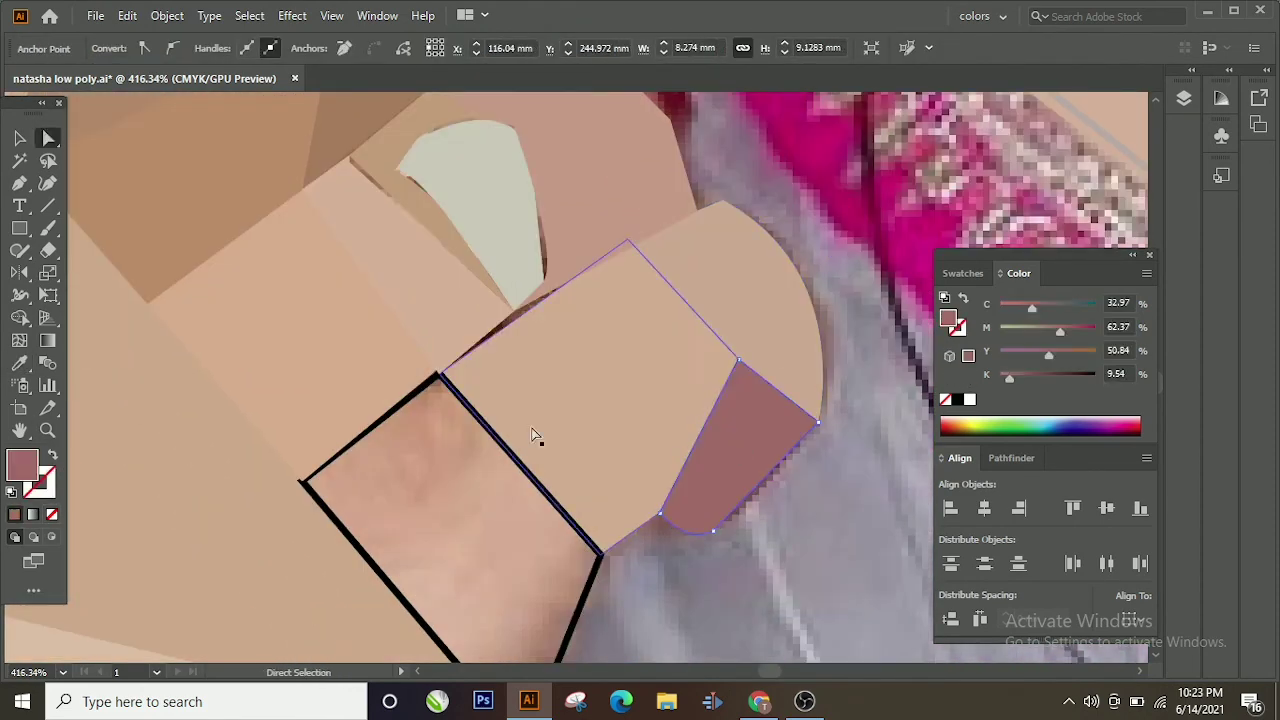
Step: Fill the dress shape with flat grey and zoom out to the whole portrait
key("ctrl+minus")
left_click(620, 500)
key("z")
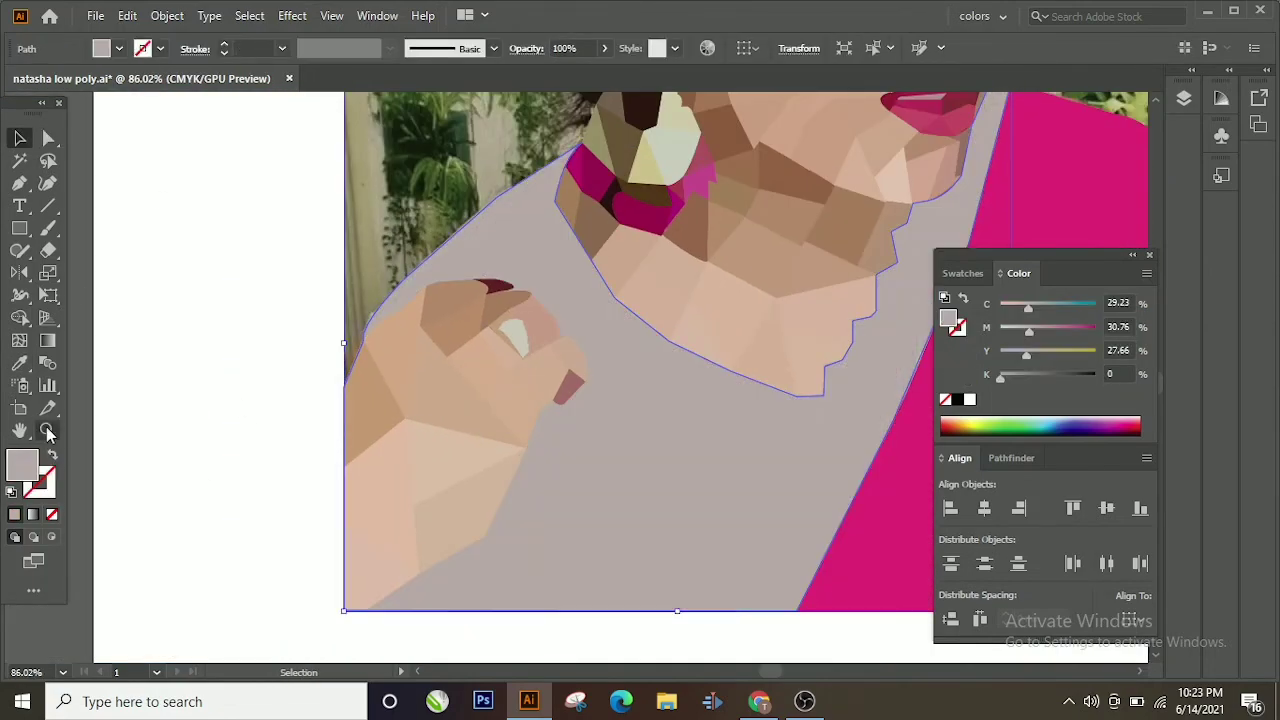
key("ctrl+minus")
left_click_drag(513, 436, 18, 226)
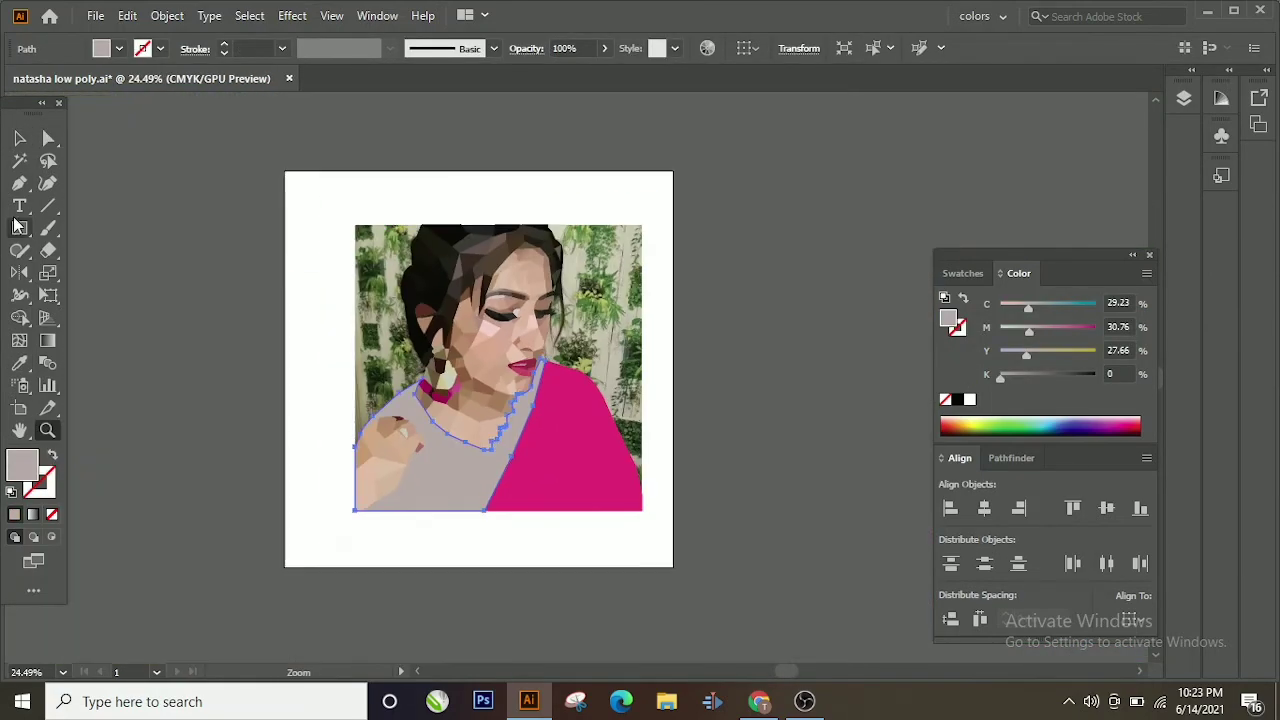
Step: Add a green-patterned rectangle covering the portrait and send it to the back
left_click_drag(620, 497, 642, 509)
left_click(962, 273)
left_click(959, 371)
right_click(466, 414)
left_click(714, 377)
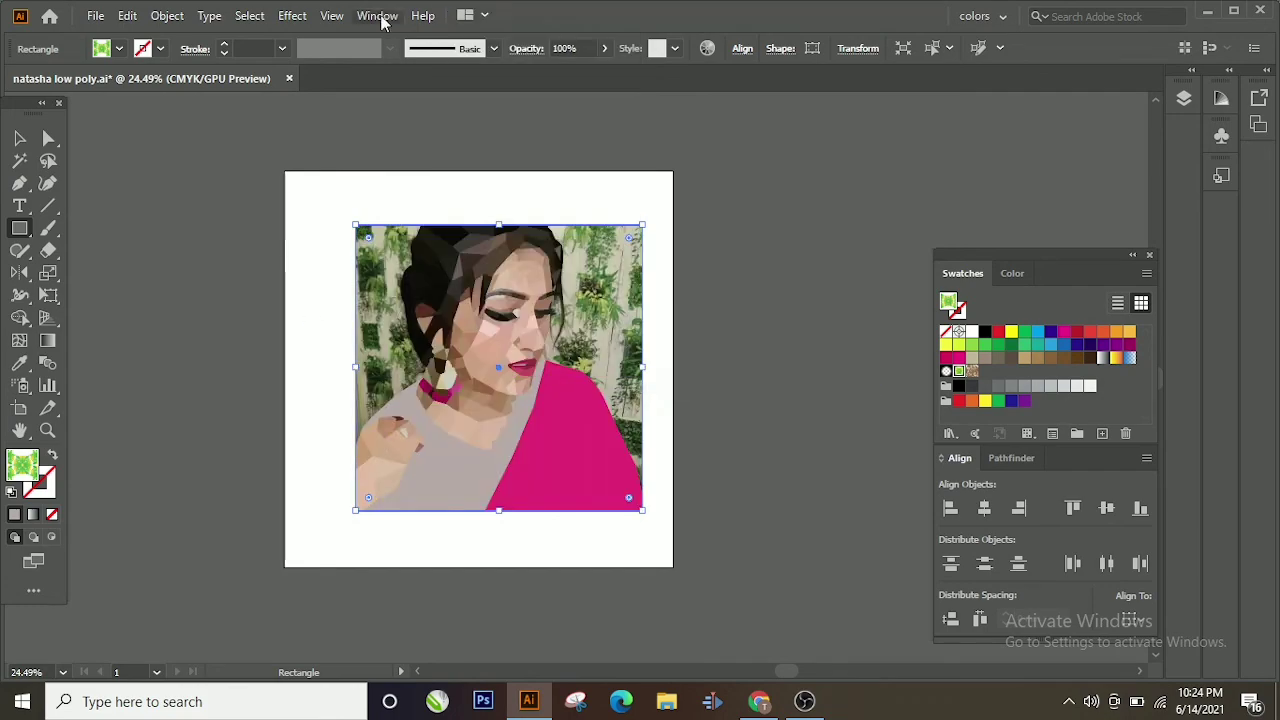